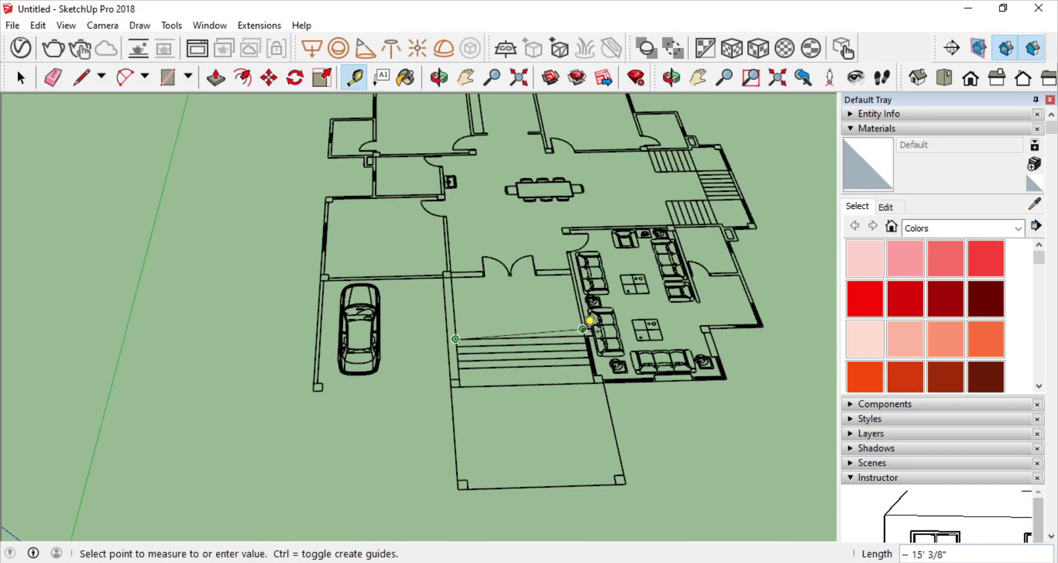
Select the left floor plan and bring up context menus for the floor plans.
drag(518, 150, 174, 434)
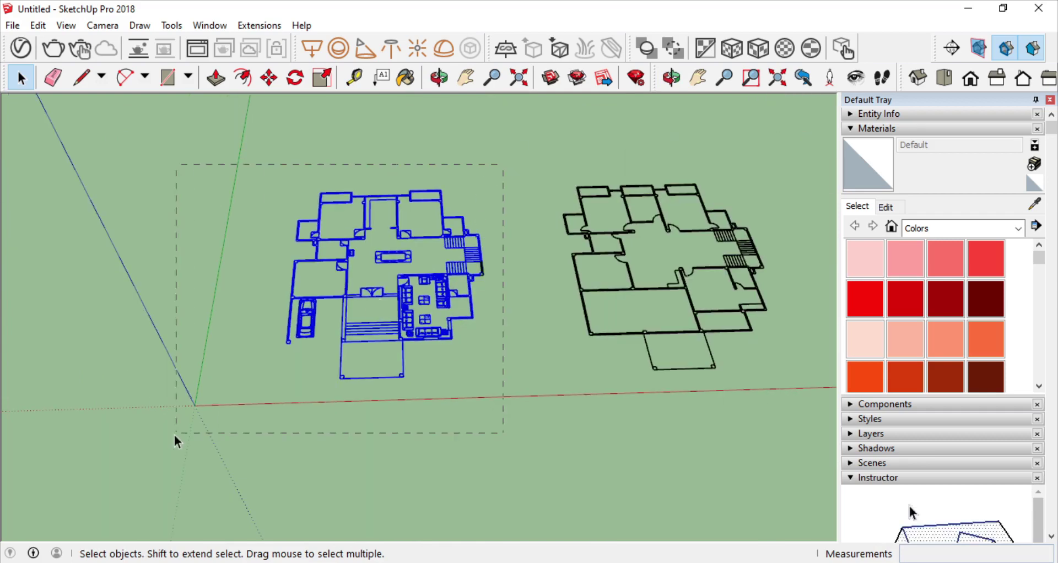
right_click(401, 341)
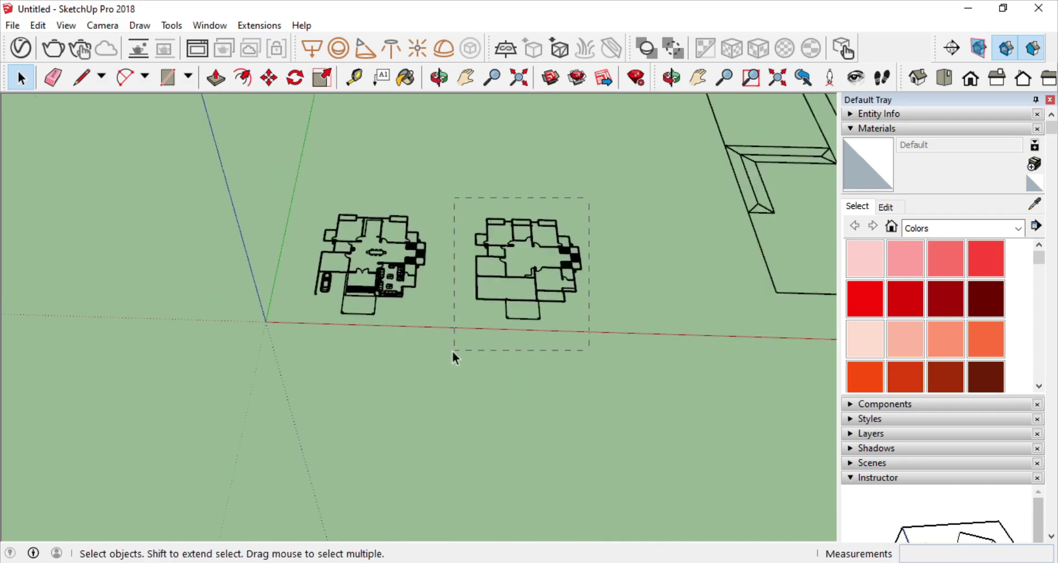
right_click(484, 267)
scroll(488, 312, up, 5)
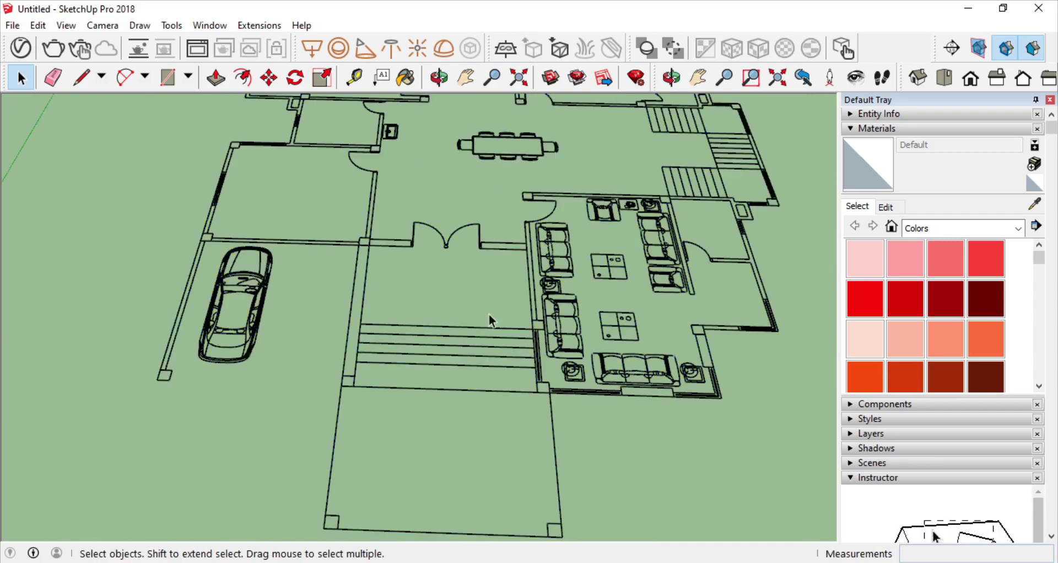
scroll(329, 400, down, 2)
scroll(400, 263, up, 3)
scroll(399, 264, down, 3)
scroll(305, 376, down, 2)
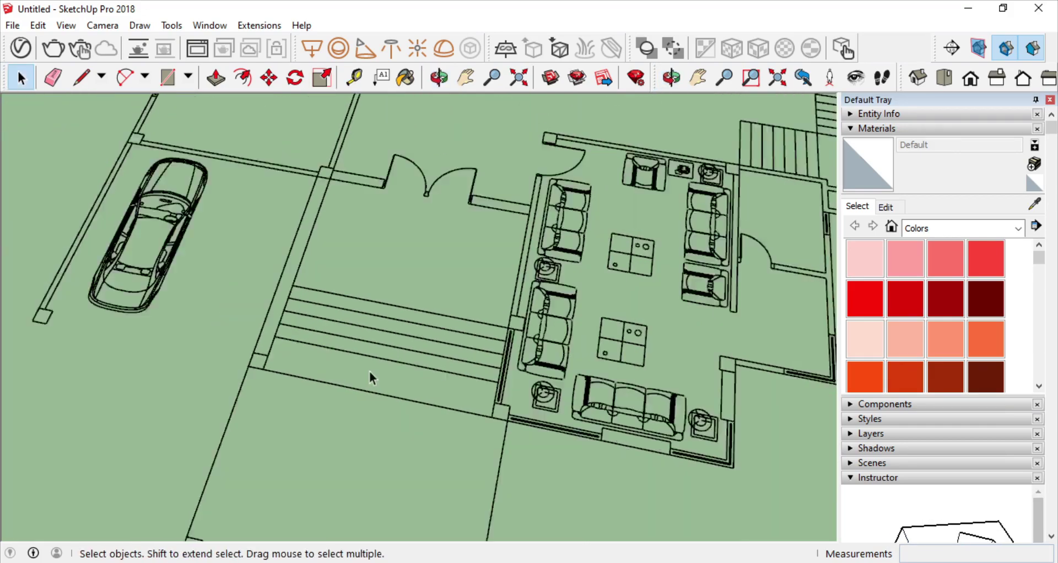
Draw a square over the corner post footprint beside the parked car.
key(r)
scroll(207, 314, down, 2)
scroll(319, 300, up, 5)
scroll(324, 298, down, 3)
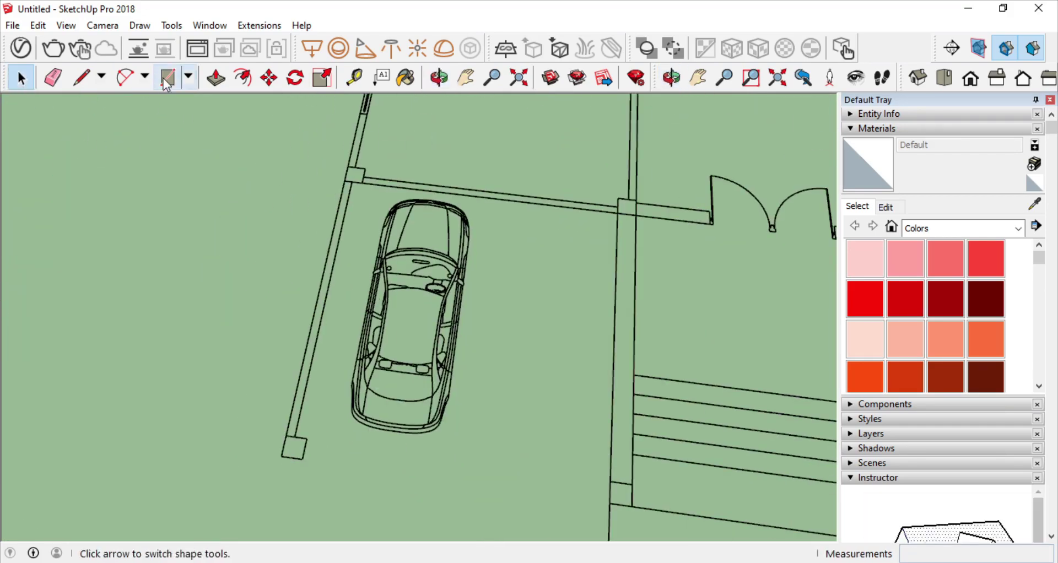
click(292, 440)
scroll(350, 318, up, 3)
click(317, 289)
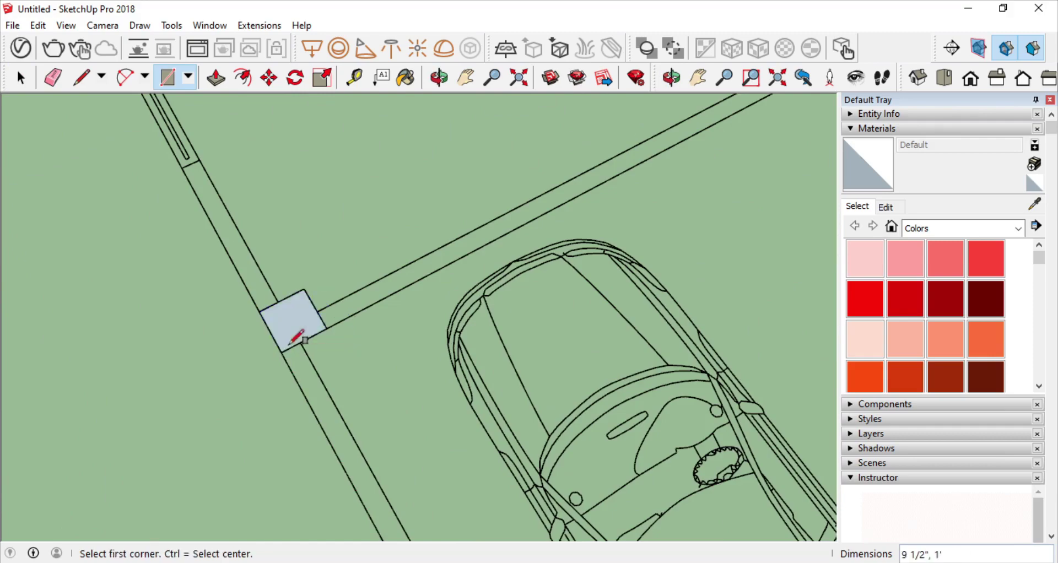
Make the square face into a group and open the group for editing.
click(265, 342)
scroll(330, 330, down, 2)
key(space)
right_click(315, 315)
click(365, 184)
double_click(315, 318)
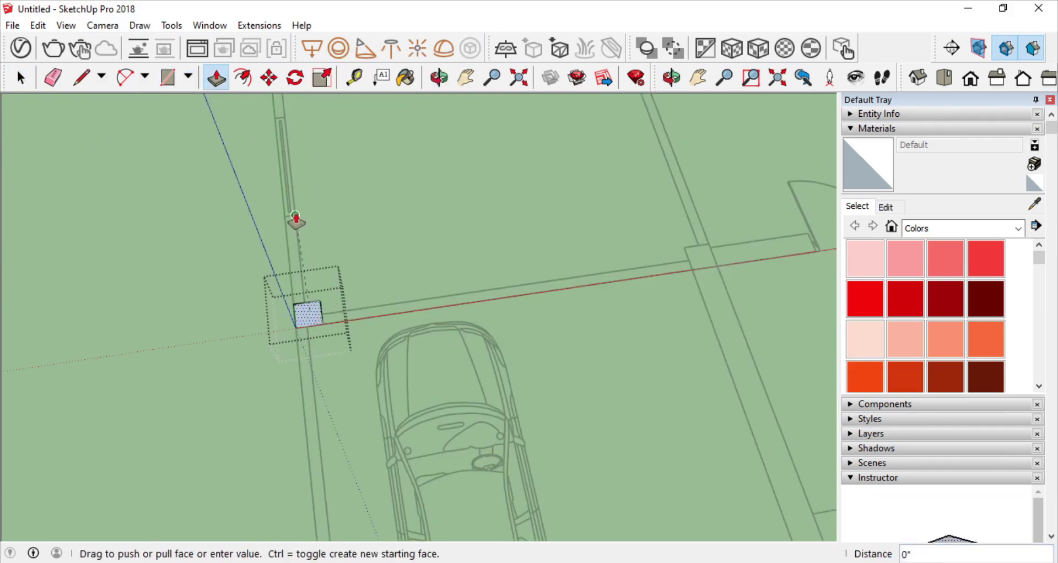
Push/Pull the square upward into a tall column and leave the group.
click(247, 147)
scroll(330, 220, down, 3)
key(space)
mouse_move(422, 309)
middle_down()
mouse_move(644, 300)
mouse_move(614, 358)
middle_up()
scroll(519, 474, up, 5)
key(p)
click(386, 228)
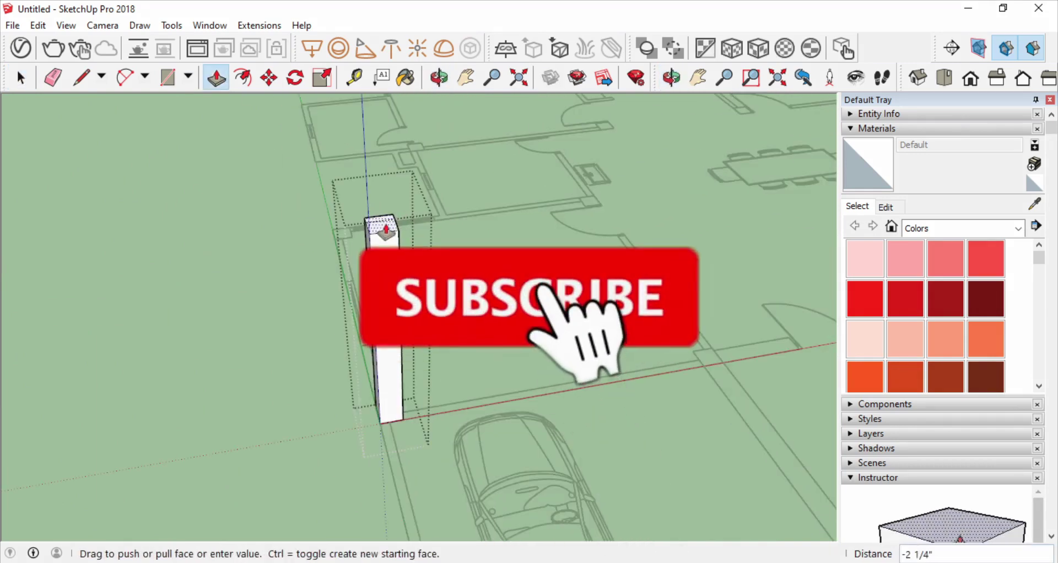
click(385, 229)
key(space)
scroll(418, 317, up, 3)
Ctrl-copy the column from its base to another wall corner.
key(m)
key(ctrl)
click(226, 359)
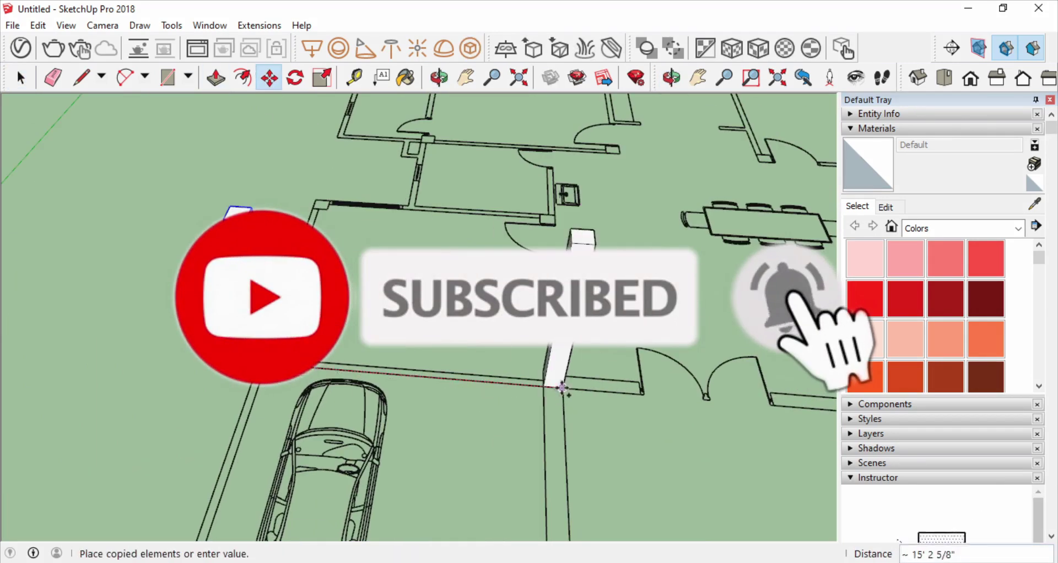
click(562, 388)
mouse_move(561, 387)
middle_down()
mouse_move(528, 442)
mouse_move(446, 397)
middle_up()
scroll(447, 397, up, 5)
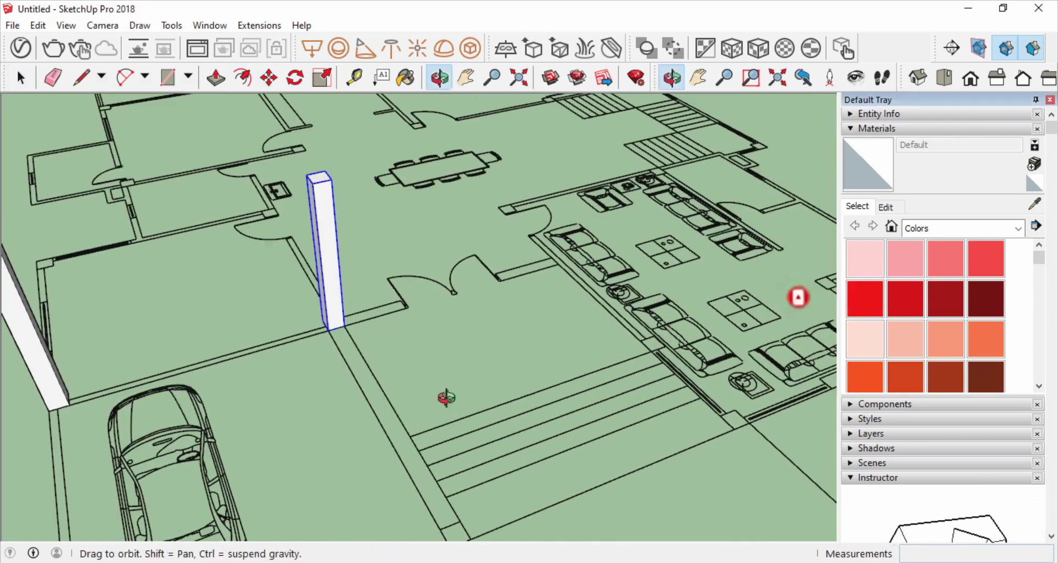
scroll(310, 326, down, 3)
scroll(543, 388, up, 3)
Draw a rectangle over the entry step strips at the house front.
scroll(543, 388, up, 2)
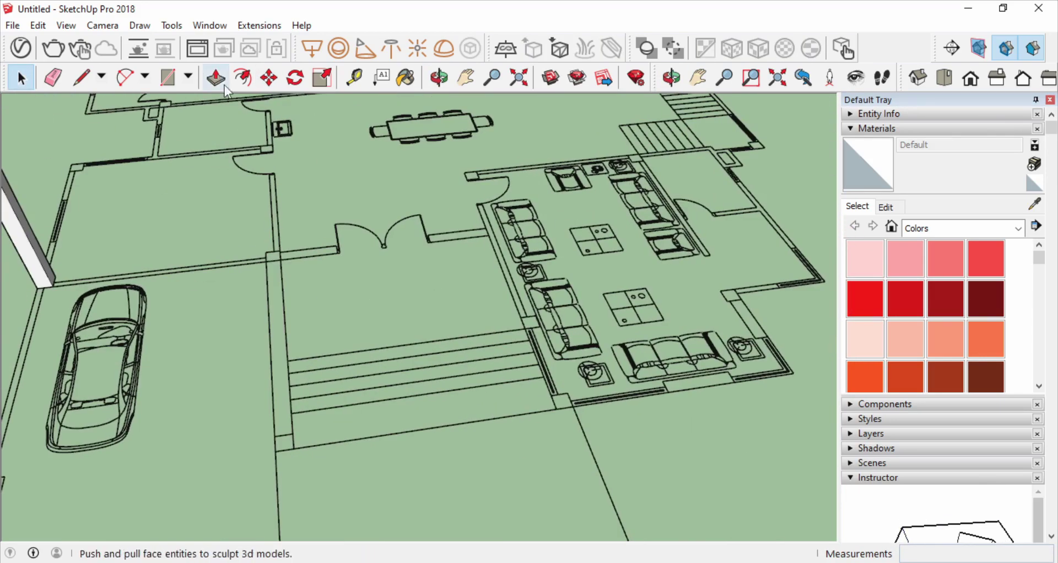
click(167, 77)
scroll(319, 410, up, 3)
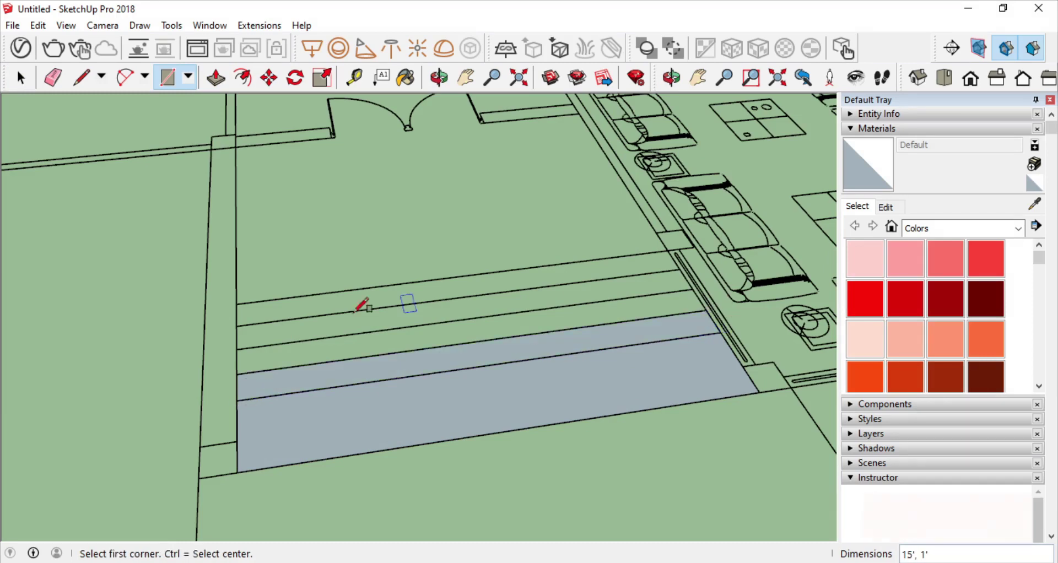
click(237, 304)
middle_drag(684, 263, 386, 275)
click(215, 78)
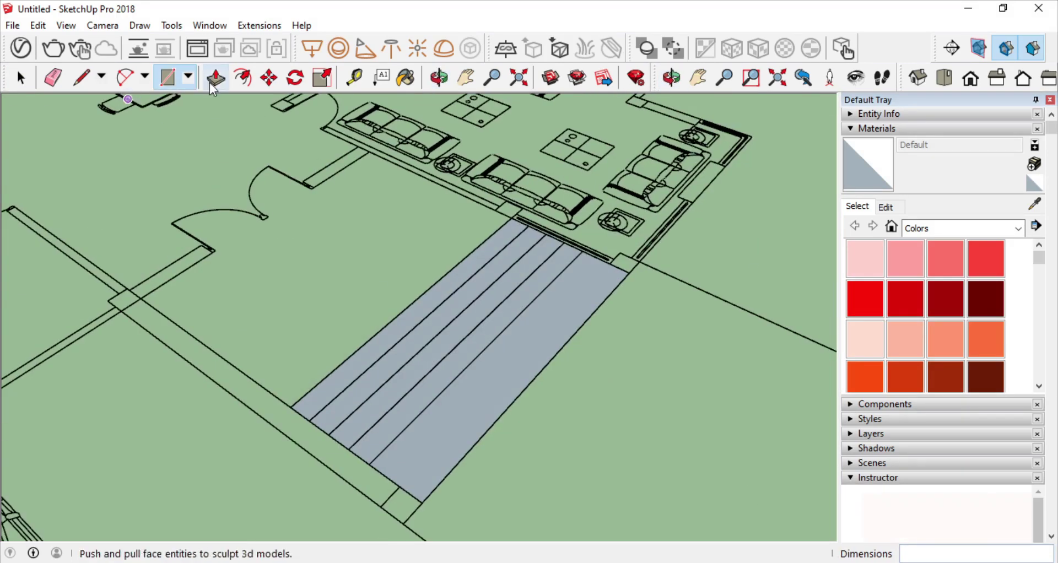
scroll(496, 397, up, 2)
Pull the step slab up 4" and raise the next narrow strip higher.
click(496, 397)
text(4)
key(Return)
middle_drag(495, 398, 544, 377)
click(544, 377)
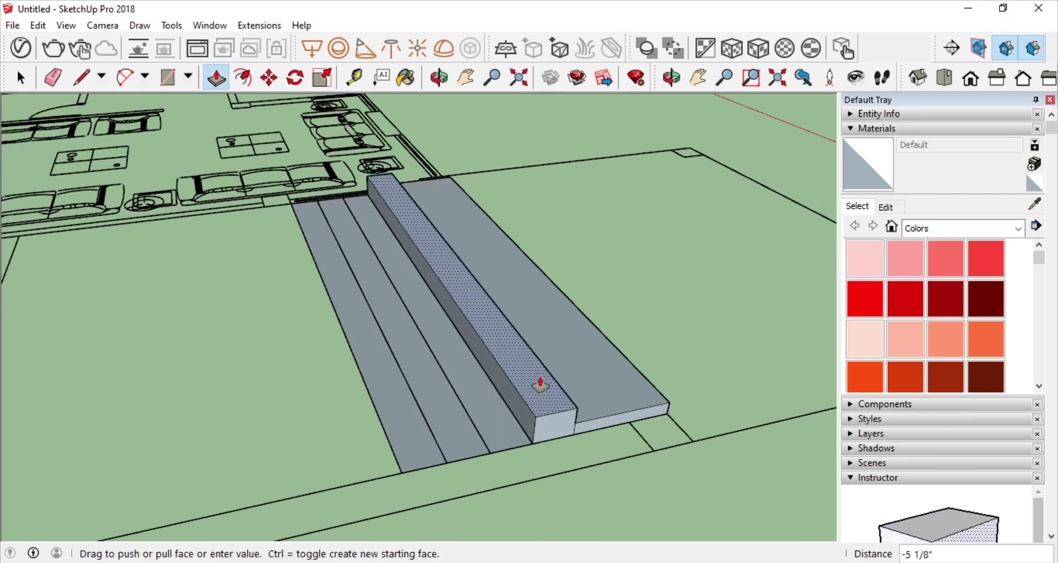
drag(472, 417, 510, 390)
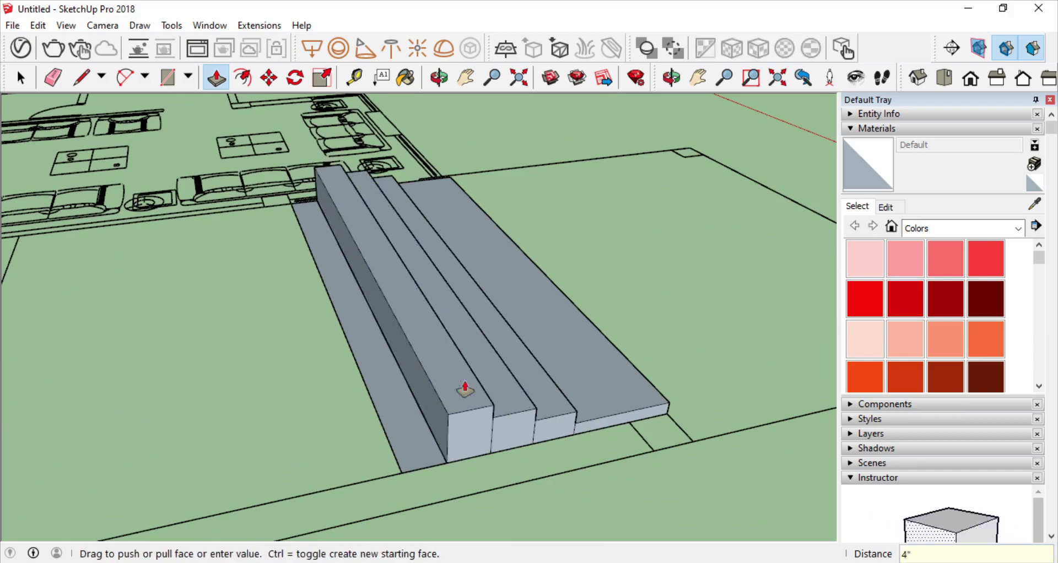
click(425, 369)
Orbit around the stepped block and the whole plan to inspect the staircase.
middle_drag(425, 369, 273, 393)
scroll(521, 426, down, 5)
scroll(521, 427, up, 5)
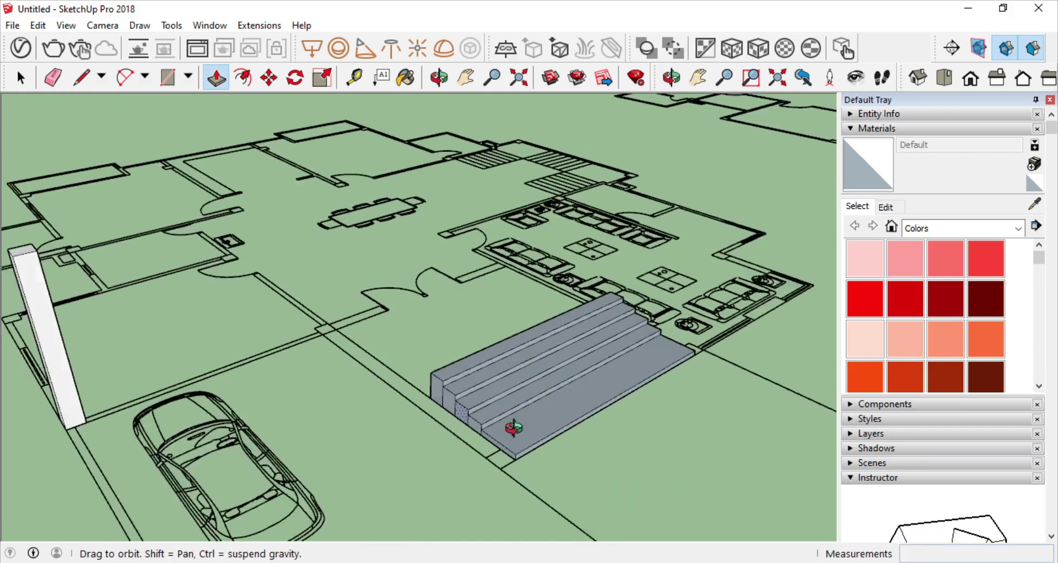
click(21, 78)
scroll(496, 386, down, 5)
scroll(571, 443, up, 5)
middle_drag(571, 444, 668, 426)
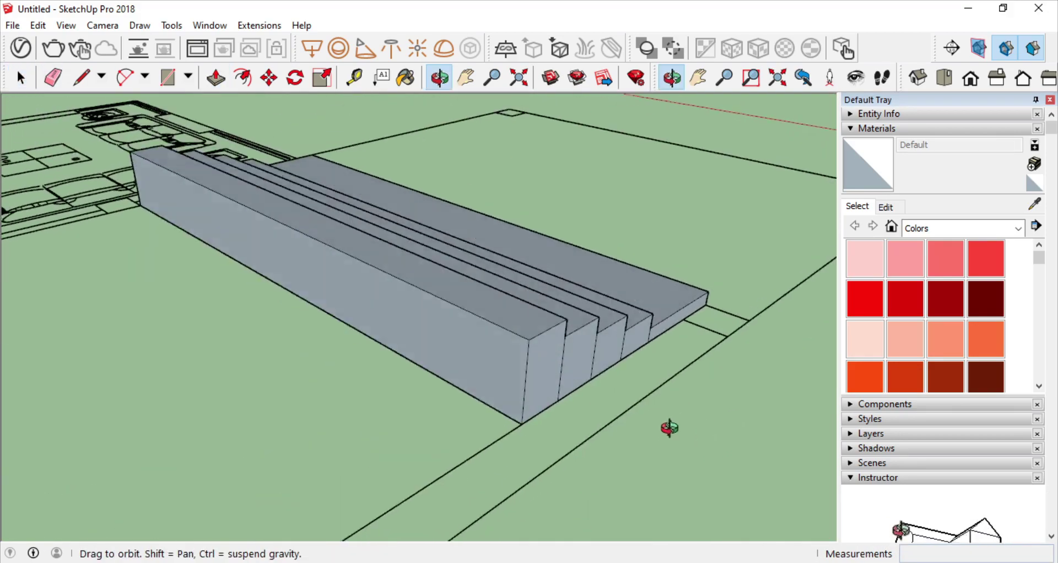
key(m)
middle_drag(515, 432, 530, 361)
scroll(531, 361, down, 10)
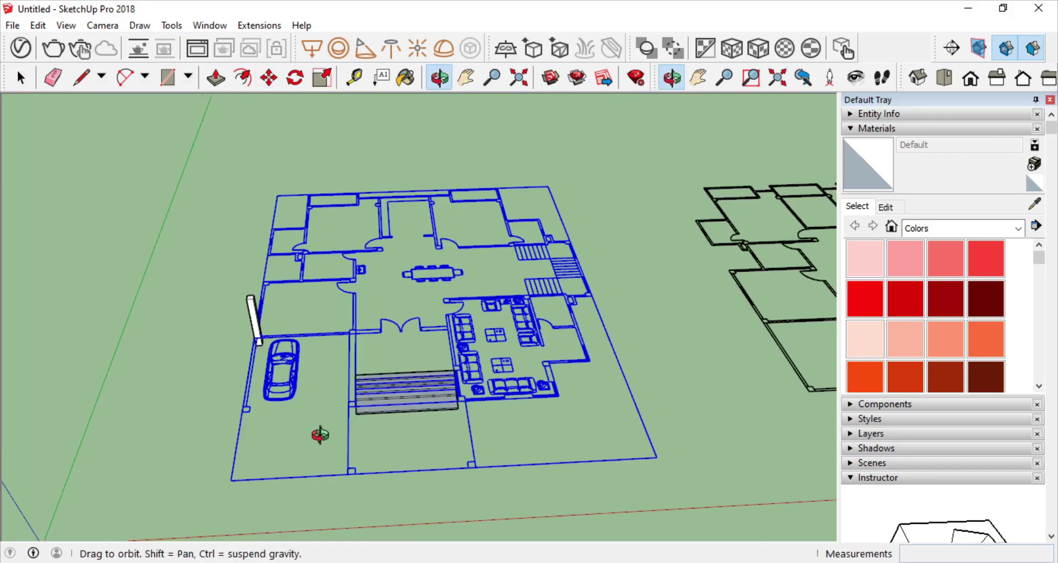
key(space)
scroll(390, 382, up, 3)
middle_drag(390, 382, 599, 388)
scroll(569, 407, up, 2)
Ctrl-copy the column to four corners around the porch and beside the steps.
scroll(570, 413, down, 2)
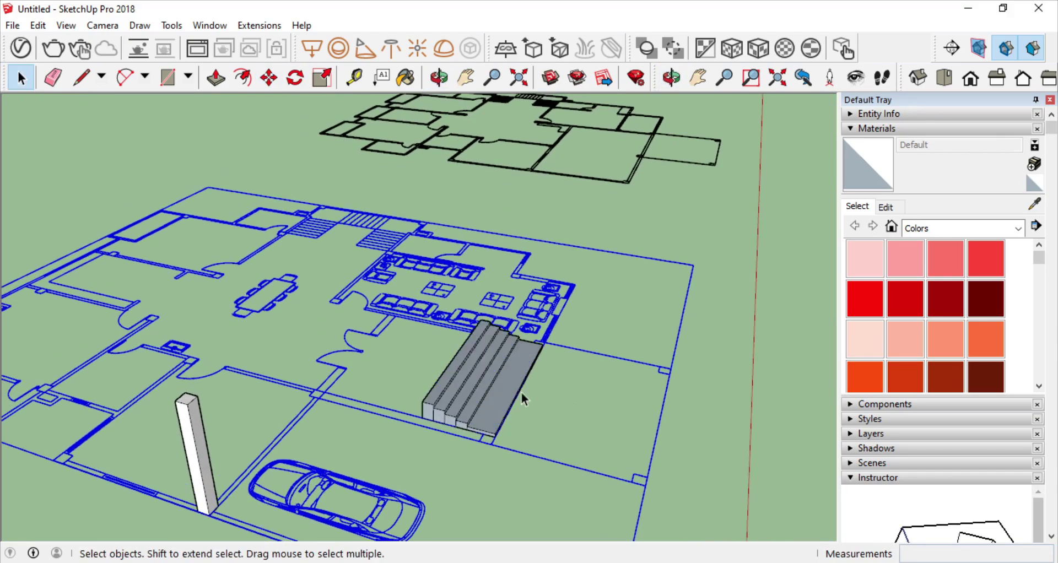
middle_drag(521, 395, 418, 394)
scroll(418, 394, up, 5)
middle_drag(500, 292, 501, 293)
key(m)
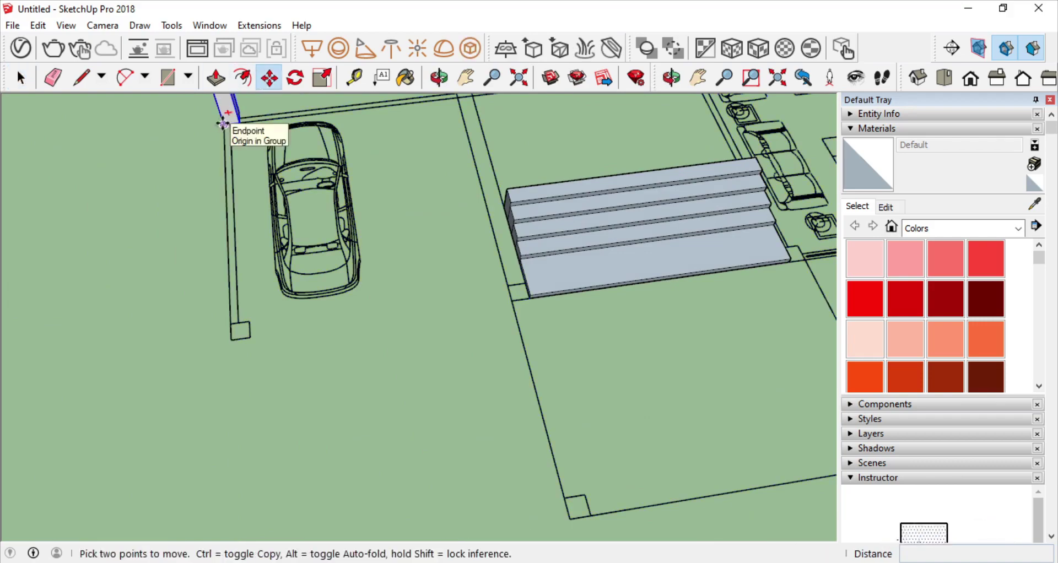
key(ctrl)
click(509, 300)
scroll(510, 300, down, 3)
click(578, 460)
click(639, 452)
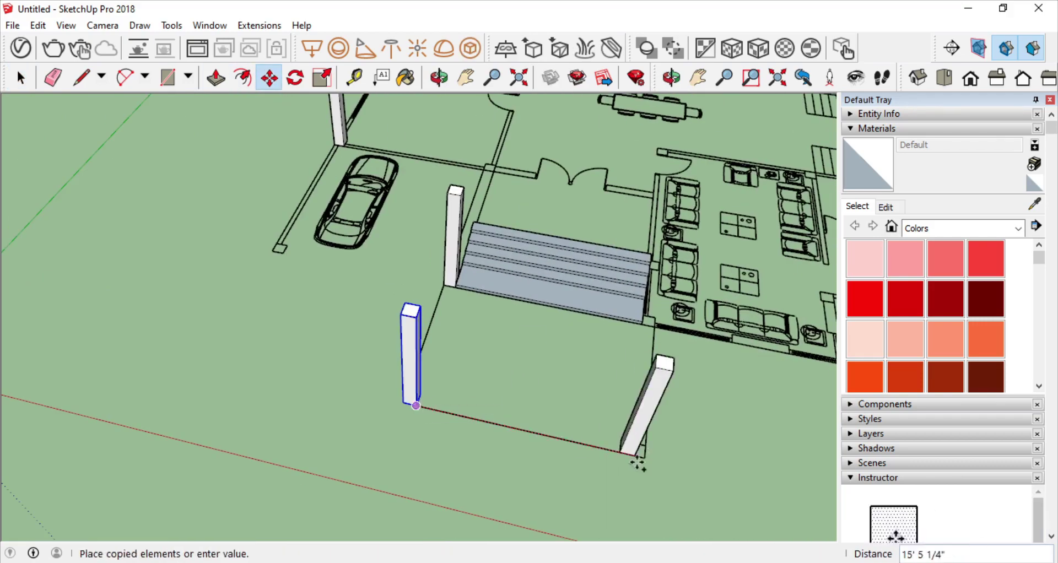
click(425, 417)
click(561, 354)
Place another column copy at the doorway corner.
middle_drag(562, 354, 815, 378)
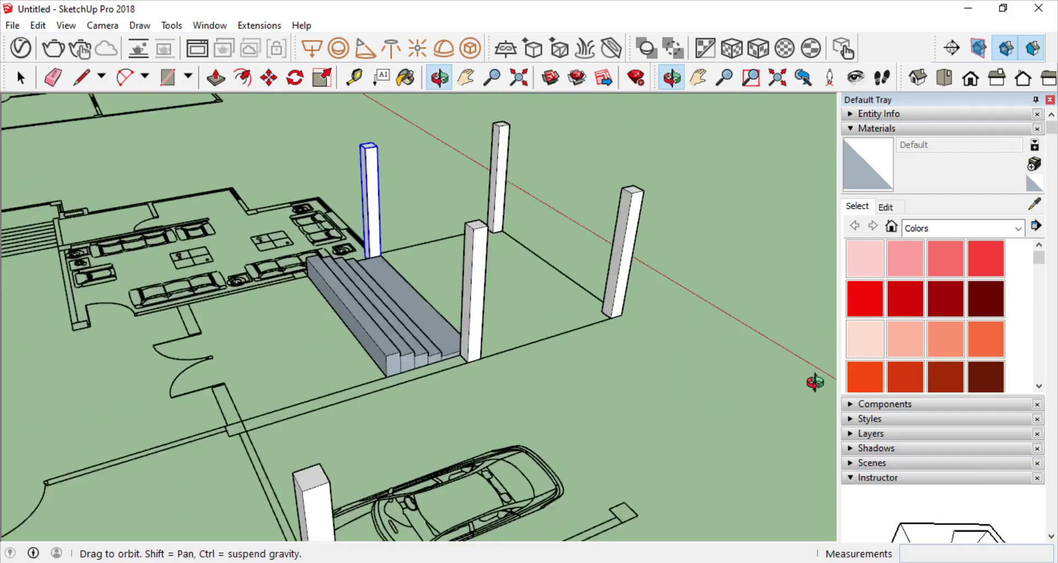
scroll(488, 344, down, 3)
key(space)
scroll(529, 320, up, 3)
scroll(602, 354, up, 3)
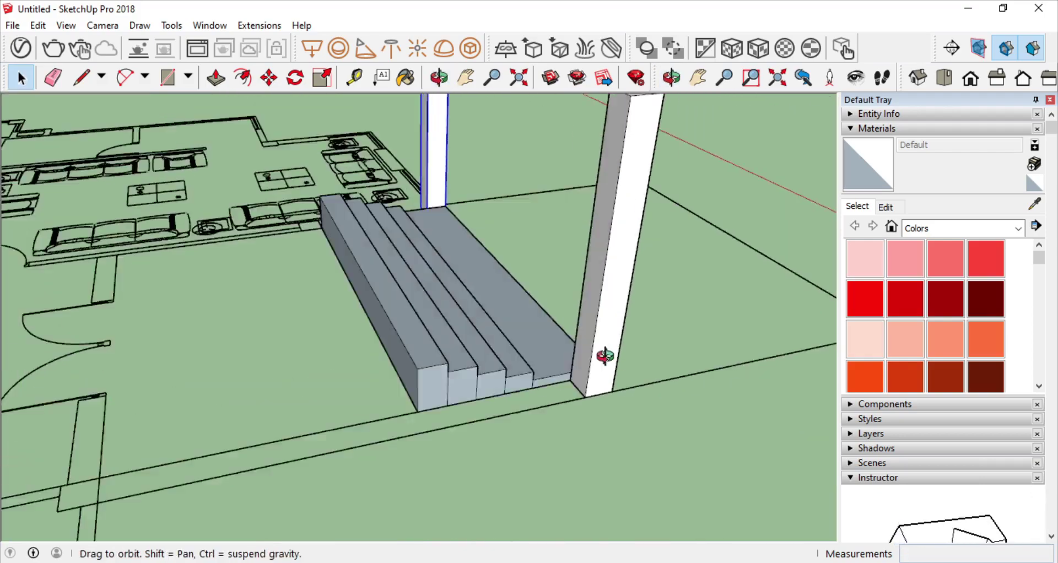
mouse_move(602, 354)
middle_down()
mouse_move(340, 365)
mouse_move(528, 392)
middle_up()
scroll(528, 392, down, 2)
click(520, 427)
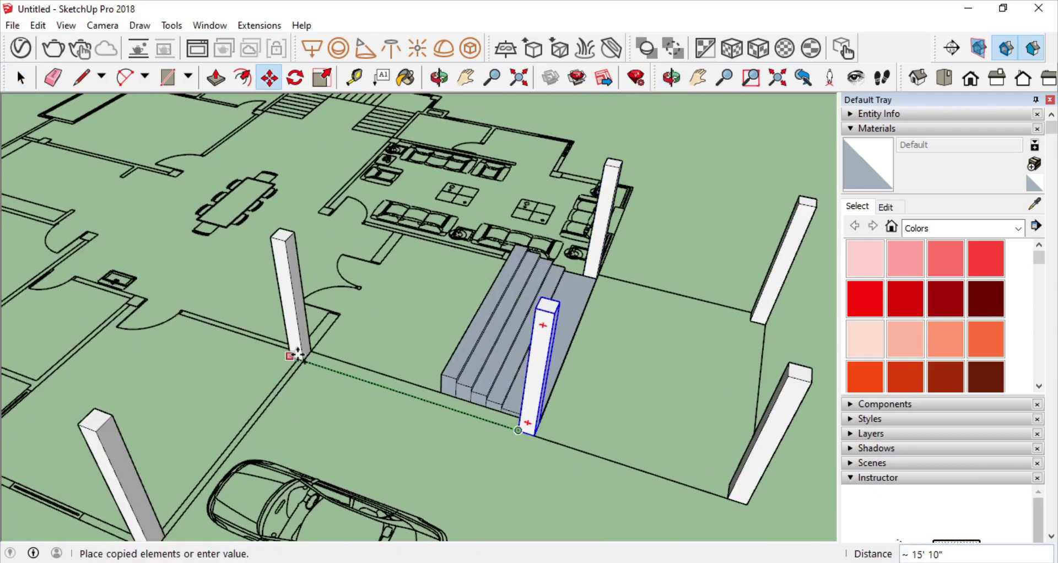
click(293, 354)
key(space)
scroll(496, 331, up, 5)
mouse_move(495, 331)
middle_down()
mouse_move(435, 384)
mouse_move(413, 358)
mouse_move(480, 431)
mouse_move(483, 378)
mouse_move(579, 374)
mouse_move(528, 410)
mouse_move(421, 401)
mouse_move(283, 354)
mouse_move(448, 380)
mouse_move(465, 231)
mouse_move(484, 338)
middle_up()
Zoom around the stairs to review the column placement.
key(m)
scroll(413, 359, down, 5)
key(space)
scroll(484, 377, down, 3)
scroll(579, 373, up, 6)
scroll(528, 411, down, 5)
key(r)
scroll(448, 380, up, 3)
key(space)
scroll(484, 338, down, 6)
Draw a wall strip rectangle between the two columns beside the car.
click(168, 77)
scroll(522, 280, up, 5)
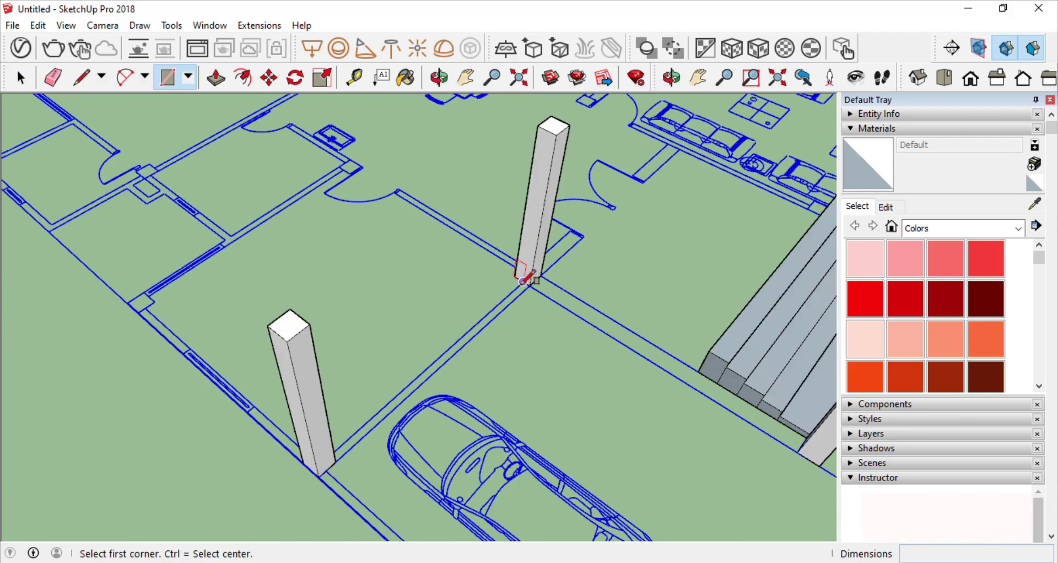
click(251, 26)
mouse_move(272, 42)
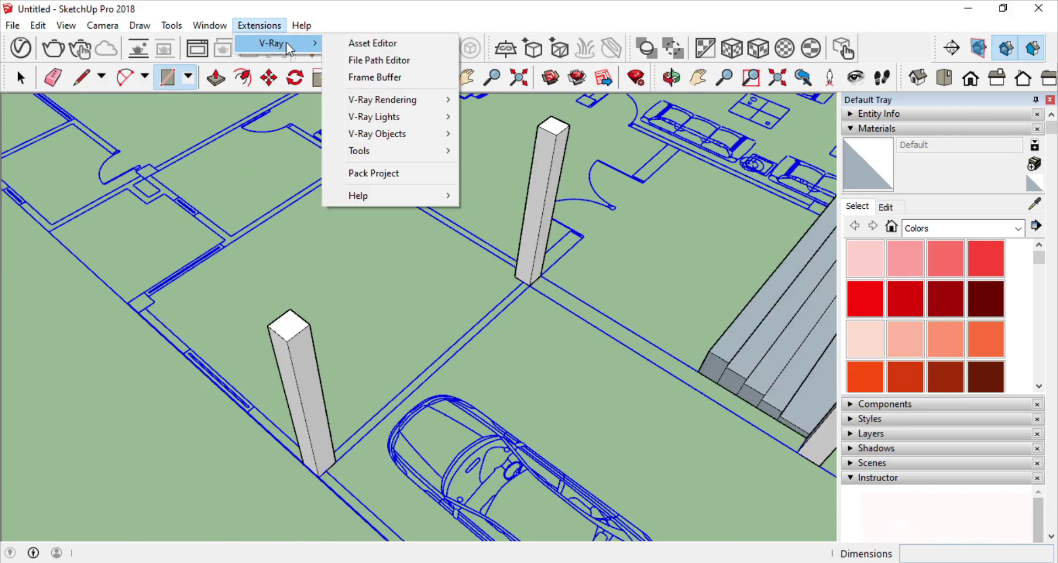
click(390, 239)
mouse_move(449, 288)
middle_down()
mouse_move(567, 265)
mouse_move(511, 276)
mouse_move(607, 292)
mouse_move(342, 248)
middle_up()
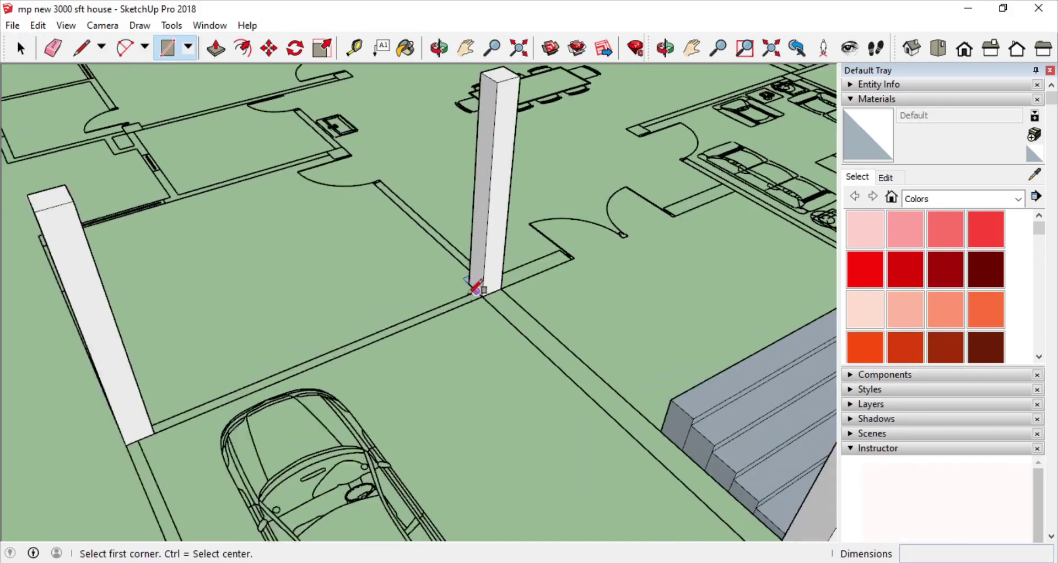
click(732, 495)
scroll(259, 289, up, 5)
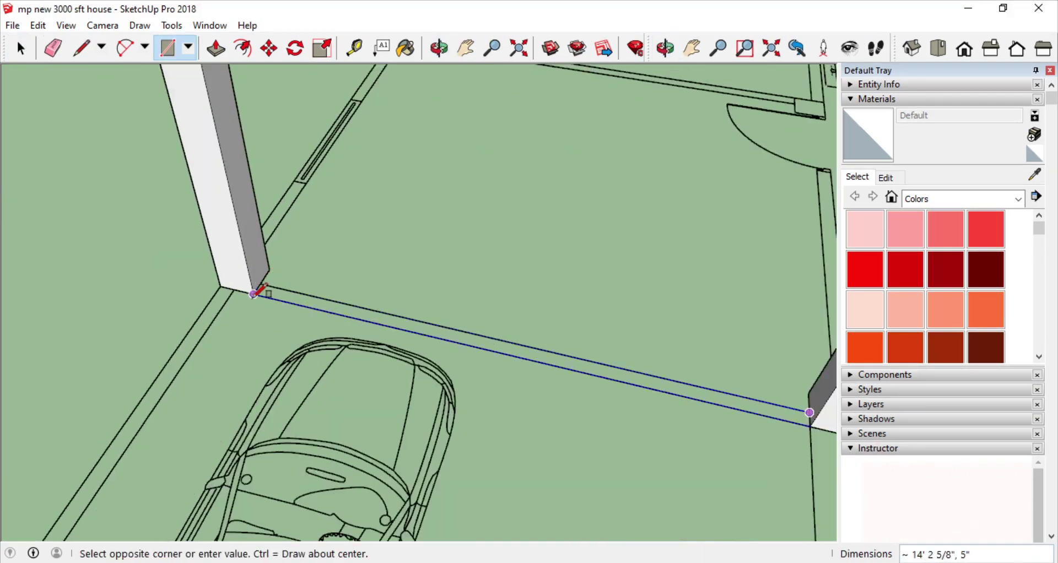
click(253, 294)
middle_drag(253, 294, 330, 308)
scroll(331, 308, down, 5)
scroll(358, 314, up, 5)
Push/Pull the strip up into a full-height wall.
key(p)
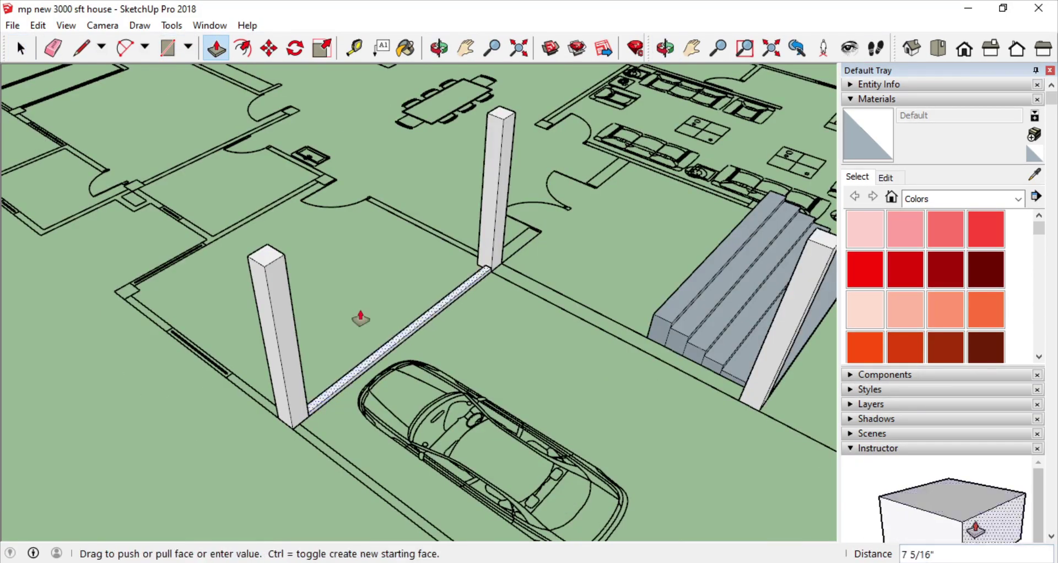
click(360, 318)
scroll(361, 314, down, 3)
key(space)
scroll(386, 331, down, 2)
scroll(556, 342, up, 5)
scroll(478, 459, up, 5)
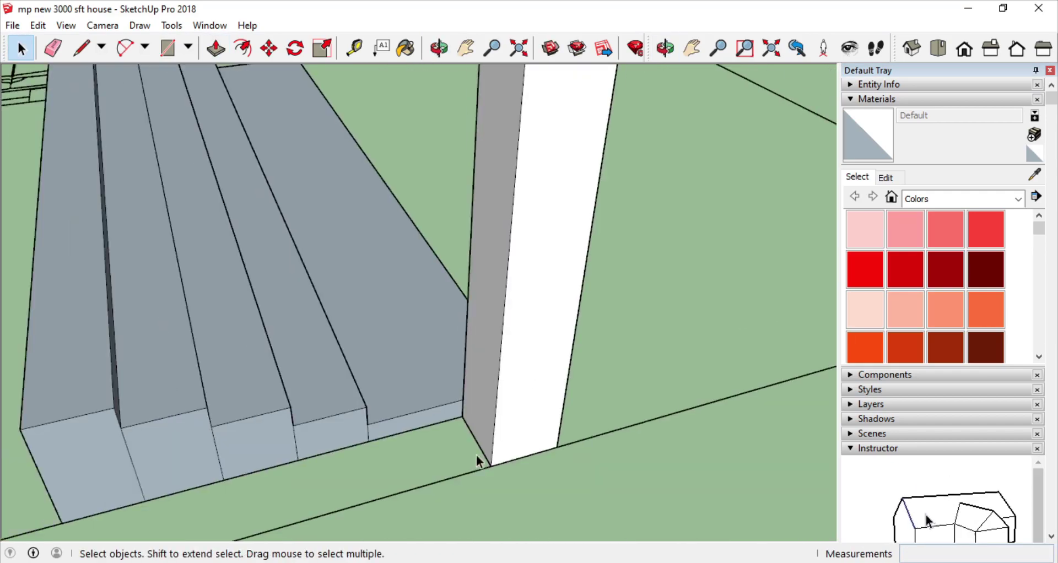
scroll(477, 460, down, 5)
scroll(385, 309, up, 4)
Pick up a column for copying and orbit around the stairs and porch.
click(268, 49)
middle_drag(503, 386, 564, 406)
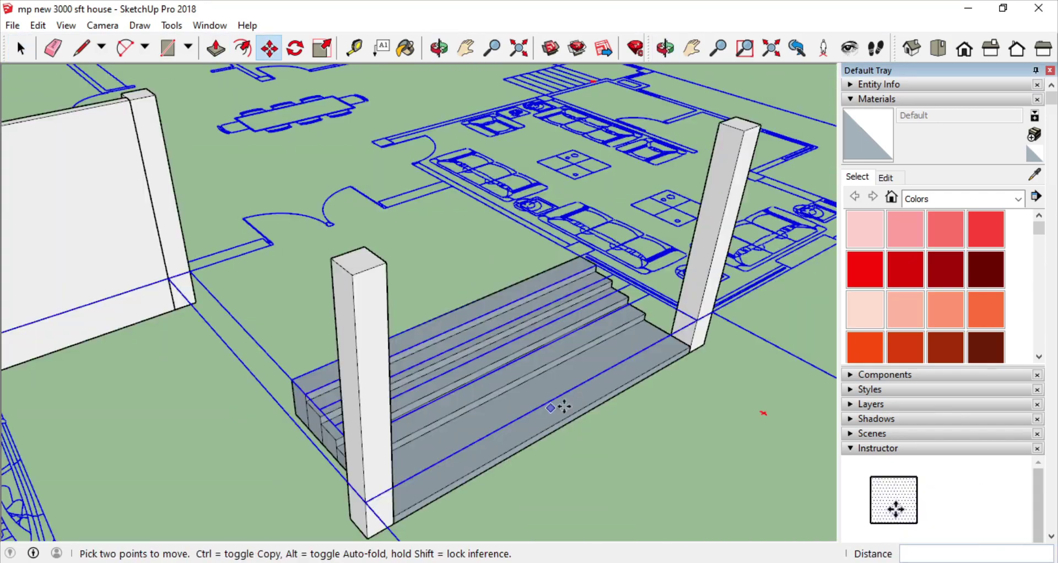
key(space)
scroll(564, 406, down, 5)
scroll(325, 351, up, 5)
scroll(325, 352, down, 5)
scroll(496, 440, up, 5)
mouse_move(495, 440)
middle_down()
mouse_move(526, 473)
mouse_move(407, 431)
middle_up()
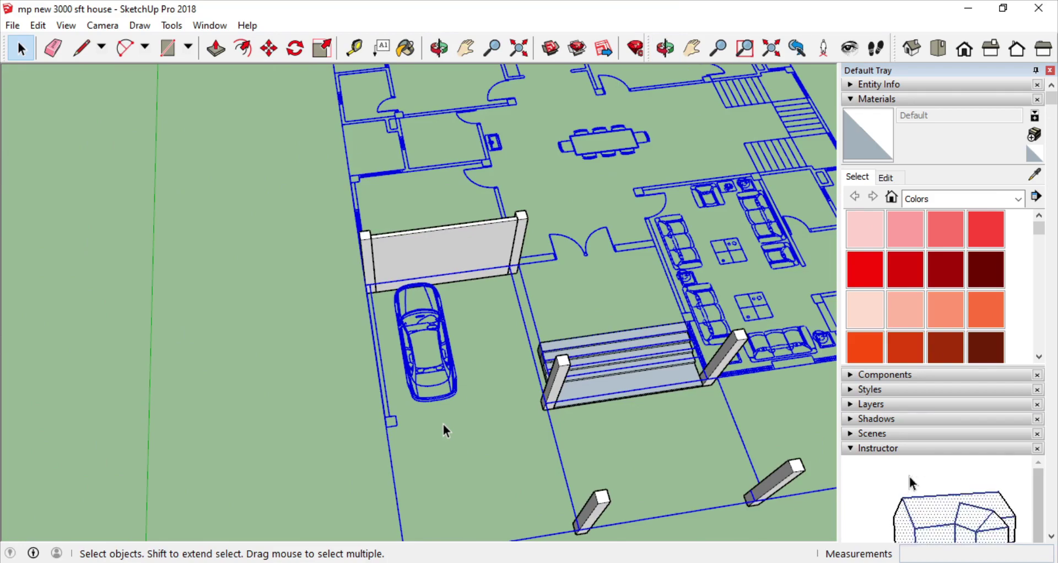
Orbit to a low angle and copy the column to the first wall corner.
mouse_move(309, 342)
middle_down()
mouse_move(558, 272)
mouse_move(395, 299)
mouse_move(590, 302)
middle_up()
scroll(587, 299, down, 5)
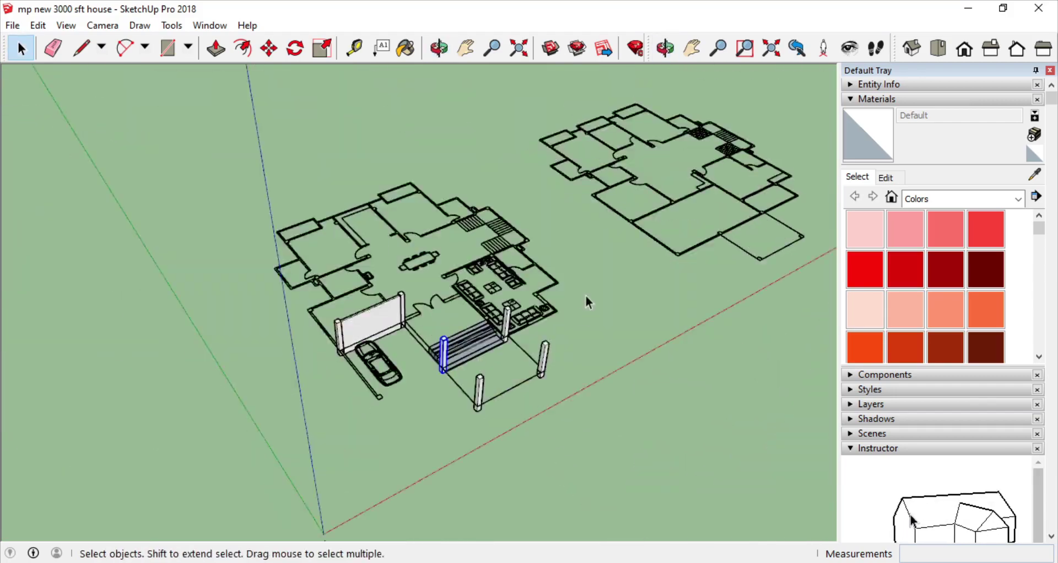
scroll(163, 422, up, 6)
middle_drag(164, 422, 268, 126)
scroll(268, 125, up, 4)
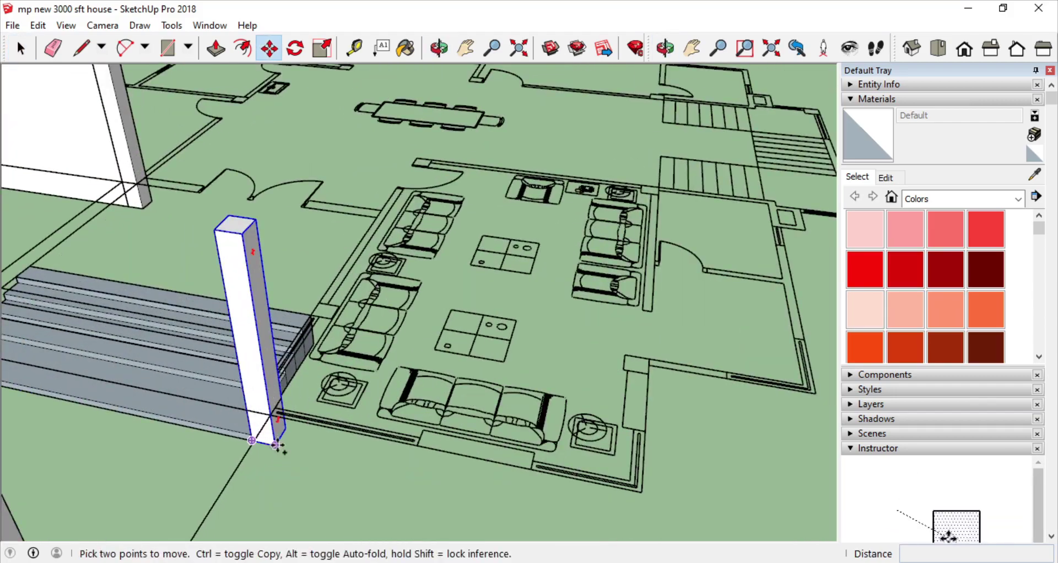
click(276, 445)
key(ctrl)
click(543, 383)
Copy the column to two more wall corners near the living room.
mouse_move(543, 383)
middle_down()
mouse_move(437, 406)
mouse_move(413, 425)
mouse_move(447, 455)
middle_up()
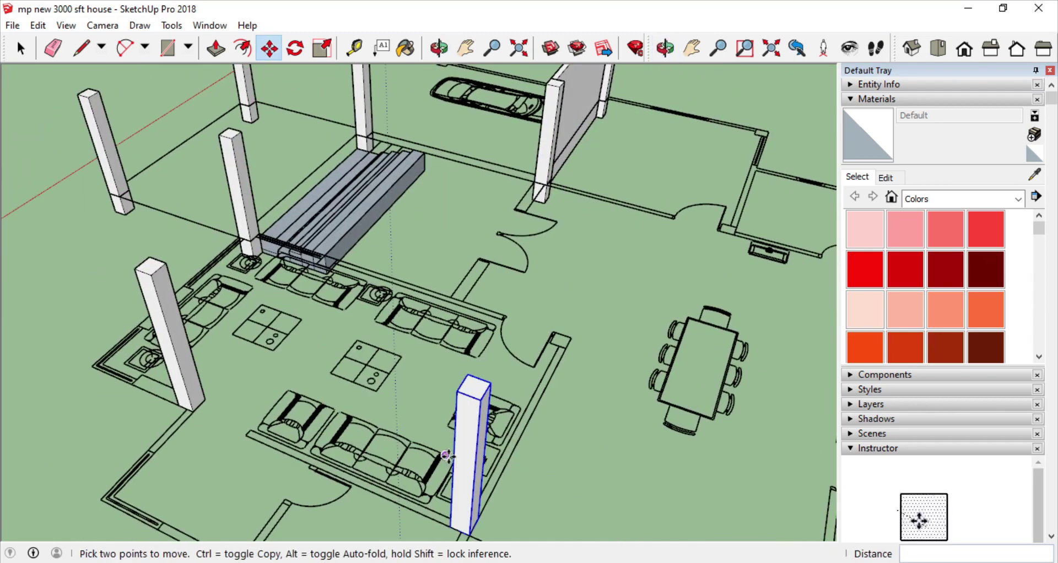
middle_drag(446, 455, 142, 472)
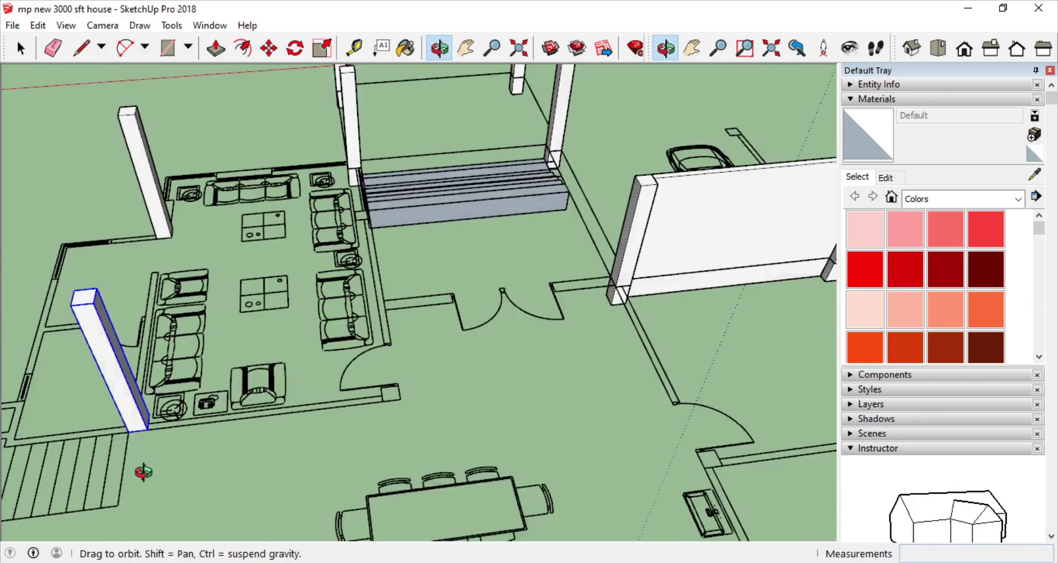
click(156, 420)
middle_drag(156, 421, 779, 413)
scroll(567, 196, up, 5)
click(567, 197)
scroll(567, 197, down, 3)
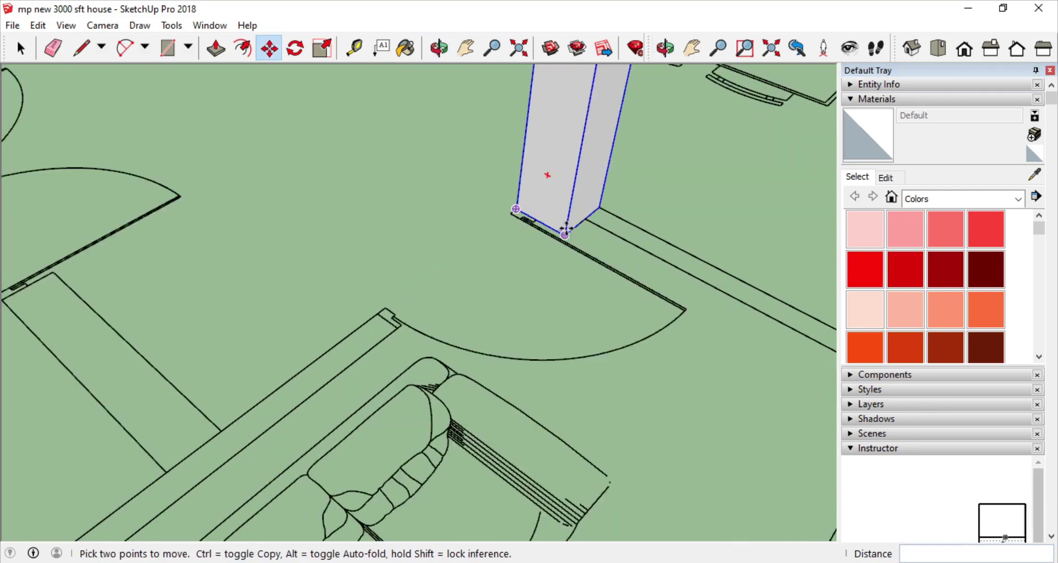
click(567, 197)
scroll(567, 196, down, 5)
middle_drag(567, 197, 408, 358)
click(408, 358)
scroll(408, 358, down, 3)
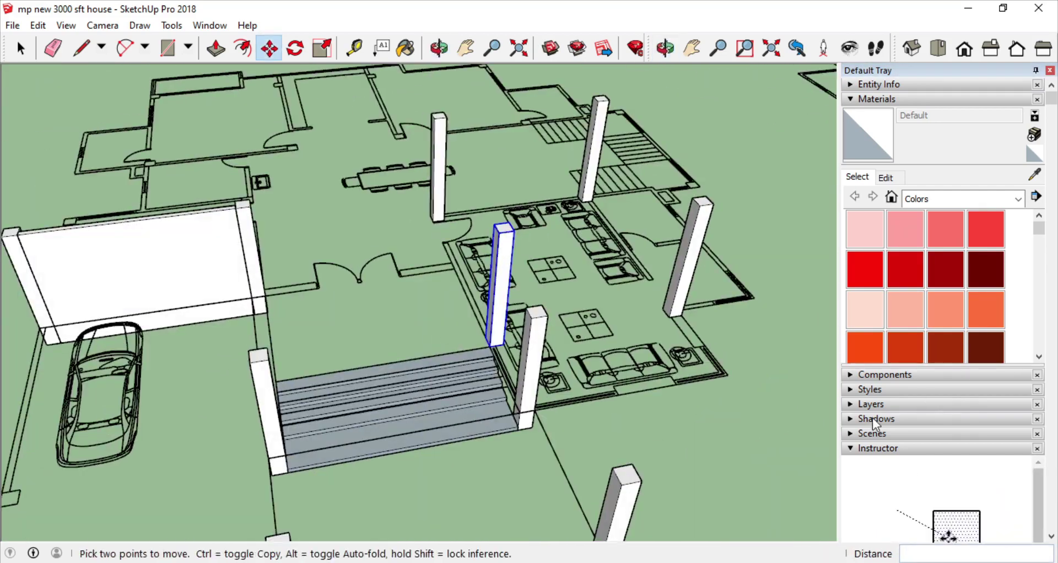
Check the layers list and deselect the extra column copy.
click(881, 403)
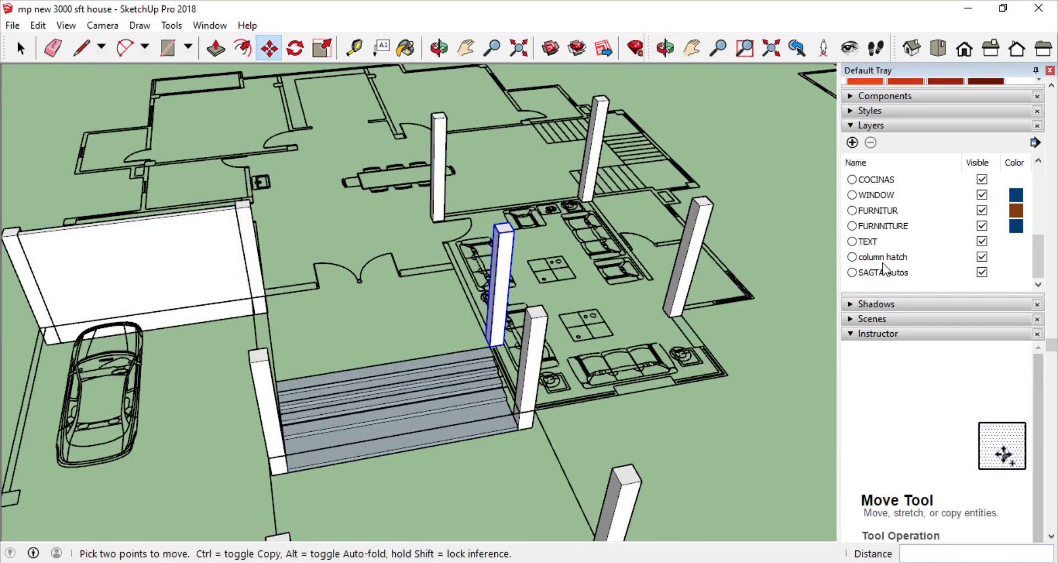
scroll(981, 445, up, 5)
scroll(509, 389, down, 3)
key(space)
scroll(448, 322, up, 2)
middle_drag(446, 320, 599, 346)
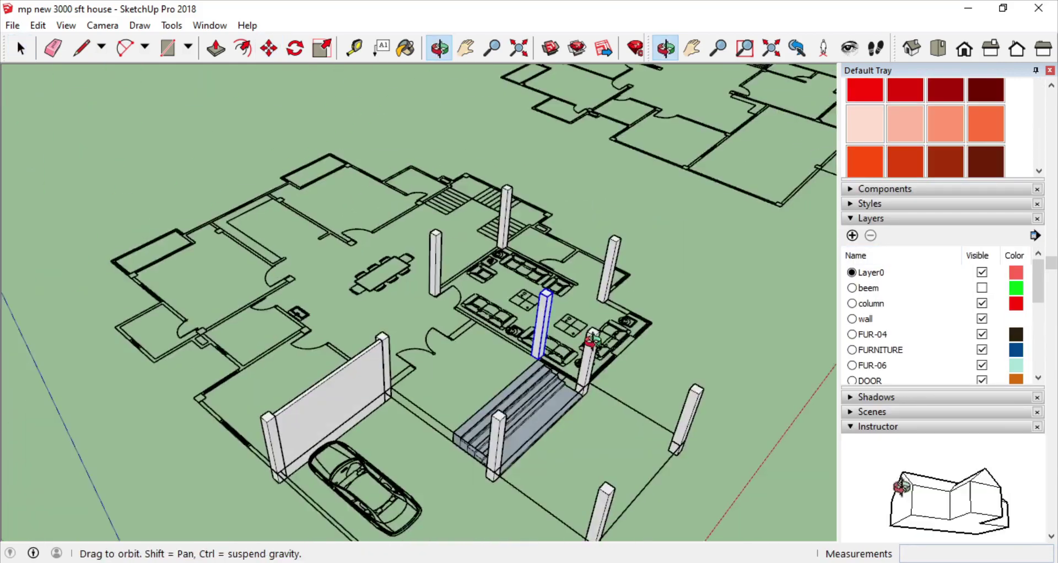
shift+click(713, 418)
middle_drag(710, 424, 690, 422)
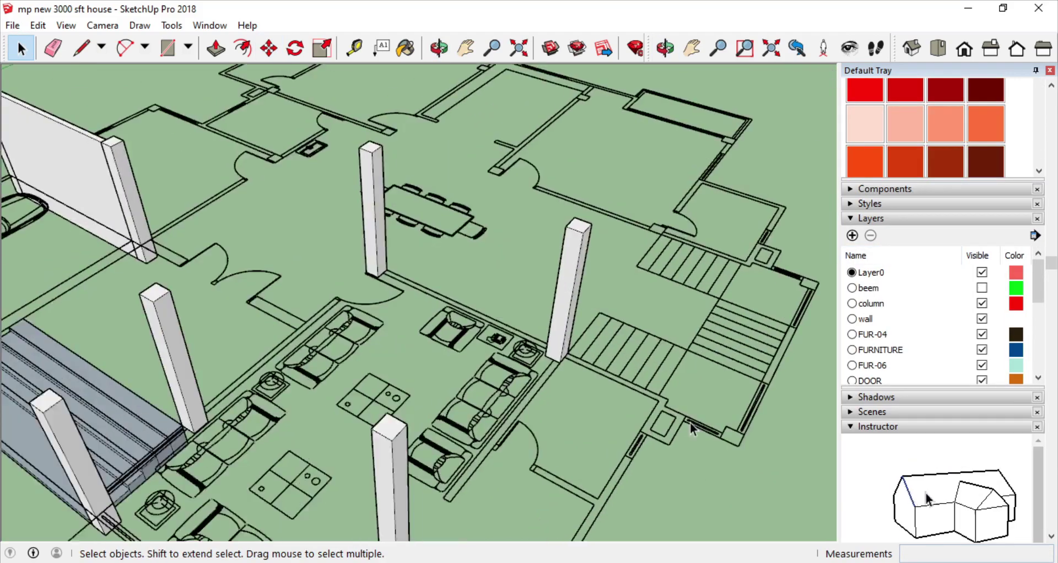
Copy the column to three more wall corners around the living area.
key(ctrl)
click(544, 391)
middle_drag(721, 521, 309, 441)
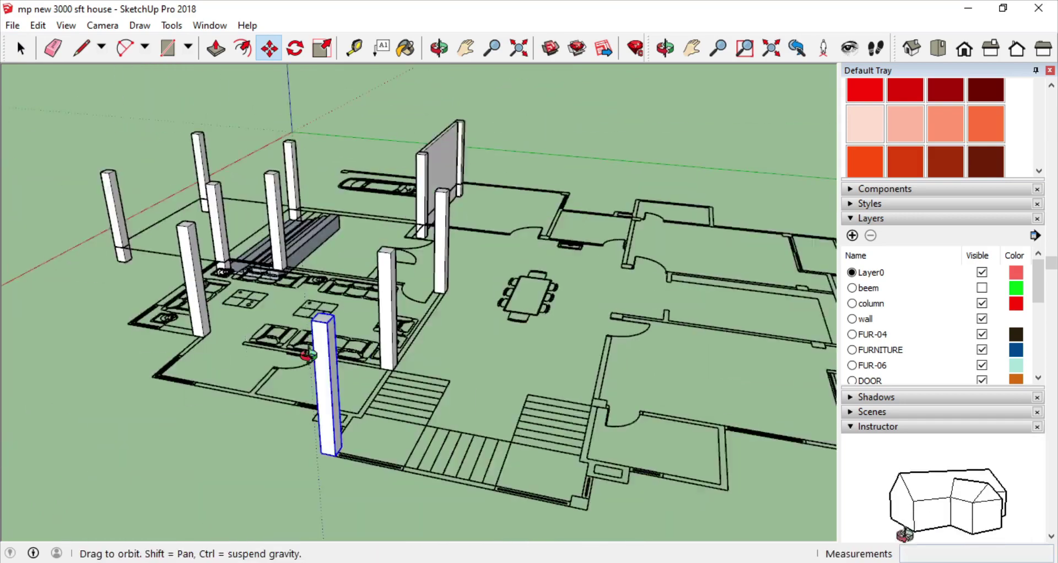
click(575, 512)
middle_drag(575, 512, 548, 414)
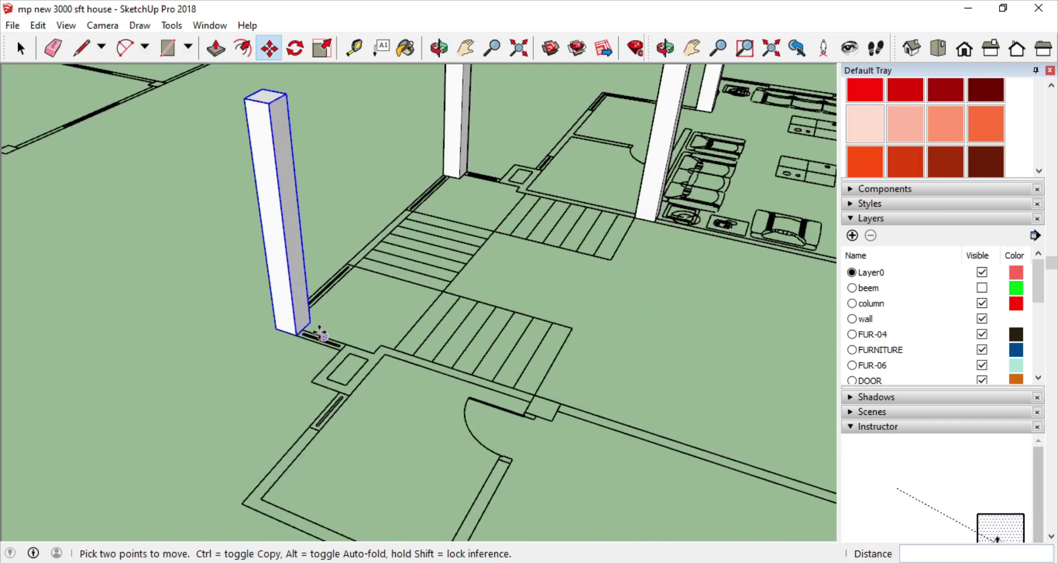
click(548, 414)
scroll(579, 301, down, 5)
scroll(578, 229, up, 8)
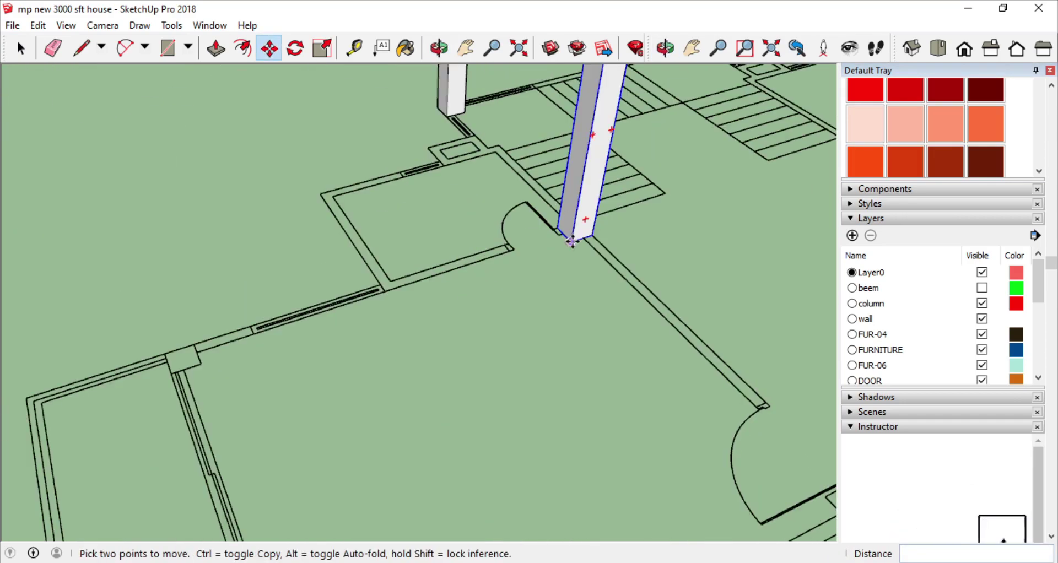
click(579, 230)
scroll(470, 267, down, 5)
middle_drag(469, 266, 352, 322)
scroll(353, 322, up, 5)
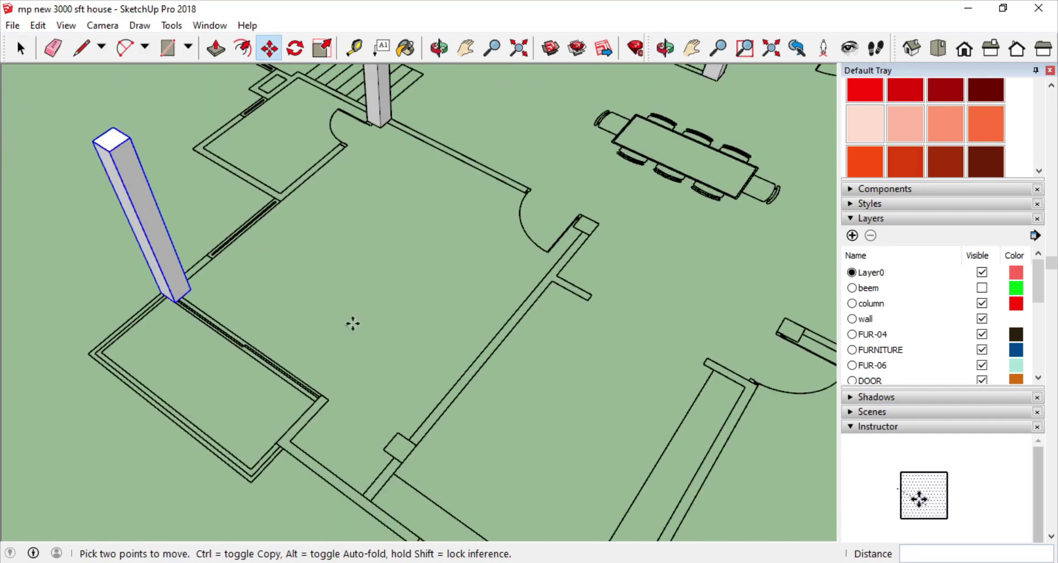
click(353, 322)
scroll(285, 381, up, 3)
Copy a column to the next remaining wall corner of the ground floor.
click(285, 382)
scroll(267, 346, down, 3)
scroll(373, 383, down, 3)
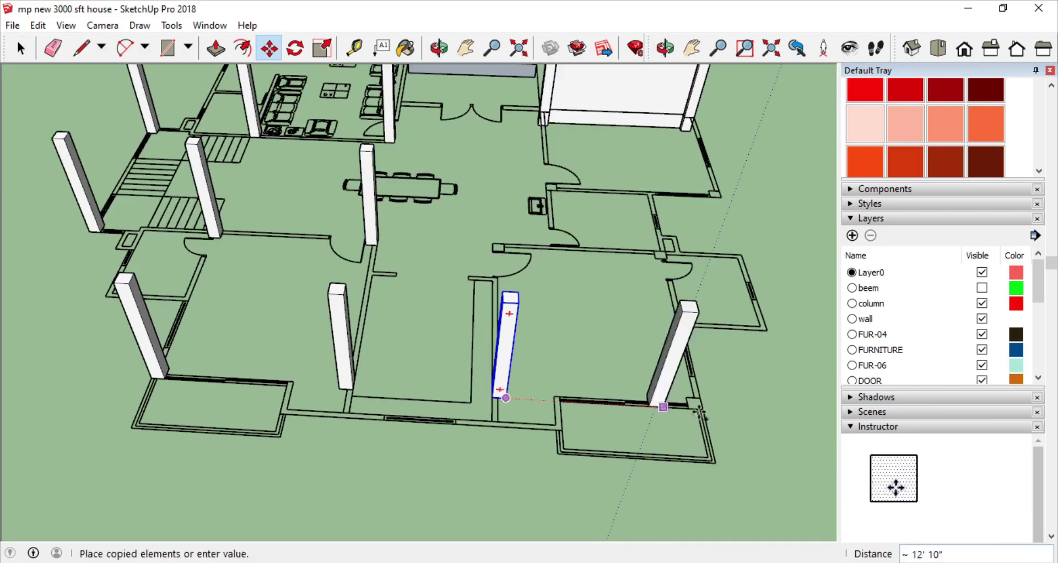
middle_drag(698, 412, 253, 394)
scroll(253, 395, up, 3)
scroll(701, 371, up, 3)
scroll(284, 282, up, 3)
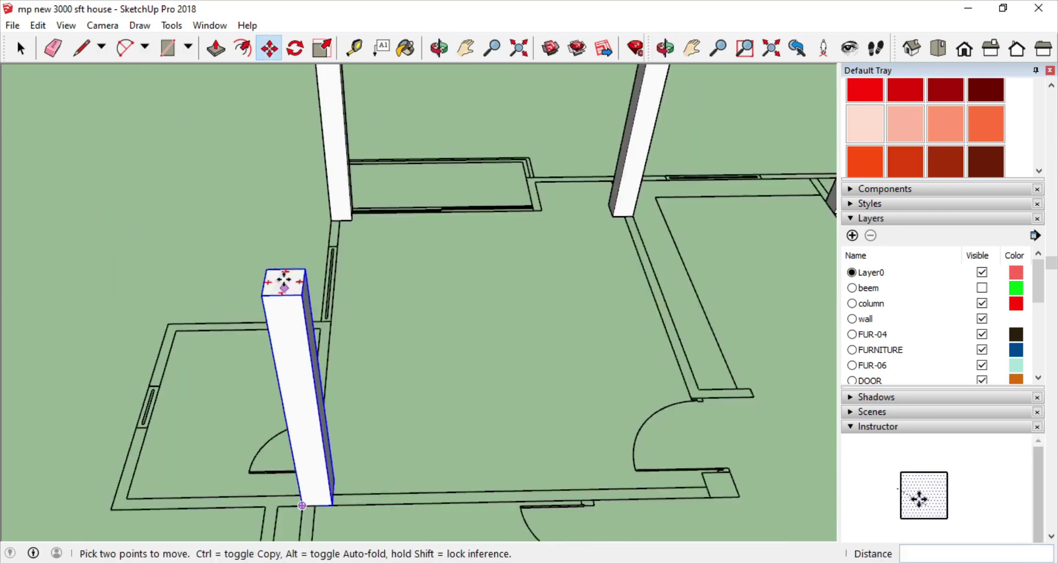
click(284, 282)
scroll(284, 282, down, 3)
click(352, 420)
scroll(352, 420, down, 3)
Orbit out for an overview and open the column beside the stairs for editing.
middle_drag(541, 252, 125, 372)
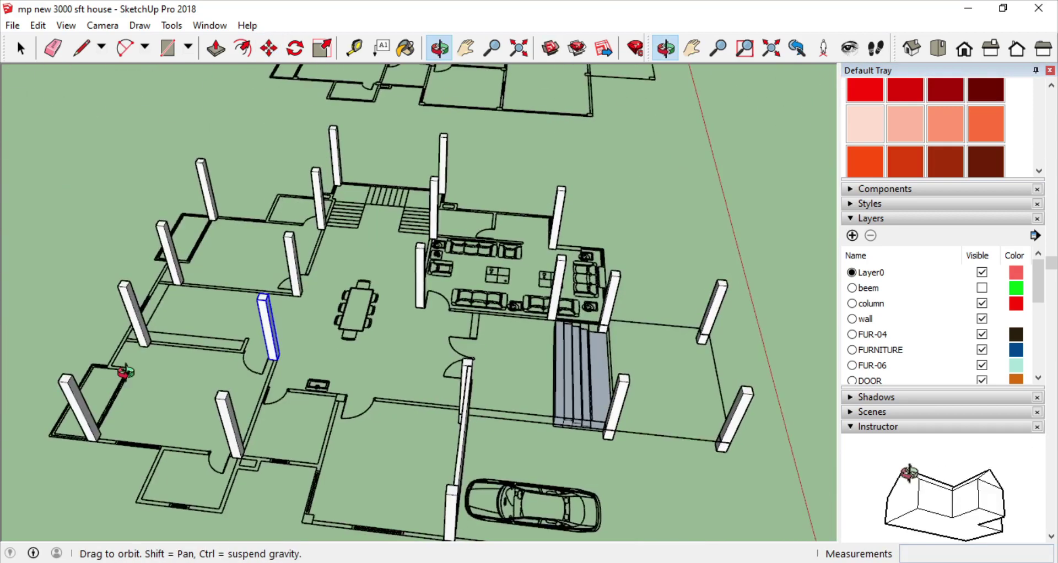
scroll(126, 372, up, 3)
scroll(50, 83, up, 2)
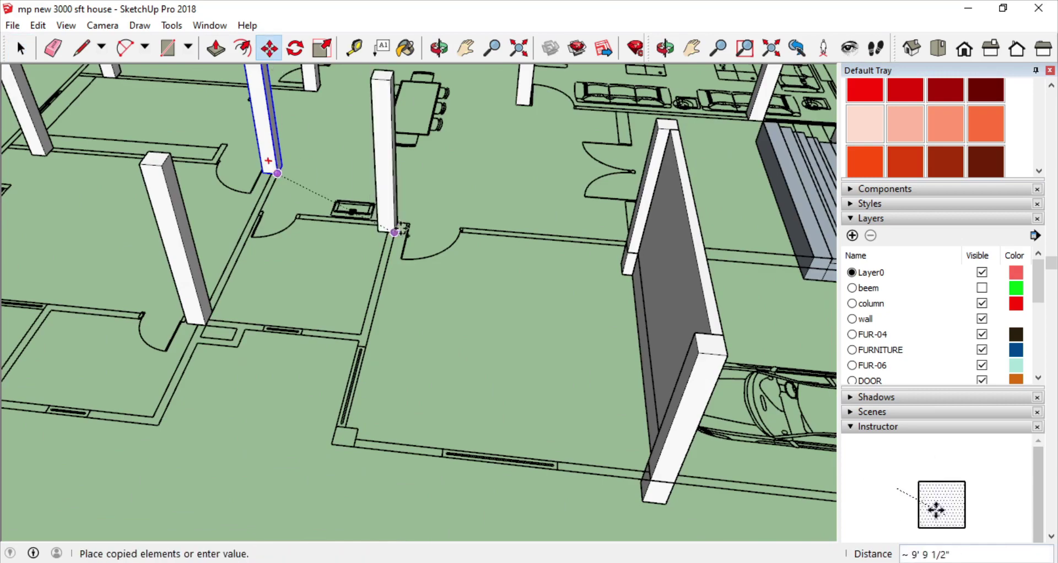
scroll(401, 228, down, 3)
scroll(267, 433, up, 3)
middle_drag(399, 451, 635, 217)
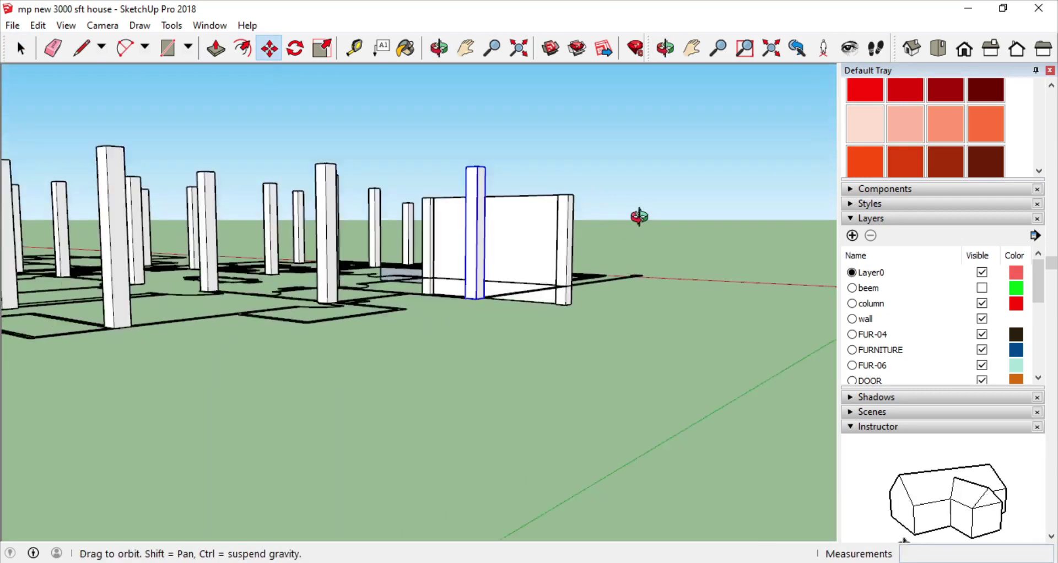
middle_drag(39, 72, 643, 320)
scroll(576, 267, up, 5)
key(space)
double_click(576, 267)
Push/pull the column's top by 1' 8" to make a slim post beside the front stairs.
key(p)
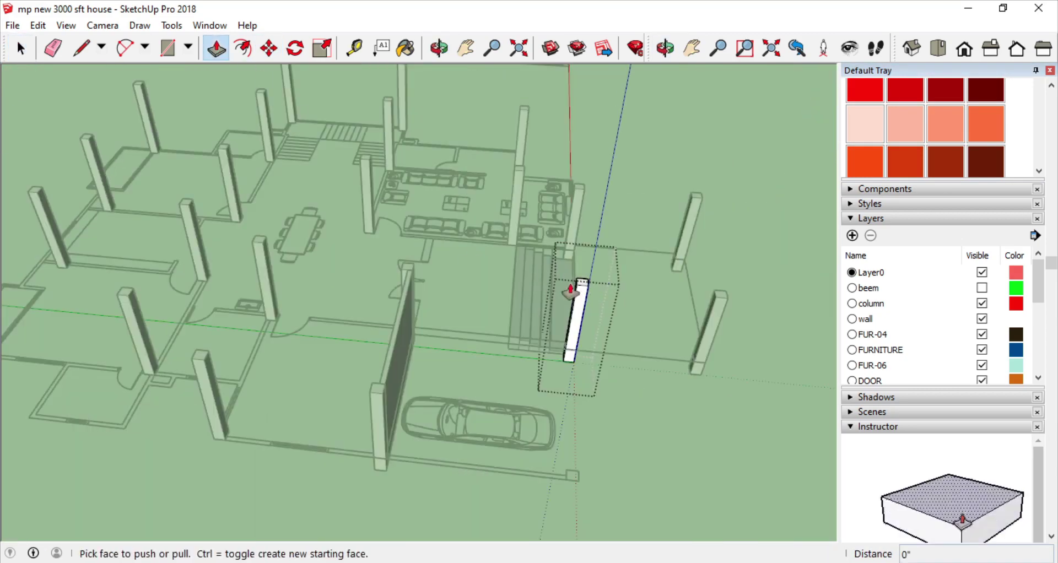
middle_drag(265, 251, 420, 179)
key(space)
click(87, 280)
middle_drag(87, 280, 377, 267)
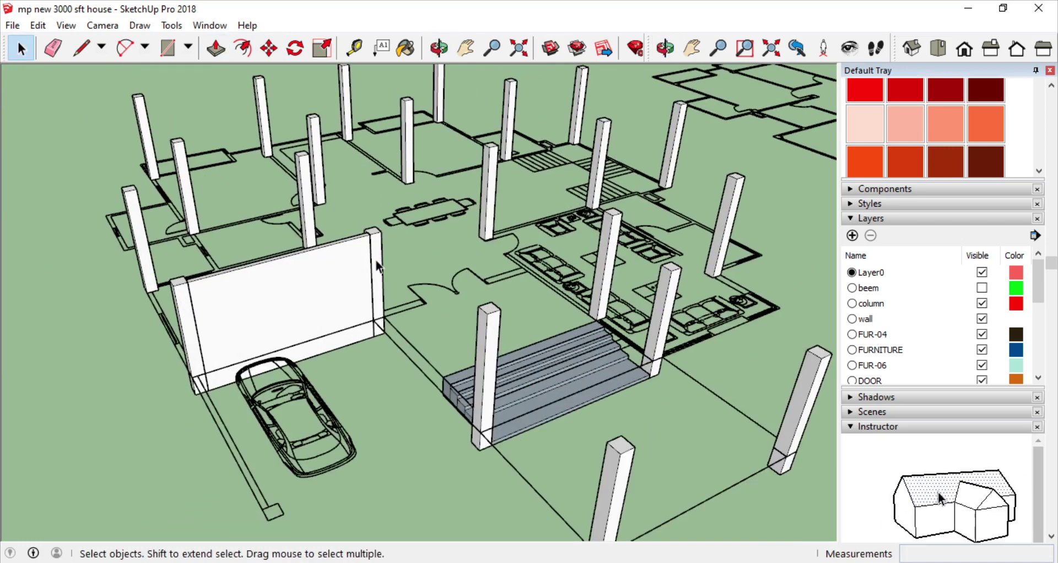
double_click(184, 306)
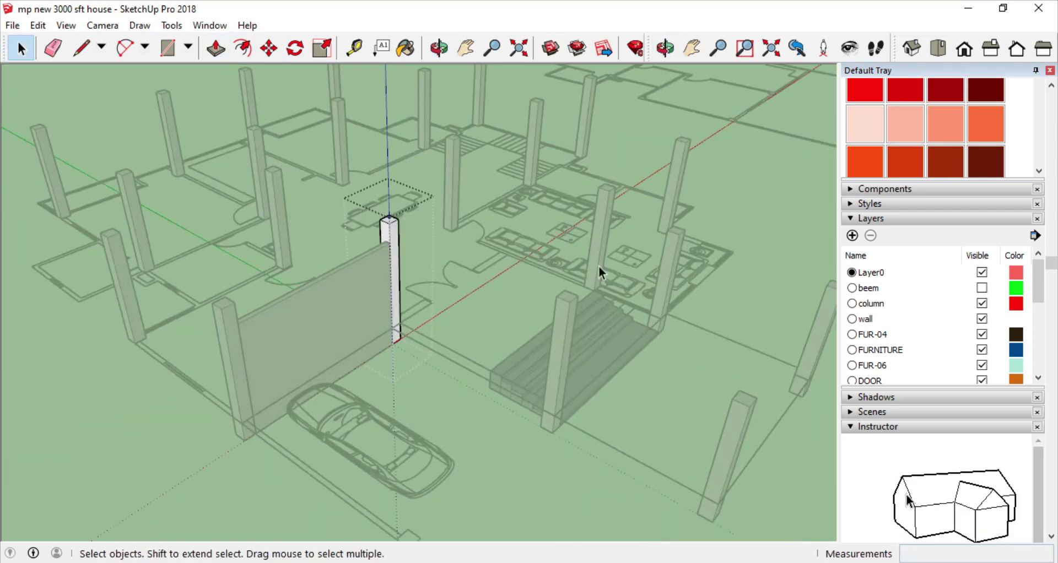
click(216, 49)
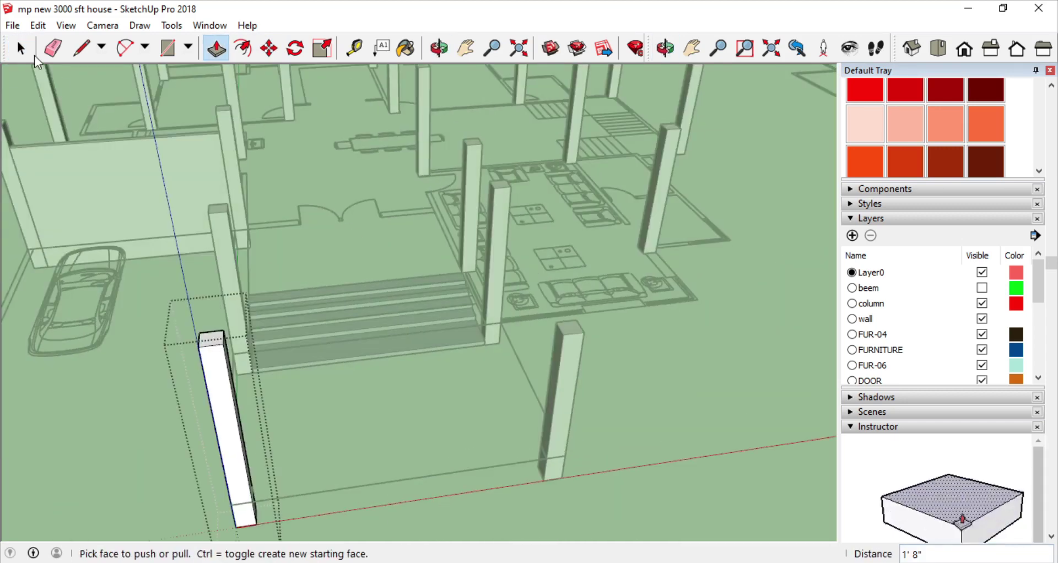
key(space)
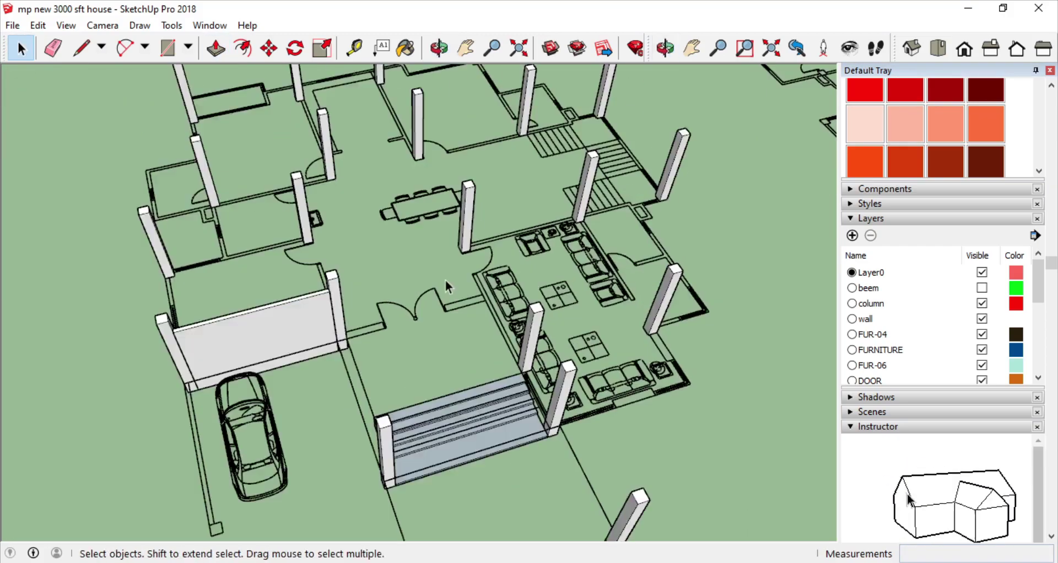
mouse_move(447, 286)
middle_down()
mouse_move(758, 192)
mouse_move(668, 372)
mouse_move(373, 351)
middle_up()
Copy the slim post as a repeated array along the front staircase edge.
click(676, 360)
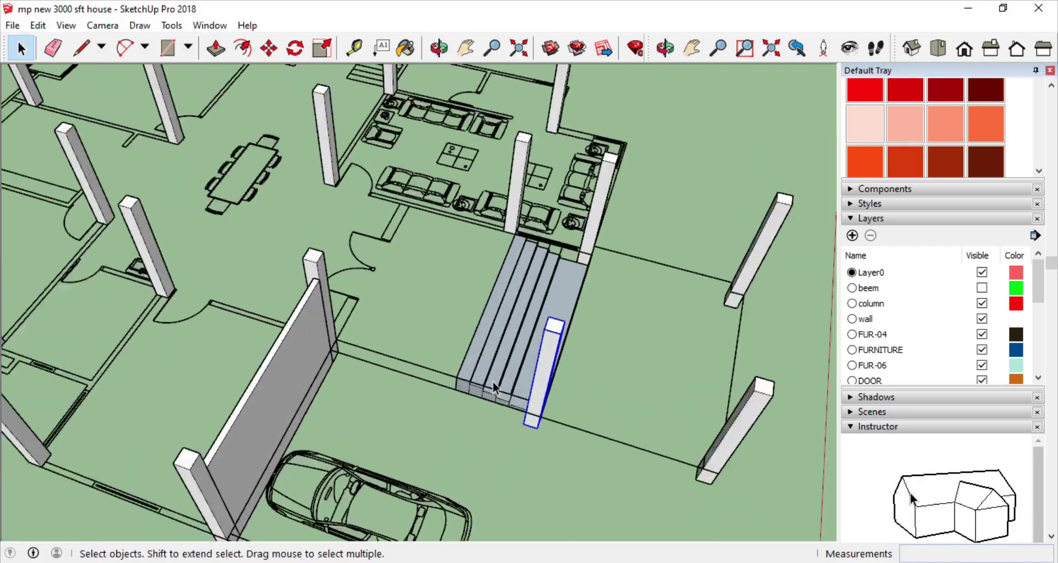
middle_drag(675, 360, 379, 152)
key(ctrl)
click(560, 453)
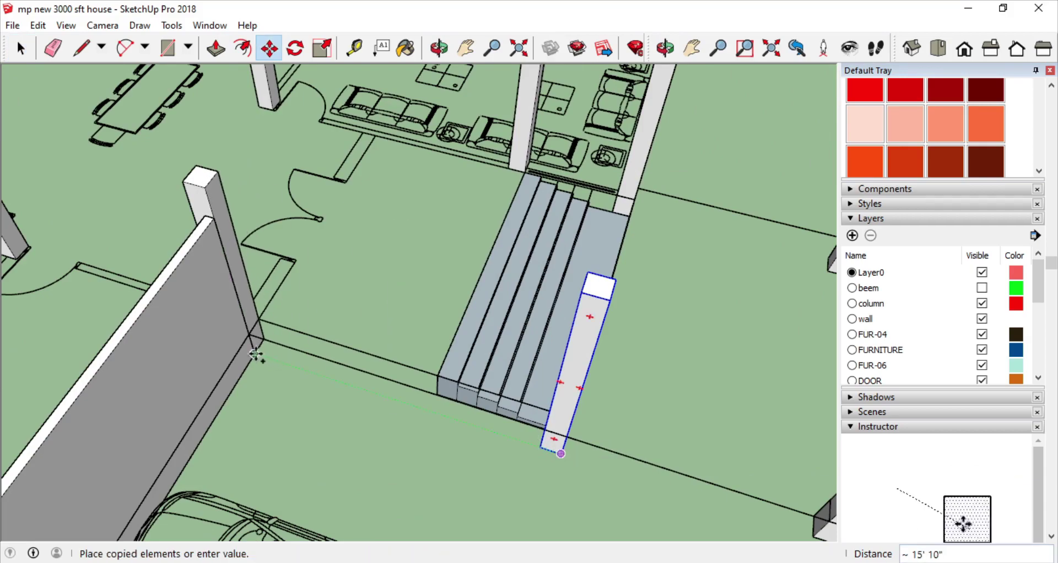
key(Return)
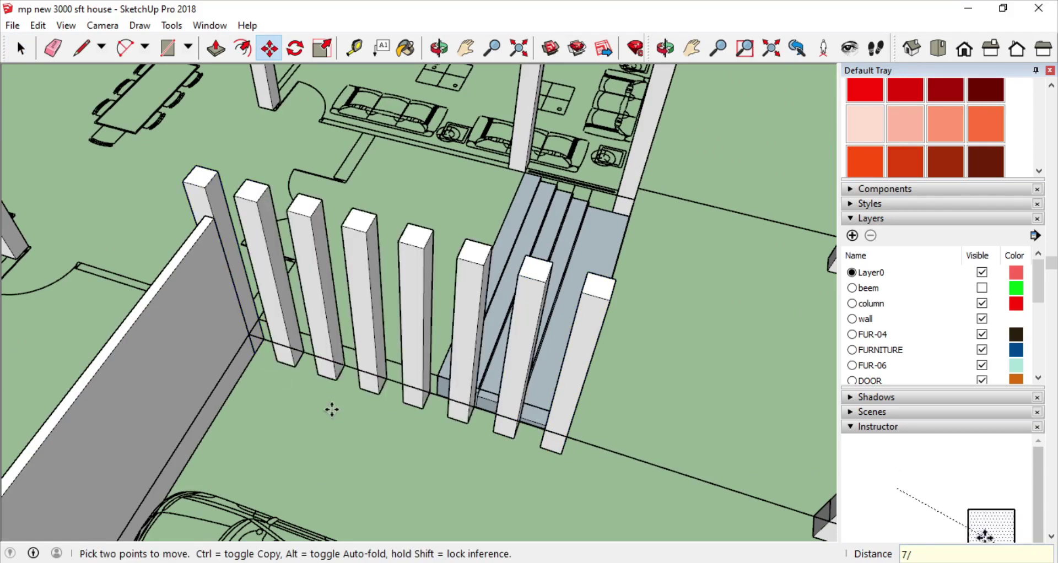
middle_drag(332, 410, 62, 96)
key(space)
scroll(629, 263, down, 5)
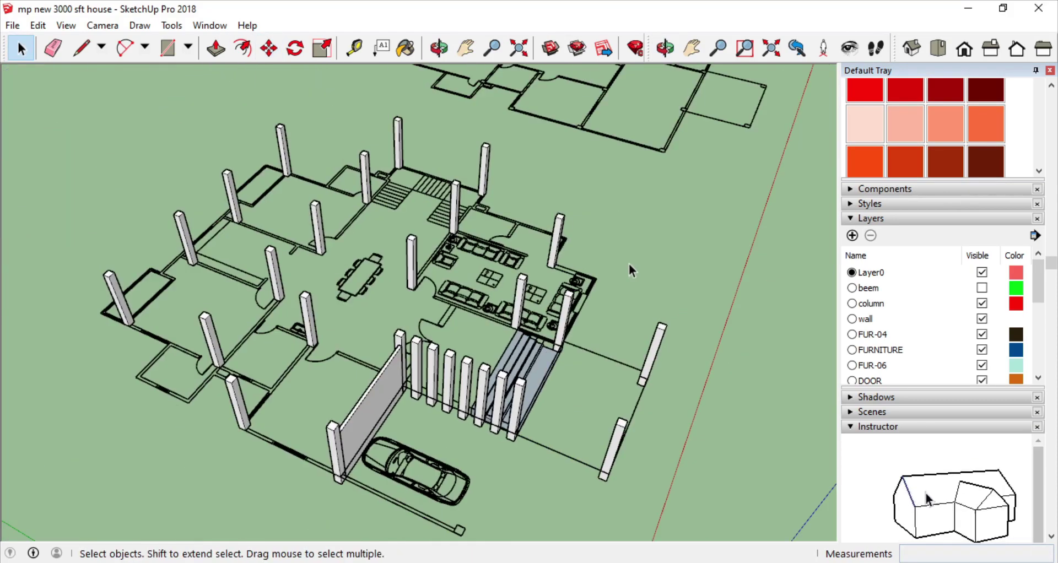
Orbit and zoom to look over the living area and floor plan.
mouse_move(629, 264)
middle_down()
mouse_move(462, 297)
mouse_move(142, 437)
middle_up()
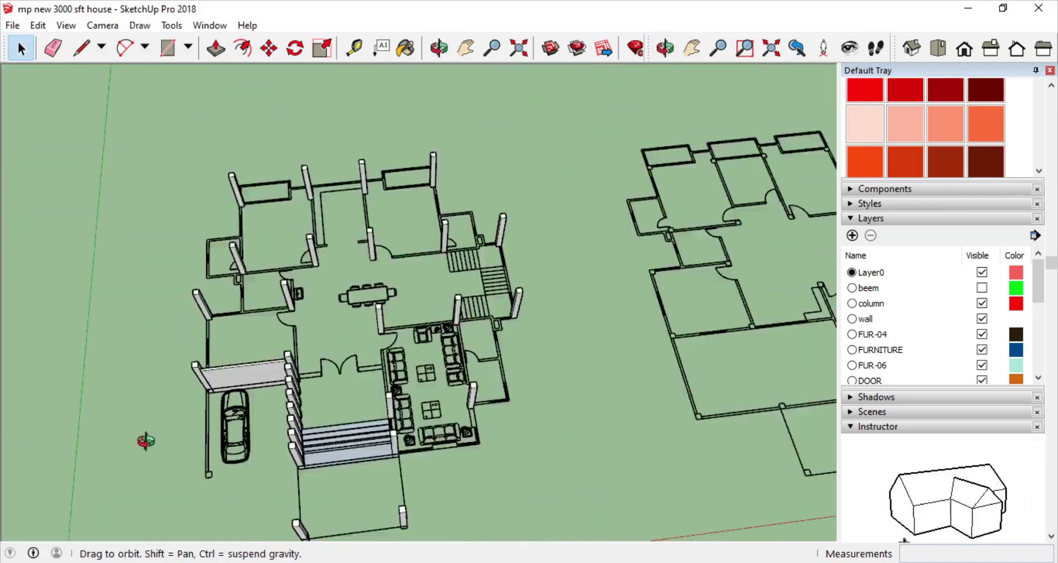
scroll(330, 331, up, 5)
scroll(520, 288, up, 3)
scroll(483, 343, down, 2)
scroll(484, 348, up, 2)
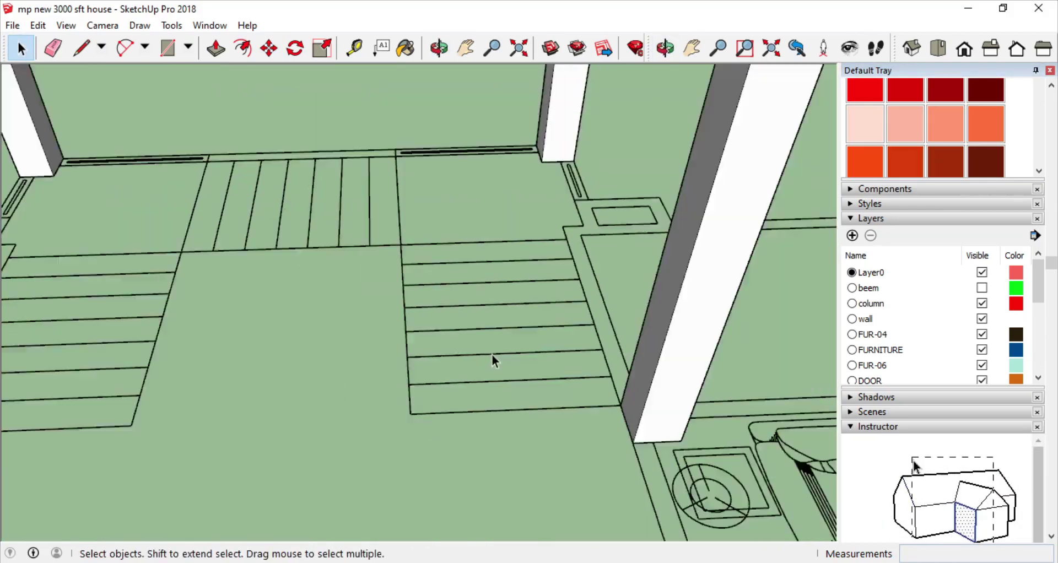
scroll(491, 354, down, 5)
middle_drag(491, 354, 328, 325)
scroll(340, 370, up, 3)
Switch to Front view and make the selected columns into one group.
key(p)
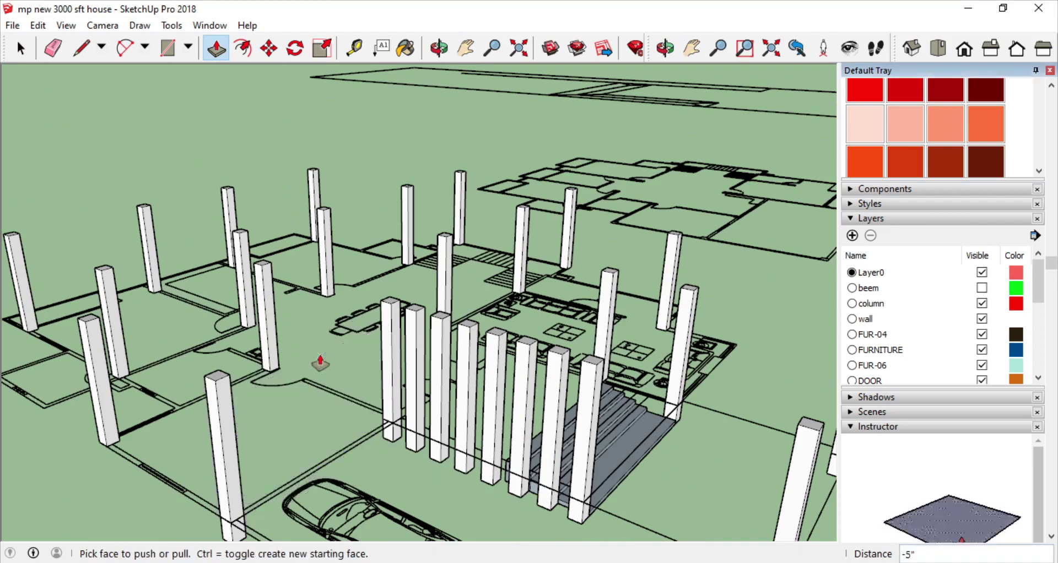
key(f)
right_click(447, 321)
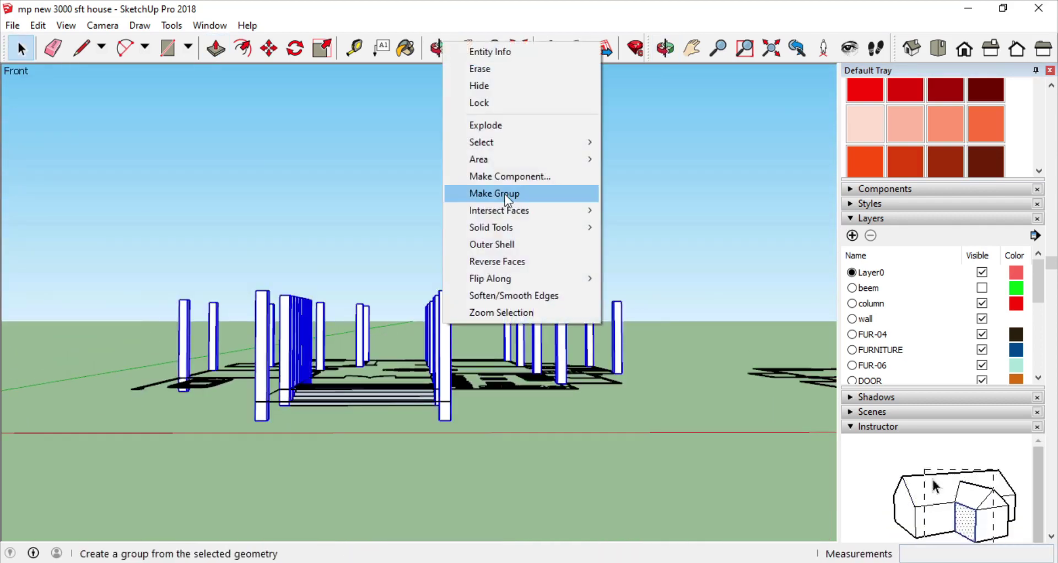
click(507, 204)
Orbit back to a 3D overview and select the whole house model.
middle_drag(553, 461, 348, 464)
click(361, 381)
scroll(361, 381, up, 3)
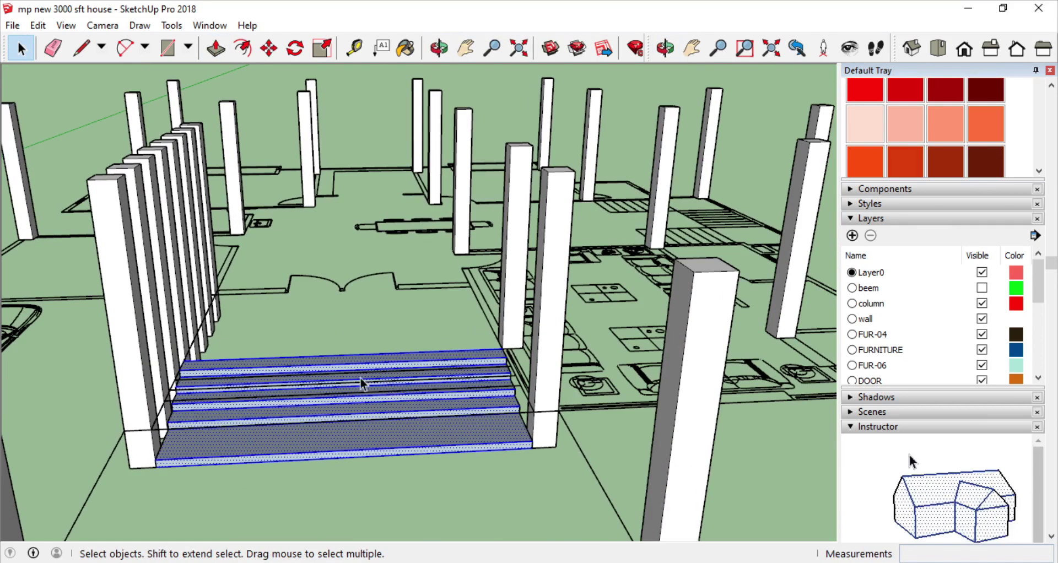
mouse_move(387, 383)
middle_down()
mouse_move(377, 415)
mouse_move(567, 462)
middle_up()
scroll(569, 468, down, 5)
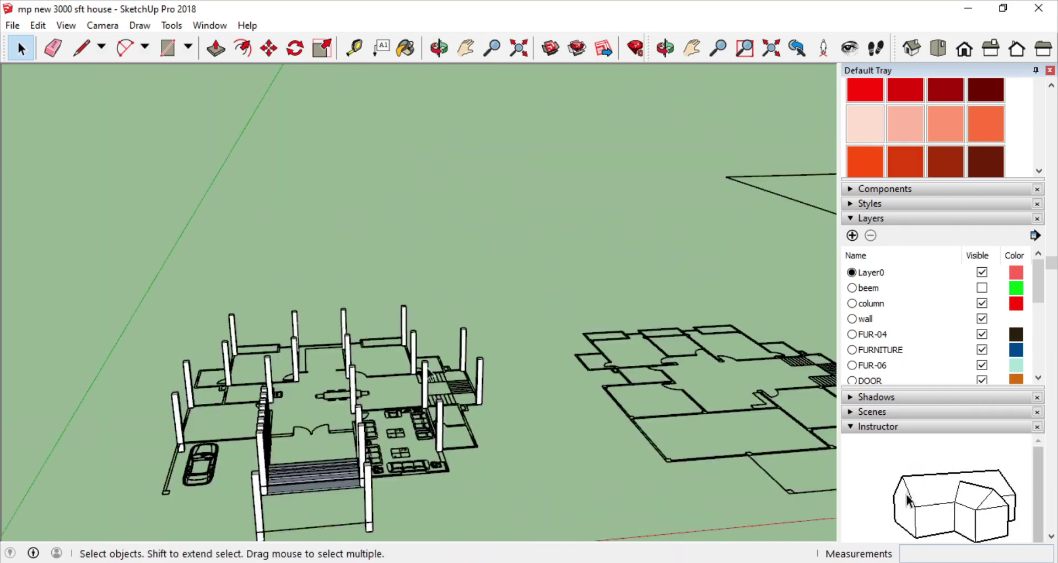
click(341, 418)
Add a new layer; naming it 'column' is rejected as a duplicate, leaving Layer1.
click(852, 235)
text(column)
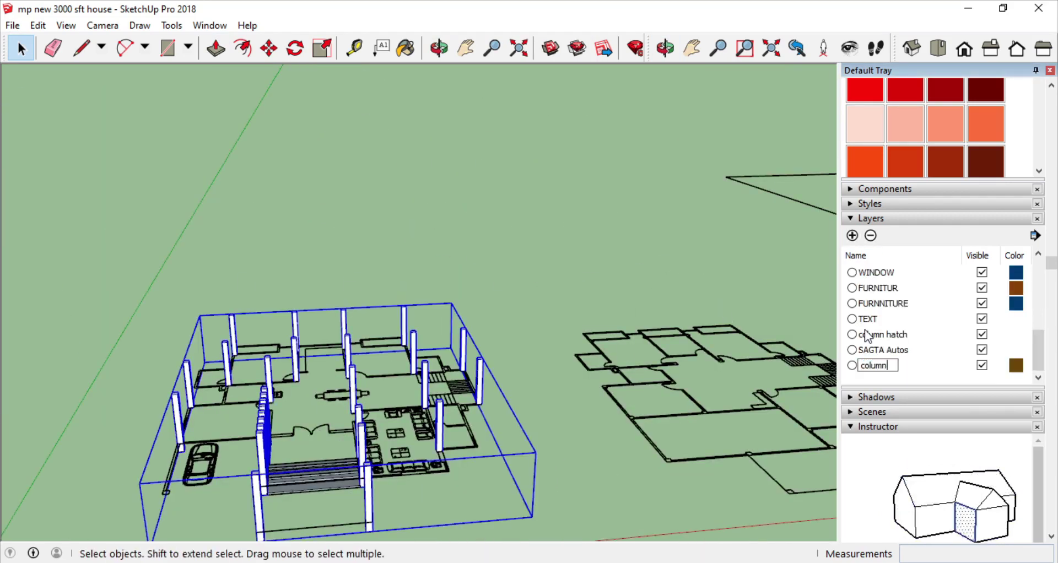
key(Return)
click(579, 324)
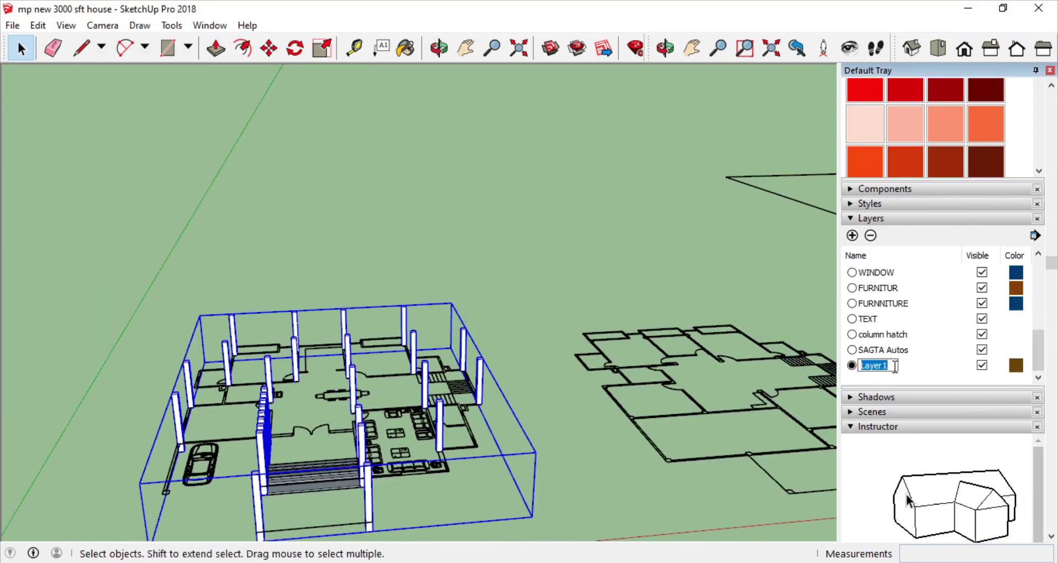
text(column)
key(Return)
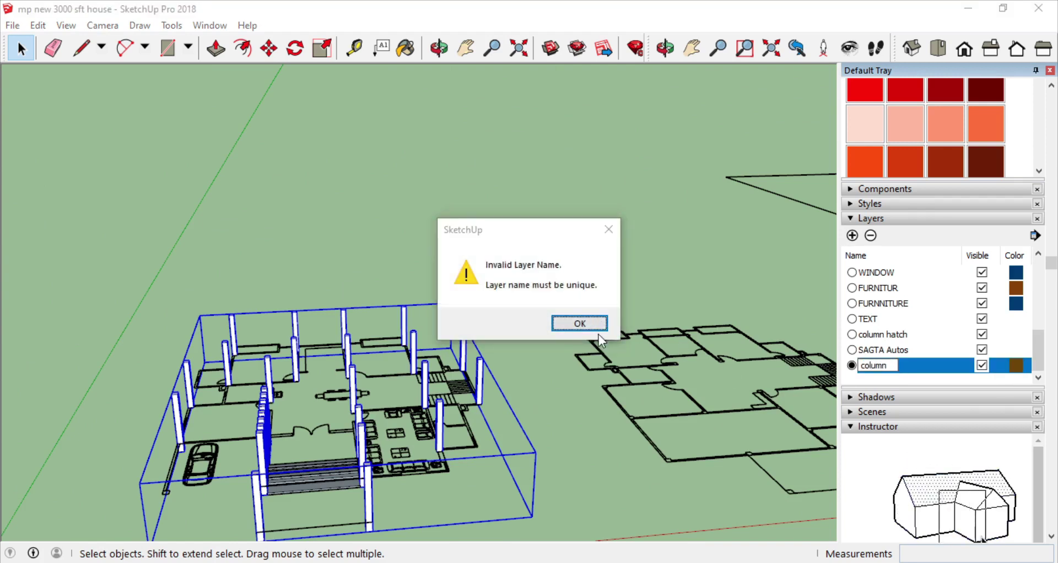
click(600, 331)
Make the existing column layer current; hiding it is refused as the current layer.
click(871, 398)
click(851, 397)
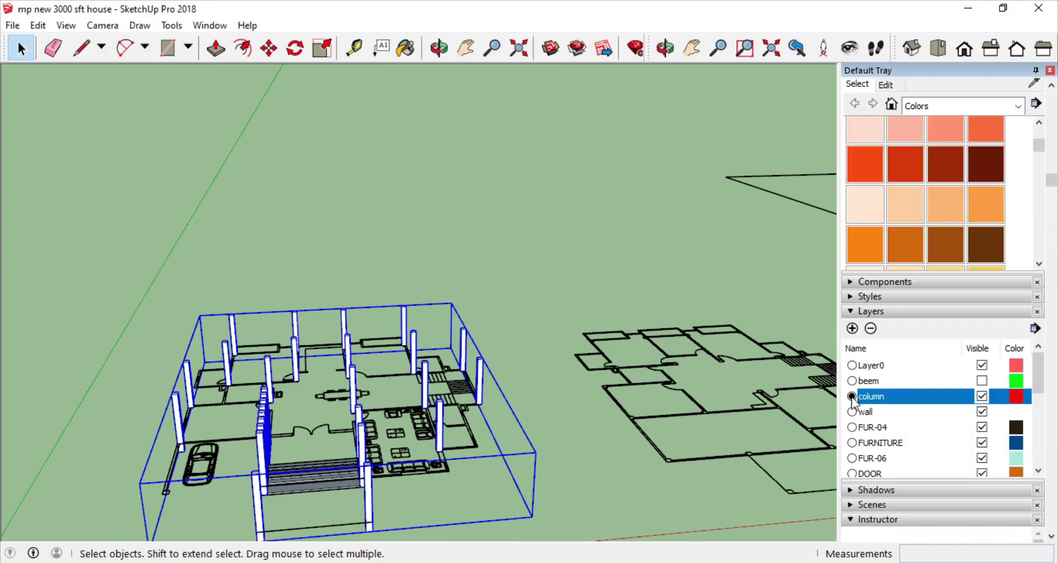
key(ctrl+t)
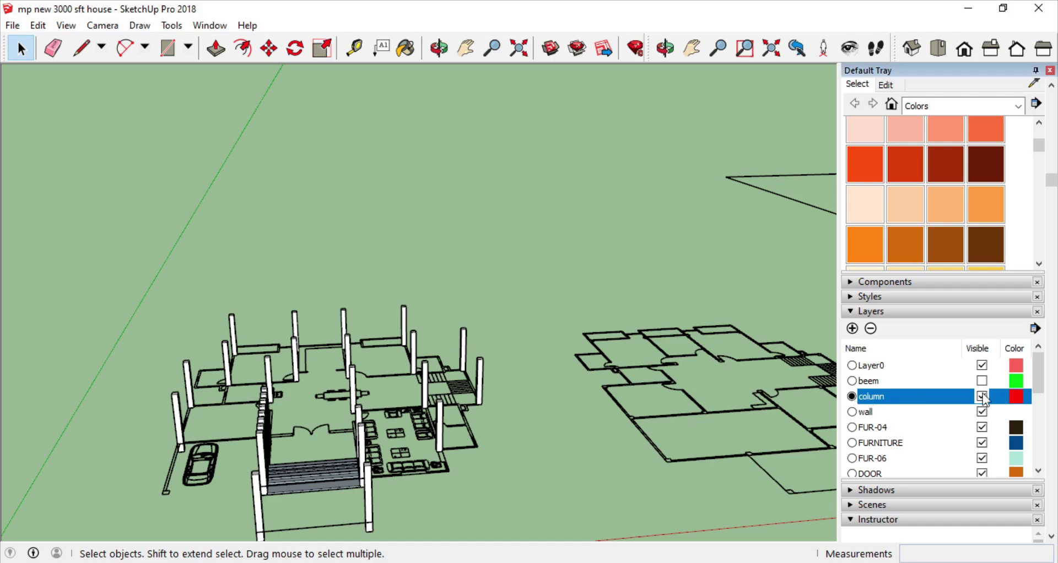
click(982, 396)
click(570, 330)
middle_drag(663, 418, 496, 358)
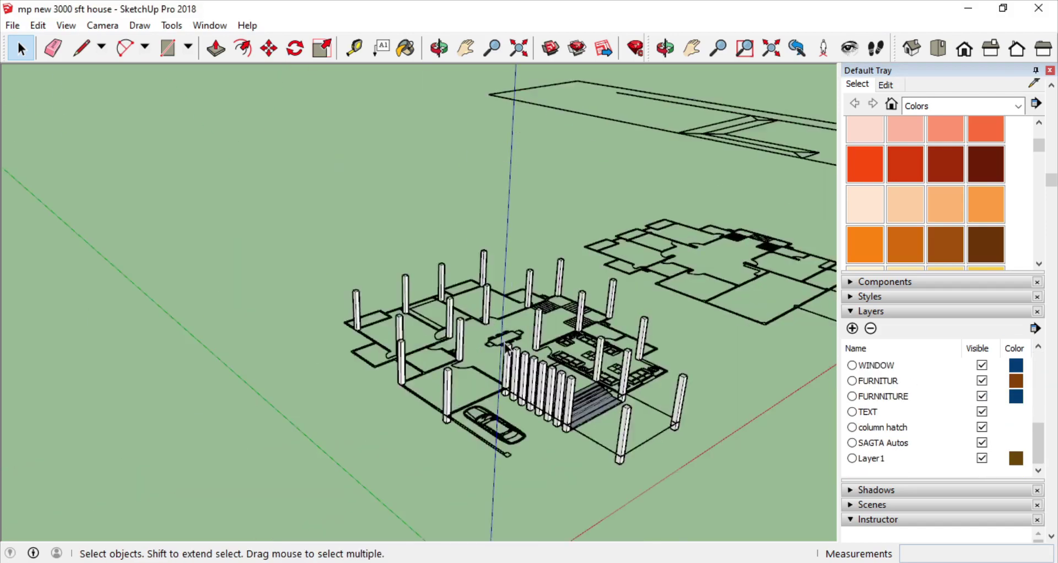
scroll(392, 321, up, 5)
mouse_move(392, 321)
middle_down()
mouse_move(363, 379)
mouse_move(331, 352)
middle_up()
scroll(364, 379, down, 5)
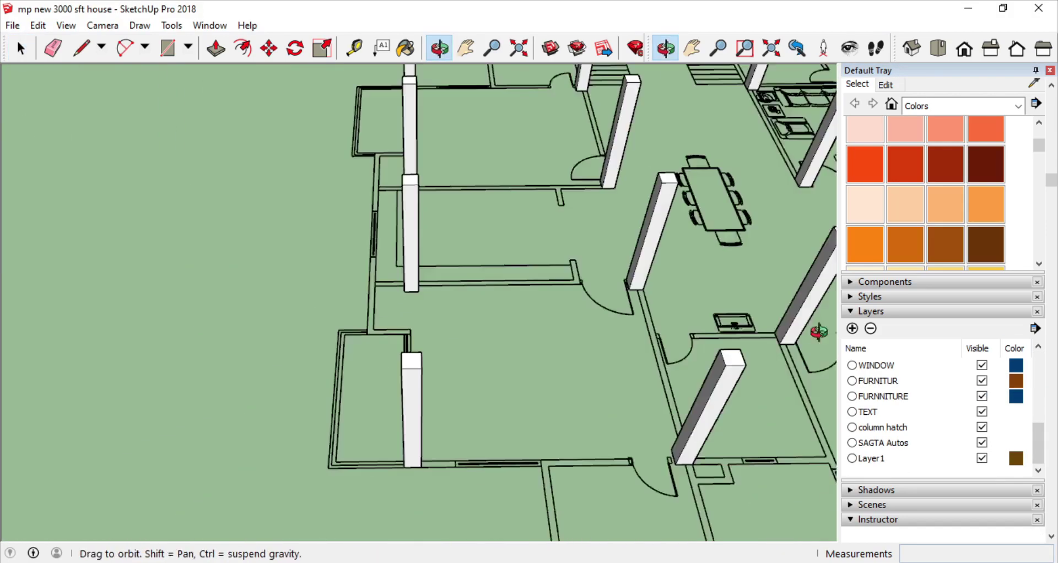
Close a small rectangle at the column base and fill the wall strips near the door arc.
scroll(297, 373, down, 5)
scroll(297, 373, up, 8)
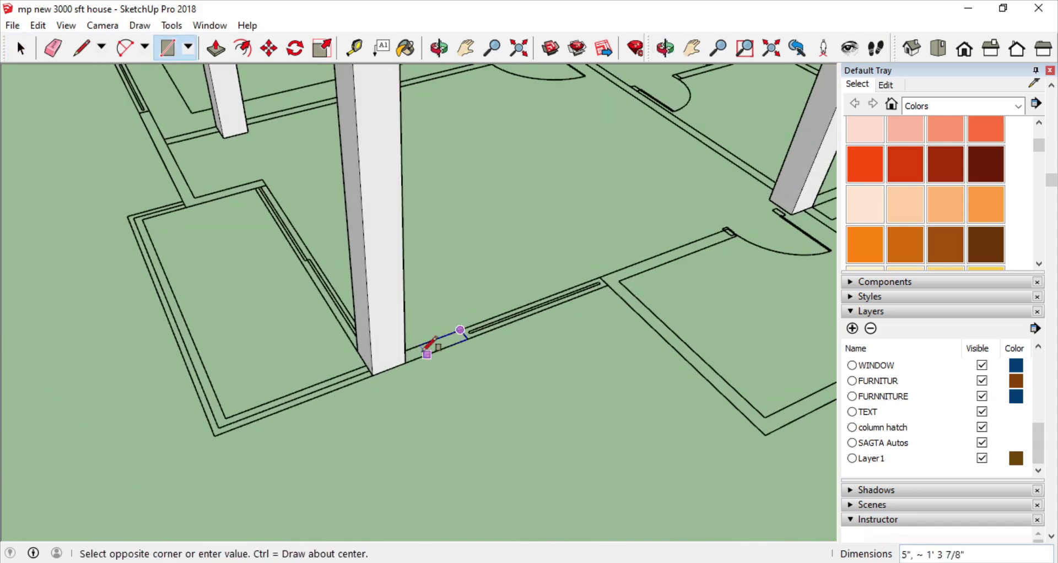
click(428, 347)
scroll(424, 353, down, 5)
scroll(421, 363, up, 5)
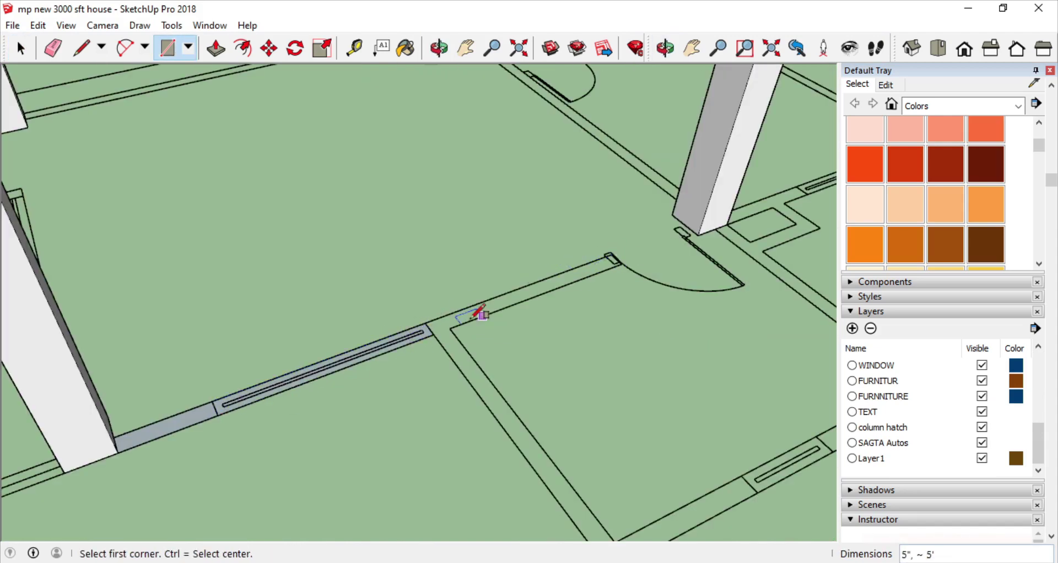
mouse_move(480, 301)
middle_down()
mouse_move(608, 335)
mouse_move(146, 295)
middle_up()
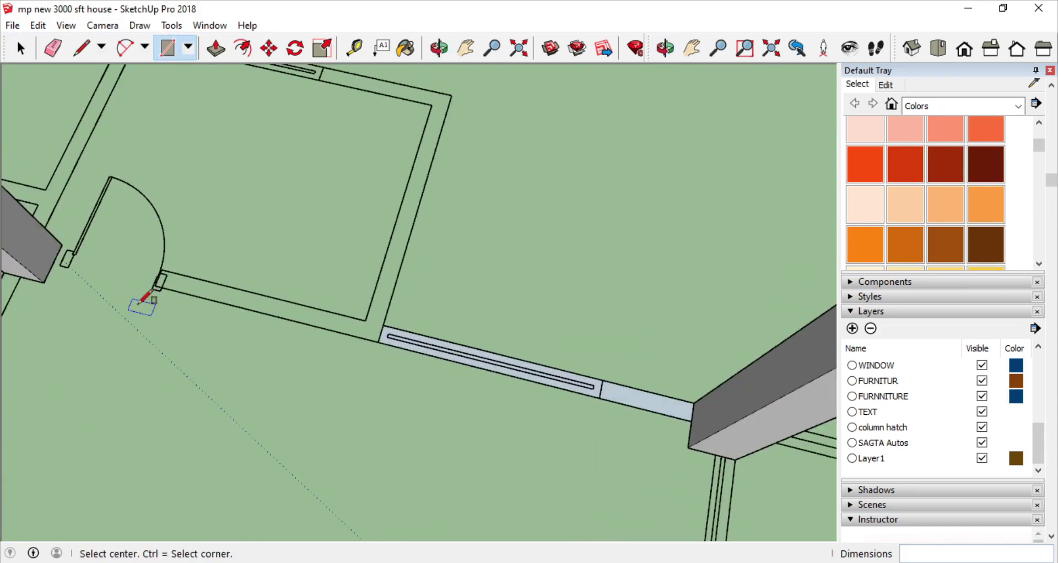
scroll(165, 275, up, 4)
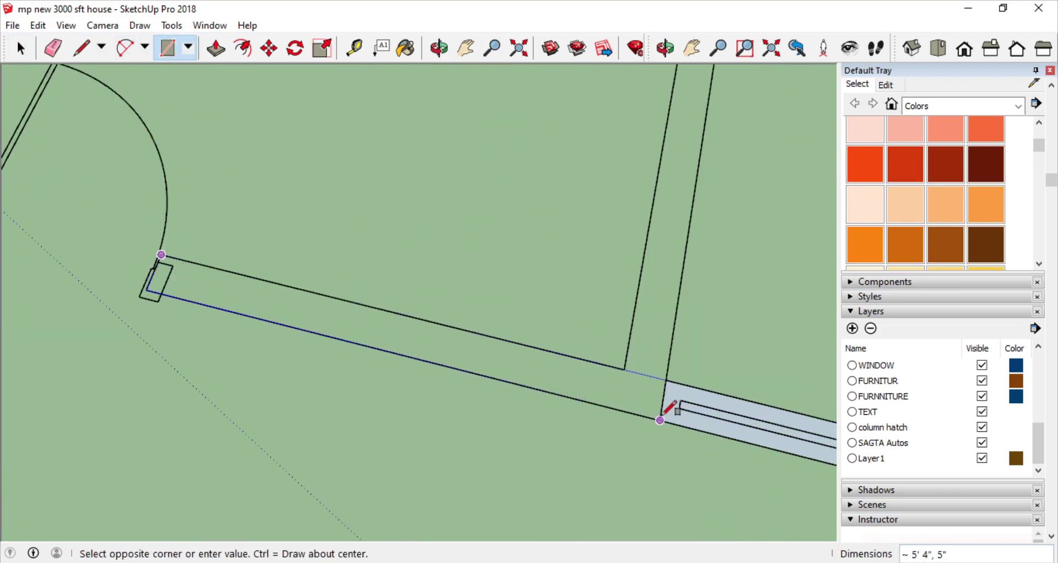
scroll(633, 375, down, 2)
scroll(358, 327, down, 3)
click(358, 329)
mouse_move(356, 331)
middle_down()
mouse_move(126, 291)
mouse_move(449, 295)
middle_up()
scroll(449, 294, up, 3)
click(84, 220)
scroll(230, 324, down, 5)
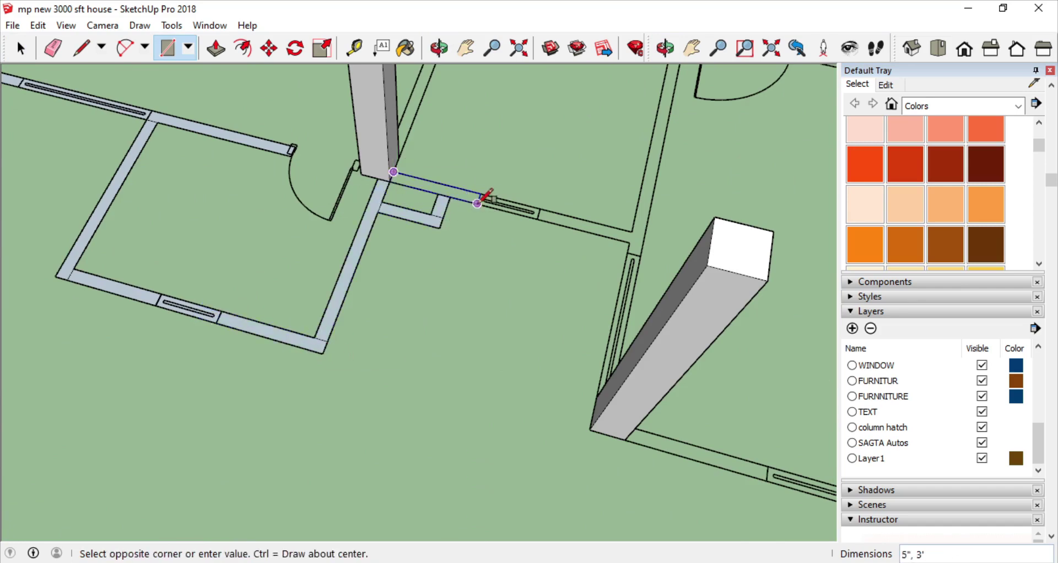
Fill the strip along the next wall with a rectangle, discarding a misplaced corner at the column.
mouse_move(607, 226)
middle_down()
mouse_move(503, 253)
mouse_move(417, 464)
middle_up()
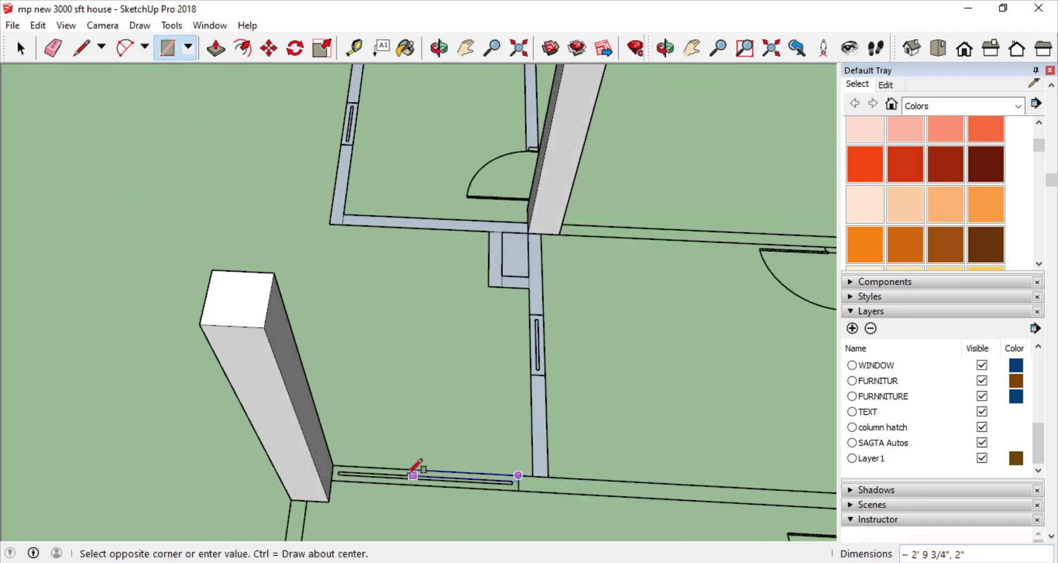
scroll(518, 491, down, 5)
scroll(626, 232, up, 5)
click(625, 232)
scroll(472, 413, down, 2)
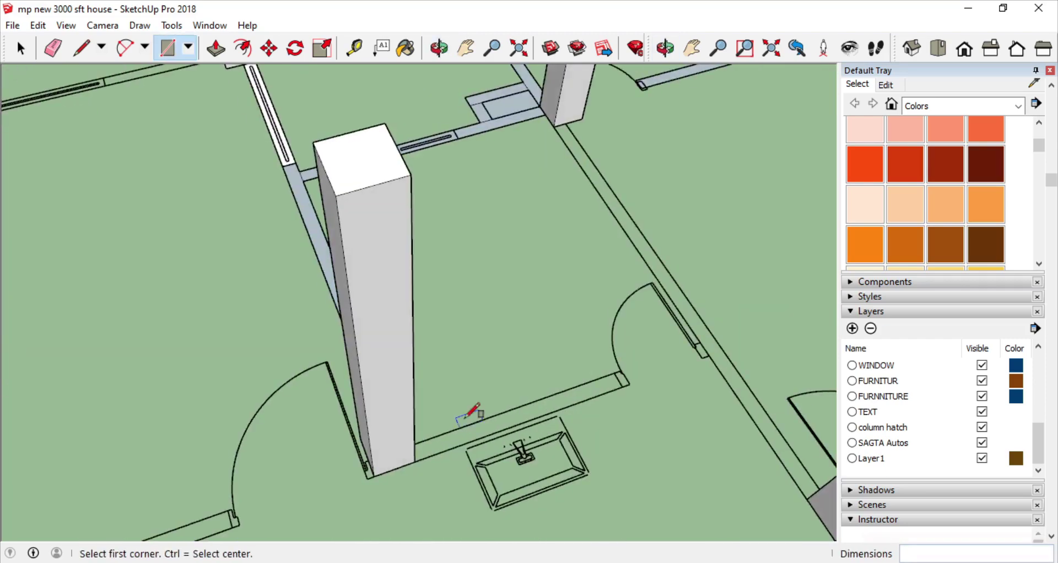
scroll(247, 381, up, 3)
scroll(316, 444, down, 3)
mouse_move(316, 445)
middle_down()
mouse_move(421, 444)
mouse_move(420, 425)
middle_up()
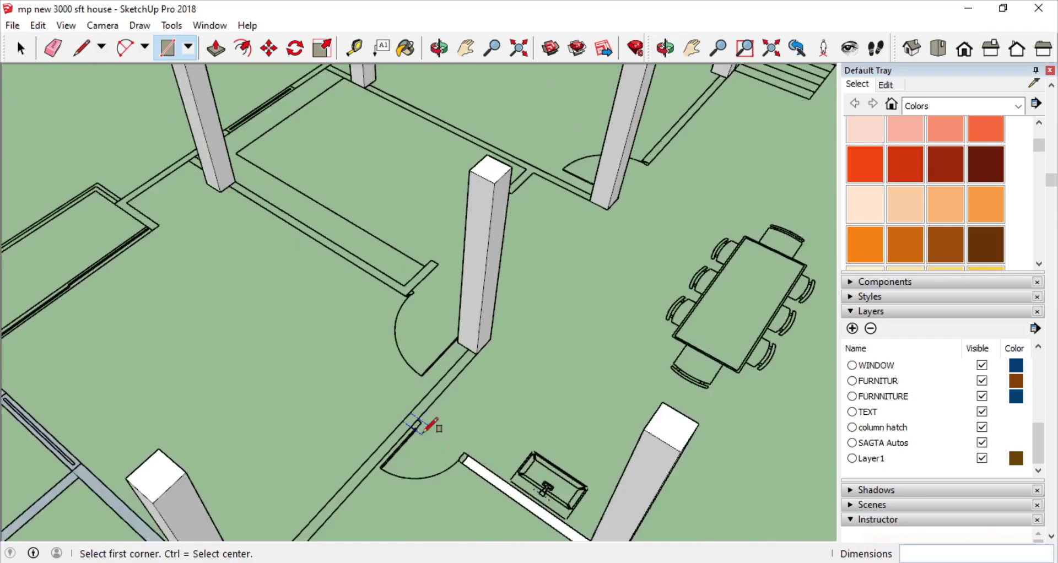
scroll(165, 424, up, 3)
click(166, 424)
scroll(539, 370, up, 3)
scroll(550, 354, down, 4)
mouse_move(551, 354)
middle_down()
mouse_move(424, 370)
mouse_move(296, 287)
mouse_move(385, 359)
mouse_move(480, 359)
middle_up()
key(Escape)
Fill the wall strip running up to the column with a rectangular face.
scroll(296, 287, up, 3)
click(477, 341)
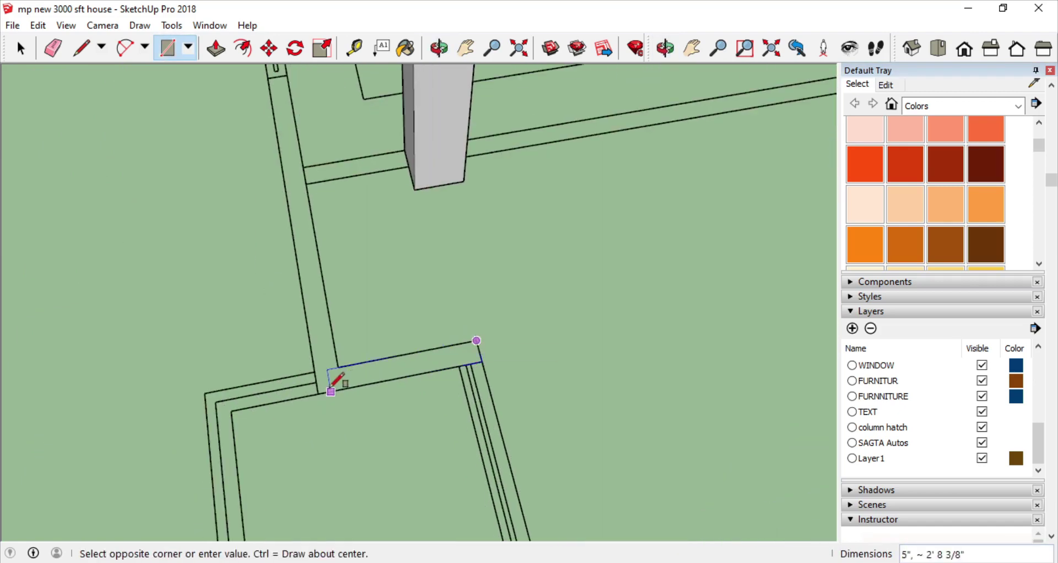
mouse_move(314, 371)
middle_down()
mouse_move(366, 314)
mouse_move(421, 349)
middle_up()
click(420, 349)
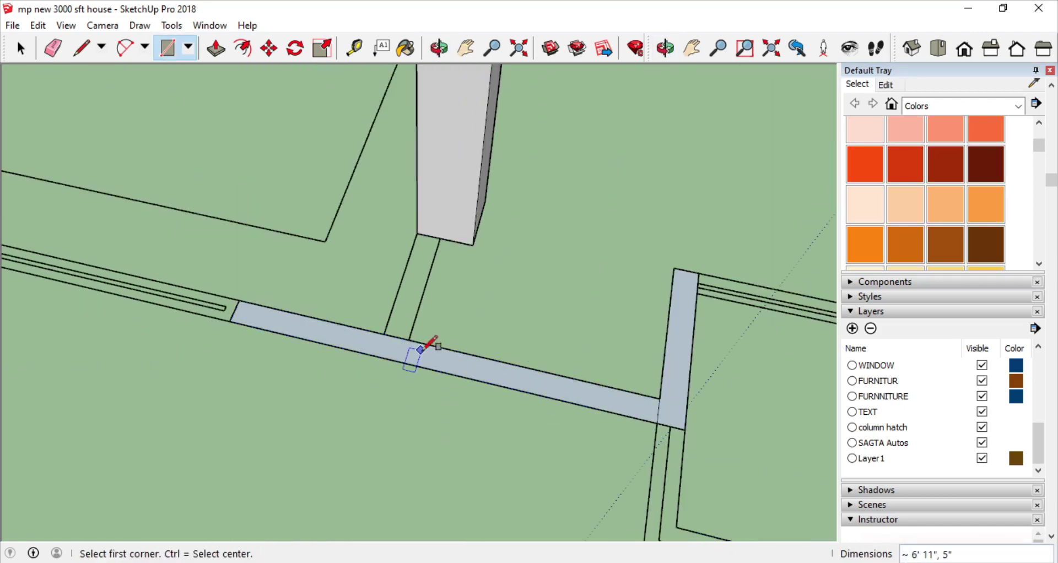
click(432, 226)
scroll(525, 217, down, 5)
mouse_move(524, 217)
middle_down()
mouse_move(229, 288)
mouse_move(609, 327)
middle_up()
scroll(138, 239, up, 5)
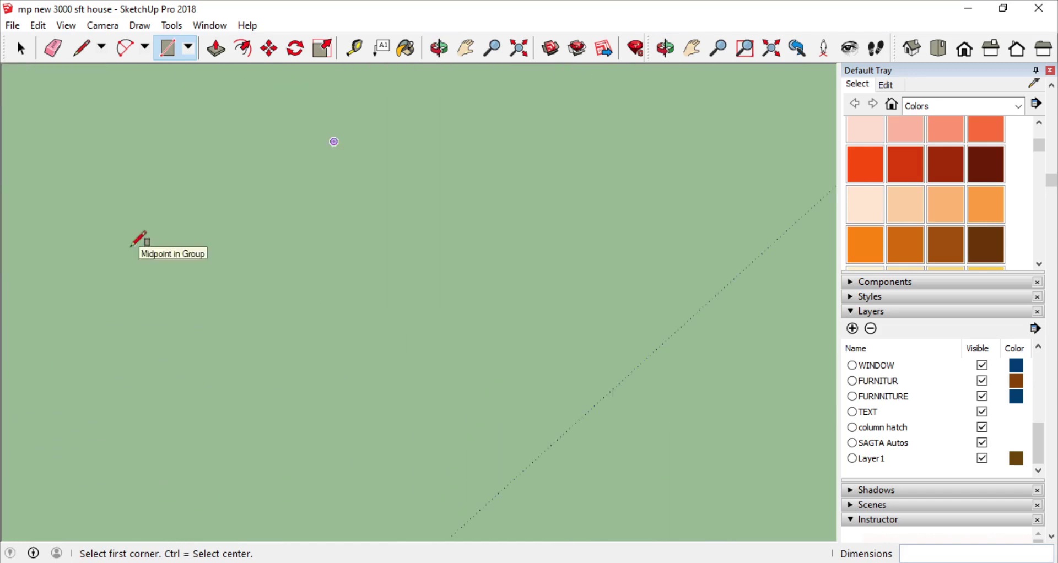
scroll(132, 246, down, 3)
Fill the long wall strip between the columns with a rectangle.
click(200, 222)
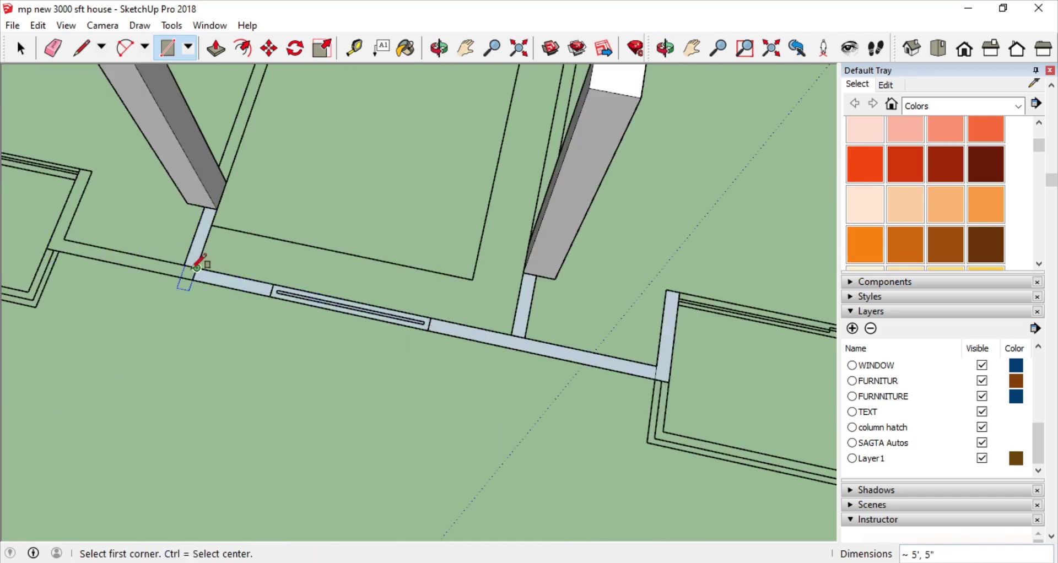
scroll(197, 267, down, 3)
middle_drag(760, 123, 549, 314)
scroll(397, 333, up, 3)
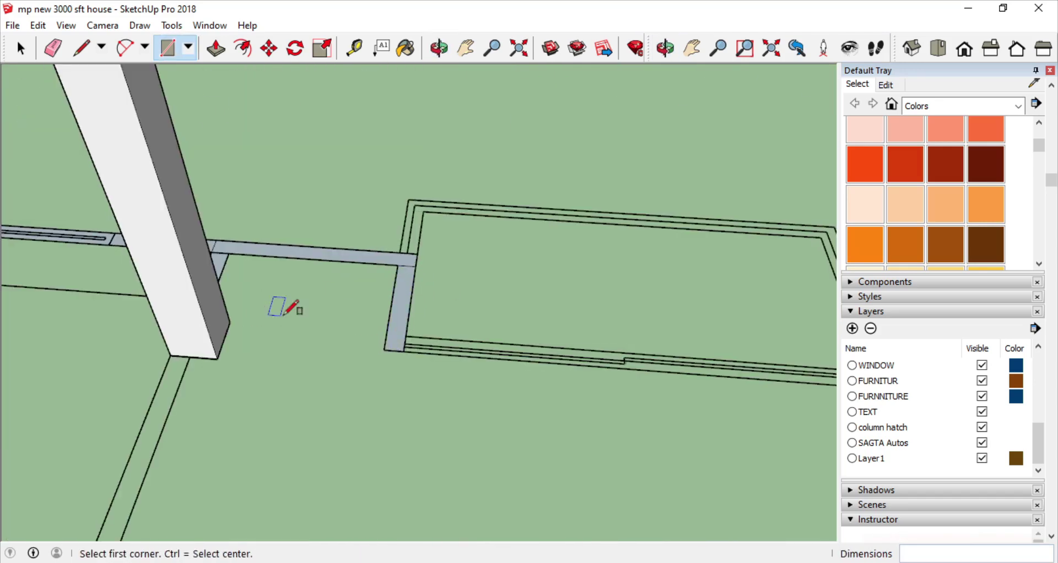
mouse_move(284, 314)
middle_down()
mouse_move(267, 392)
mouse_move(33, 295)
middle_up()
scroll(34, 295, up, 2)
click(155, 282)
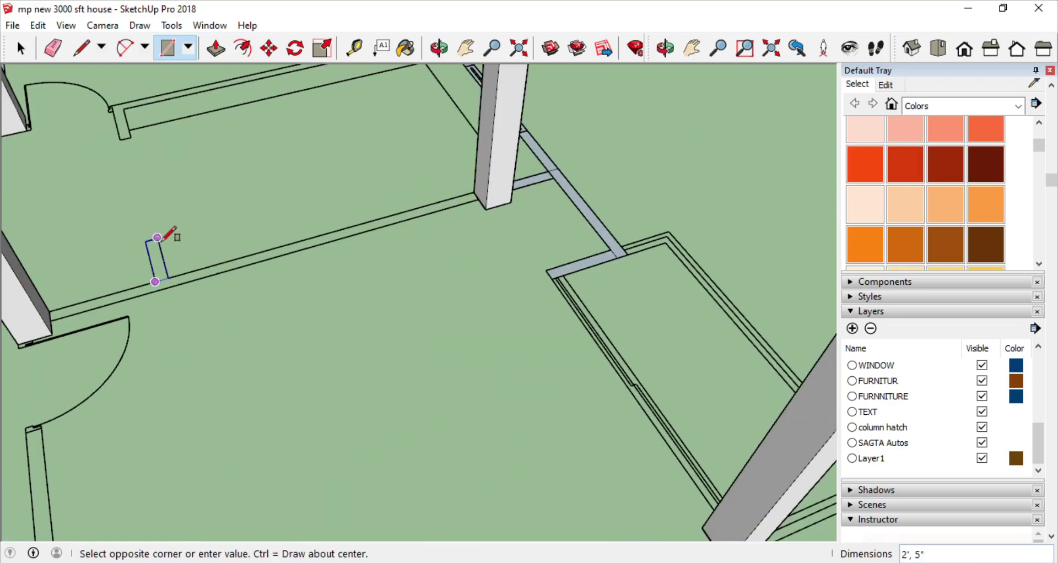
click(485, 209)
scroll(300, 243, down, 3)
scroll(693, 259, up, 3)
scroll(658, 257, down, 3)
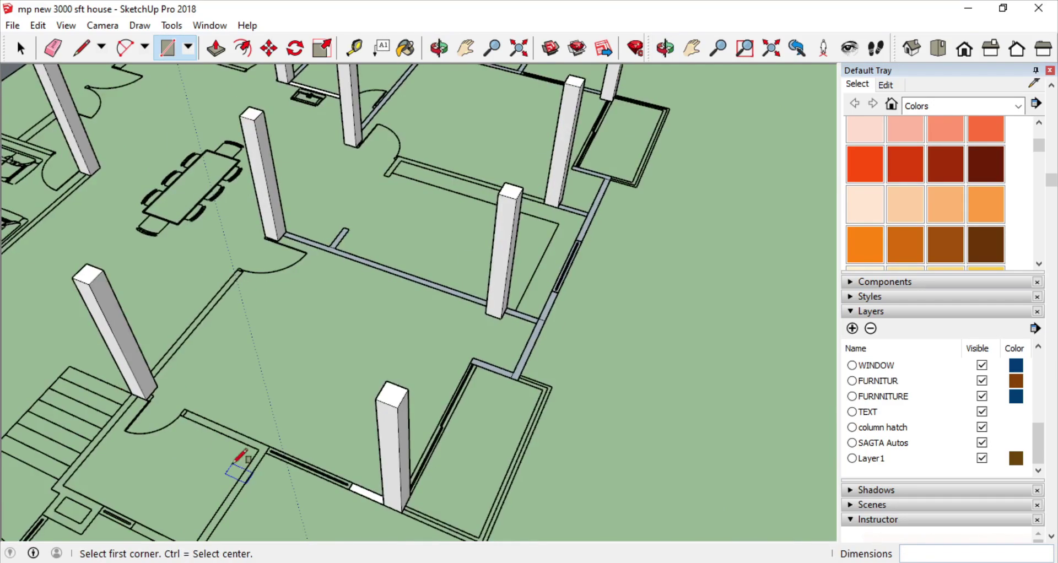
scroll(236, 460, up, 3)
Draw rectangles across two more neighbouring wall outlines to give them faces.
click(264, 452)
click(270, 440)
middle_drag(378, 492, 425, 217)
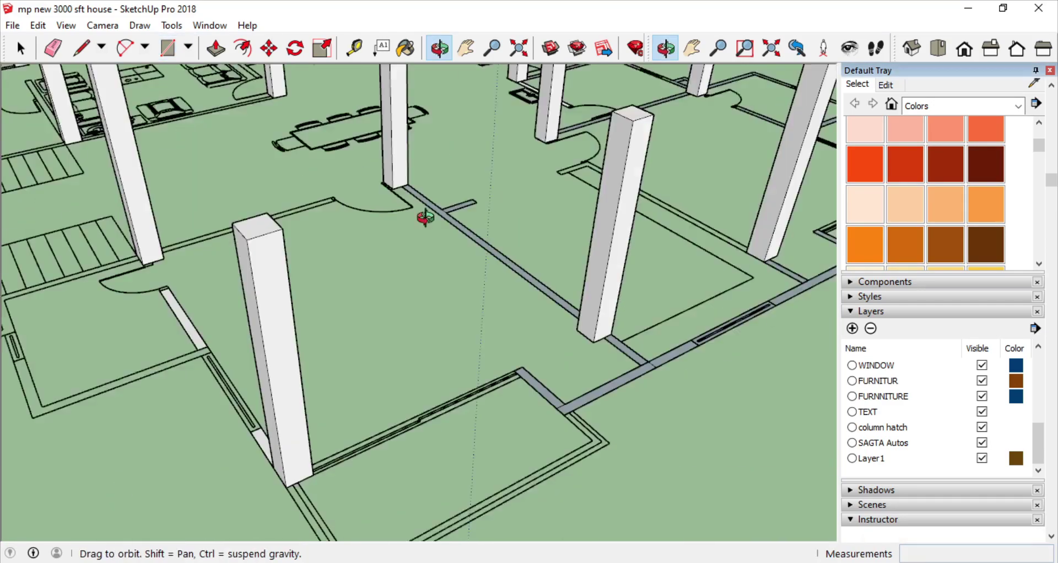
click(64, 441)
scroll(336, 439, up, 3)
click(336, 439)
scroll(336, 439, up, 3)
click(392, 442)
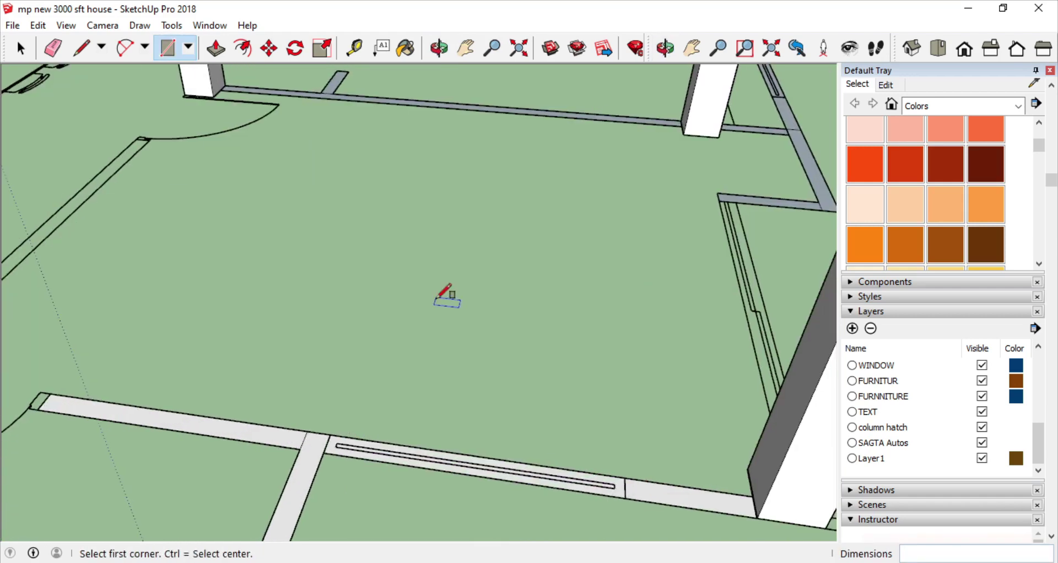
middle_drag(441, 295, 331, 404)
scroll(450, 318, up, 3)
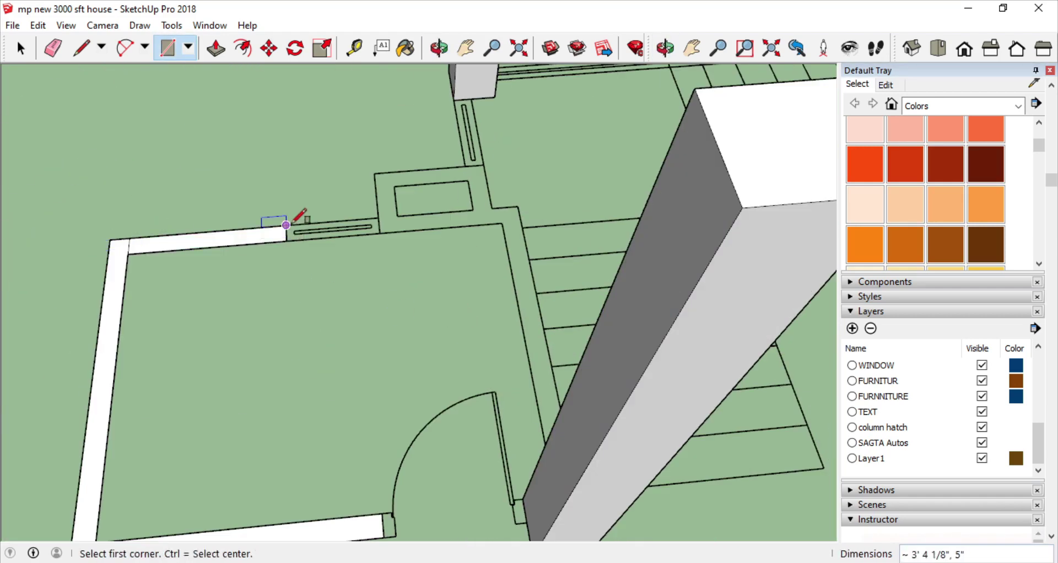
Attempt a face on the walls beside the stairs, cancelling the unfinished rectangle.
mouse_move(293, 223)
middle_down()
mouse_move(501, 229)
mouse_move(517, 270)
middle_up()
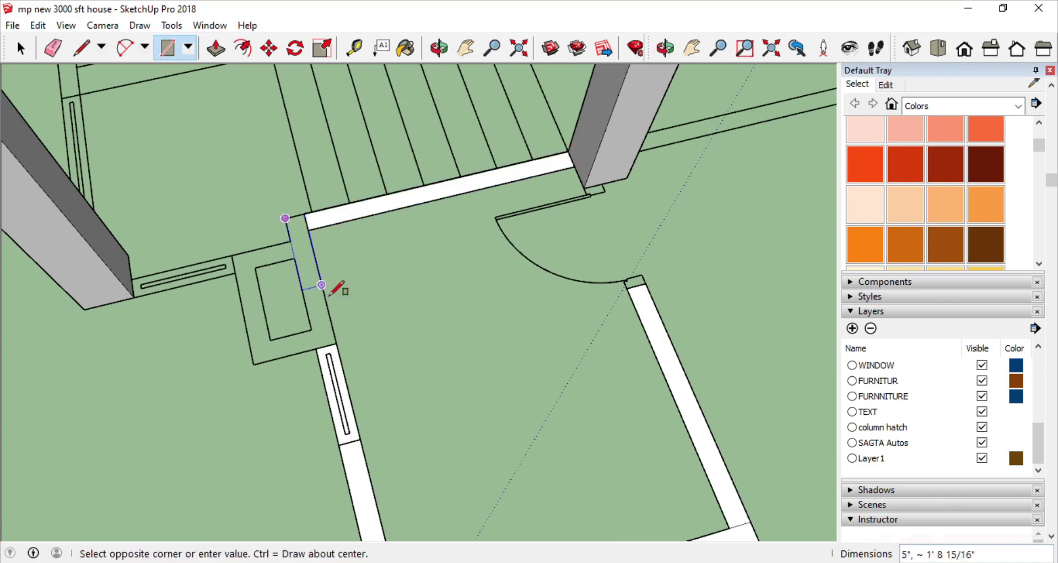
middle_drag(250, 345, 213, 324)
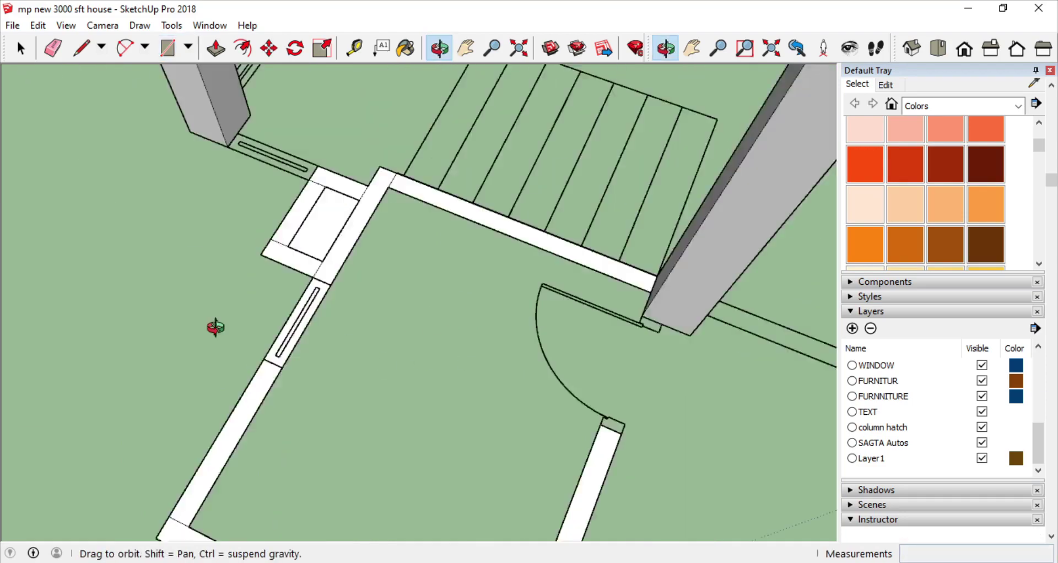
click(182, 189)
mouse_move(255, 203)
middle_down()
mouse_move(437, 284)
mouse_move(530, 439)
middle_up()
scroll(632, 382, up, 3)
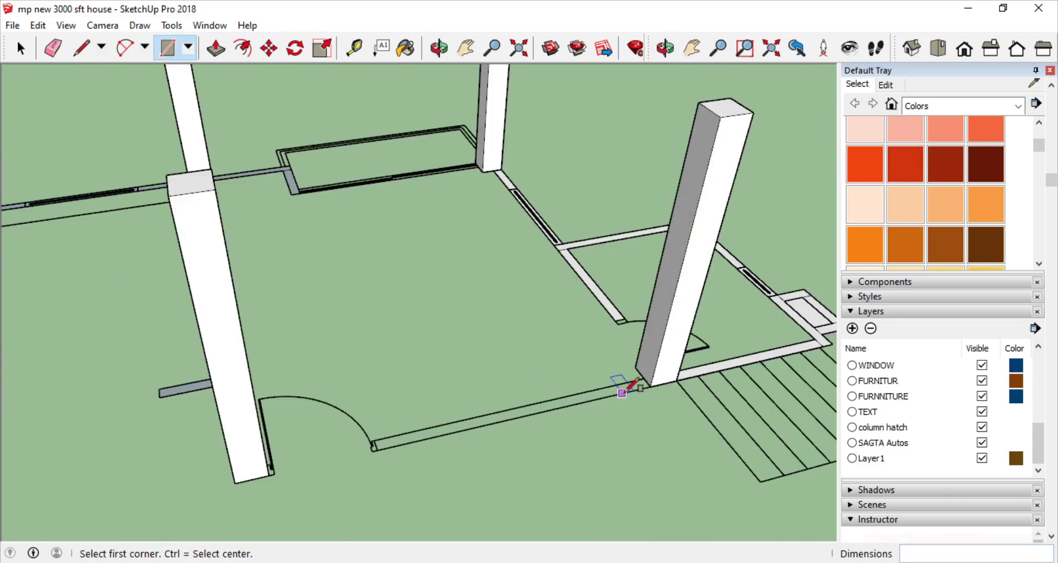
scroll(659, 347, up, 2)
click(659, 347)
scroll(432, 382, up, 3)
scroll(323, 455, down, 3)
scroll(309, 459, down, 5)
mouse_move(309, 459)
middle_down()
mouse_move(94, 413)
mouse_move(170, 227)
middle_up()
scroll(182, 320, up, 4)
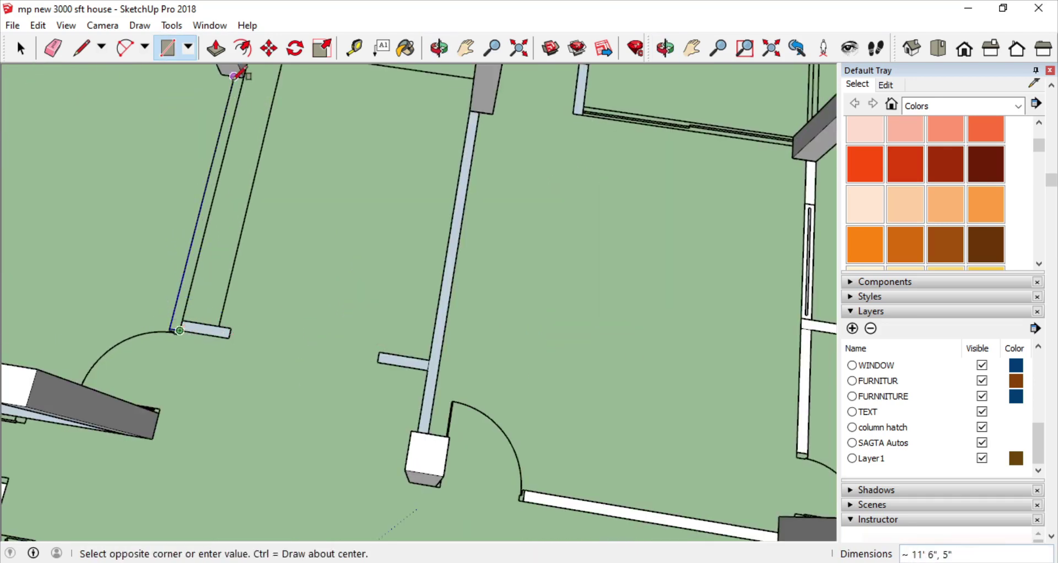
key(Escape)
Fill the thin wall face between the columns, then cancel stray rectangle starts.
scroll(279, 253, down, 5)
scroll(278, 253, down, 3)
scroll(203, 281, up, 2)
middle_drag(203, 280, 317, 347)
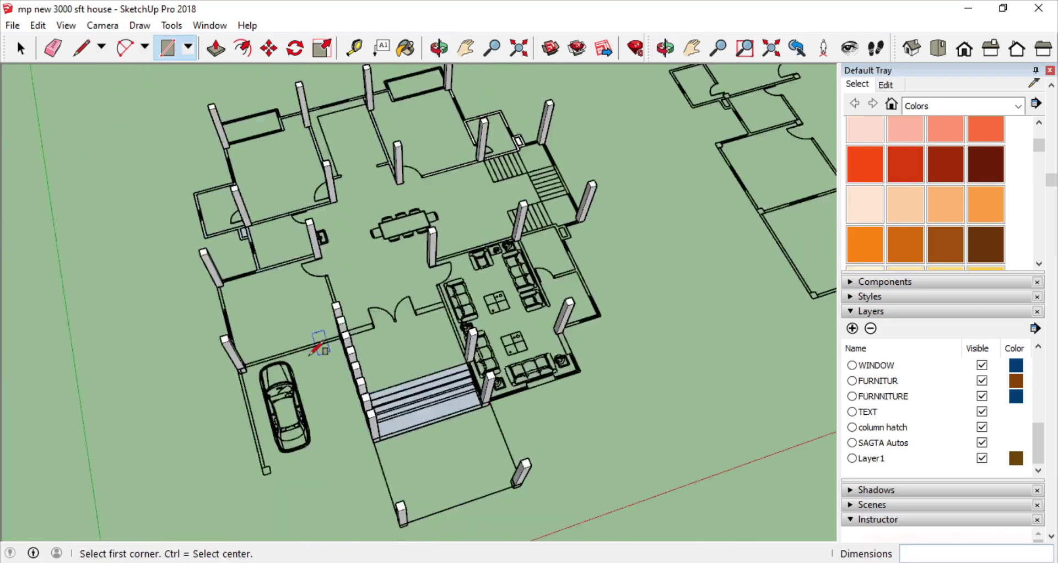
scroll(317, 348, up, 5)
click(156, 383)
click(503, 293)
middle_drag(503, 293, 519, 368)
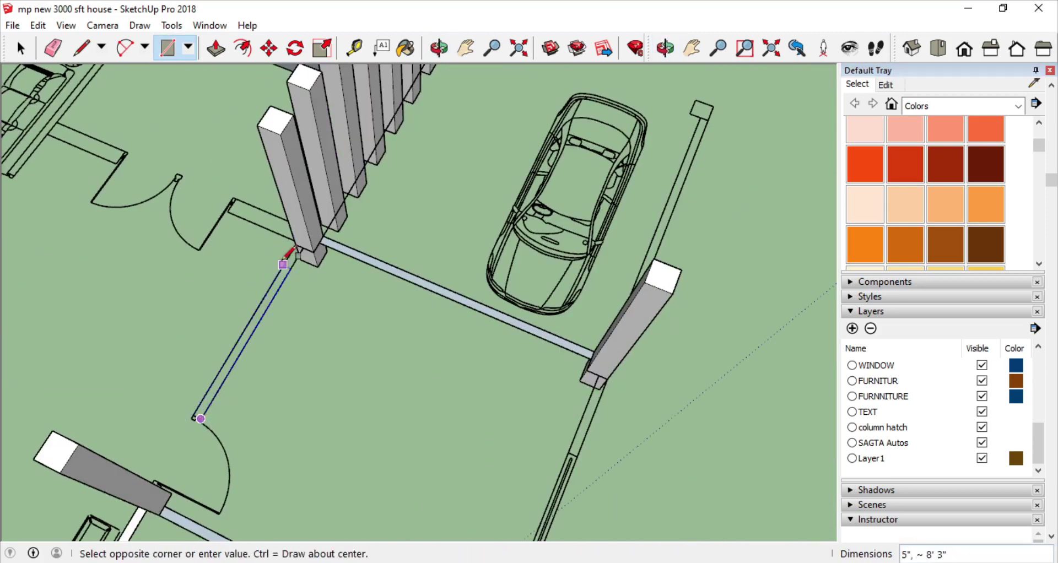
key(Escape)
scroll(287, 254, down, 5)
middle_drag(286, 253, 485, 425)
scroll(192, 386, up, 5)
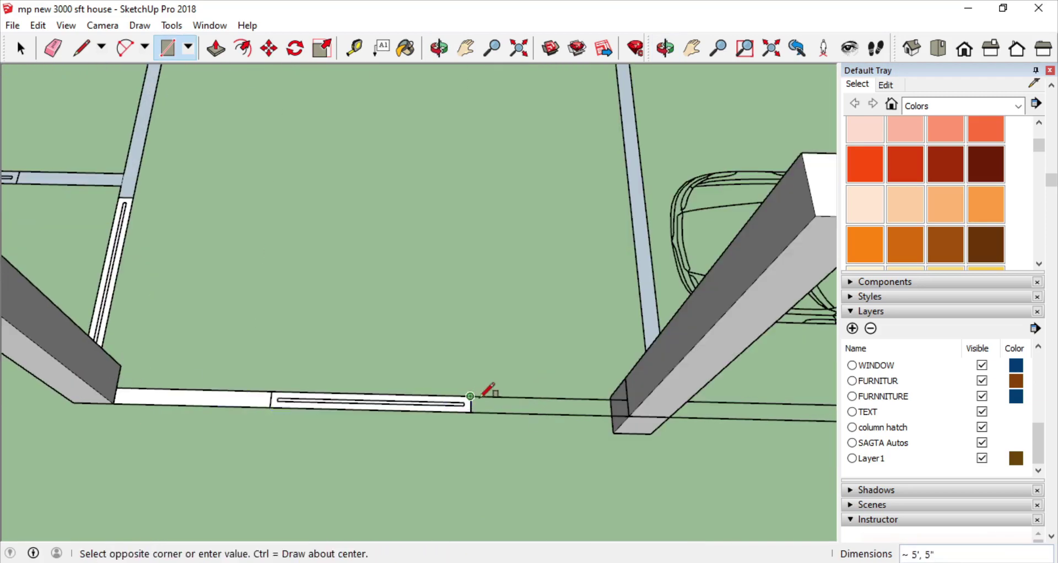
key(Escape)
scroll(441, 405, down, 5)
Try rectangle corners at wall endpoints near the sofa, cancelling each misplaced start.
middle_drag(402, 415, 401, 266)
scroll(295, 389, up, 5)
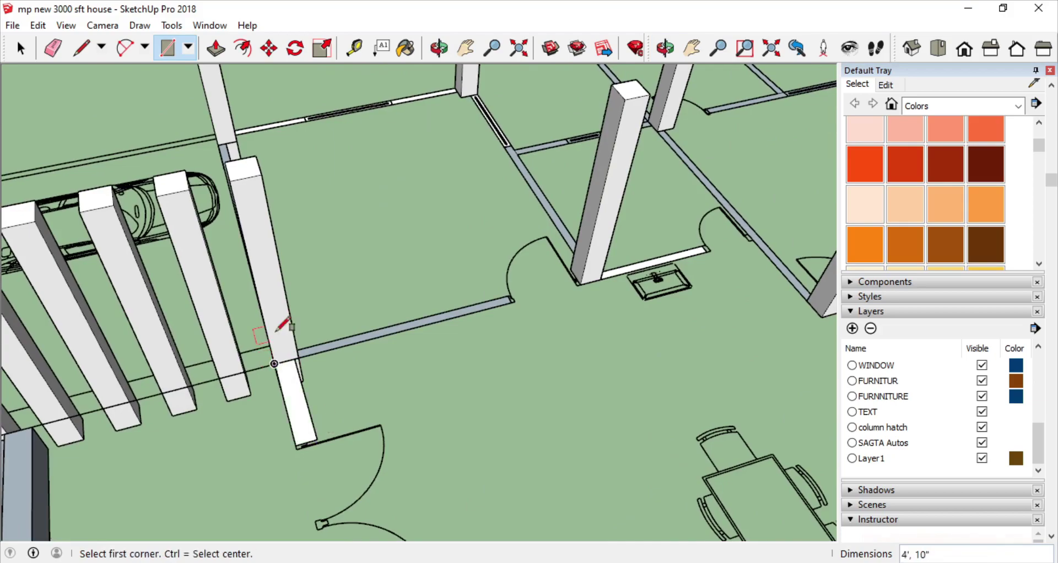
scroll(282, 324, down, 5)
click(550, 366)
key(Escape)
scroll(523, 406, down, 2)
scroll(524, 406, up, 6)
click(488, 160)
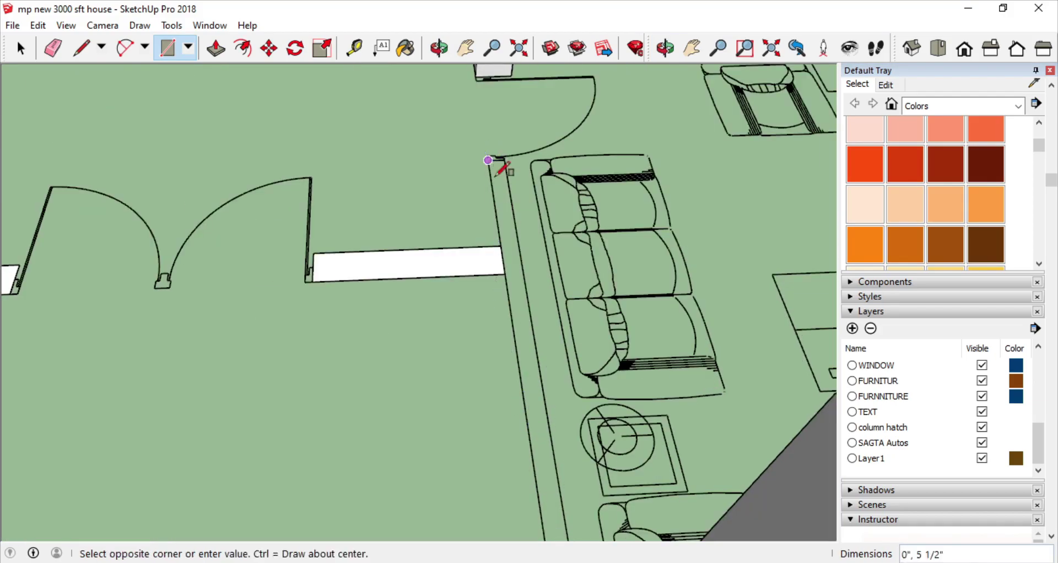
middle_drag(500, 168, 539, 367)
key(Escape)
scroll(543, 277, down, 5)
scroll(255, 397, up, 5)
mouse_move(255, 397)
middle_down()
mouse_move(86, 498)
mouse_move(231, 279)
middle_up()
click(231, 278)
key(Escape)
scroll(472, 237, down, 3)
View the sofa wall from above and discard another misplaced rectangle.
middle_drag(472, 236, 511, 388)
scroll(511, 388, up, 3)
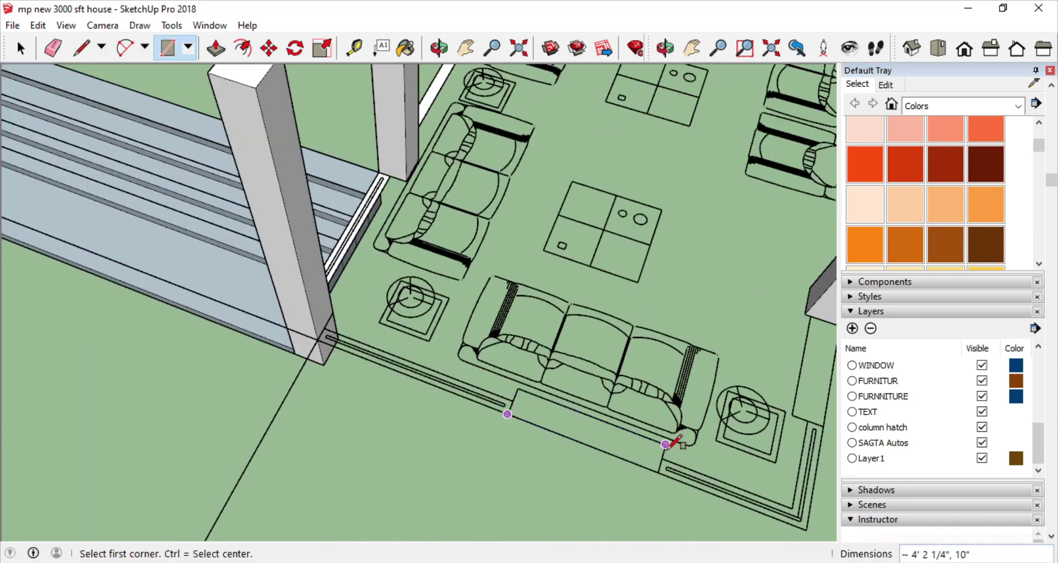
mouse_move(331, 325)
middle_down()
mouse_move(354, 279)
mouse_move(567, 437)
middle_up()
scroll(518, 295, up, 5)
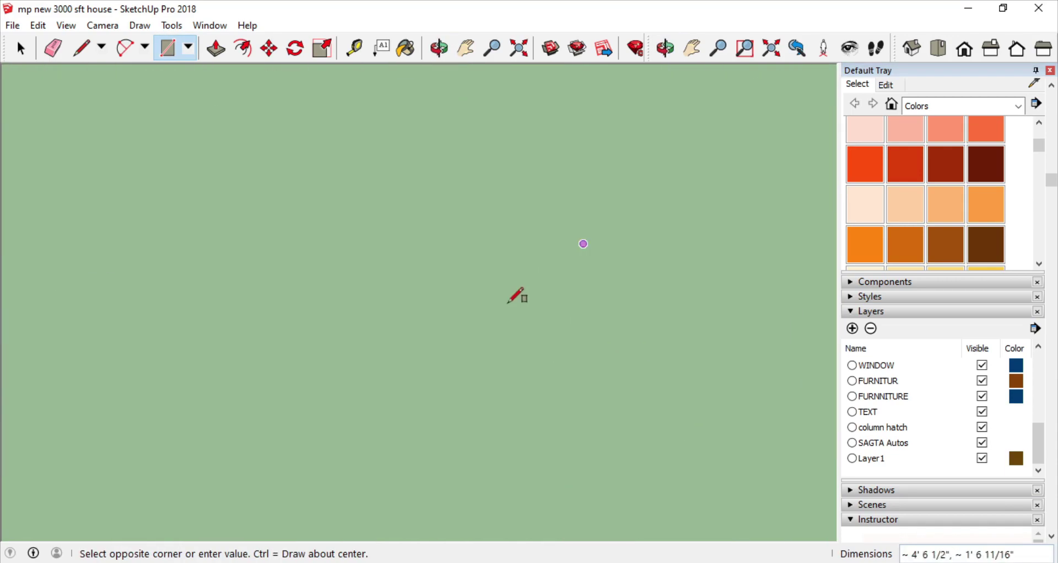
scroll(431, 435, down, 3)
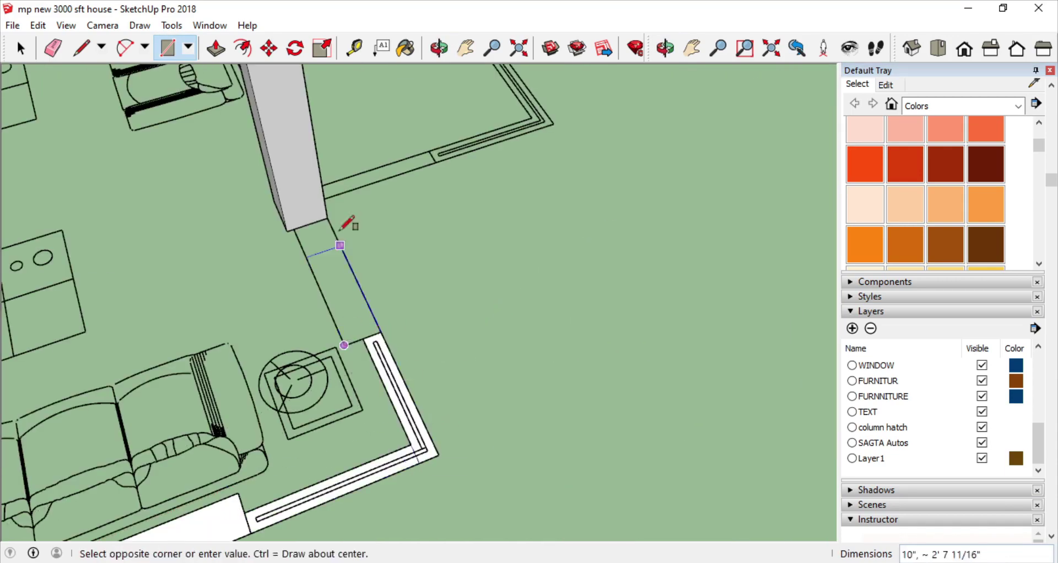
key(Escape)
scroll(548, 173, down, 3)
scroll(633, 314, up, 3)
click(633, 314)
key(Escape)
scroll(365, 265, up, 5)
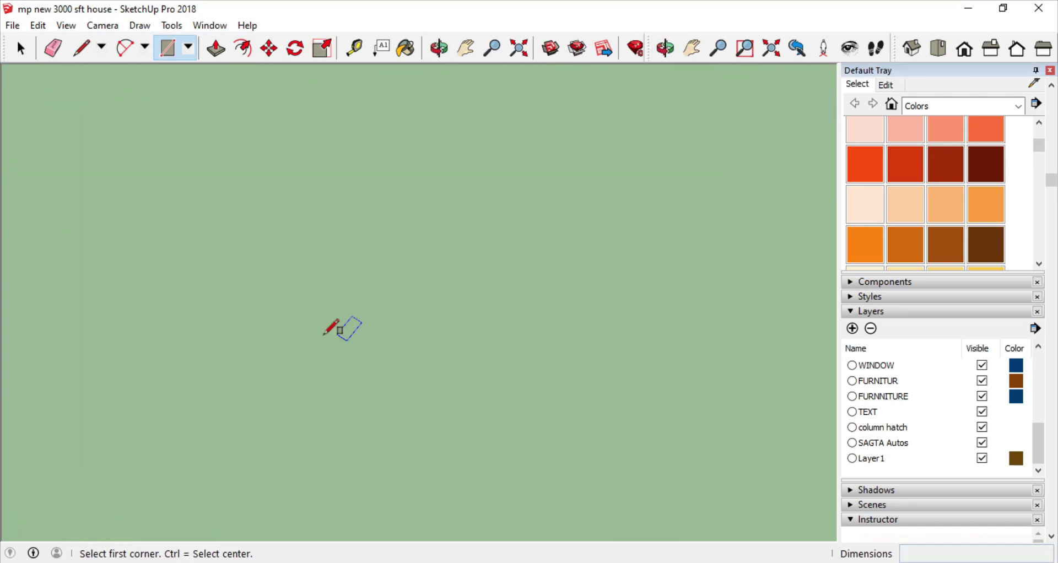
Fill the wall strip and wall corner near the door arc and stairs with faces.
mouse_move(330, 328)
middle_down()
mouse_move(114, 434)
mouse_move(572, 328)
mouse_move(469, 283)
mouse_move(688, 355)
middle_up()
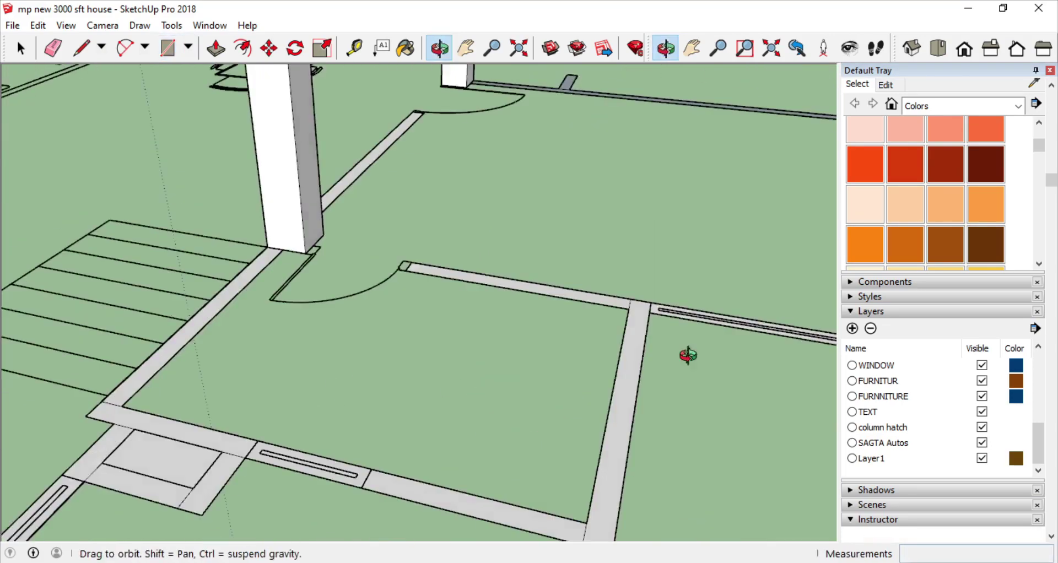
scroll(433, 354, down, 3)
scroll(689, 386, down, 3)
scroll(496, 386, up, 3)
middle_drag(496, 386, 348, 439)
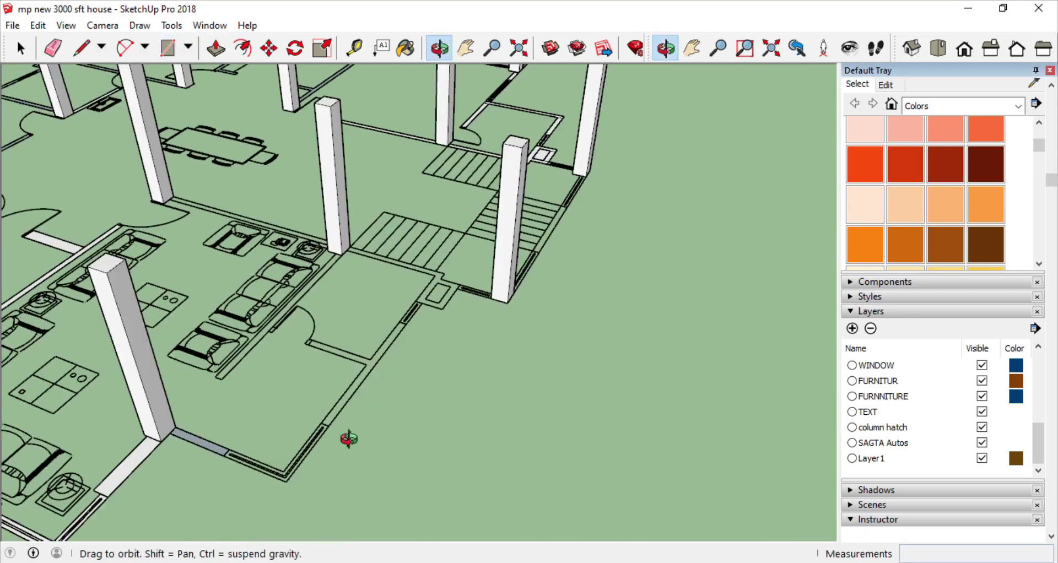
scroll(632, 314, down, 3)
scroll(382, 390, up, 3)
scroll(500, 487, up, 3)
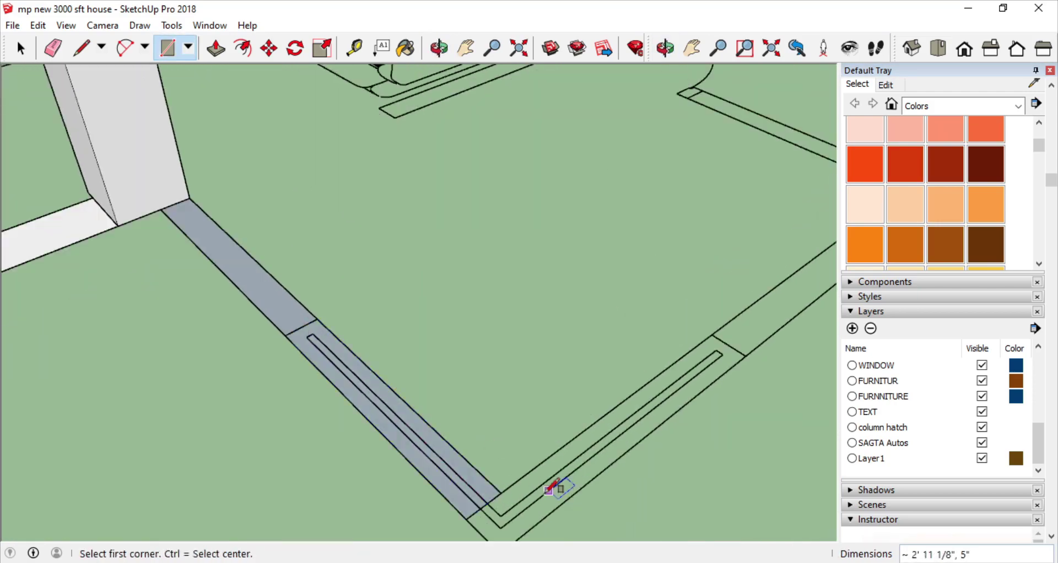
click(745, 356)
scroll(716, 386, down, 3)
scroll(539, 218, up, 3)
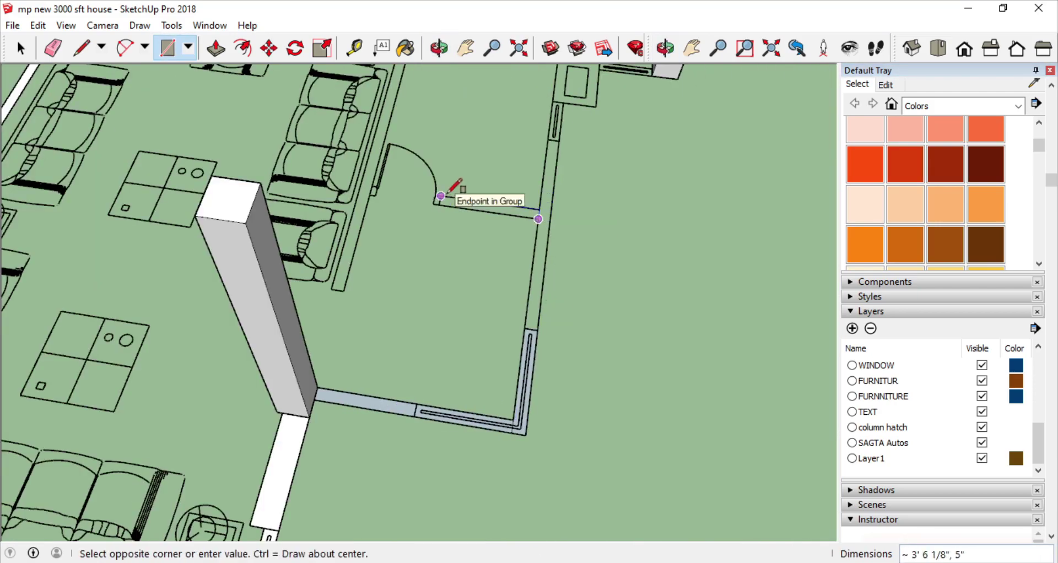
click(541, 308)
scroll(760, 362, down, 3)
scroll(359, 363, up, 2)
Fill another long wall strip with a rectangular face and cancel leftover rectangles.
middle_drag(359, 363, 406, 338)
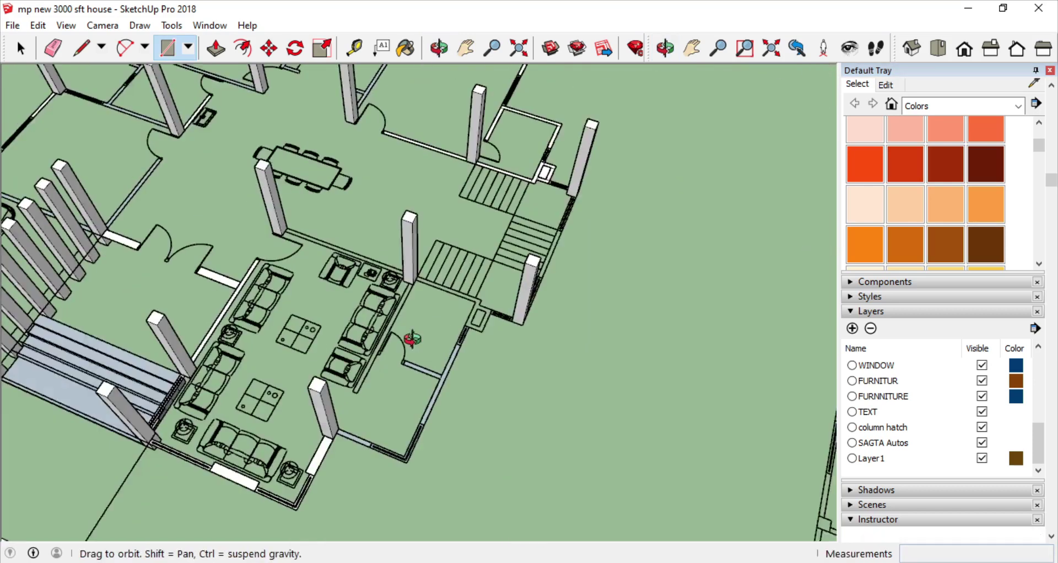
scroll(473, 349, up, 5)
scroll(466, 347, up, 1)
click(441, 392)
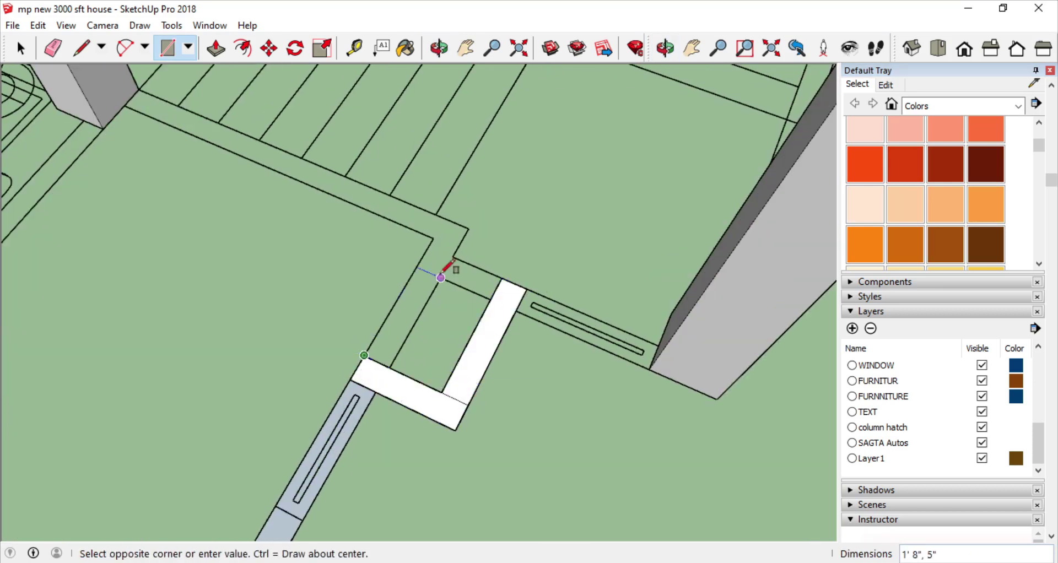
click(433, 238)
scroll(616, 354, down, 5)
mouse_move(616, 354)
middle_down()
mouse_move(448, 365)
mouse_move(66, 425)
middle_up()
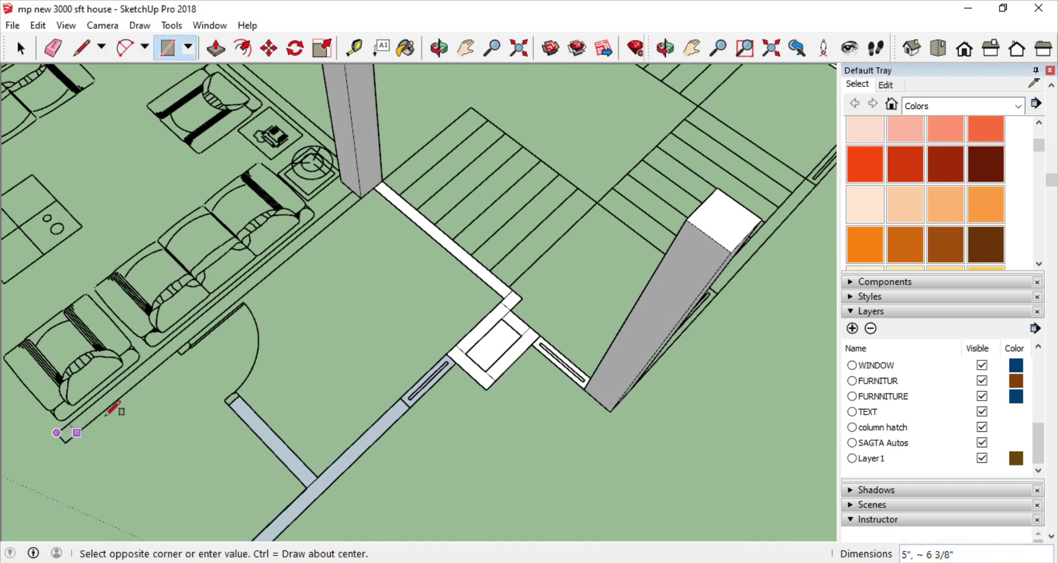
key(Escape)
scroll(42, 421, up, 3)
key(Escape)
scroll(544, 295, down, 5)
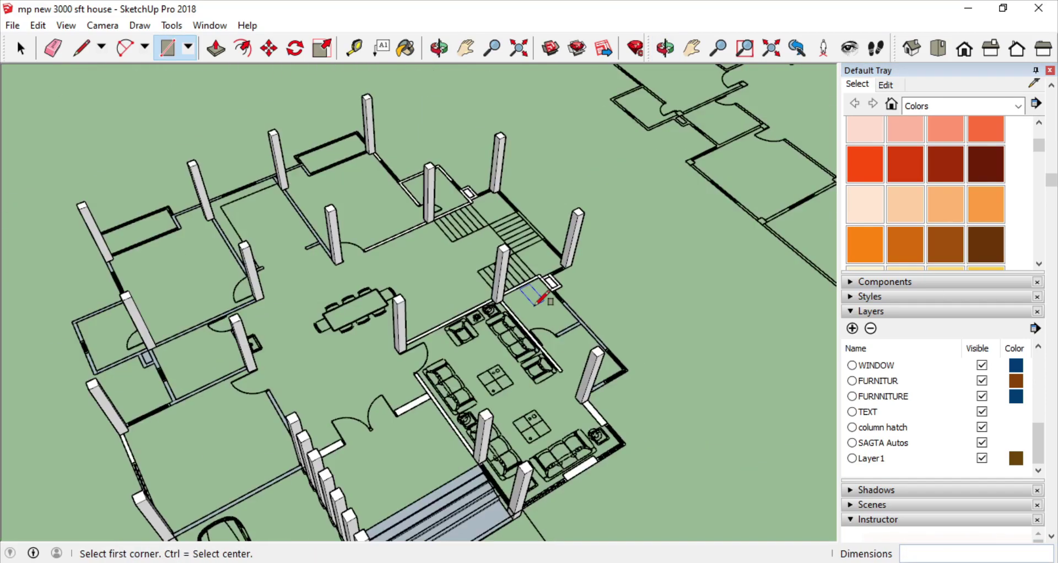
scroll(602, 319, up, 5)
Inspect the wall junction beside the staircase up close, then return to the Select tool.
click(95, 369)
middle_drag(420, 483, 661, 490)
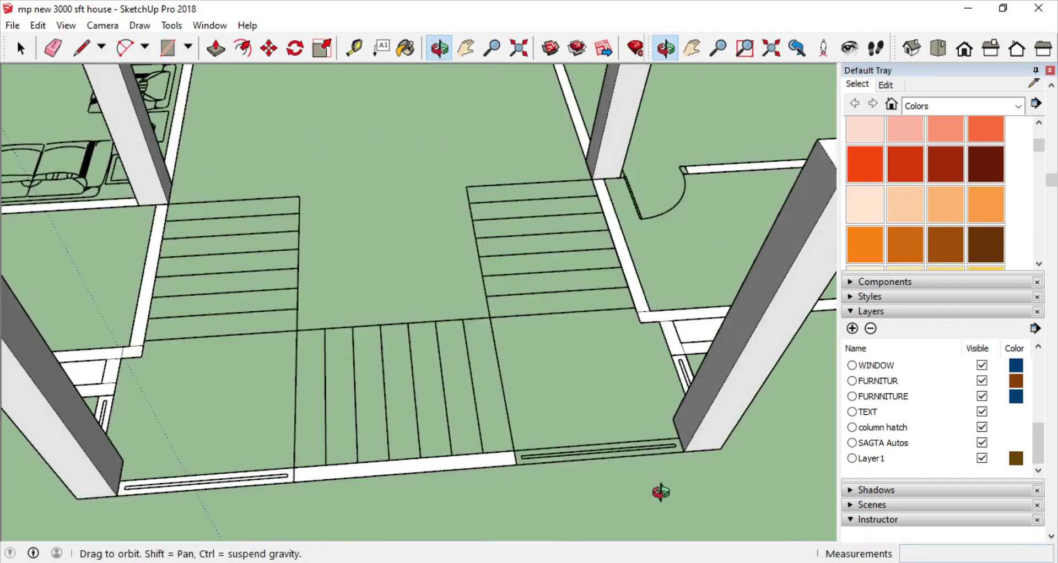
key(Escape)
scroll(248, 401, down, 5)
scroll(484, 349, up, 3)
middle_drag(453, 297, 491, 362)
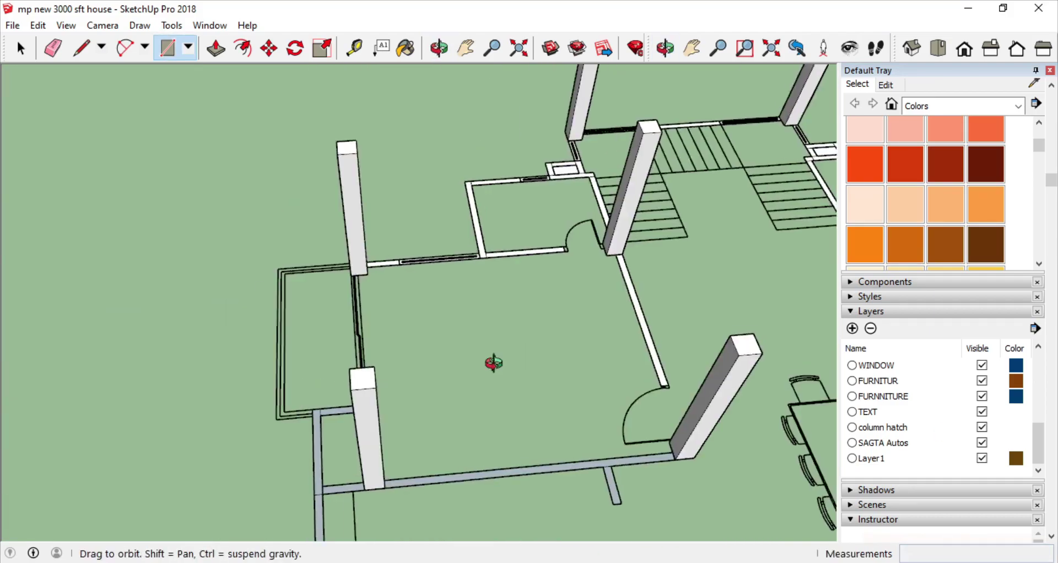
scroll(396, 371, up, 3)
scroll(446, 437, up, 3)
middle_drag(446, 437, 331, 409)
scroll(385, 386, down, 3)
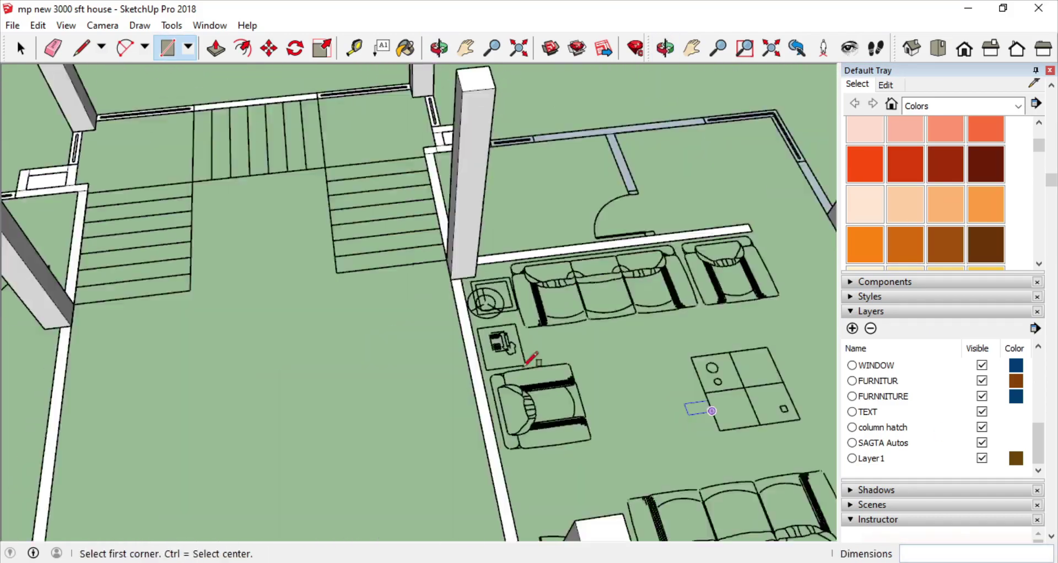
key(space)
scroll(444, 345, down, 2)
scroll(443, 346, up, 6)
From a top-down stair view, outline a stair tread face and Ctrl+Move a copy of it.
scroll(354, 335, down, 5)
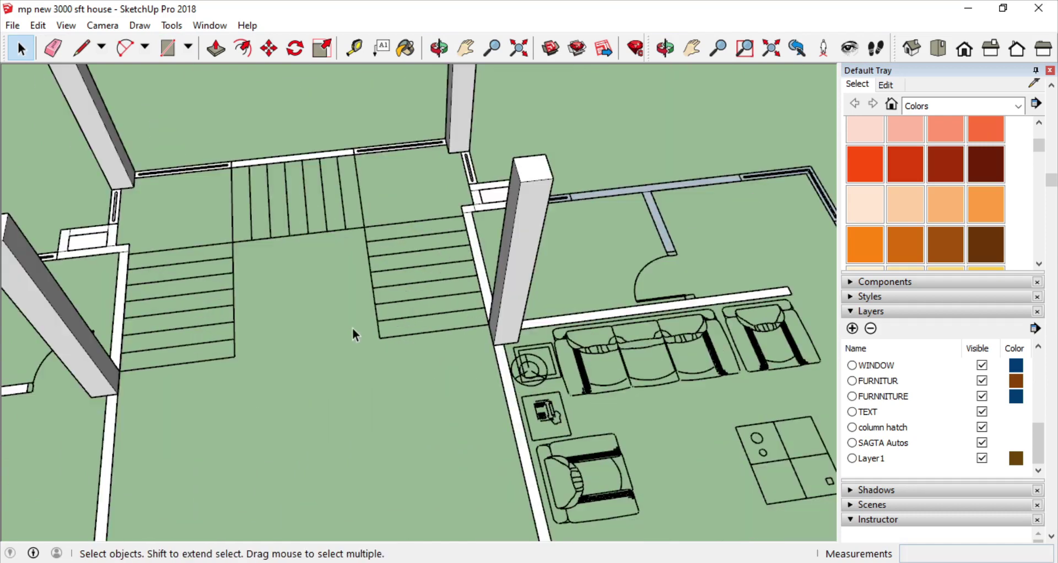
key(ctrl+a)
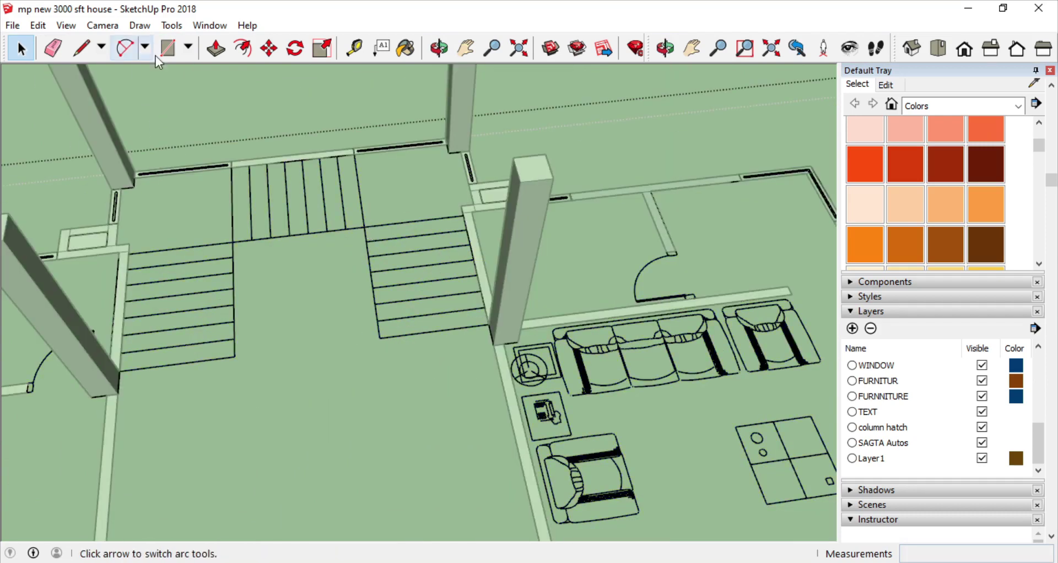
click(468, 215)
middle_drag(483, 300, 465, 331)
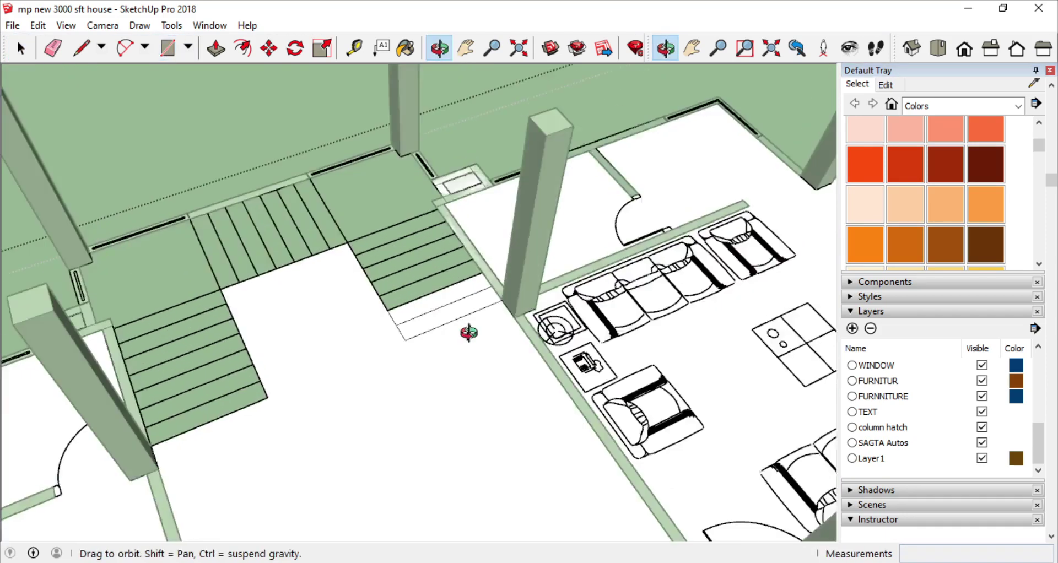
scroll(396, 310, up, 3)
scroll(397, 309, down, 3)
click(21, 49)
middle_drag(264, 276, 276, 314)
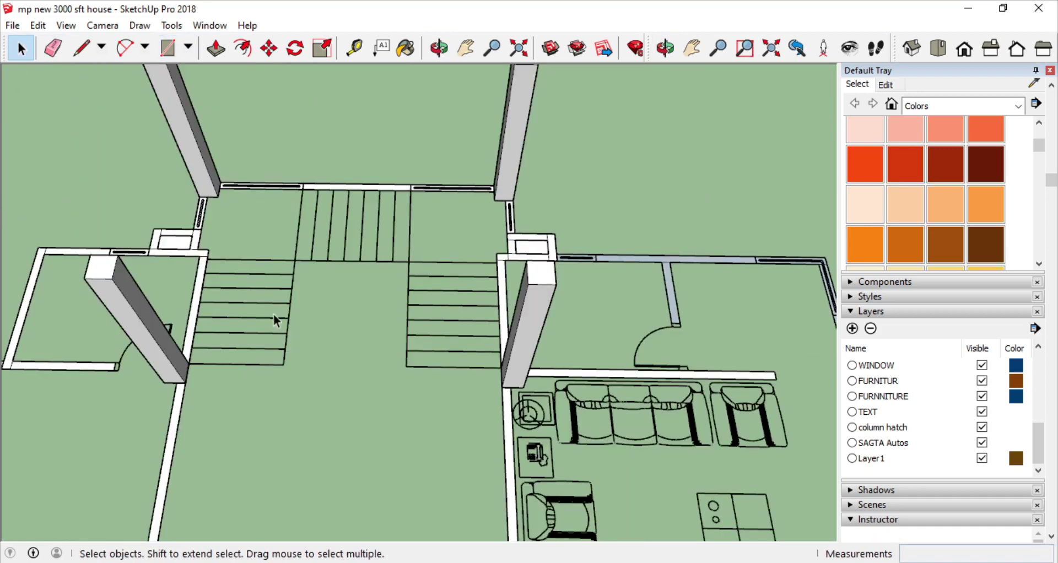
scroll(275, 331, up, 2)
scroll(275, 330, up, 2)
key(r)
scroll(199, 347, up, 2)
click(170, 333)
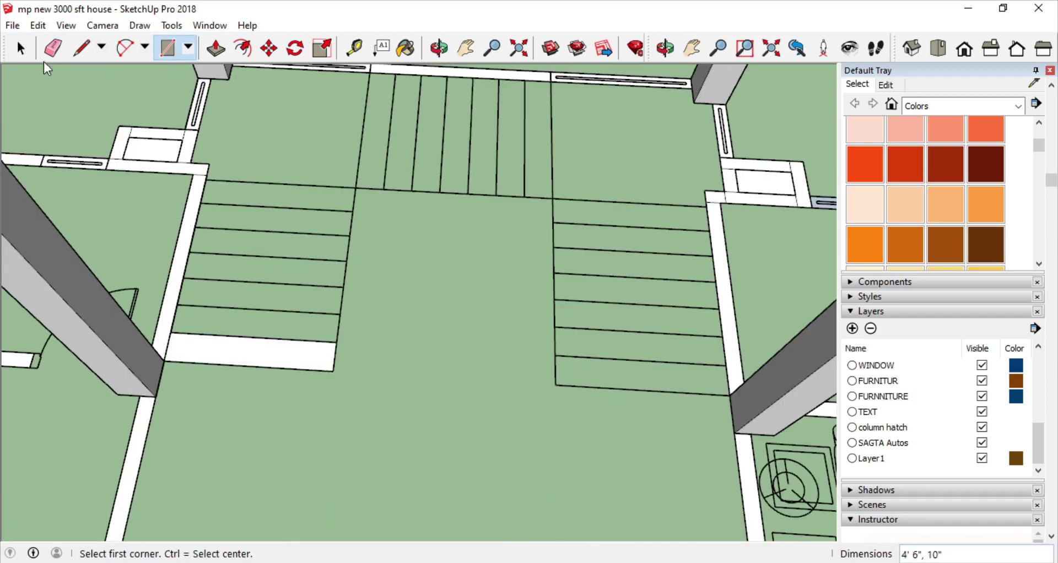
click(270, 50)
click(333, 371)
key(ctrl)
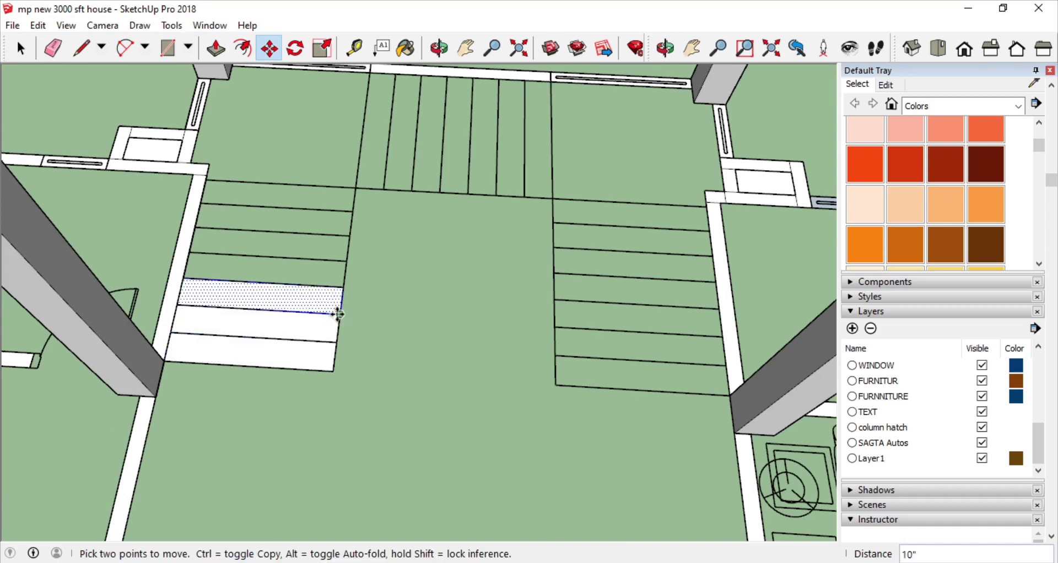
click(347, 209)
Copy the left flight's tread outlines to the right side and the middle.
scroll(276, 237, down, 2)
key(space)
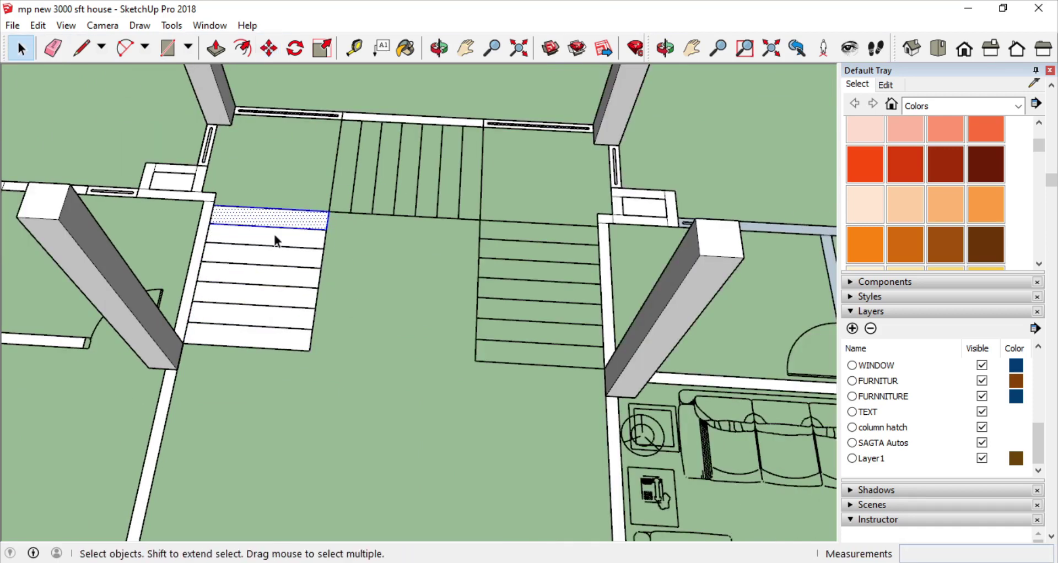
click(309, 346)
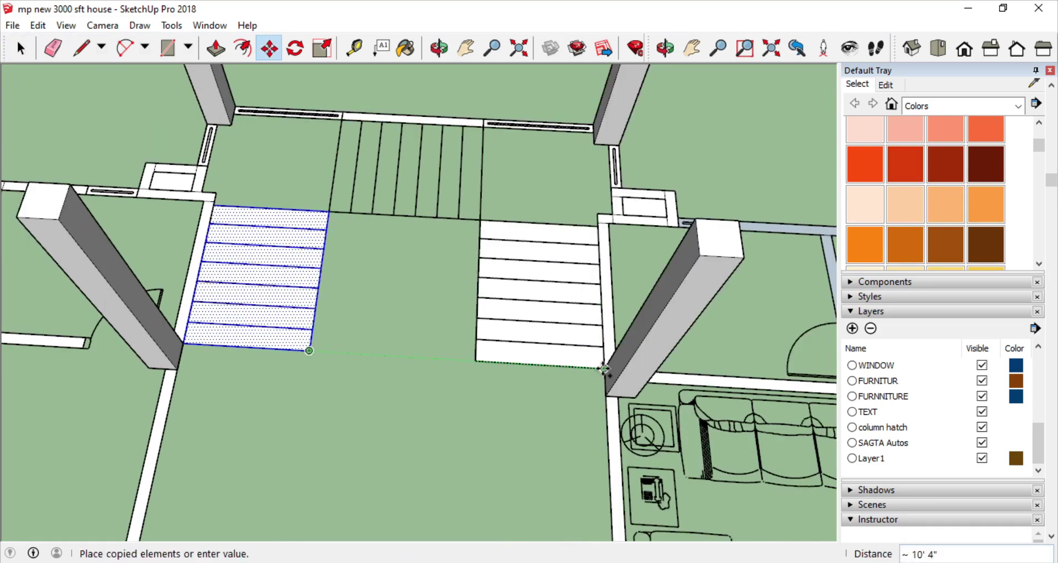
middle_drag(309, 346, 310, 393)
click(421, 498)
Rotate the middle tread copy a quarter turn (90°).
key(q)
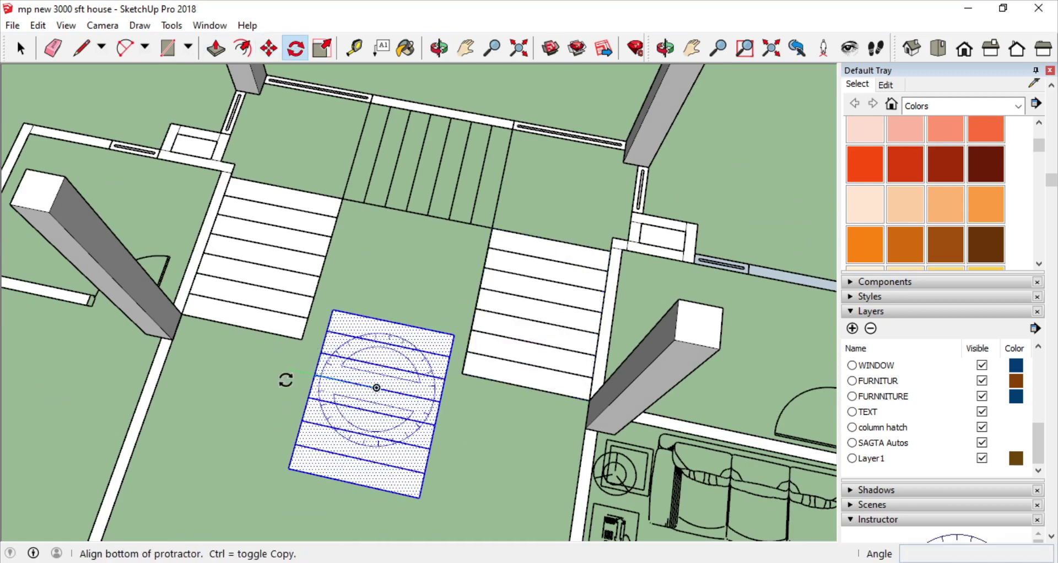
click(286, 380)
key(Escape)
key(space)
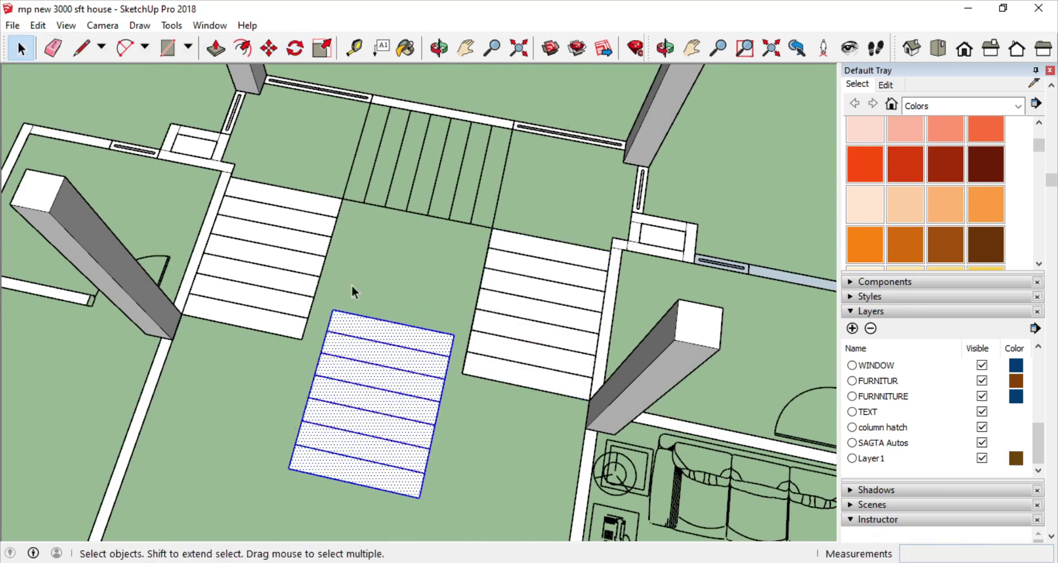
key(m)
click(421, 231)
click(429, 286)
key(q)
click(366, 233)
click(311, 247)
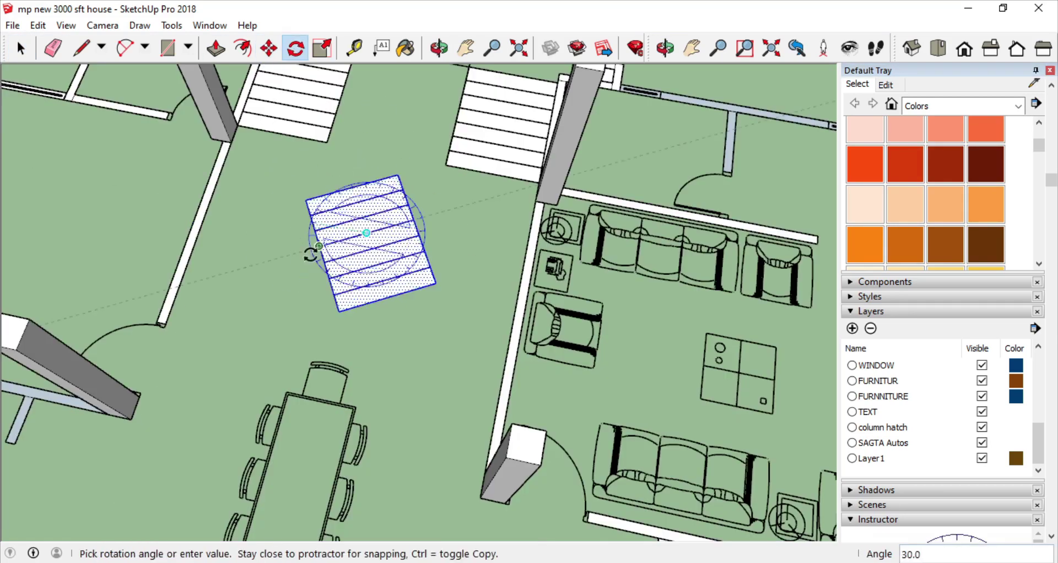
click(311, 253)
Move the rotated treads into place on the top flight.
key(space)
middle_drag(401, 284, 366, 149)
key(m)
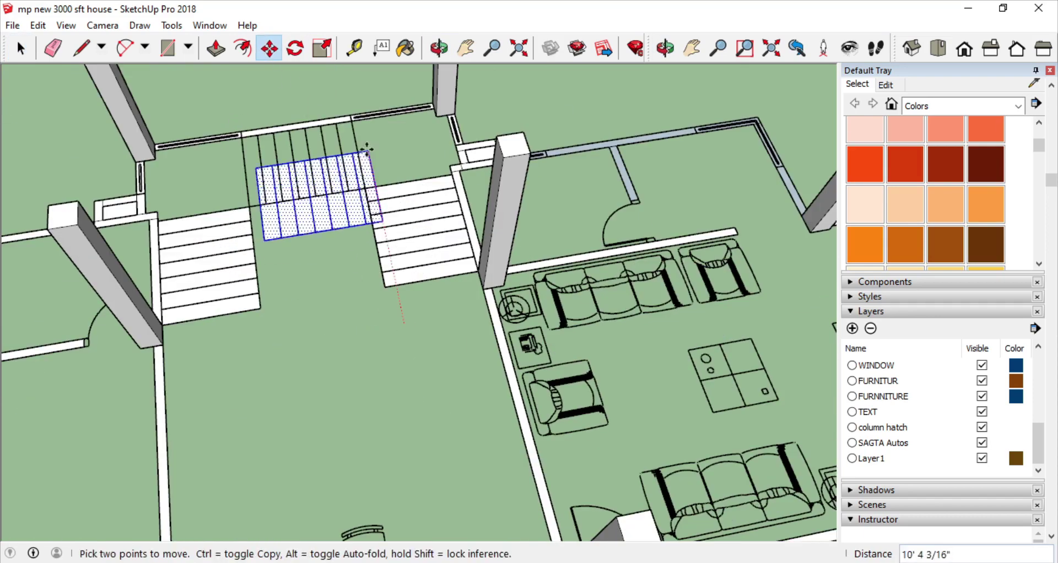
click(349, 126)
scroll(397, 307, down, 3)
key(space)
Draw the top-left and top-right landing rectangles.
scroll(469, 322, up, 3)
click(470, 322)
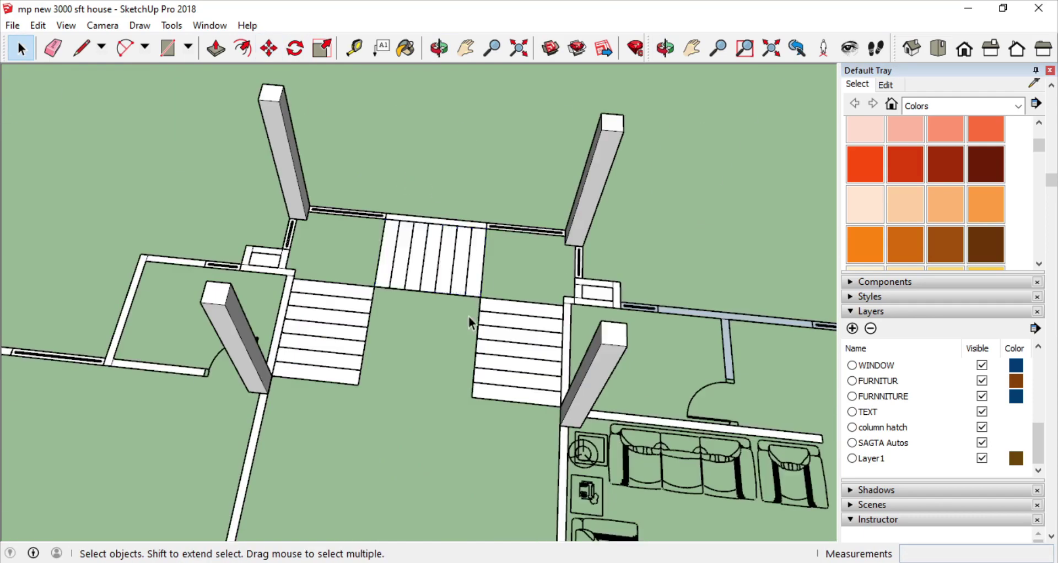
middle_drag(469, 322, 367, 271)
drag(188, 275, 227, 273)
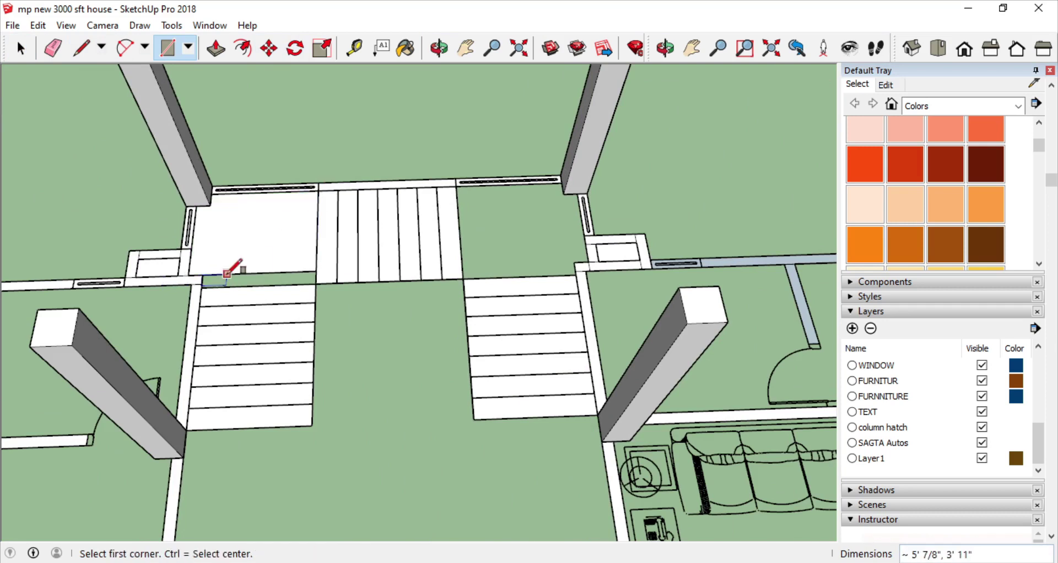
key(e)
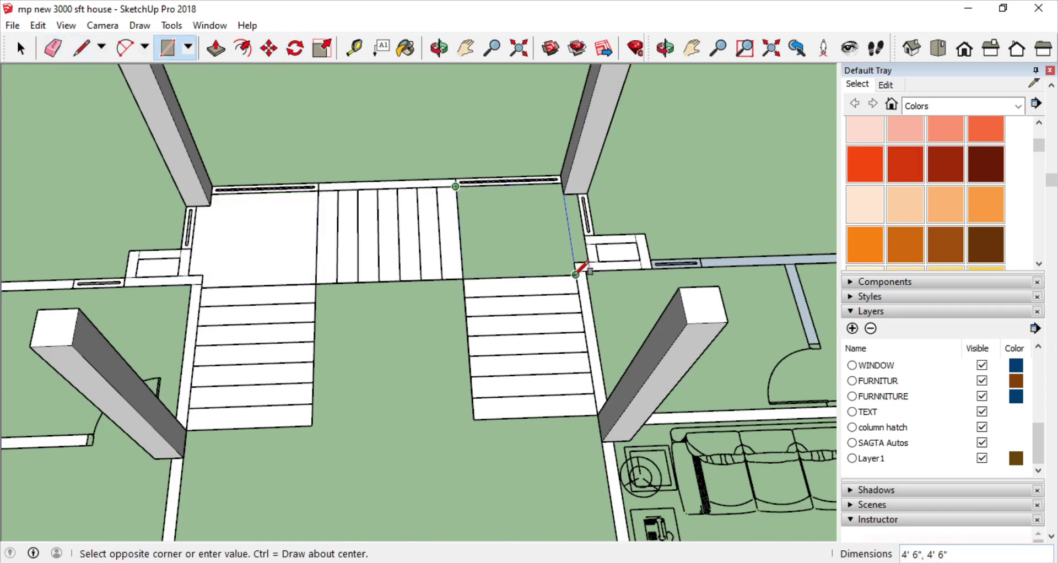
click(576, 273)
click(562, 194)
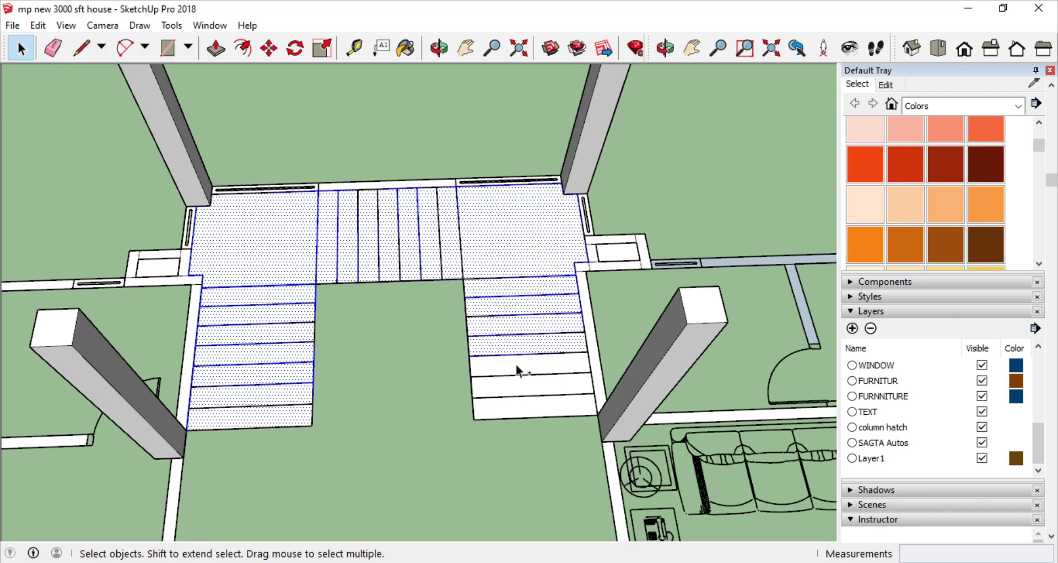
Inside the stairs group, Push/Pull the lowest right step upward.
click(430, 425)
scroll(279, 345, up, 2)
double_click(279, 345)
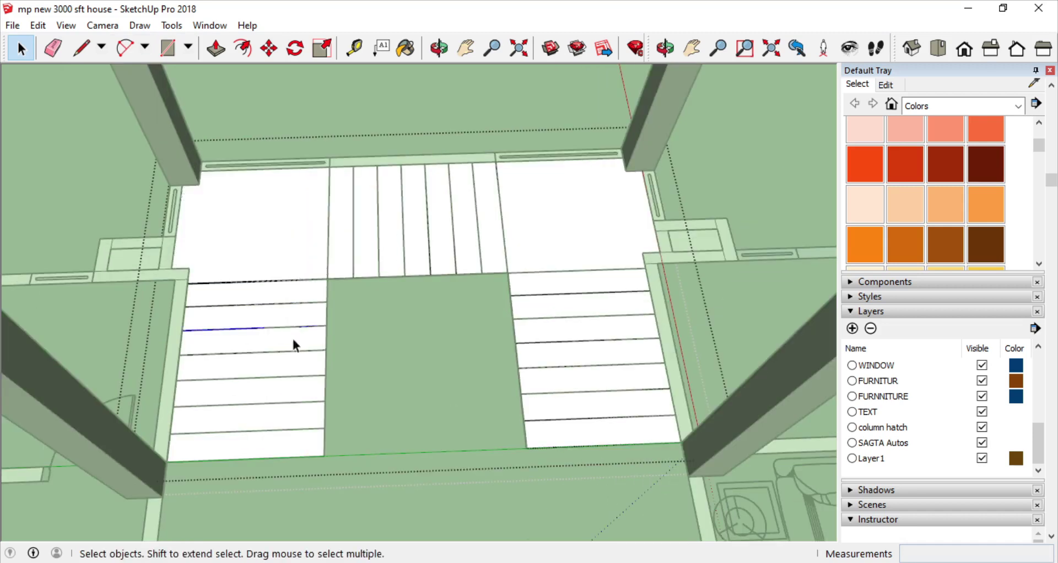
key(p)
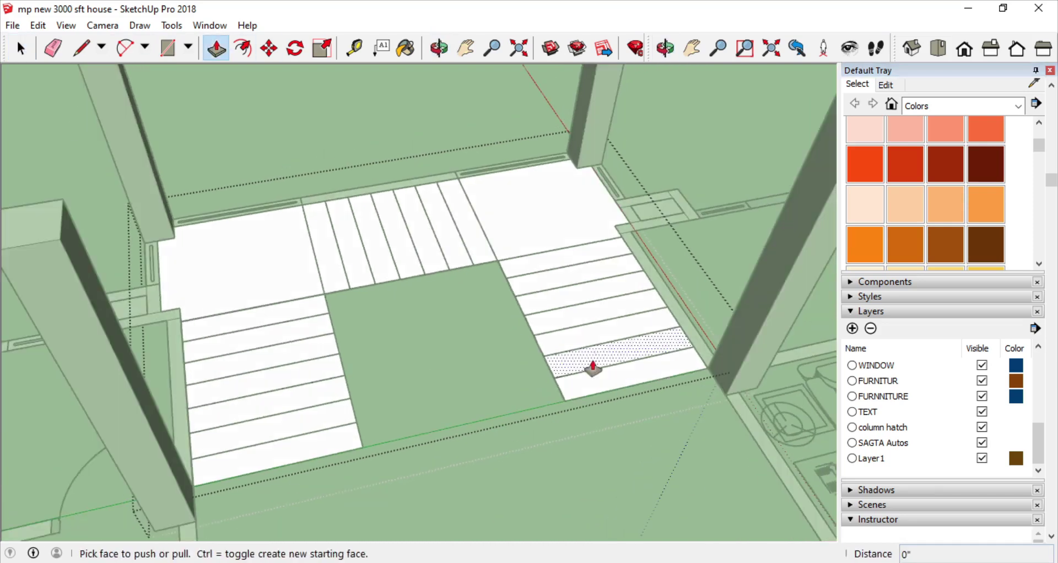
scroll(373, 293, down, 5)
scroll(378, 302, up, 3)
scroll(429, 333, up, 2)
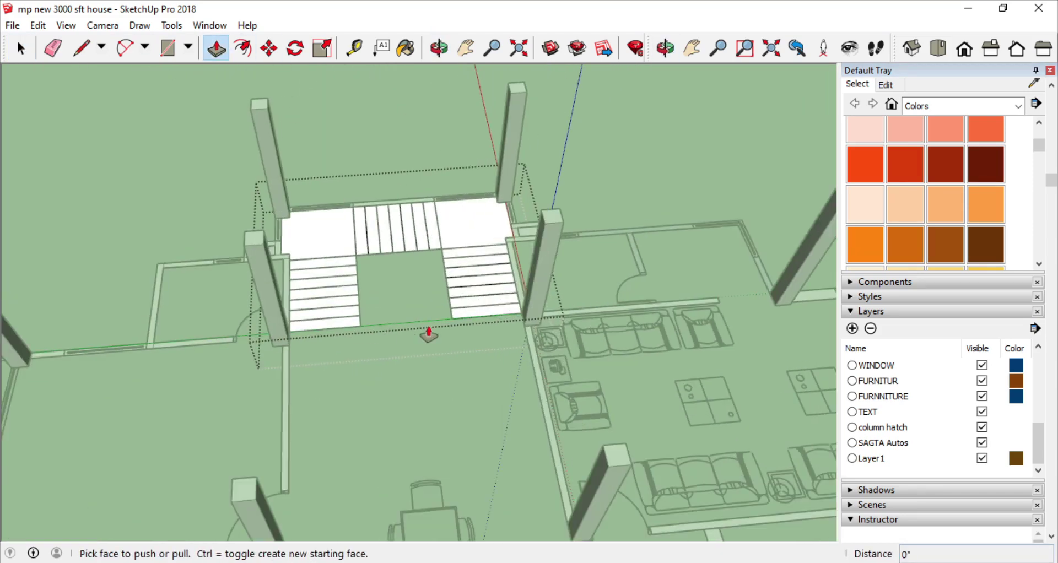
scroll(429, 333, up, 2)
click(479, 330)
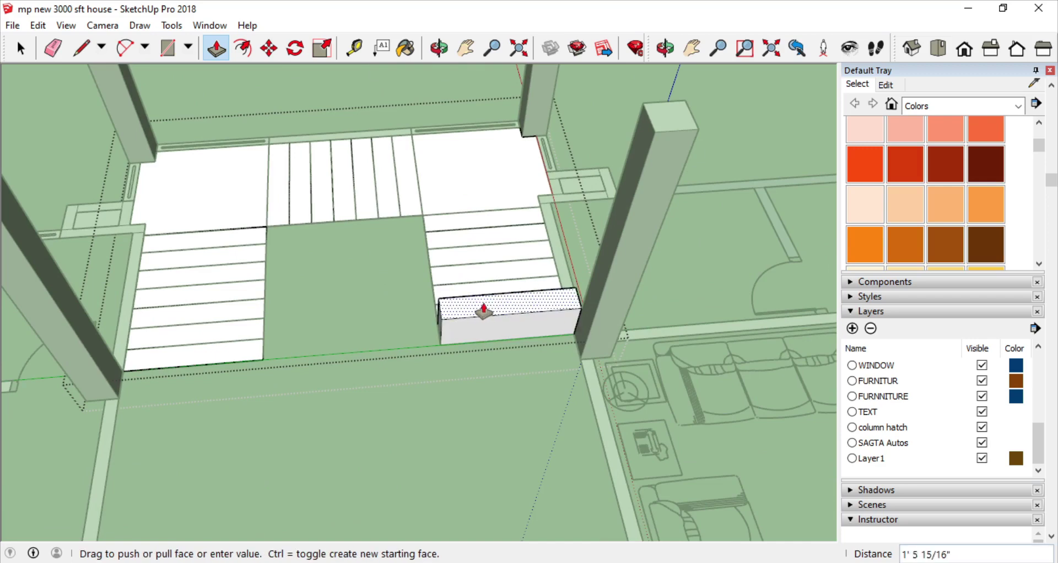
middle_drag(479, 307, 494, 243)
click(495, 242)
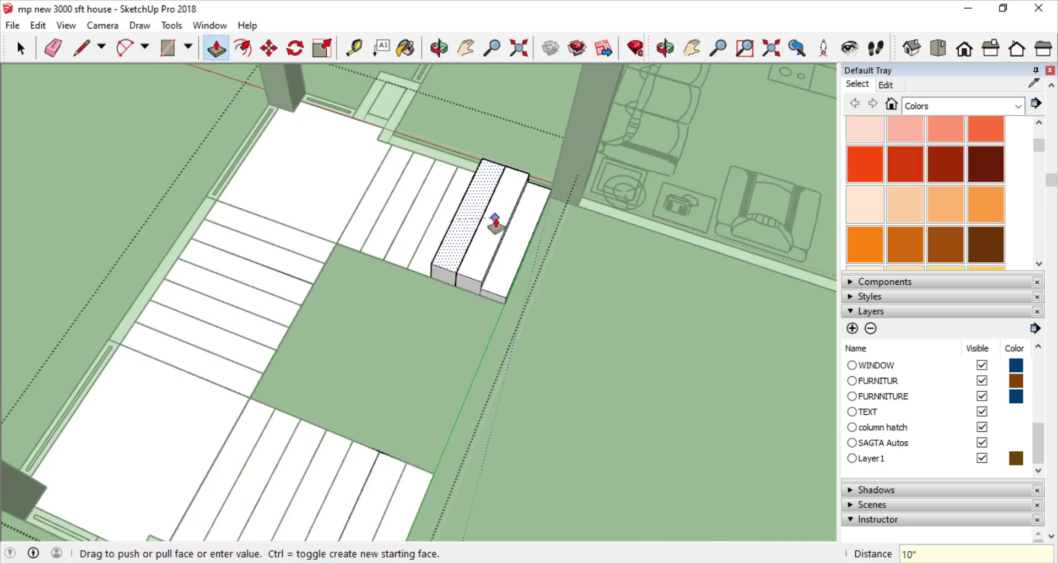
Raise the next two steps by 5 inches each.
click(453, 231)
key(Return)
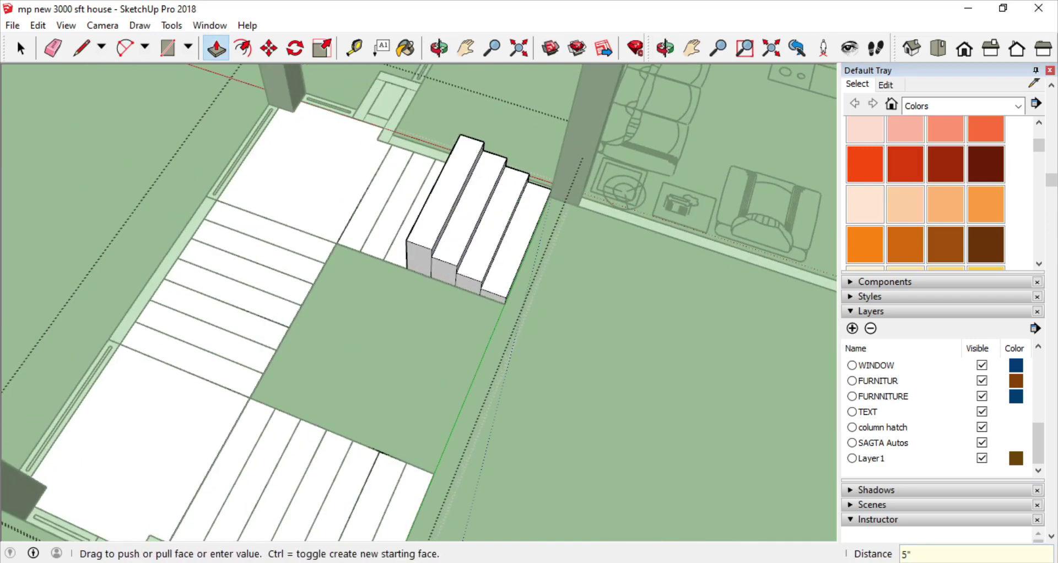
text(8 5)
key(Return)
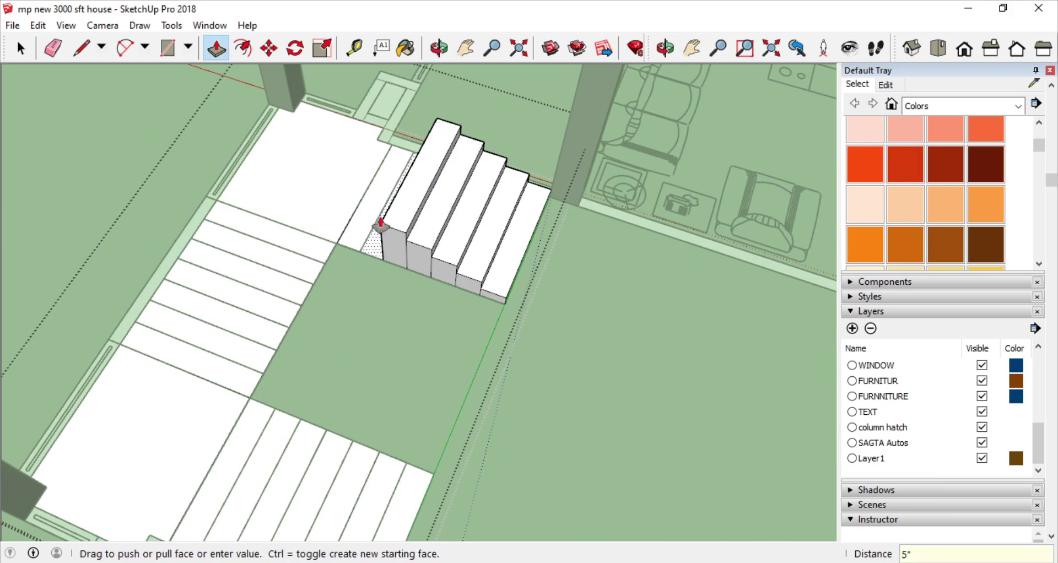
click(361, 172)
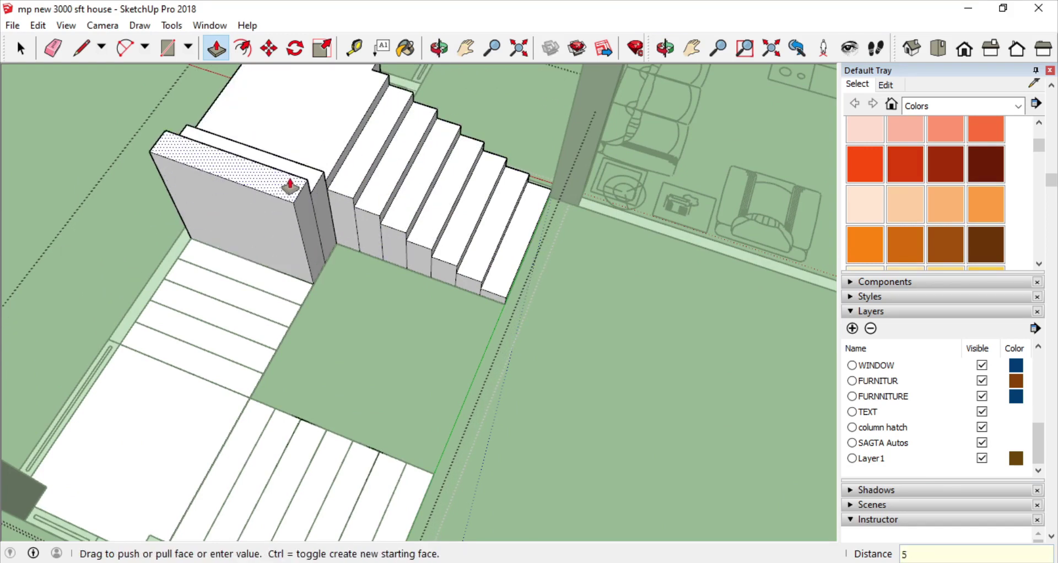
key(Return)
Raise the next step and the landing block by 5 inches, continuing onto the left flight.
middle_drag(260, 218, 203, 174)
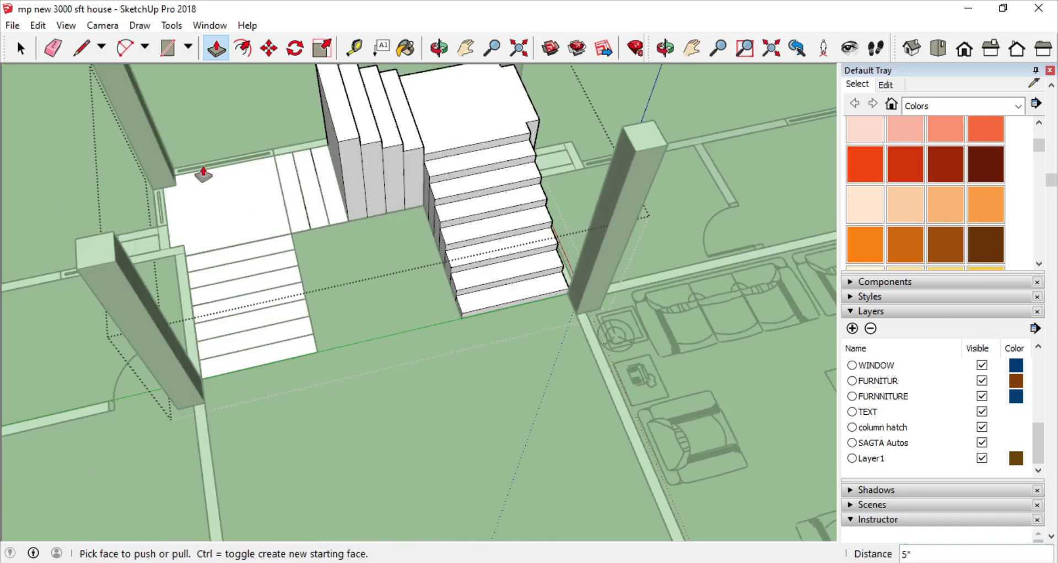
scroll(204, 174, down, 5)
scroll(318, 230, up, 5)
click(438, 231)
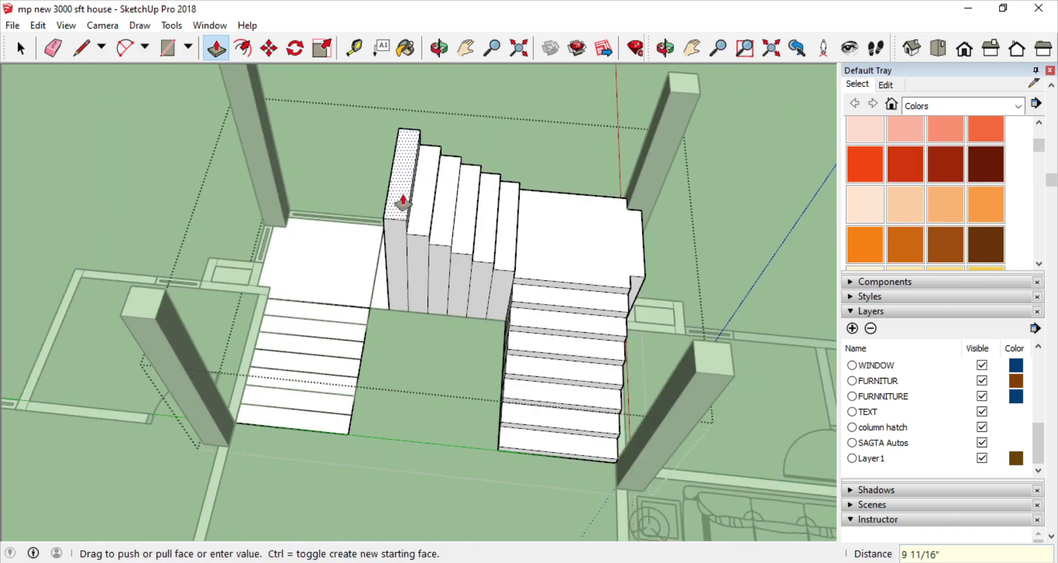
click(403, 203)
click(397, 237)
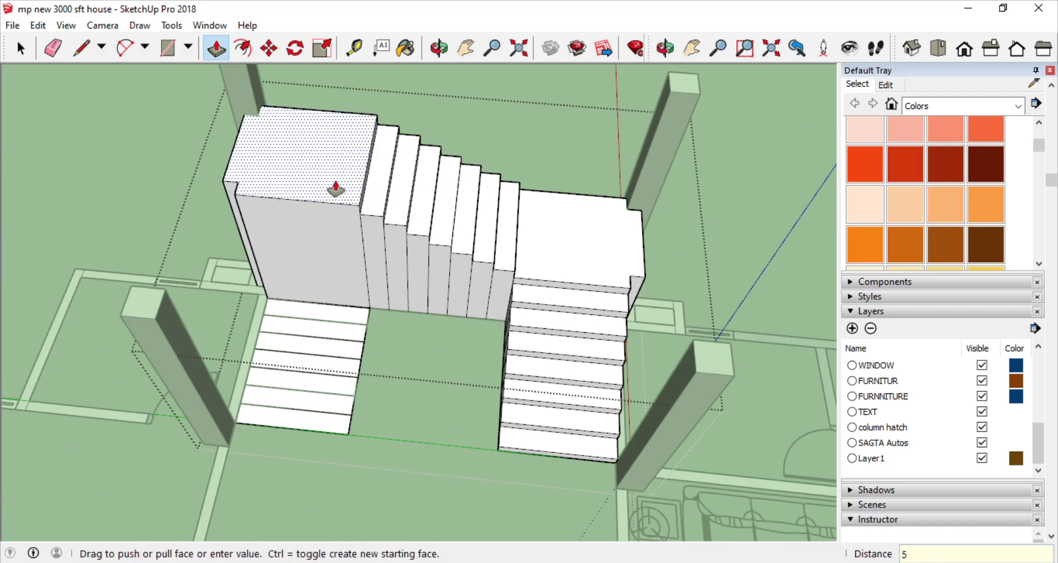
text(5)
key(Return)
middle_drag(330, 220, 349, 249)
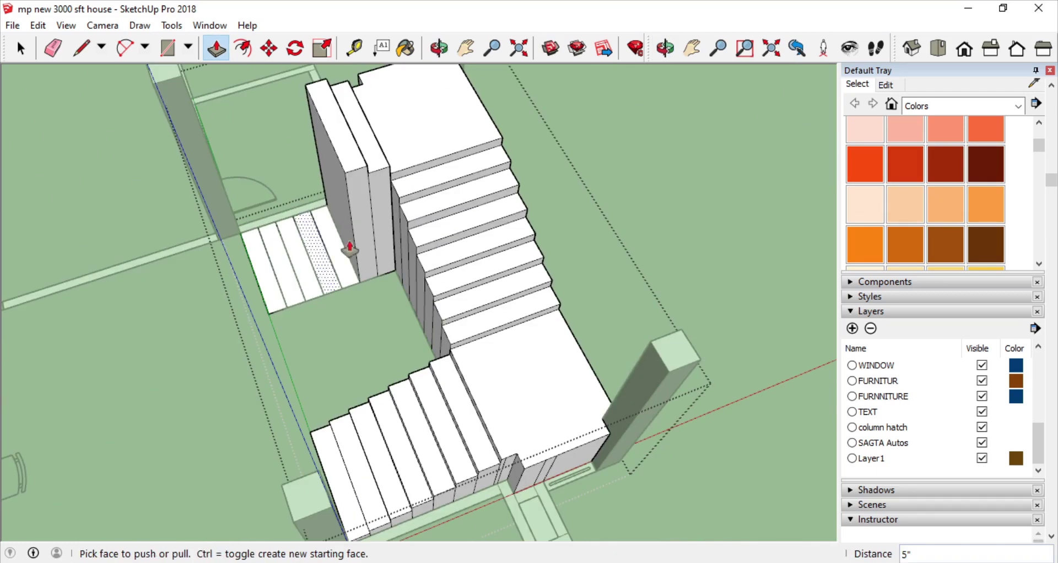
middle_drag(332, 203, 379, 259)
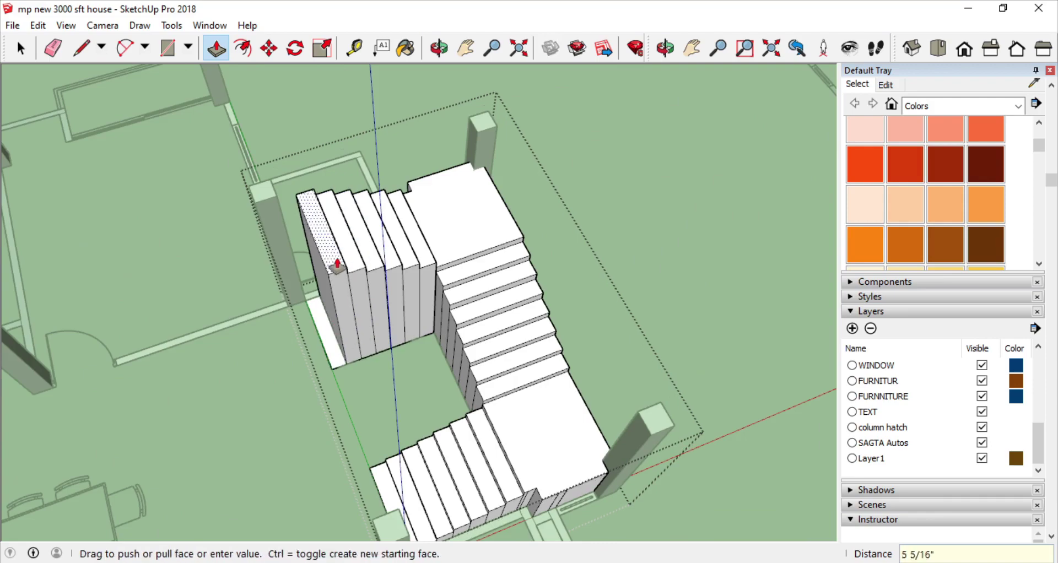
mouse_move(317, 257)
middle_down()
mouse_move(524, 206)
mouse_move(498, 138)
middle_up()
middle_drag(339, 203, 342, 288)
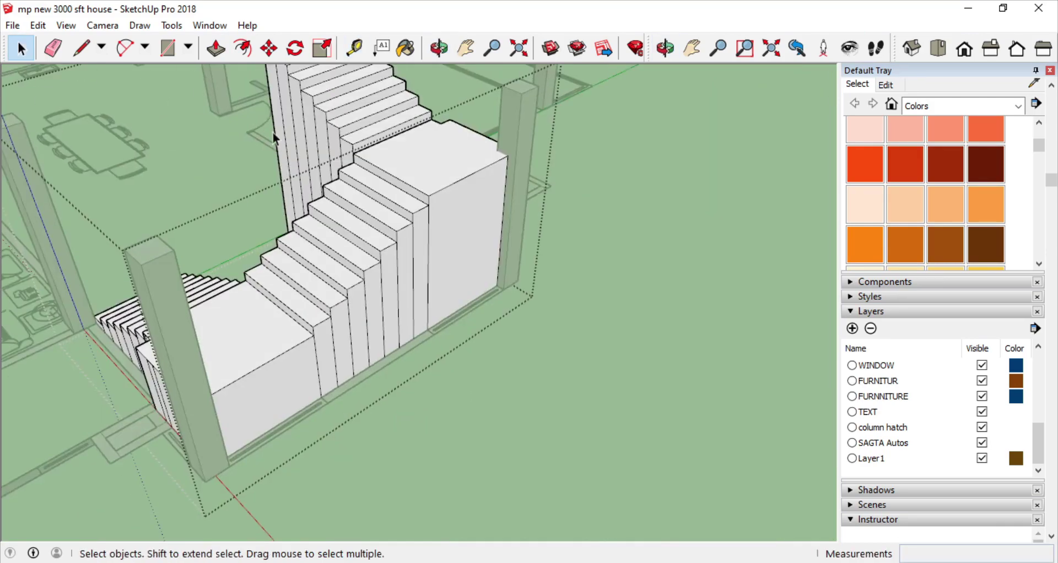
mouse_move(87, 87)
middle_down()
mouse_move(554, 230)
mouse_move(160, 28)
mouse_move(354, 149)
mouse_move(231, 158)
mouse_move(364, 161)
mouse_move(408, 200)
middle_up()
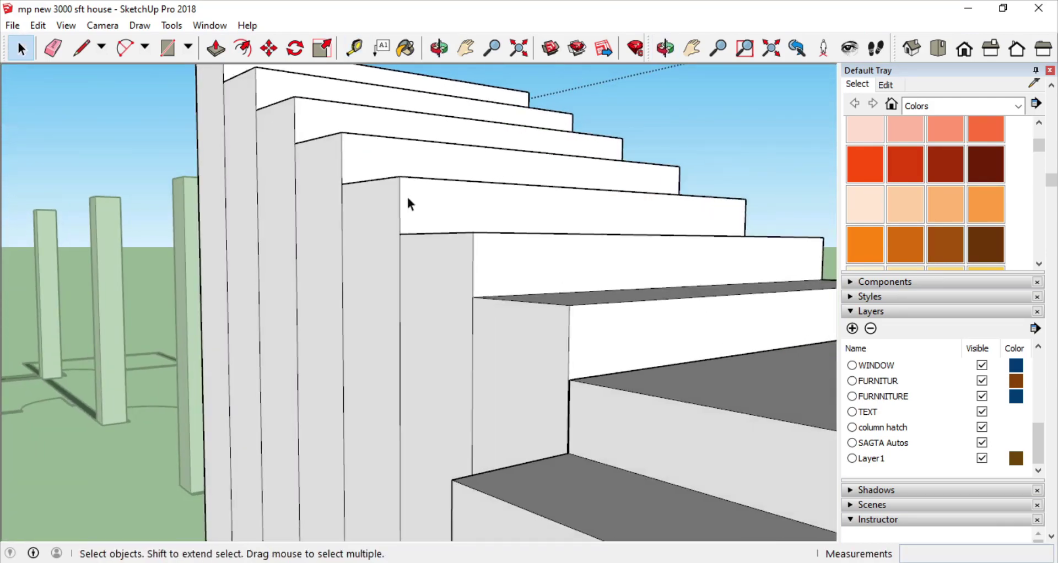
scroll(585, 340, up, 3)
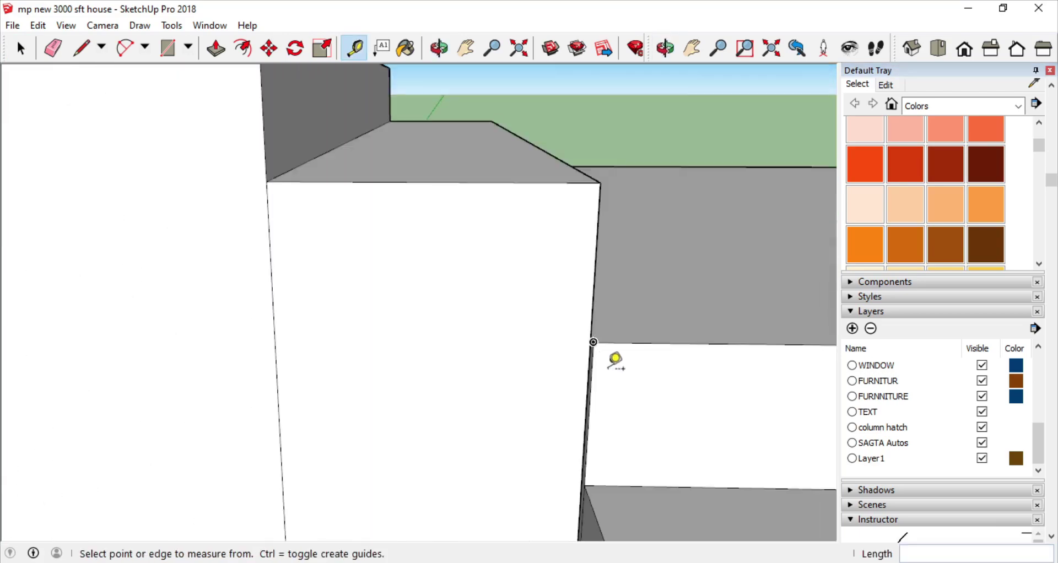
mouse_move(614, 359)
middle_down()
mouse_move(482, 431)
mouse_move(347, 141)
middle_up()
key(p)
scroll(319, 350, down, 3)
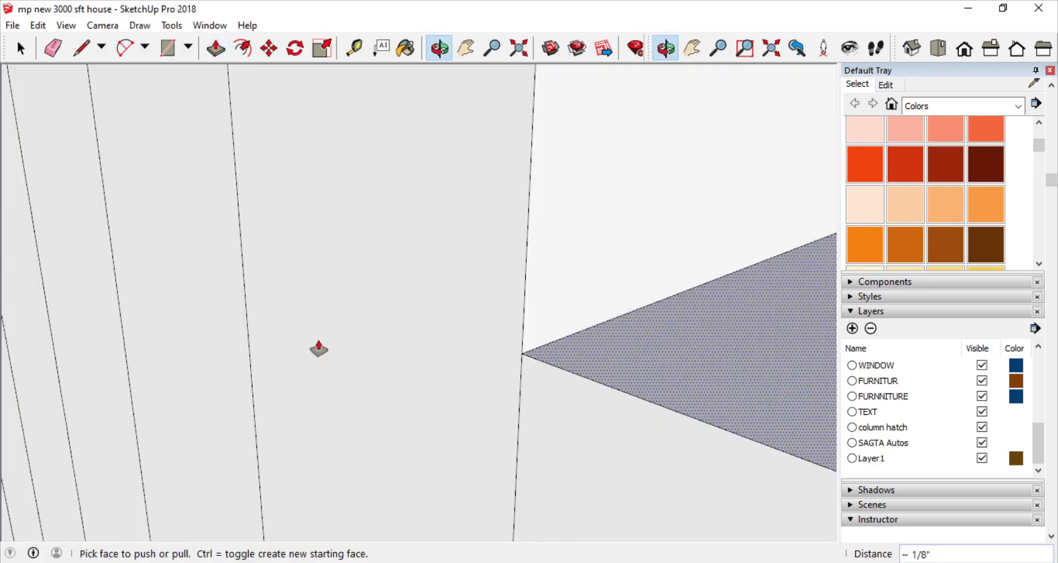
mouse_move(318, 350)
middle_down()
mouse_move(665, 334)
mouse_move(206, 279)
middle_up()
key(space)
scroll(342, 106, up, 3)
key(p)
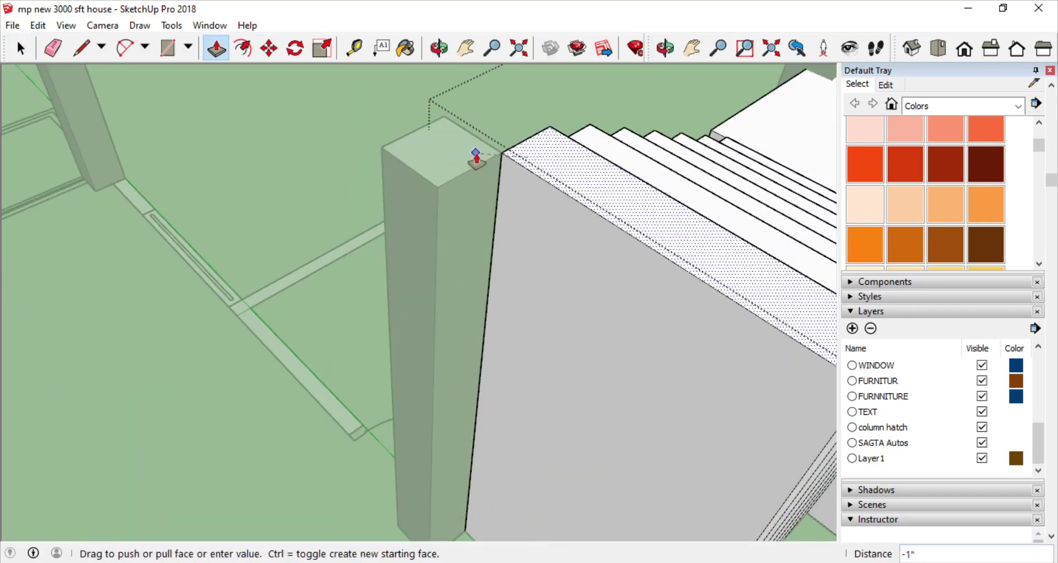
scroll(475, 159, down, 3)
middle_drag(474, 159, 406, 255)
key(space)
scroll(480, 315, up, 3)
middle_drag(479, 314, 628, 348)
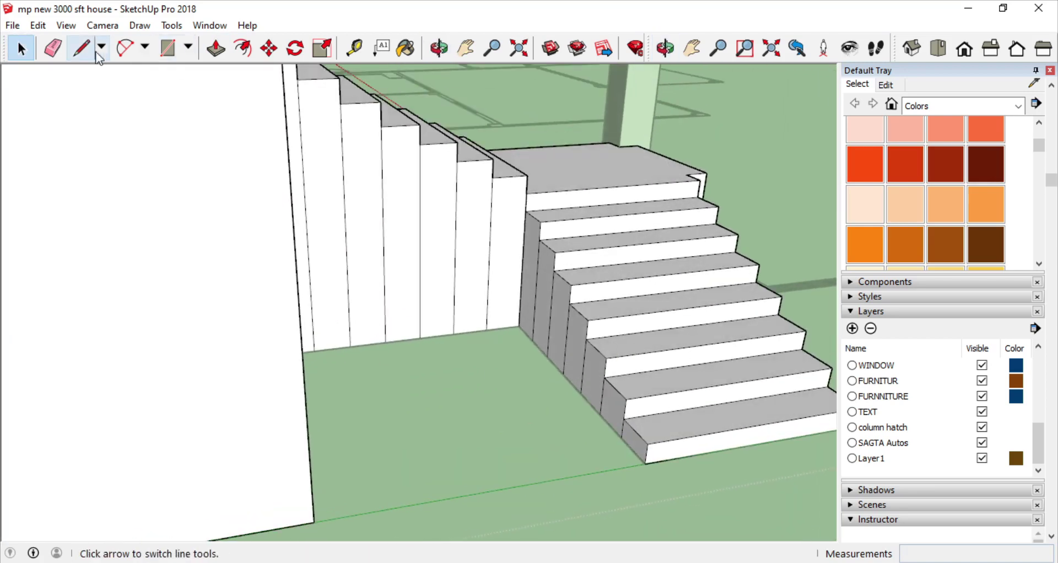
click(81, 48)
scroll(548, 390, down, 3)
scroll(495, 333, up, 3)
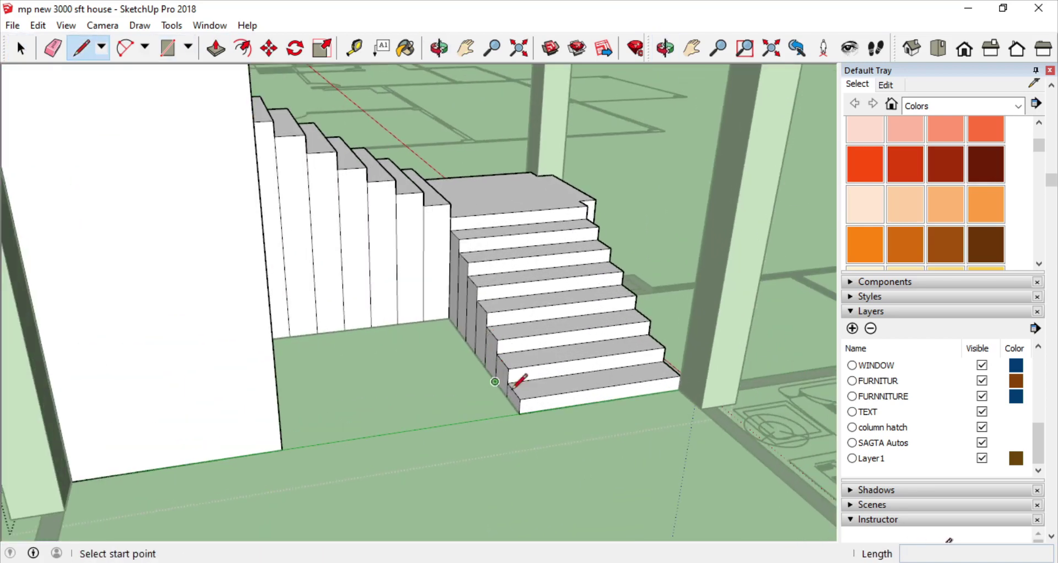
scroll(513, 385, up, 2)
click(21, 49)
middle_drag(566, 365, 253, 85)
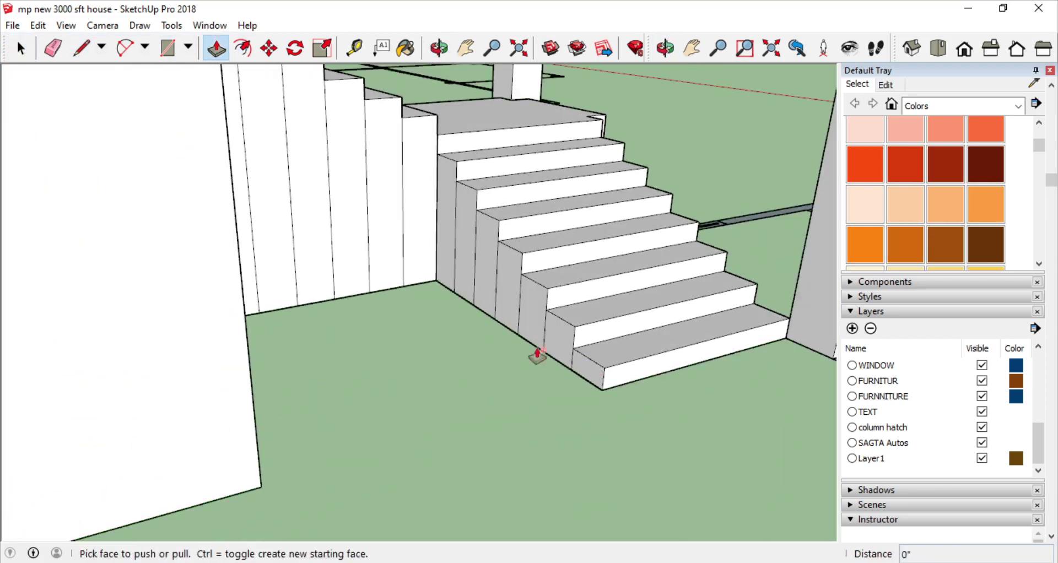
Inside the stairs group, pull the bottom step out much deeper.
key(space)
double_click(474, 250)
mouse_move(591, 377)
middle_down()
mouse_move(470, 471)
mouse_move(540, 402)
middle_up()
drag(541, 402, 795, 378)
mouse_move(795, 378)
middle_down()
mouse_move(436, 397)
mouse_move(543, 437)
mouse_move(732, 319)
mouse_move(621, 295)
mouse_move(599, 346)
middle_up()
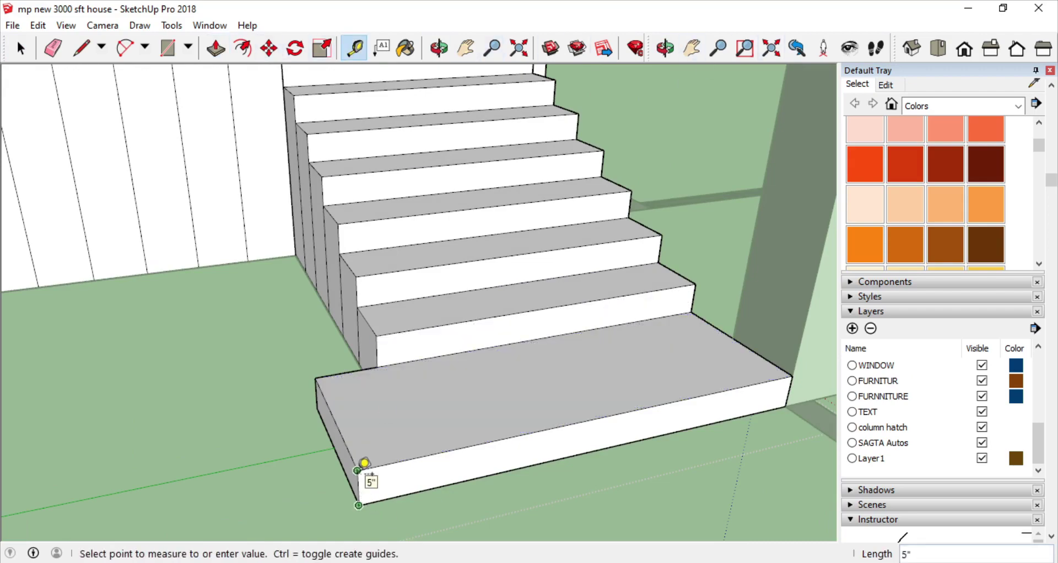
mouse_move(362, 360)
middle_down()
mouse_move(207, 309)
mouse_move(593, 447)
mouse_move(818, 455)
mouse_move(638, 360)
middle_up()
Erase the vertical edges along the staircase's side.
key(r)
click(223, 49)
mouse_move(242, 361)
middle_down()
mouse_move(540, 396)
mouse_move(524, 295)
mouse_move(651, 414)
mouse_move(279, 401)
mouse_move(627, 425)
mouse_move(720, 394)
mouse_move(696, 414)
middle_up()
key(space)
key(e)
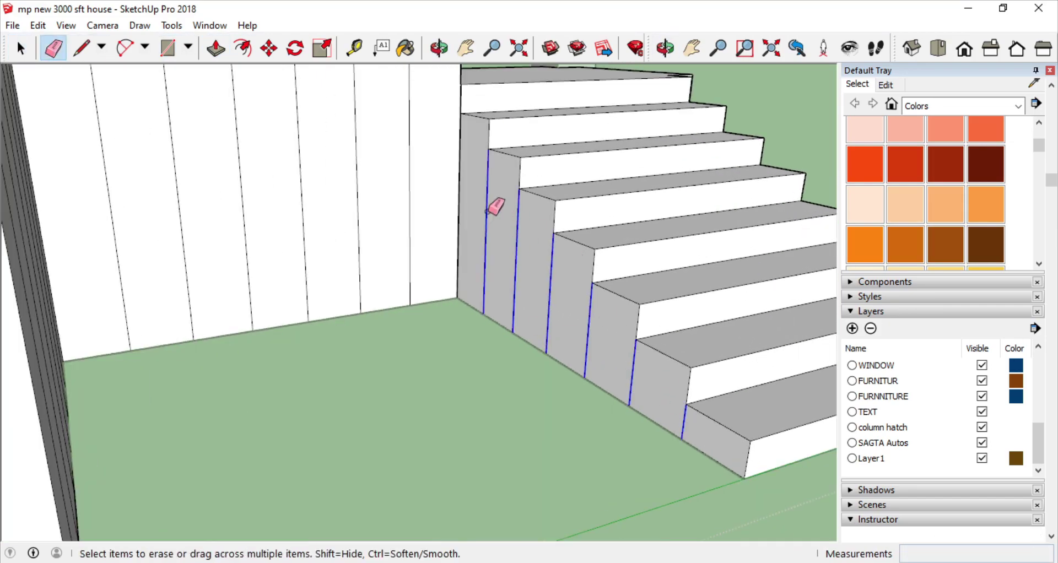
drag(488, 210, 488, 212)
scroll(463, 286, down, 5)
middle_drag(439, 371, 70, 66)
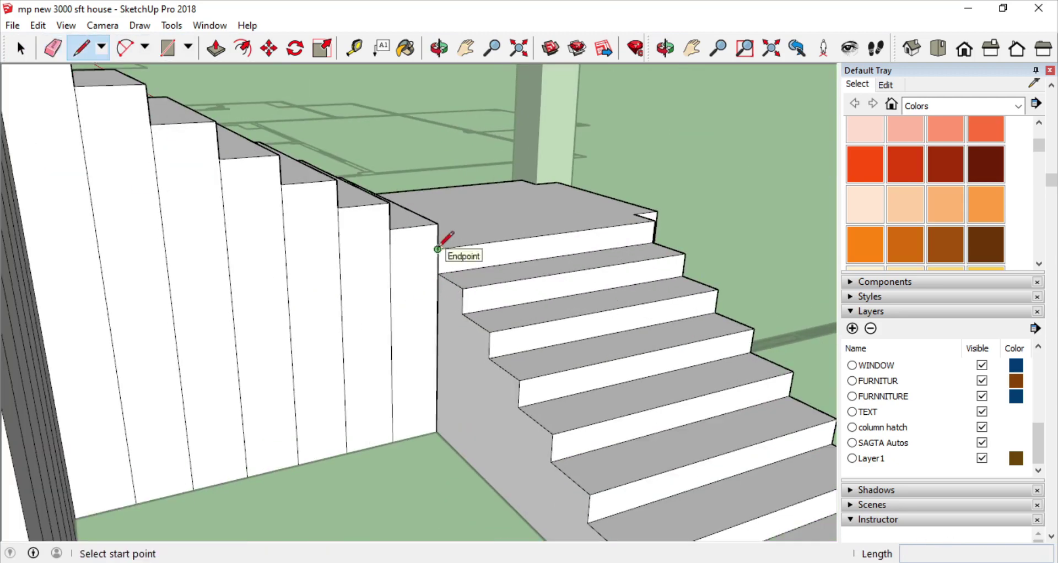
mouse_move(439, 287)
middle_down()
mouse_move(616, 390)
mouse_move(379, 342)
mouse_move(689, 189)
mouse_move(397, 352)
mouse_move(583, 430)
middle_up()
Finish a line on the stair side and push the thin strip in slightly.
click(566, 373)
scroll(428, 264, up, 5)
scroll(391, 325, down, 2)
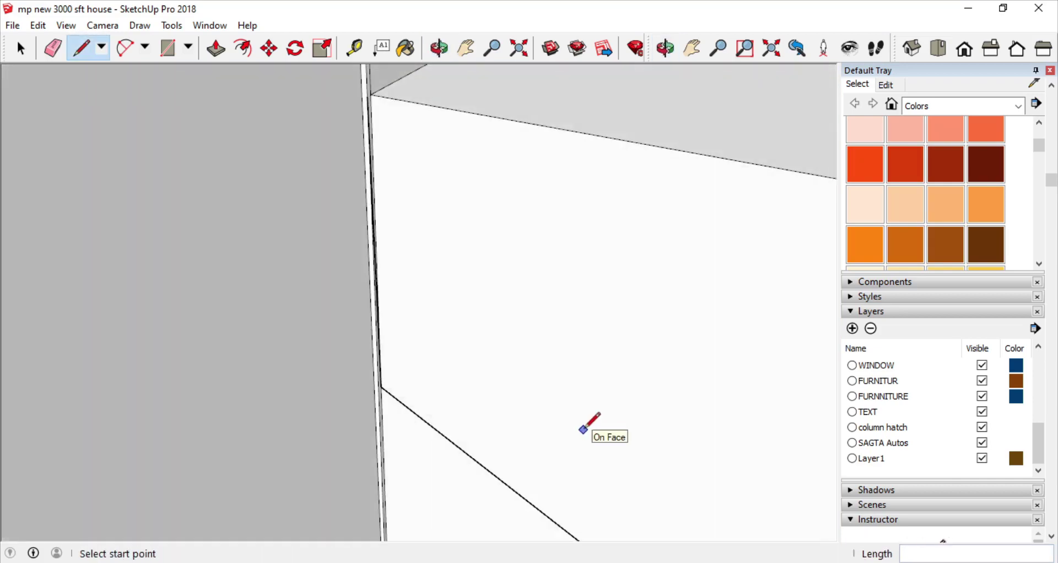
click(365, 139)
Orbit over the stairs to a view from above.
key(e)
scroll(365, 121, down, 1)
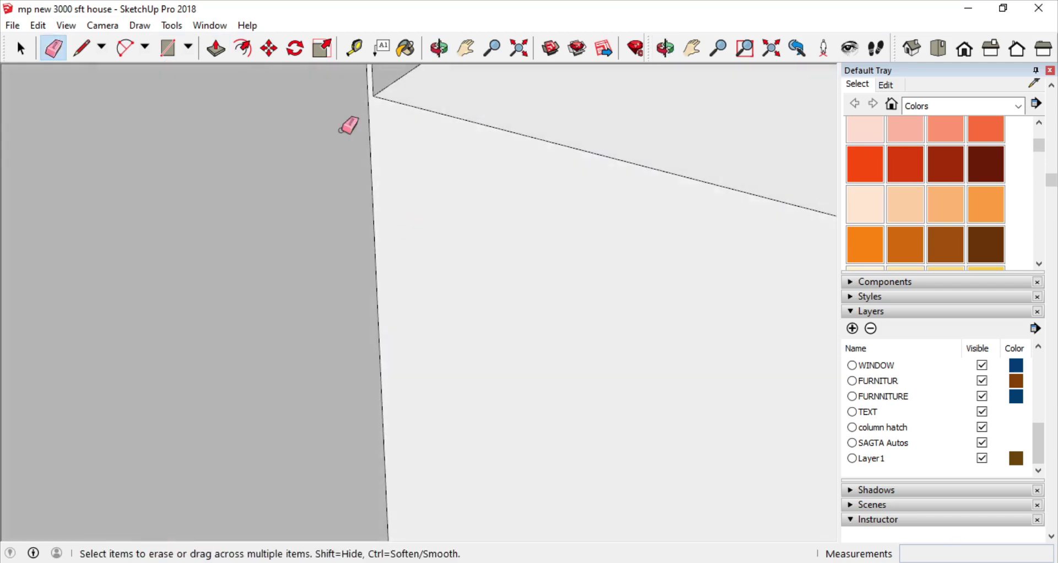
key(p)
click(371, 90)
middle_drag(371, 90, 366, 241)
scroll(47, 204, up, 5)
scroll(46, 204, down, 3)
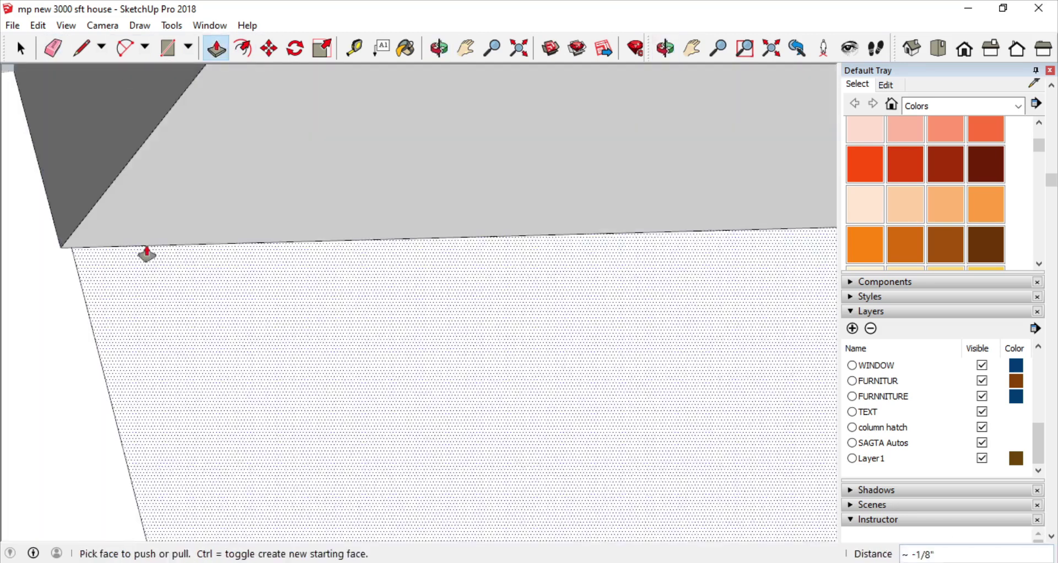
scroll(147, 250, down, 2)
mouse_move(246, 302)
middle_down()
mouse_move(227, 114)
mouse_move(755, 330)
mouse_move(531, 163)
middle_up()
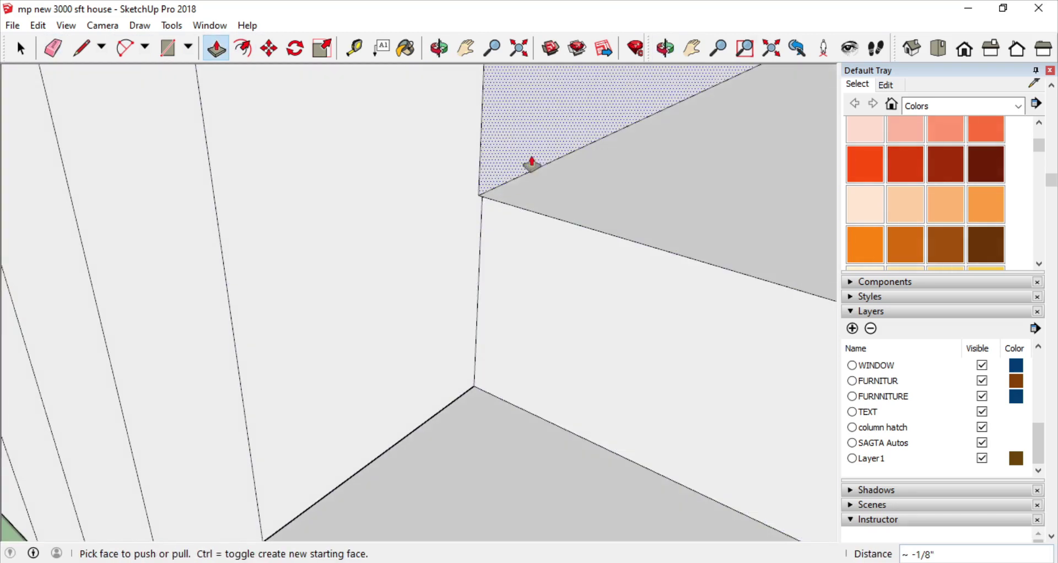
scroll(484, 245, down, 1)
scroll(484, 246, down, 3)
key(l)
scroll(515, 175, up, 1)
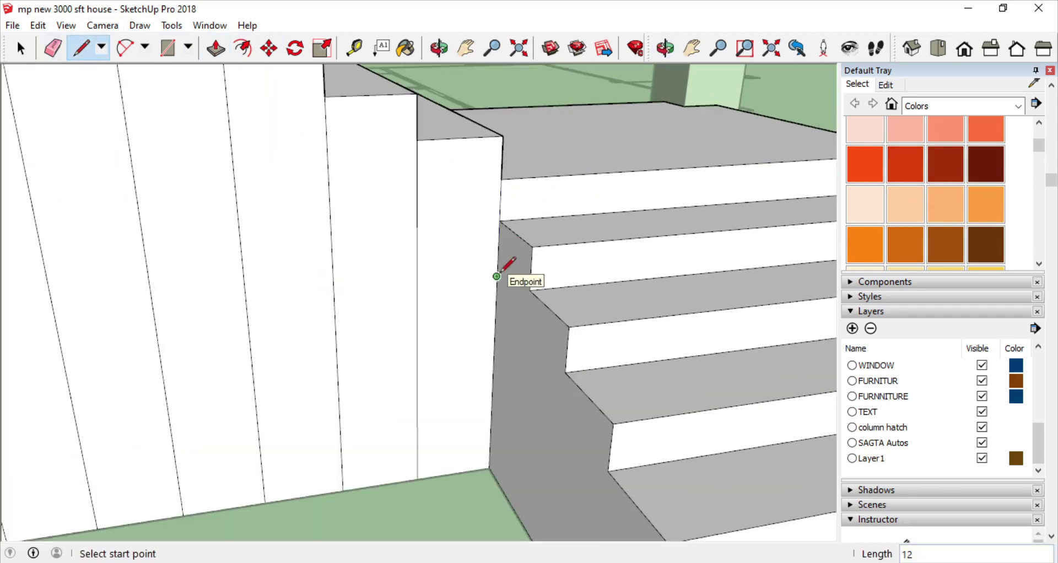
Orbit around to a side view of the stepped wall beside the upper flight.
scroll(501, 179, down, 3)
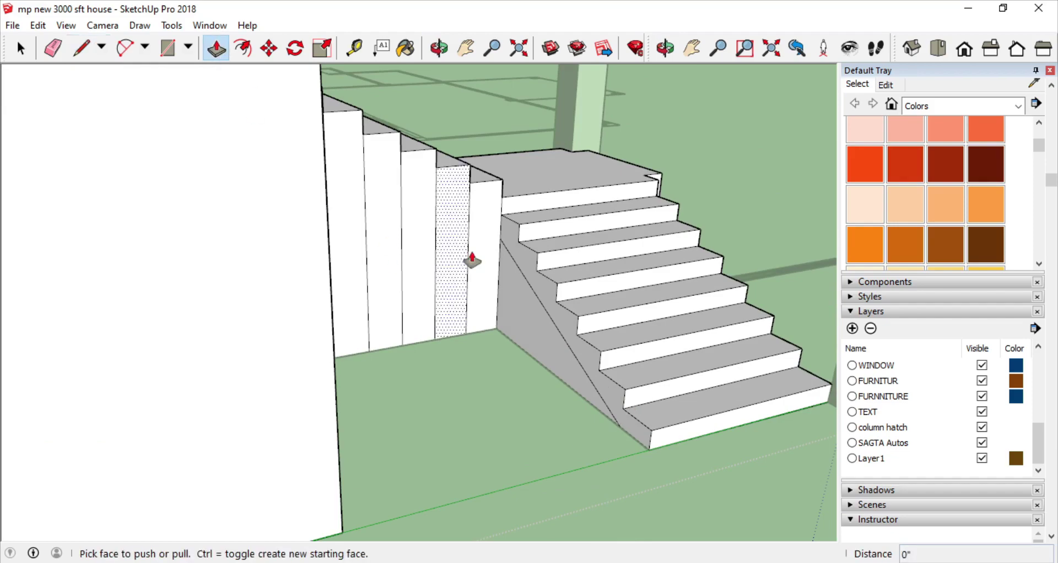
middle_drag(659, 197, 657, 331)
middle_drag(720, 149, 285, 194)
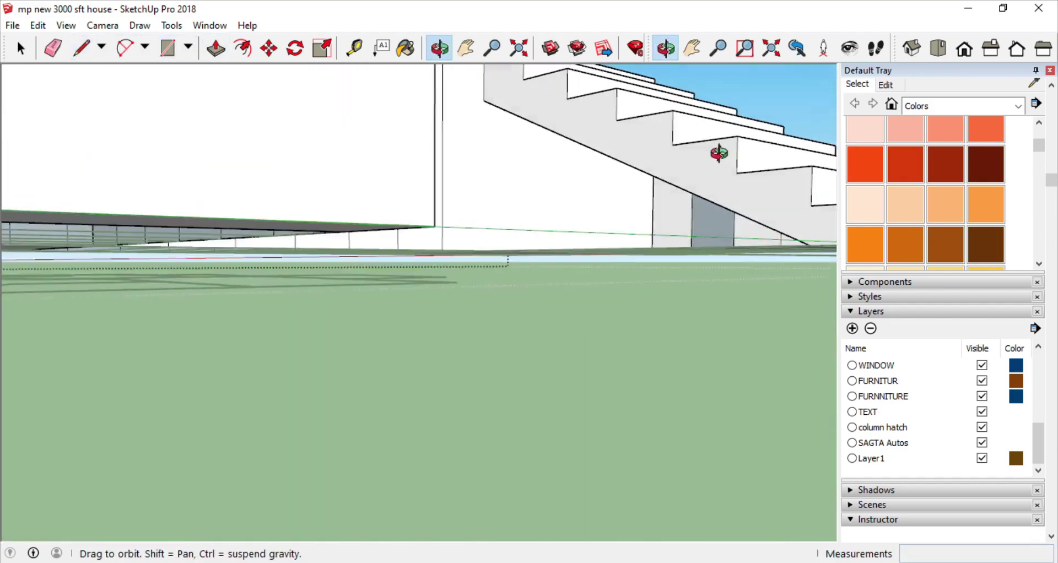
key(e)
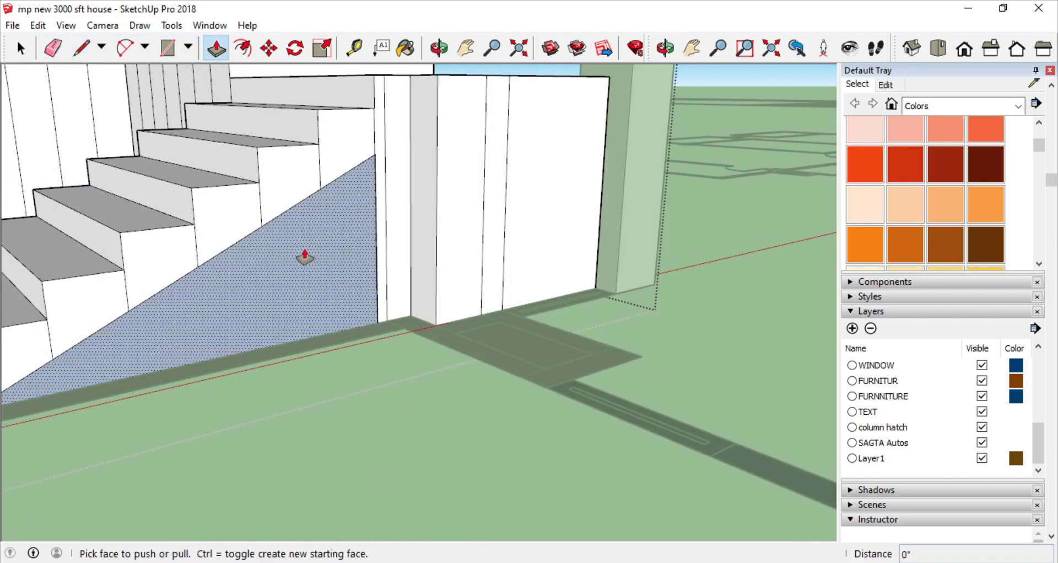
mouse_move(304, 257)
middle_down()
mouse_move(99, 201)
mouse_move(465, 253)
middle_up()
scroll(287, 259, up, 3)
key(e)
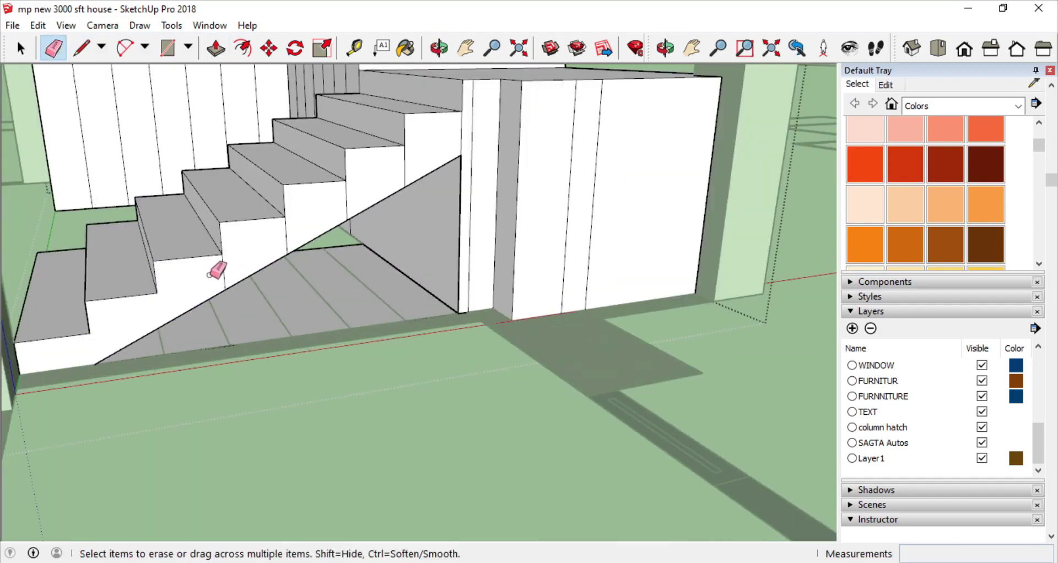
scroll(440, 138, up, 2)
middle_drag(479, 114, 338, 188)
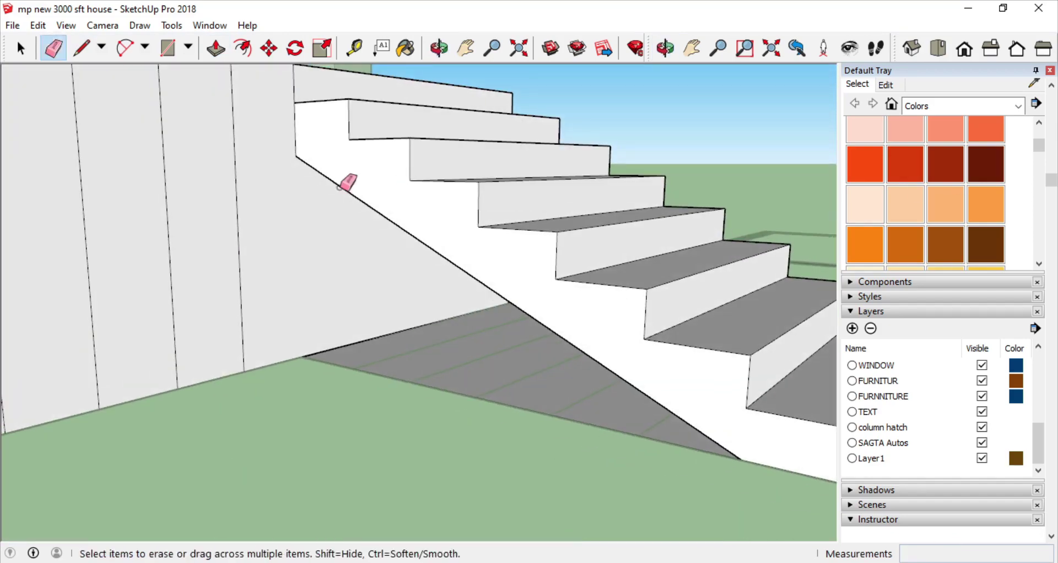
Erase the vertical seam edges on the stepped wall with the Eraser.
key(p)
scroll(270, 194, down, 3)
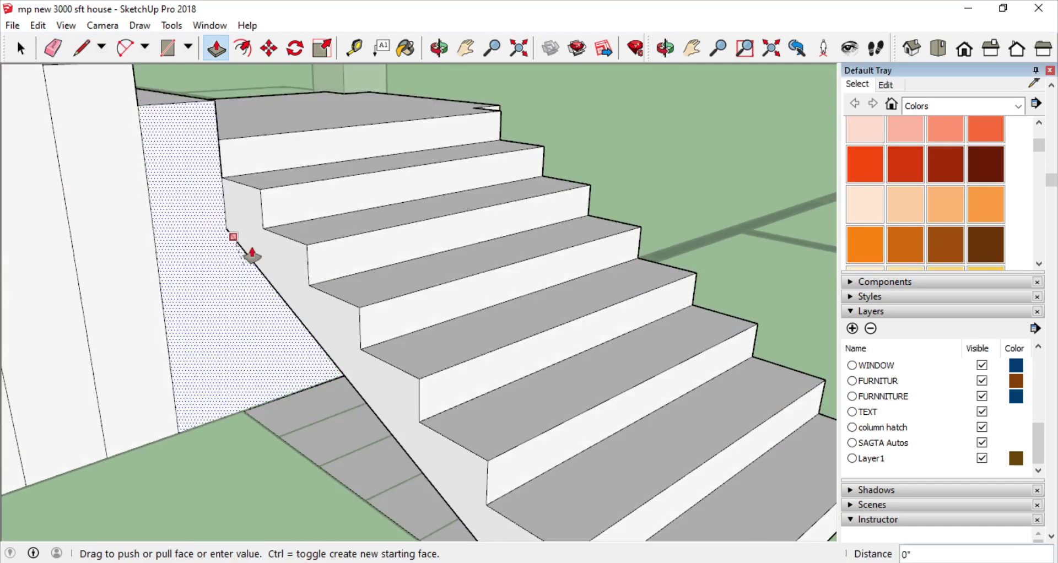
middle_drag(236, 236, 463, 229)
key(Escape)
middle_drag(398, 255, 325, 217)
scroll(330, 215, up, 2)
key(e)
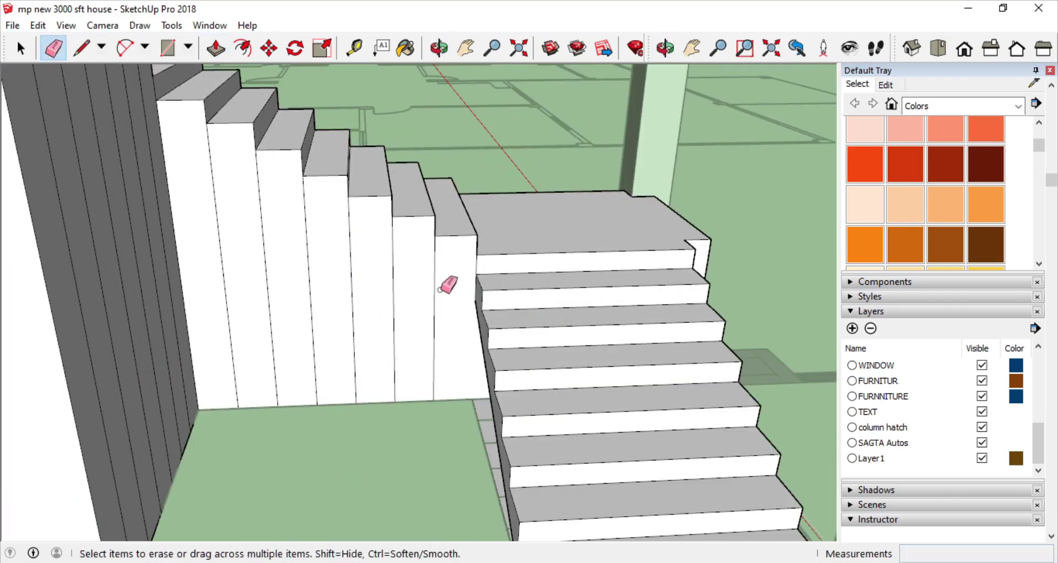
mouse_move(503, 240)
middle_down()
mouse_move(366, 237)
mouse_move(544, 330)
mouse_move(518, 266)
mouse_move(472, 236)
mouse_move(389, 219)
mouse_move(293, 236)
mouse_move(232, 182)
mouse_move(448, 265)
middle_up()
scroll(397, 241, up, 2)
Draw a trial diagonal line across the stair side wall, then erase it.
key(l)
scroll(167, 107, up, 3)
click(167, 108)
click(175, 172)
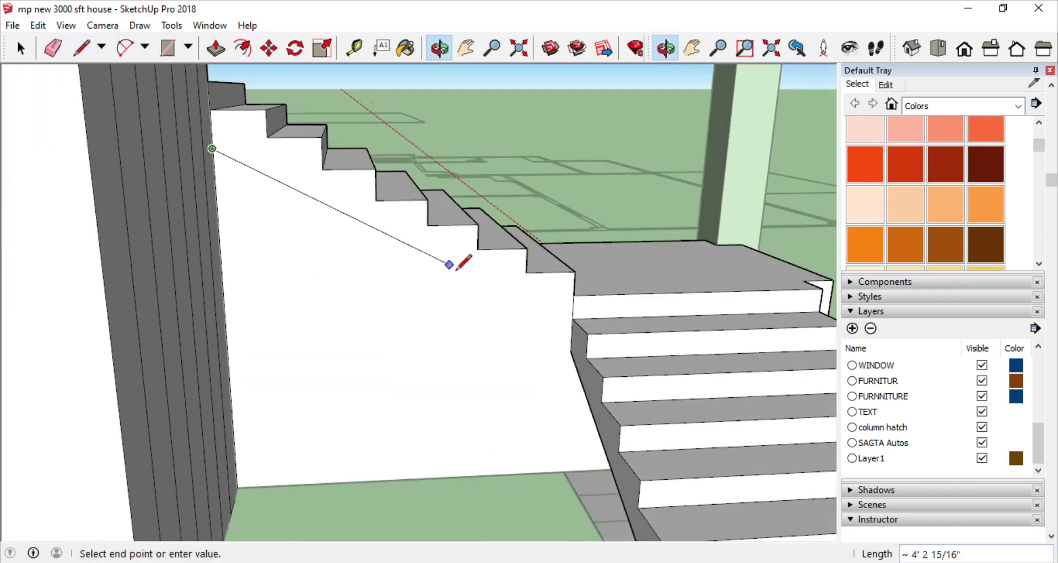
click(572, 319)
mouse_move(572, 319)
middle_down()
mouse_move(201, 165)
mouse_move(567, 428)
mouse_move(994, 214)
mouse_move(672, 483)
middle_up()
scroll(672, 483, up, 5)
scroll(401, 175, up, 2)
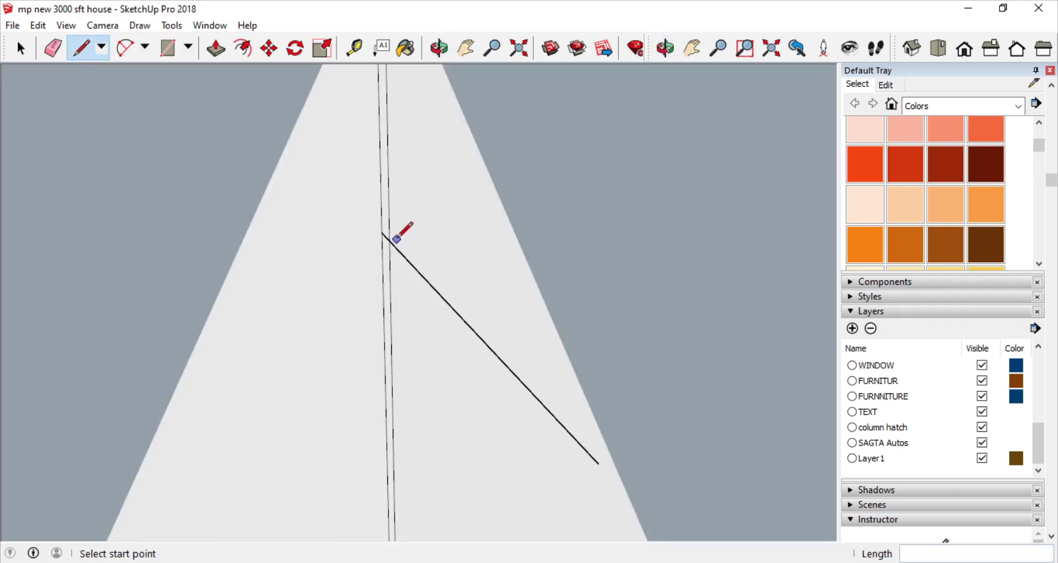
click(398, 249)
mouse_move(398, 249)
middle_down()
mouse_move(441, 313)
mouse_move(394, 267)
mouse_move(399, 293)
mouse_move(256, 132)
middle_up()
scroll(238, 229, up, 2)
mouse_move(239, 229)
middle_down()
mouse_move(614, 120)
mouse_move(314, 309)
mouse_move(432, 253)
middle_up()
Draw a line on the step edge and push the face below the flight in slightly.
key(l)
click(431, 104)
middle_drag(432, 103, 535, 106)
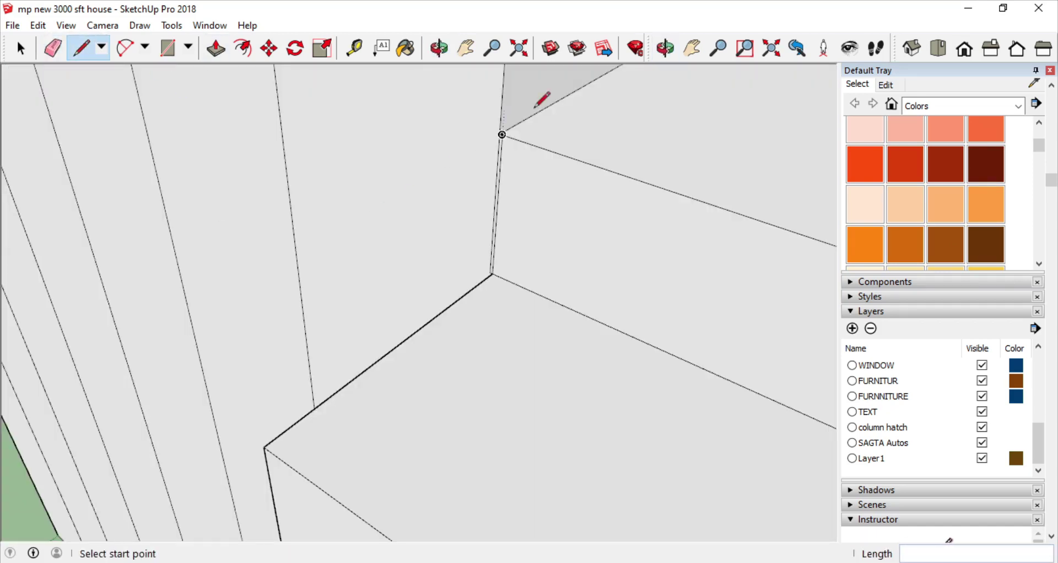
click(62, 49)
key(p)
click(501, 123)
scroll(132, 83, up, 3)
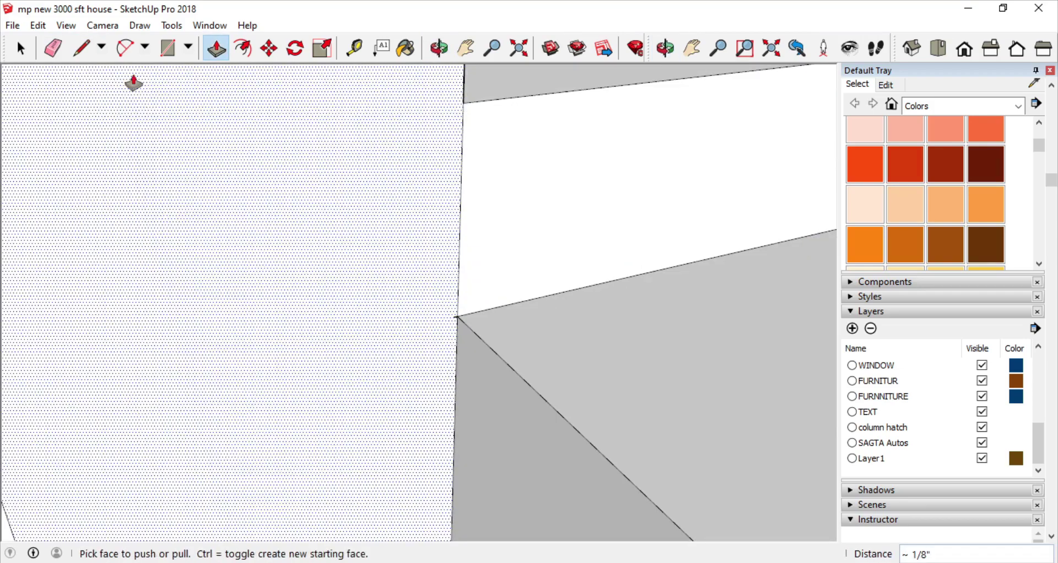
key(e)
middle_drag(132, 82, 447, 317)
scroll(447, 318, down, 5)
middle_drag(457, 192, 451, 210)
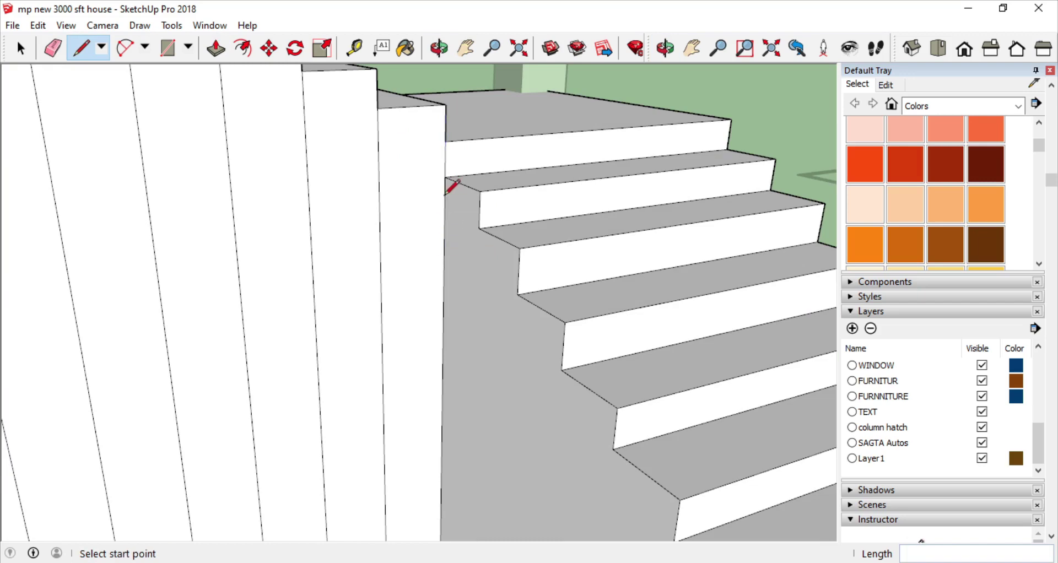
Draw the diagonal line from the stringer corner to the landing corner.
click(443, 225)
mouse_move(444, 224)
middle_down()
mouse_move(727, 314)
mouse_move(774, 284)
mouse_move(263, 66)
middle_up()
click(775, 284)
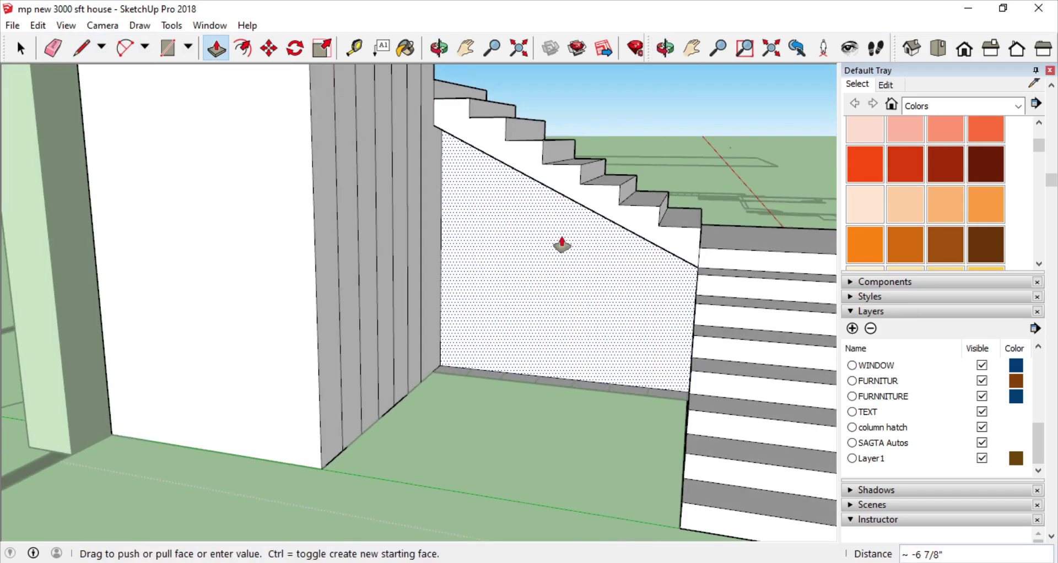
Push away the mass under the flight and split the wall below the landing with a line.
click(554, 241)
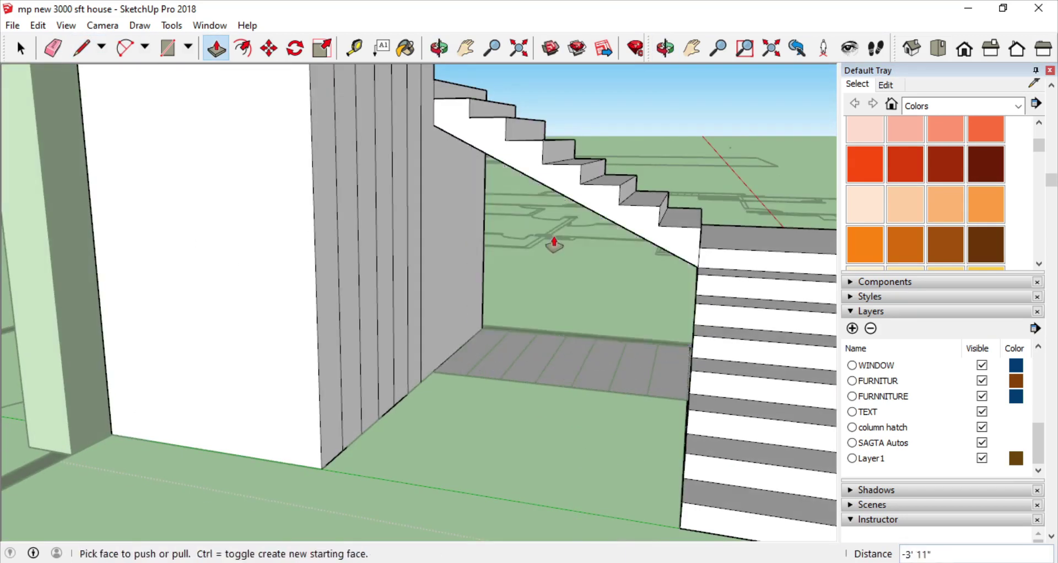
mouse_move(554, 240)
middle_down()
mouse_move(755, 236)
mouse_move(751, 257)
mouse_move(160, 87)
middle_up()
key(l)
click(554, 334)
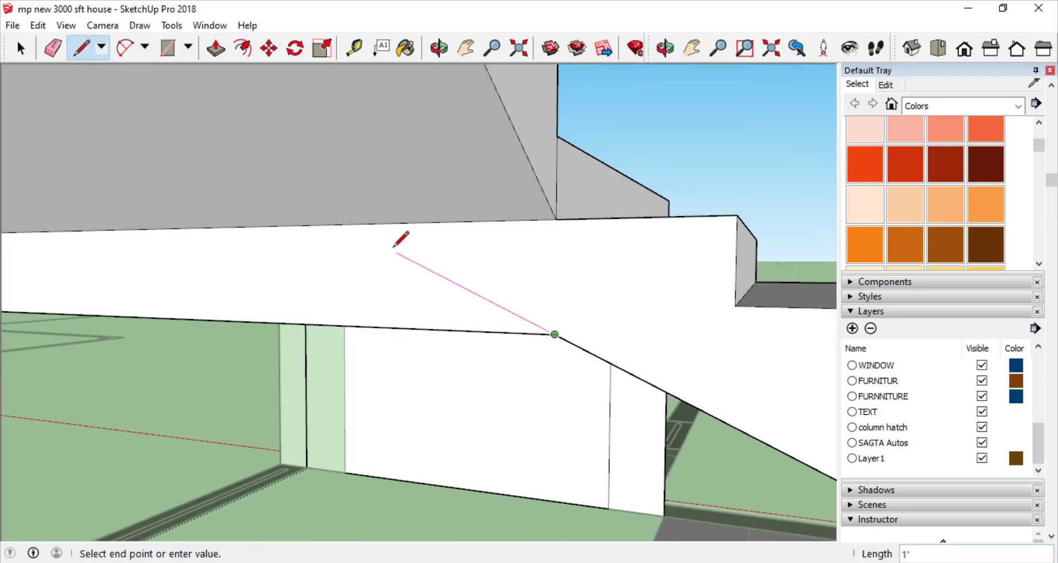
key(p)
mouse_move(408, 273)
middle_down()
mouse_move(291, 283)
mouse_move(644, 389)
mouse_move(342, 302)
middle_up()
click(291, 284)
Erase the extra edge on the wall and push back the wall face under the landing.
click(53, 47)
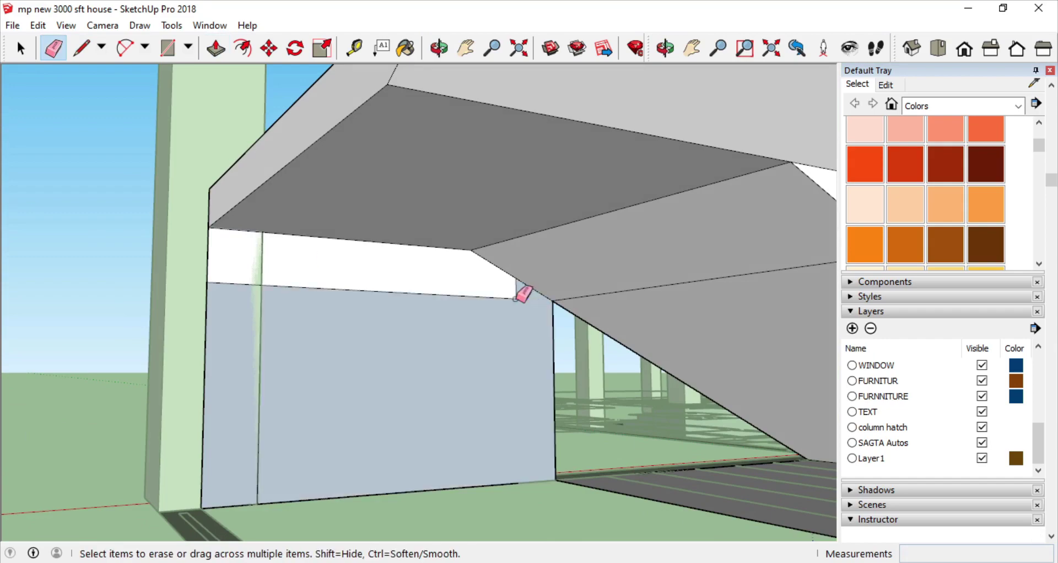
click(259, 285)
click(216, 48)
click(395, 350)
mouse_move(394, 351)
middle_down()
mouse_move(461, 342)
mouse_move(440, 380)
mouse_move(727, 359)
mouse_move(408, 293)
middle_up()
scroll(337, 396, down, 3)
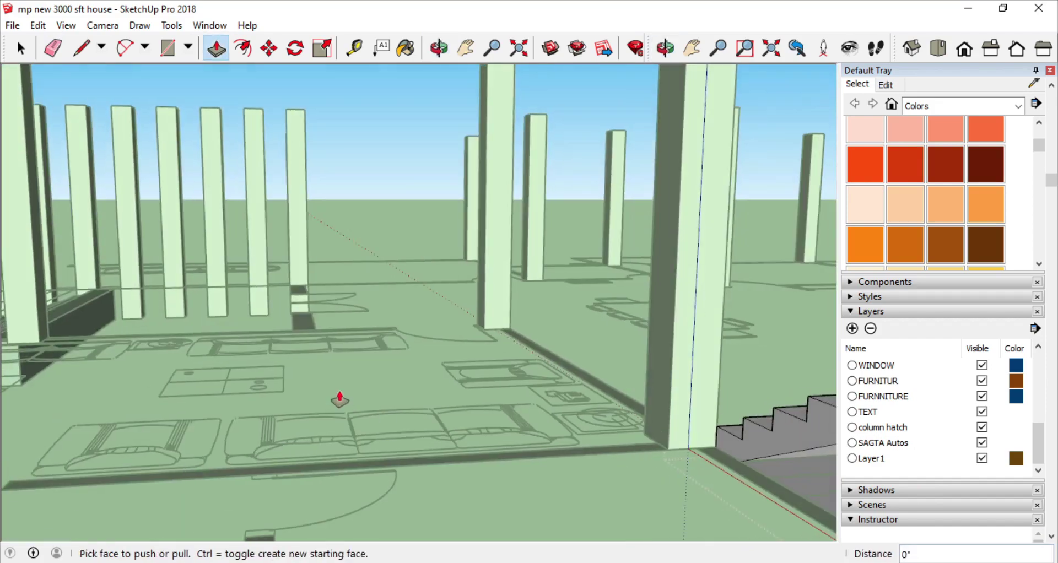
scroll(526, 332, down, 5)
scroll(526, 332, up, 10)
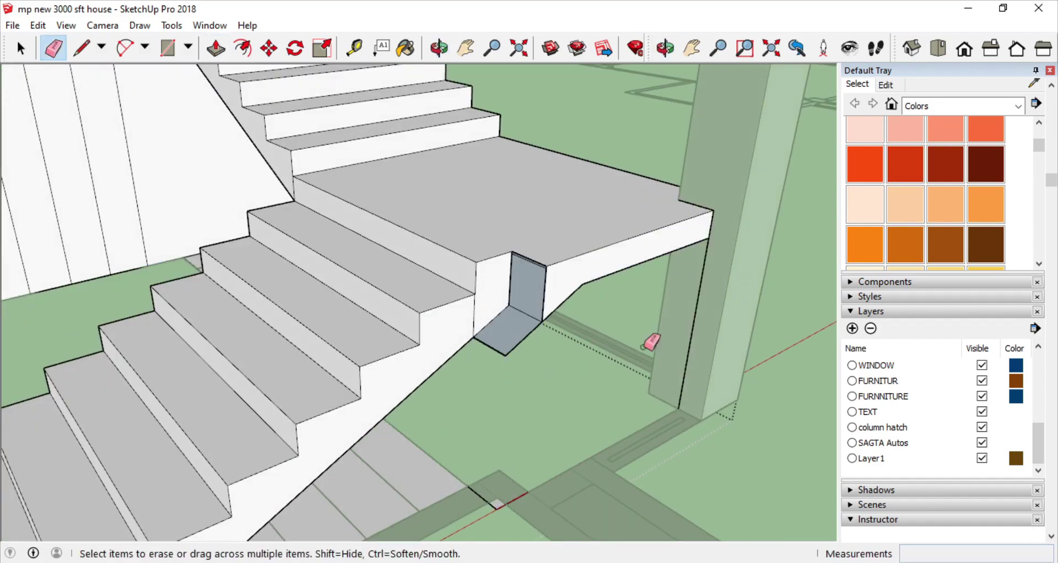
Draw a rectangle in the notch at the landing corner and push it down to the ground.
mouse_move(650, 341)
middle_down()
mouse_move(524, 325)
mouse_move(491, 229)
mouse_move(557, 243)
middle_up()
key(r)
scroll(559, 239, up, 4)
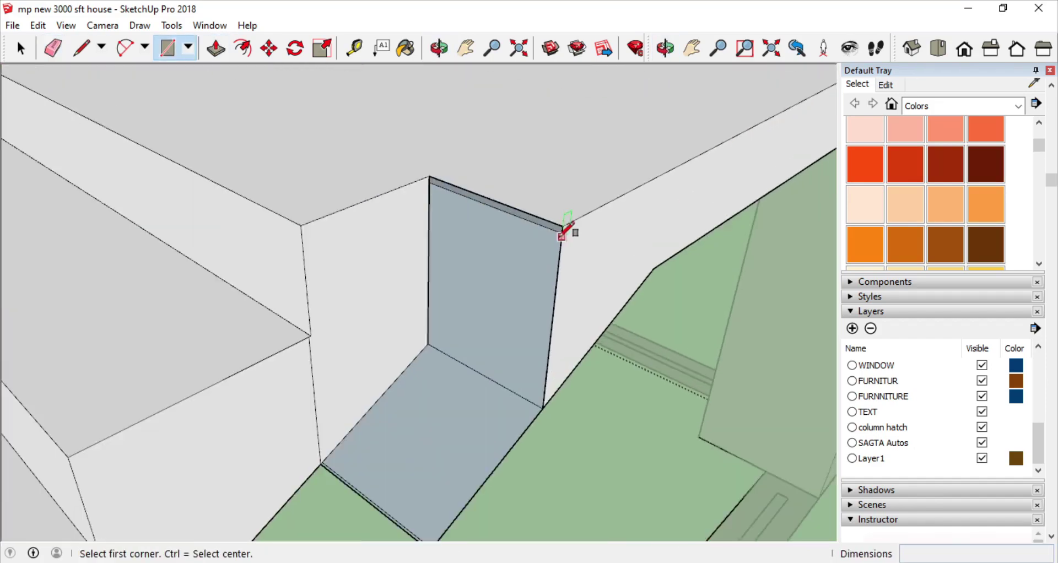
scroll(562, 234, down, 2)
mouse_move(283, 181)
middle_down()
mouse_move(470, 271)
mouse_move(288, 230)
middle_up()
key(p)
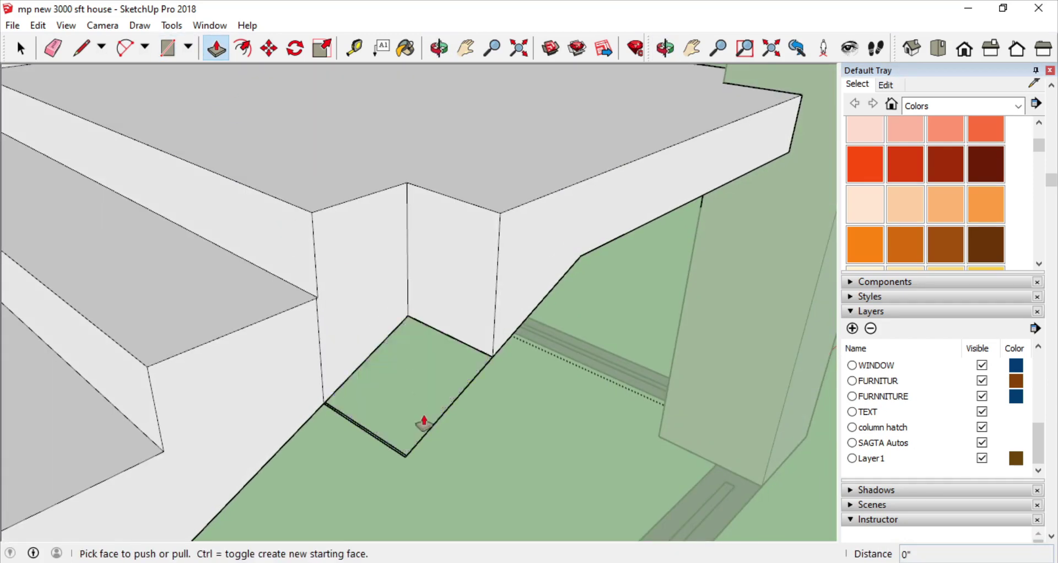
middle_drag(423, 423, 401, 469)
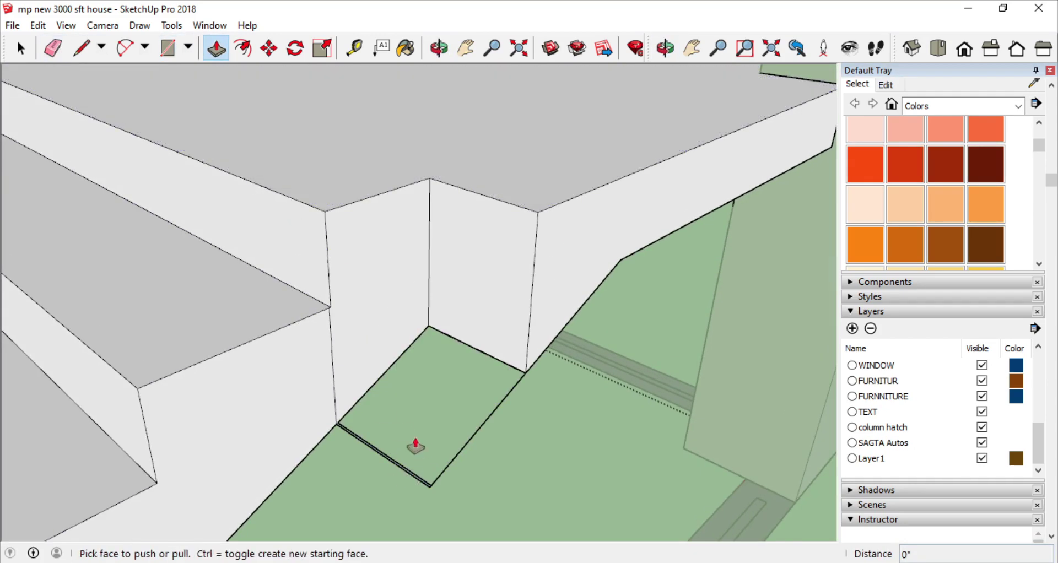
mouse_move(242, 233)
middle_down()
mouse_move(397, 325)
mouse_move(271, 106)
mouse_move(239, 196)
mouse_move(389, 290)
mouse_move(517, 267)
mouse_move(524, 230)
mouse_move(300, 66)
mouse_move(685, 105)
mouse_move(413, 333)
mouse_move(342, 433)
mouse_move(357, 352)
mouse_move(406, 383)
mouse_move(467, 283)
mouse_move(472, 391)
mouse_move(382, 402)
mouse_move(408, 257)
mouse_move(237, 104)
mouse_move(453, 355)
mouse_move(366, 196)
mouse_move(231, 132)
middle_up()
scroll(417, 208, up, 3)
Tidy leftover edges and begin a line on the stepped wall of the adjoining flight.
key(e)
key(space)
mouse_move(471, 319)
middle_down()
mouse_move(585, 222)
mouse_move(349, 137)
mouse_move(243, 132)
mouse_move(148, 161)
mouse_move(600, 304)
middle_up()
click(585, 212)
Orbit and zoom to frame the stepped side of the upper flight and the landing.
scroll(600, 304, down, 5)
scroll(347, 201, up, 5)
middle_drag(347, 201, 274, 249)
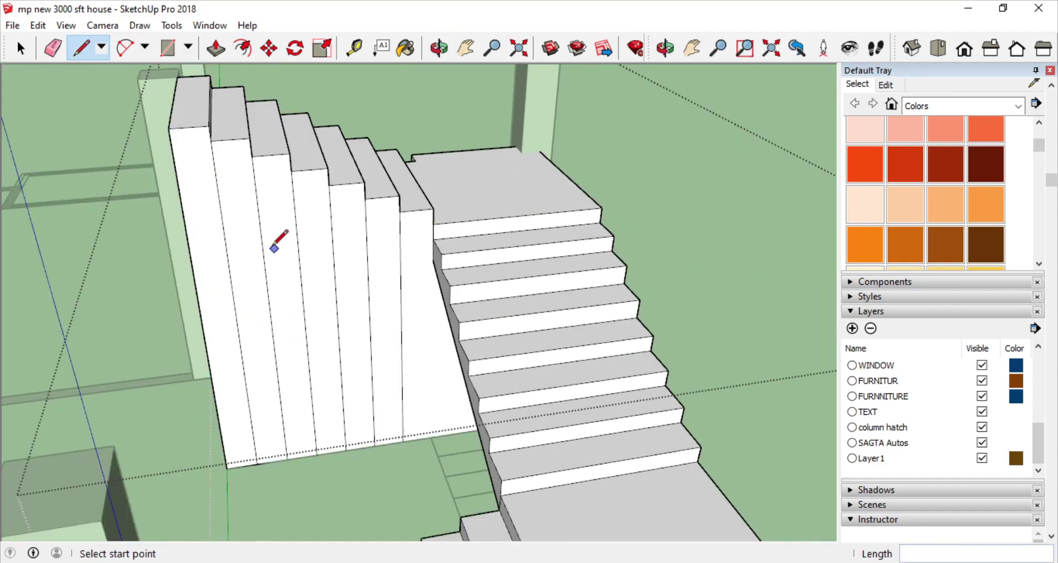
middle_drag(168, 128, 479, 233)
scroll(399, 260, up, 3)
scroll(359, 266, up, 2)
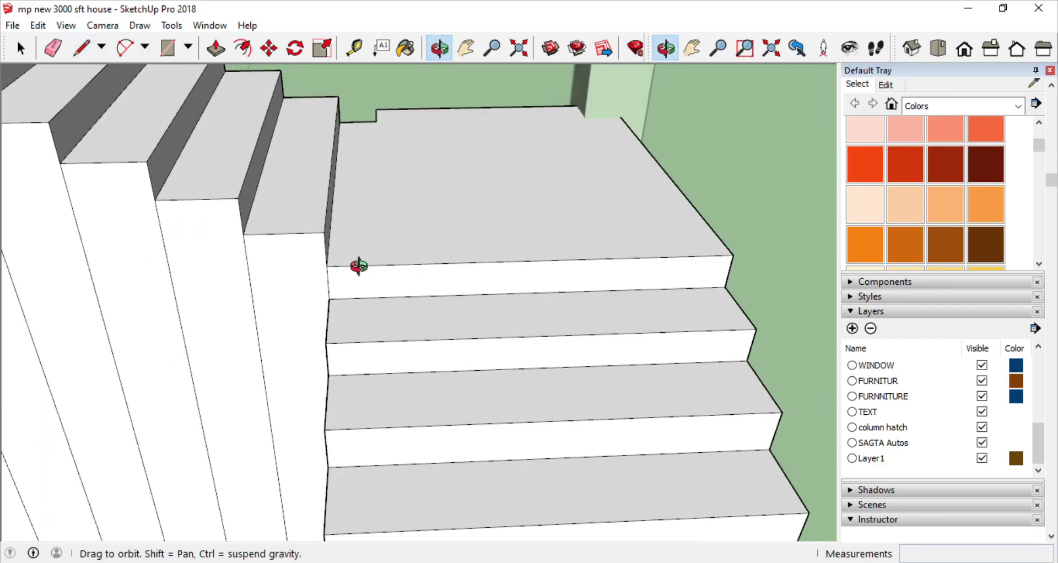
scroll(427, 279, up, 2)
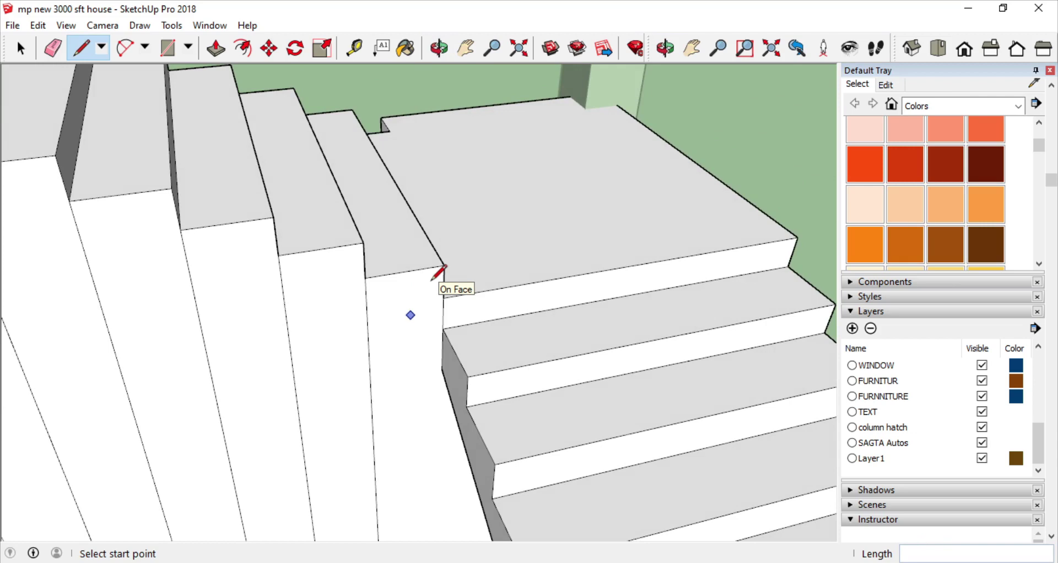
scroll(433, 279, down, 5)
scroll(483, 330, down, 2)
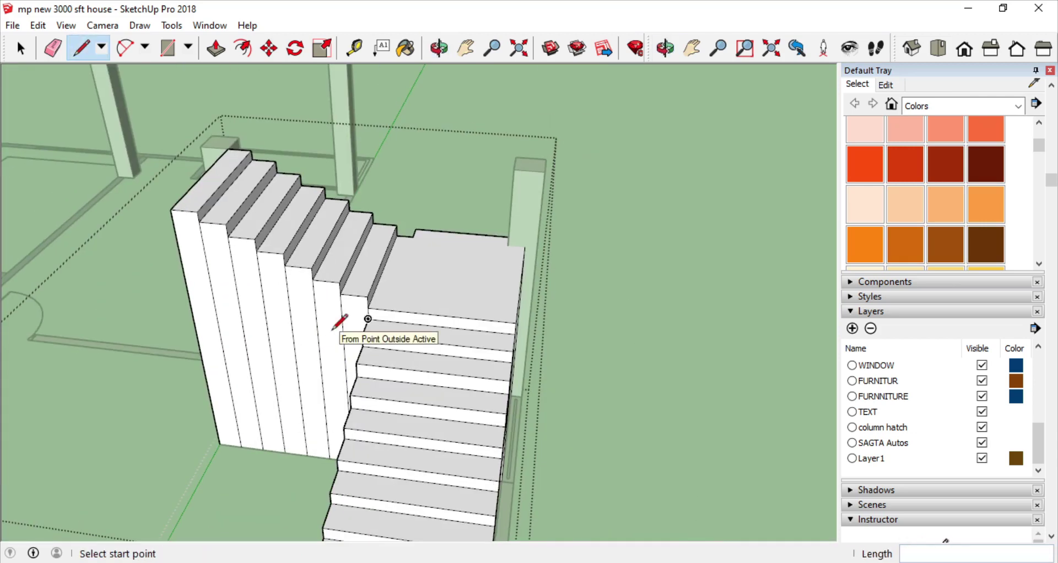
middle_drag(224, 223, 236, 184)
scroll(223, 303, up, 3)
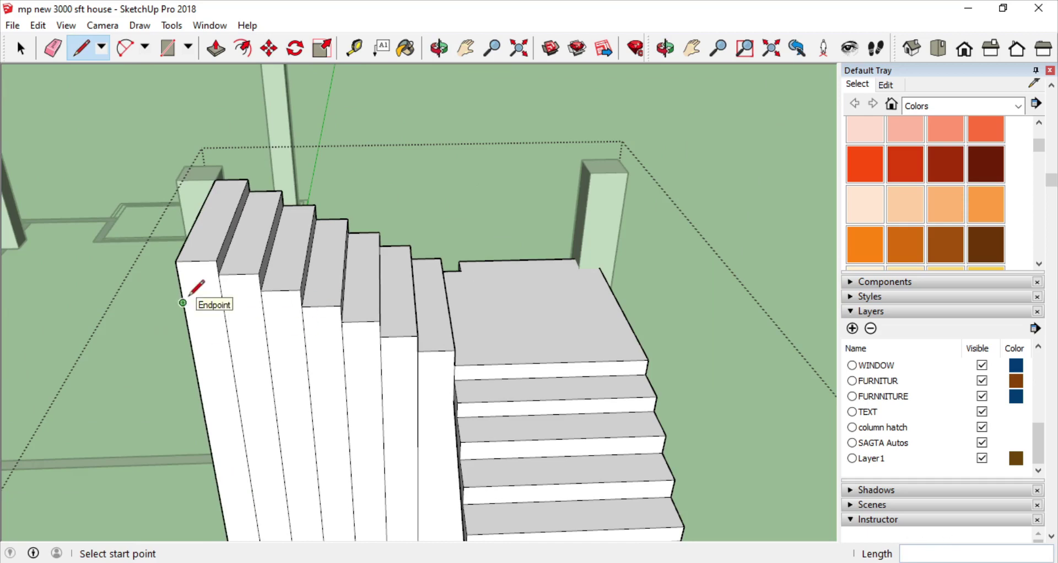
scroll(503, 329, up, 2)
scroll(619, 336, up, 2)
scroll(609, 280, up, 2)
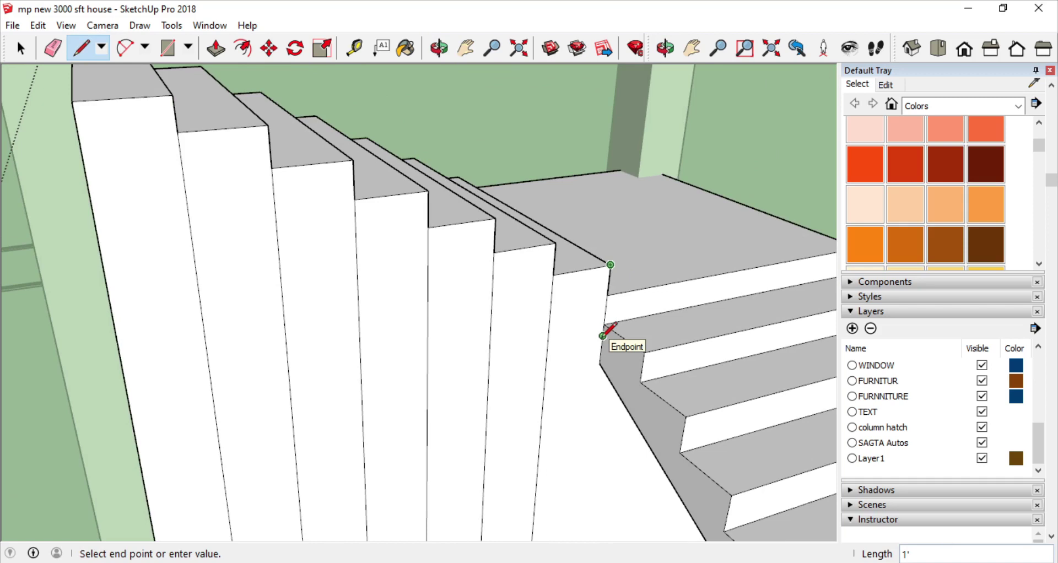
scroll(603, 336, down, 1)
click(602, 317)
scroll(127, 204, down, 5)
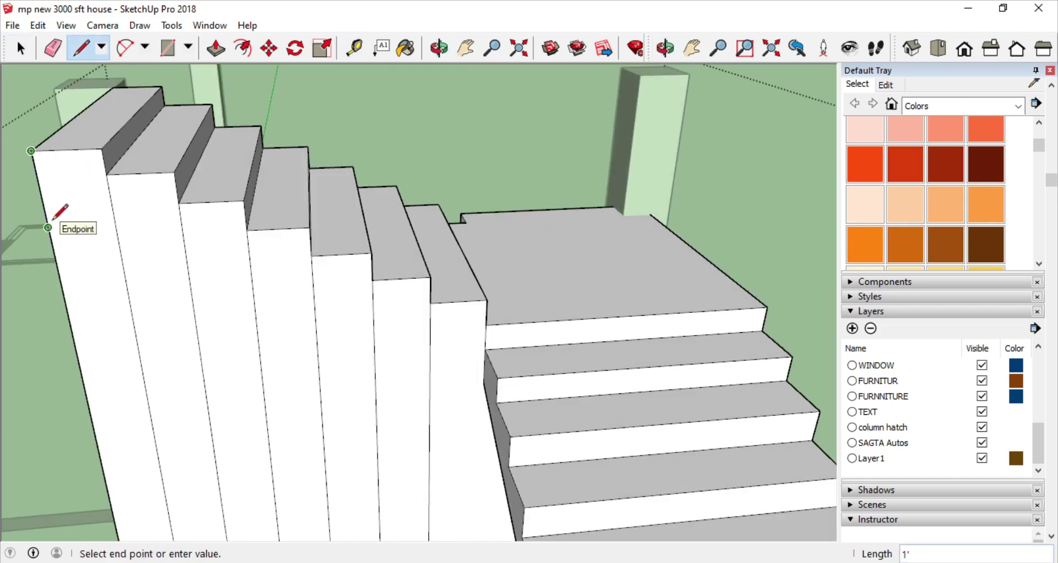
Draw a sloped line along the stair side to the landing corner and erase the step seams.
click(101, 249)
middle_drag(101, 249, 571, 333)
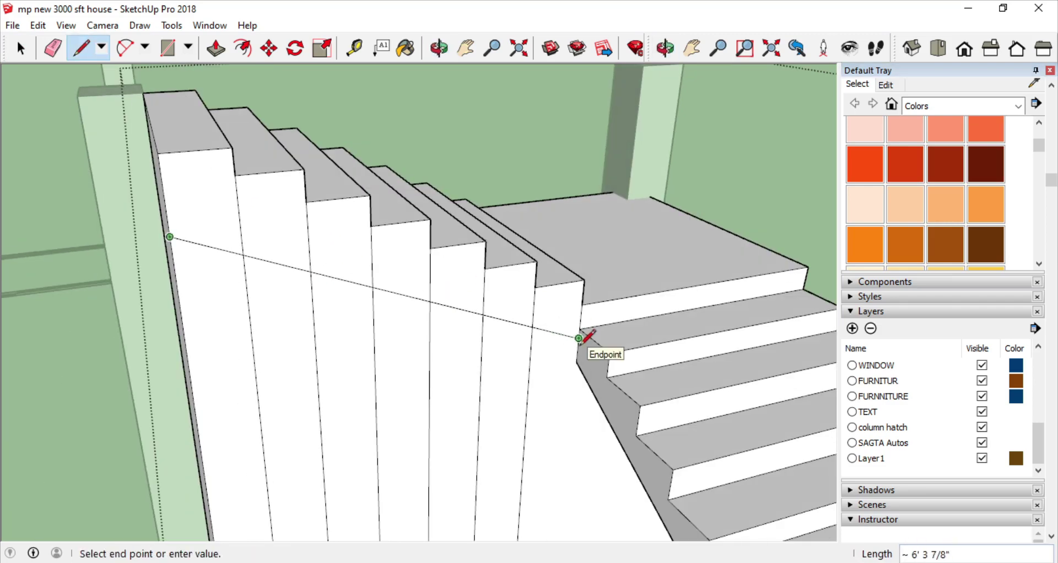
scroll(464, 274, down, 3)
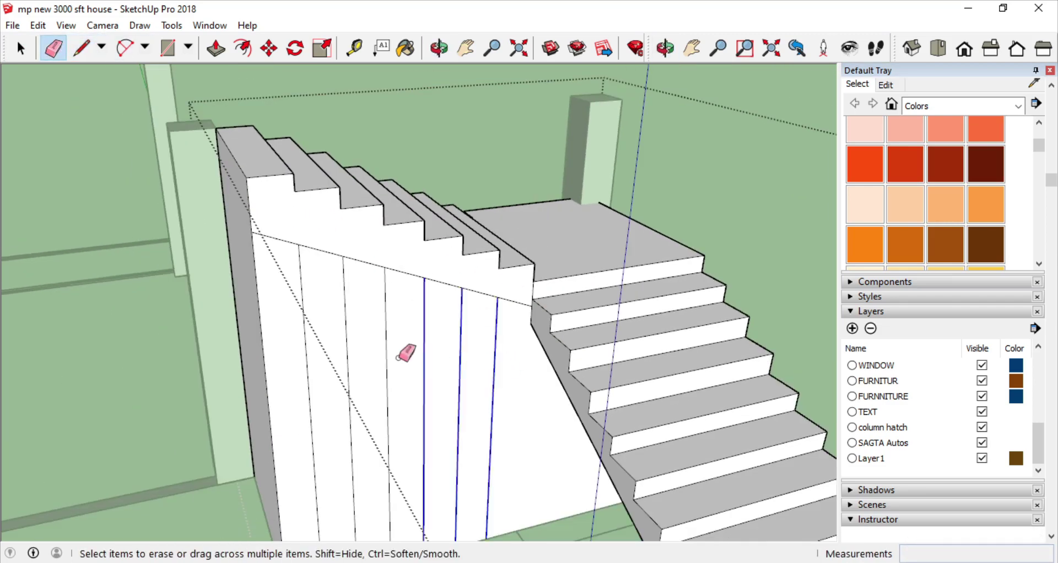
middle_drag(401, 349, 510, 274)
Push the face below the sloped line through to remove it, then pick the remaining face.
key(p)
click(524, 326)
click(369, 255)
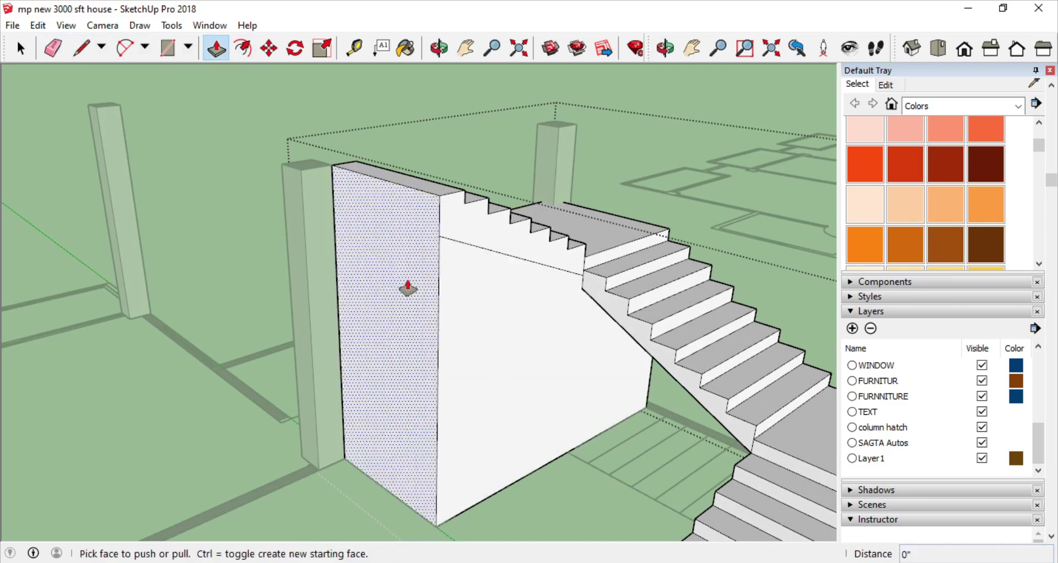
mouse_move(405, 289)
middle_down()
mouse_move(685, 346)
mouse_move(382, 307)
mouse_move(140, 101)
mouse_move(368, 306)
middle_up()
click(382, 307)
key(e)
mouse_move(417, 366)
middle_down()
mouse_move(609, 213)
mouse_move(342, 333)
mouse_move(345, 302)
mouse_move(494, 372)
mouse_move(755, 338)
mouse_move(347, 364)
mouse_move(381, 384)
mouse_move(538, 331)
middle_up()
key(p)
scroll(538, 330, up, 5)
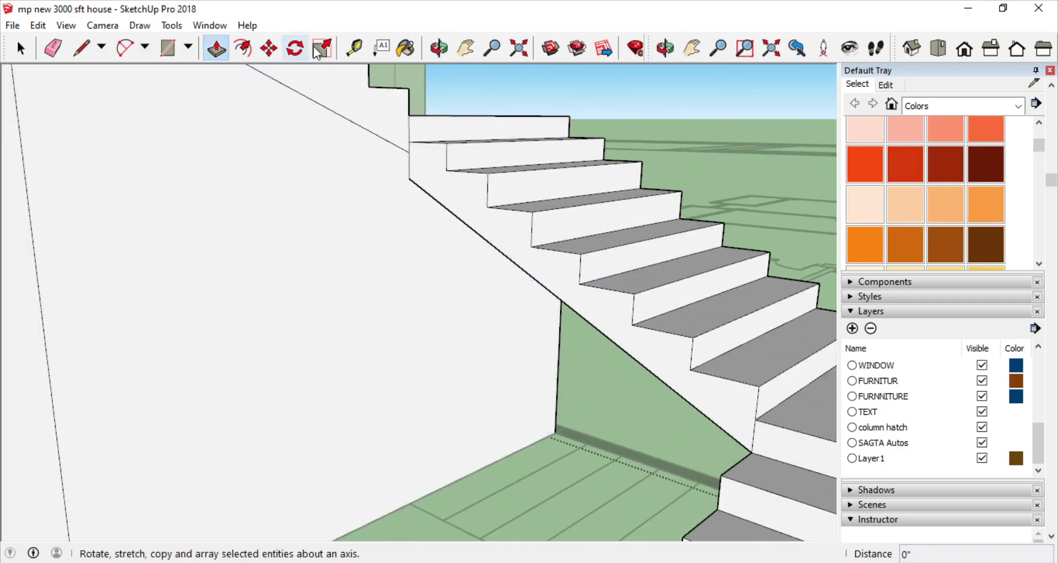
Measure down from the step corner and inspect the upper flight from above.
click(586, 294)
mouse_move(586, 294)
middle_down()
mouse_move(538, 319)
mouse_move(132, 96)
middle_up()
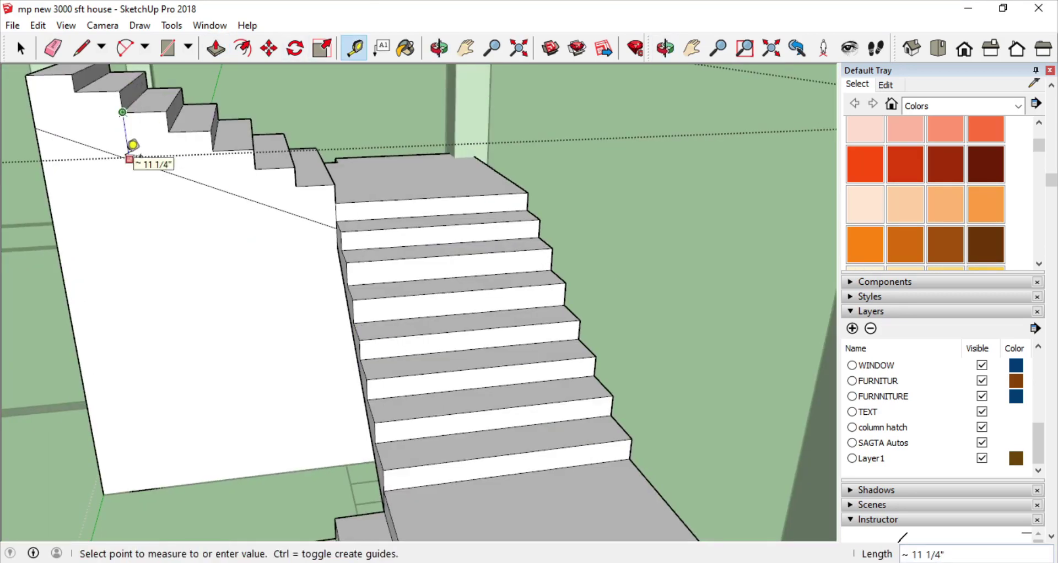
scroll(156, 124, up, 3)
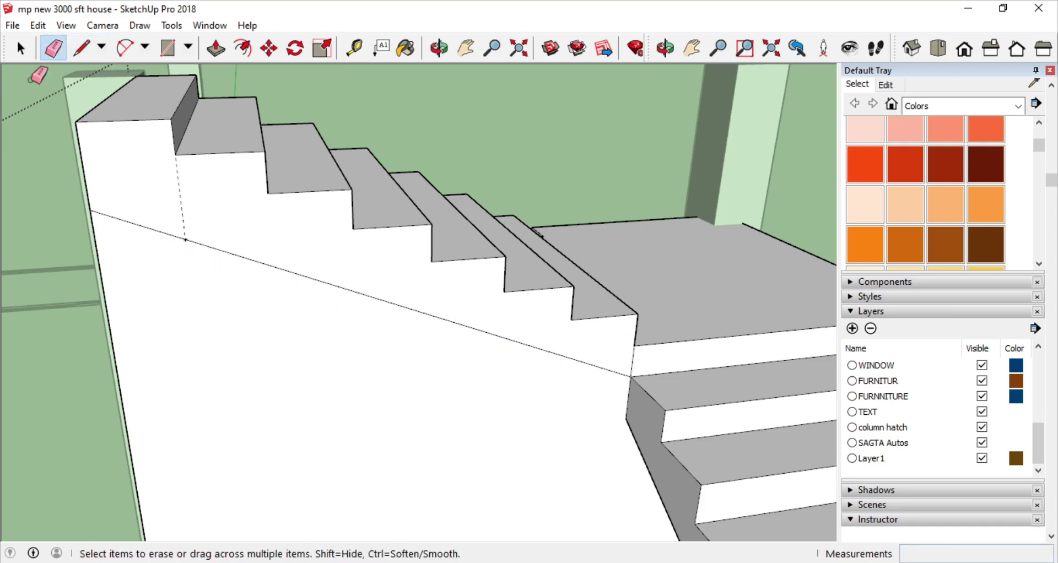
middle_drag(184, 205, 347, 246)
scroll(346, 251, up, 3)
scroll(345, 255, down, 3)
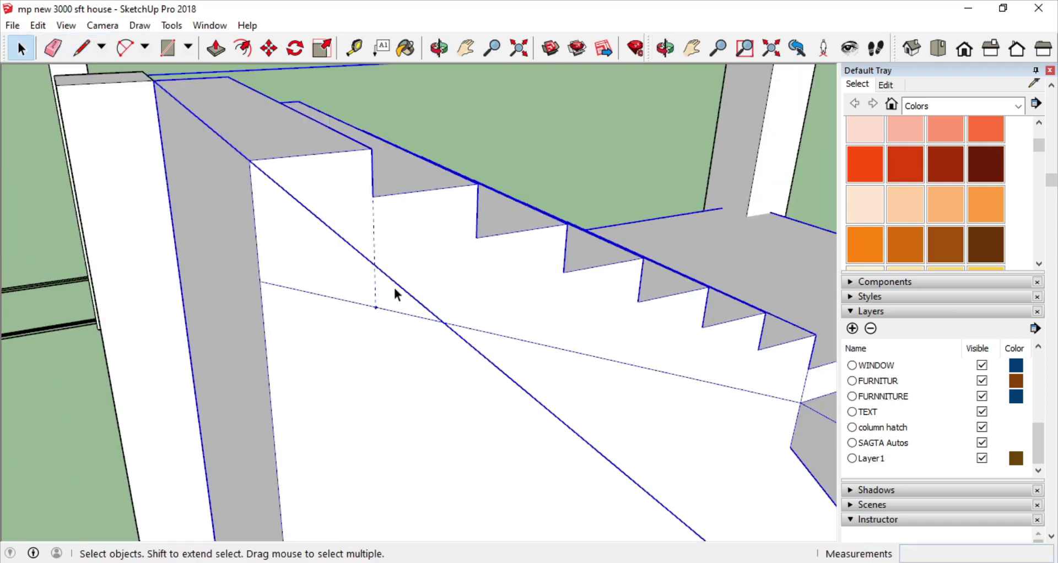
mouse_move(394, 292)
middle_down()
mouse_move(391, 233)
mouse_move(232, 244)
mouse_move(397, 356)
middle_up()
Push the block under the upper flight back through, then push away the leftover face.
key(e)
scroll(468, 336, up, 3)
key(p)
scroll(338, 262, down, 2)
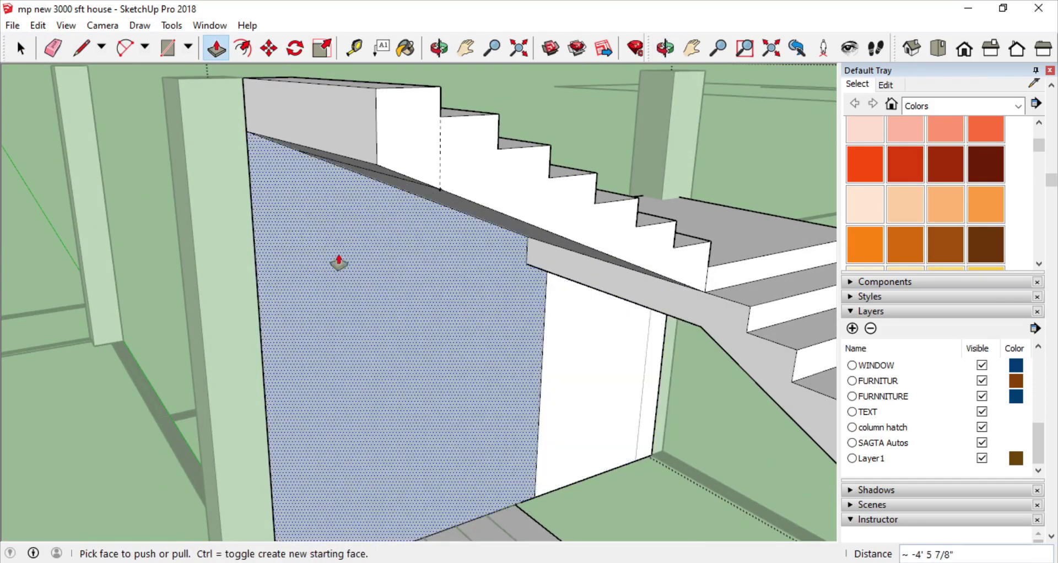
mouse_move(337, 262)
middle_down()
mouse_move(461, 260)
mouse_move(524, 295)
middle_up()
scroll(461, 260, down, 5)
scroll(476, 244, up, 8)
middle_drag(476, 244, 337, 66)
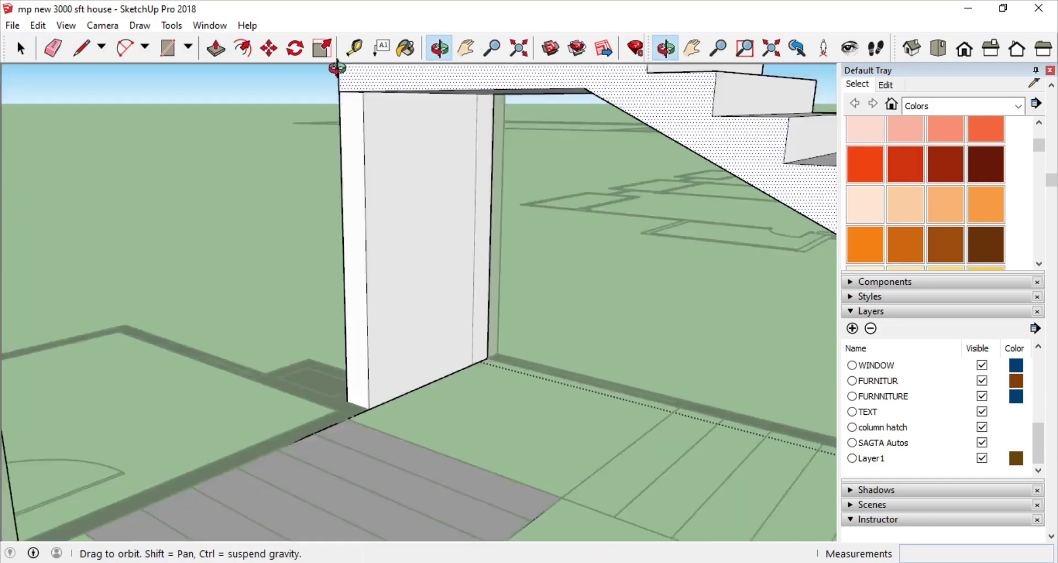
click(390, 149)
click(365, 170)
mouse_move(365, 170)
middle_down()
mouse_move(404, 188)
mouse_move(371, 206)
mouse_move(378, 322)
middle_up()
Split the flight's end face with a line and push it back 7".
key(e)
scroll(365, 315, up, 3)
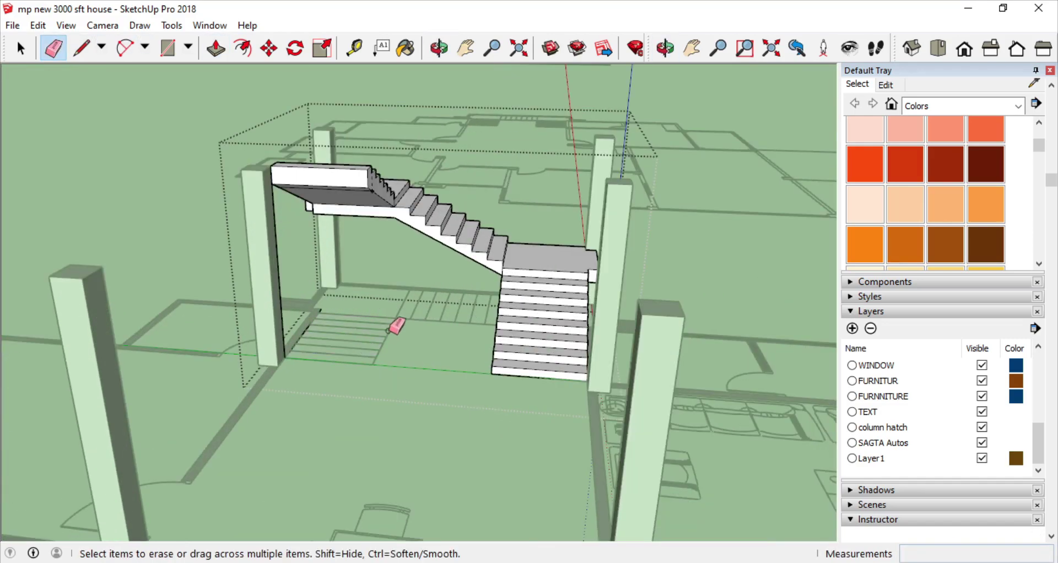
scroll(326, 301, up, 3)
mouse_move(378, 178)
middle_down()
mouse_move(371, 126)
mouse_move(326, 201)
middle_up()
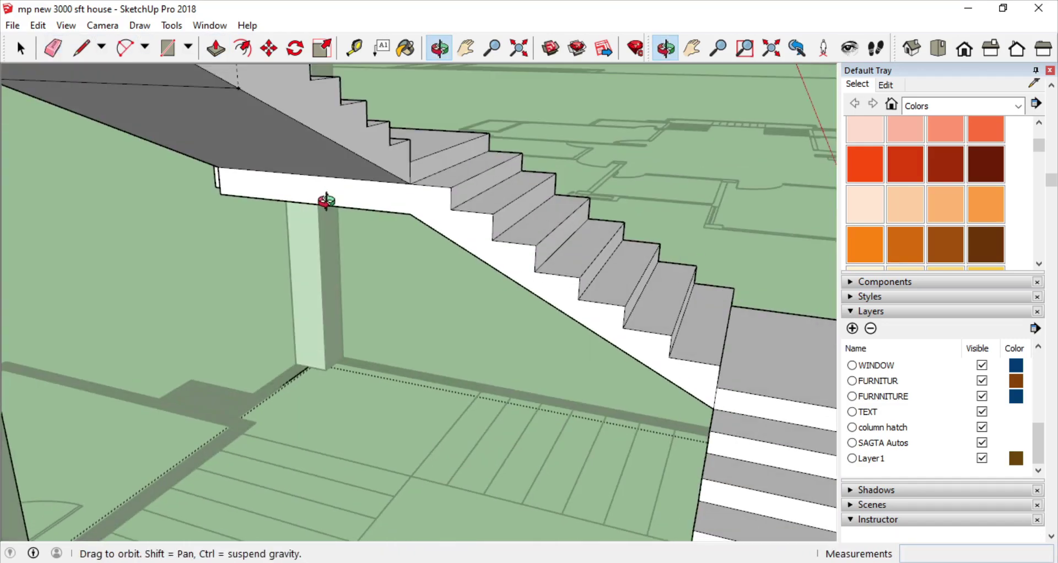
click(81, 48)
scroll(488, 175, up, 3)
click(393, 132)
mouse_move(393, 132)
middle_down()
mouse_move(663, 142)
mouse_move(521, 182)
middle_up()
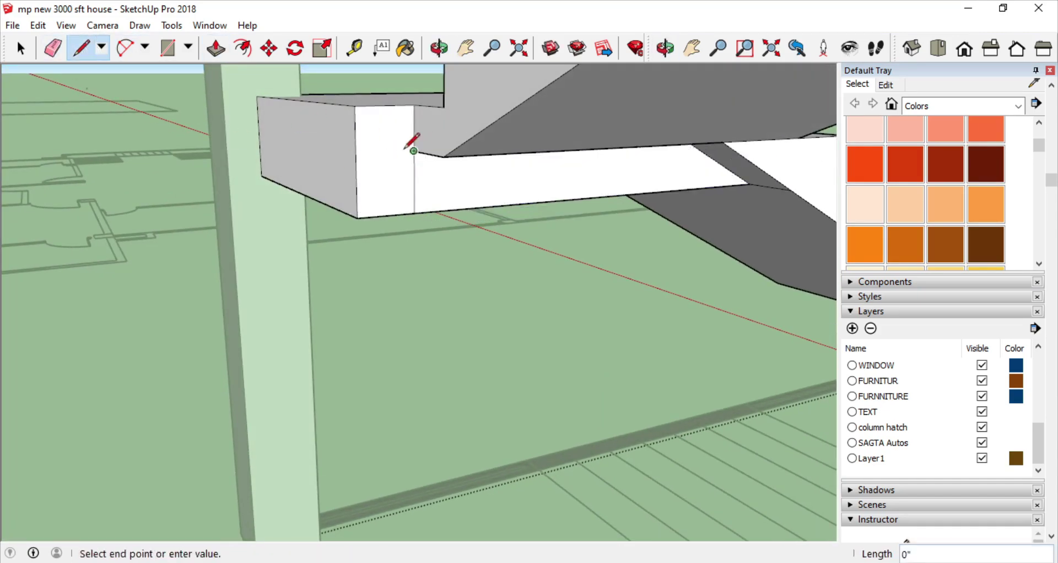
text(7)
key(Return)
mouse_move(387, 181)
middle_down()
mouse_move(448, 101)
mouse_move(423, 154)
mouse_move(604, 184)
mouse_move(448, 213)
mouse_move(385, 176)
mouse_move(516, 188)
mouse_move(494, 259)
mouse_move(472, 457)
mouse_move(236, 82)
mouse_move(352, 60)
mouse_move(307, 295)
mouse_move(337, 137)
mouse_move(604, 293)
middle_up()
Measure an offset from the riser corner and draw a line parallel to the flight's underside.
key(e)
key(space)
key(t)
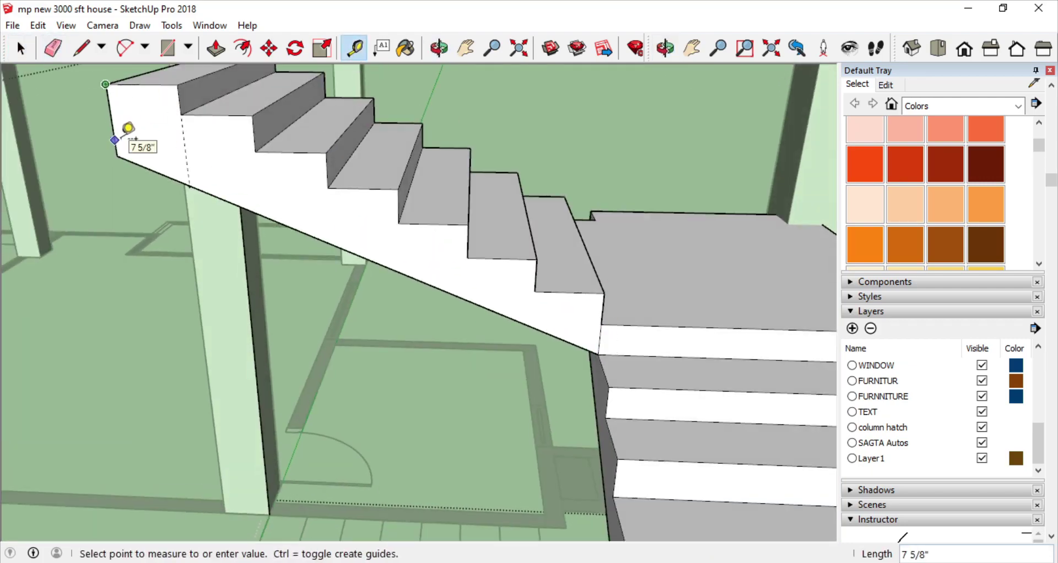
mouse_move(128, 129)
middle_down()
mouse_move(643, 220)
mouse_move(557, 303)
mouse_move(460, 204)
mouse_move(472, 257)
mouse_move(472, 205)
mouse_move(201, 236)
mouse_move(474, 255)
mouse_move(631, 214)
mouse_move(338, 139)
middle_up()
click(549, 261)
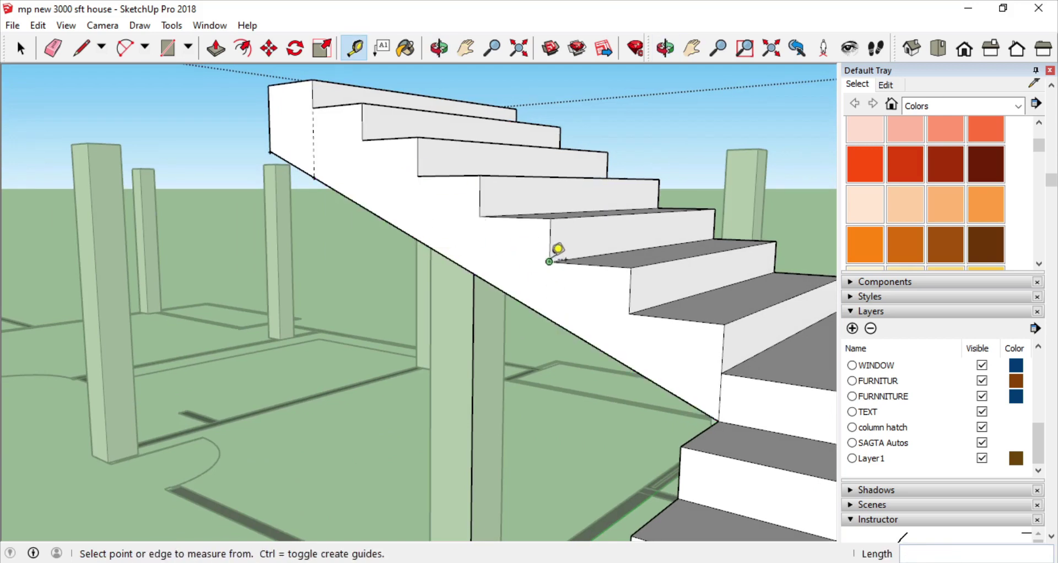
middle_drag(520, 303, 484, 275)
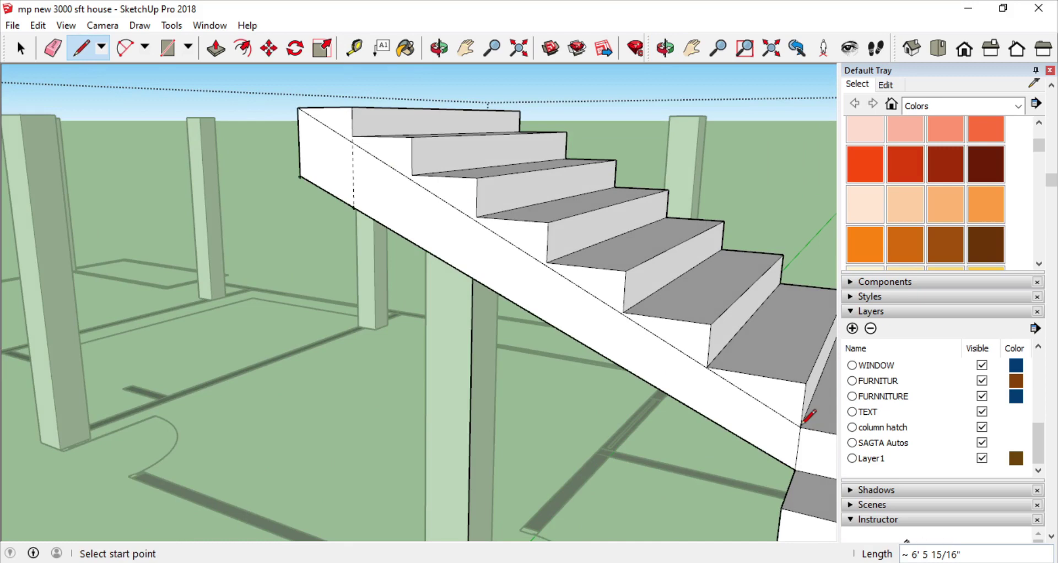
middle_drag(298, 142, 481, 183)
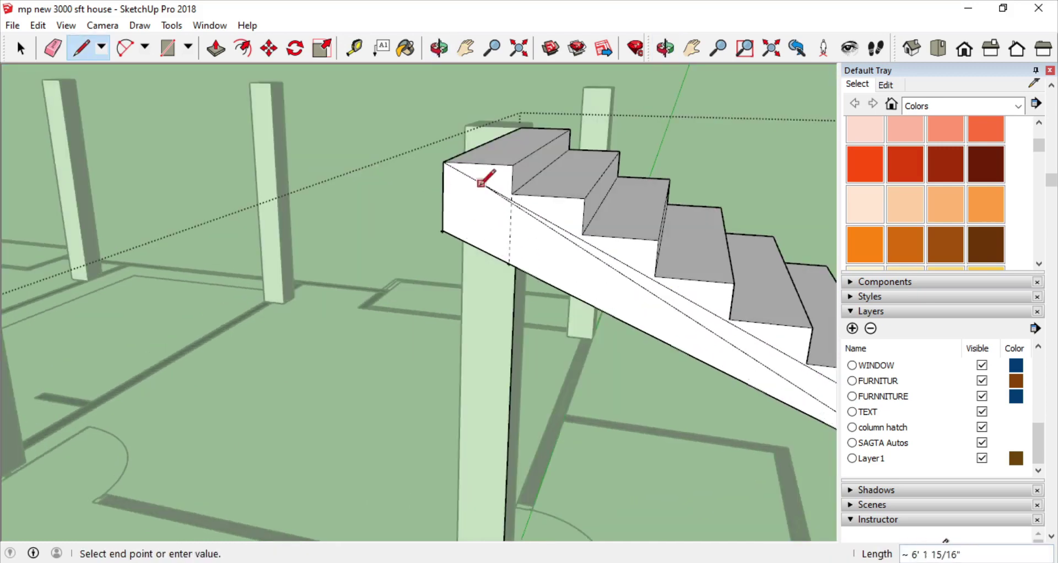
middle_drag(453, 219, 469, 220)
key(Escape)
key(space)
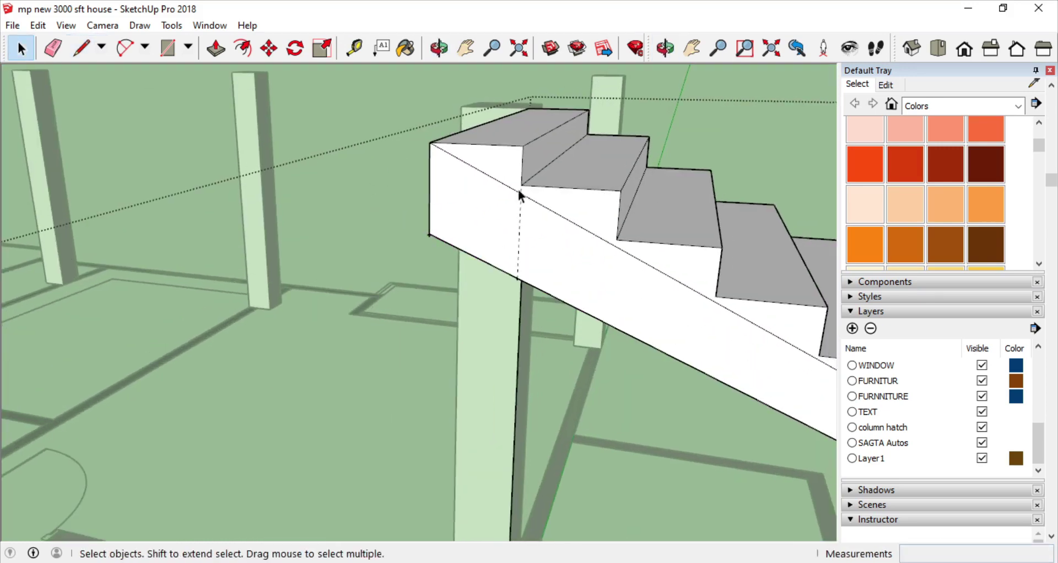
mouse_move(520, 189)
middle_down()
mouse_move(563, 282)
mouse_move(703, 332)
mouse_move(462, 165)
mouse_move(401, 201)
mouse_move(294, 113)
middle_up()
click(500, 230)
scroll(500, 230, down, 5)
scroll(331, 165, up, 5)
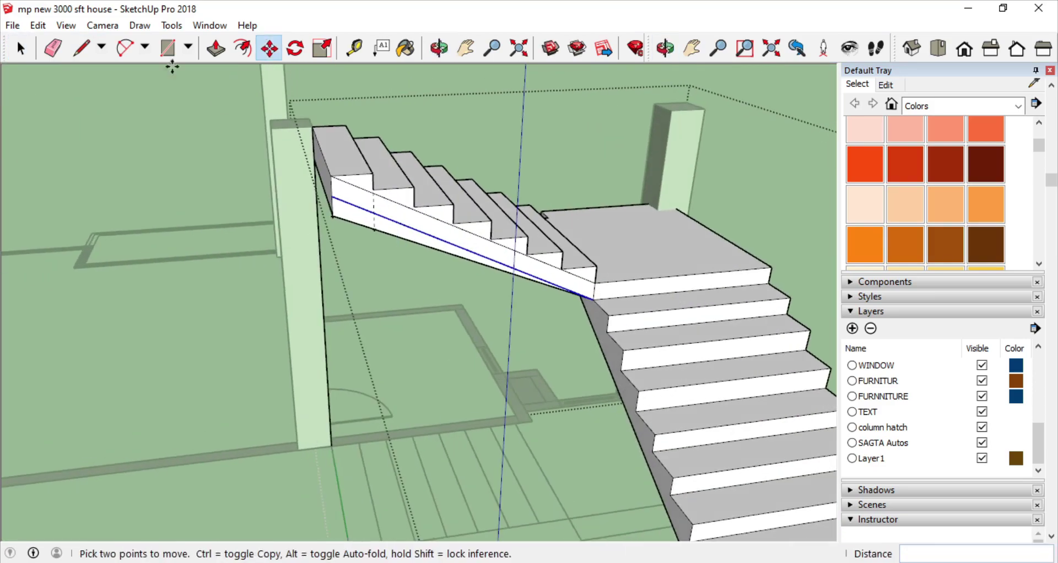
click(53, 48)
click(22, 53)
key(e)
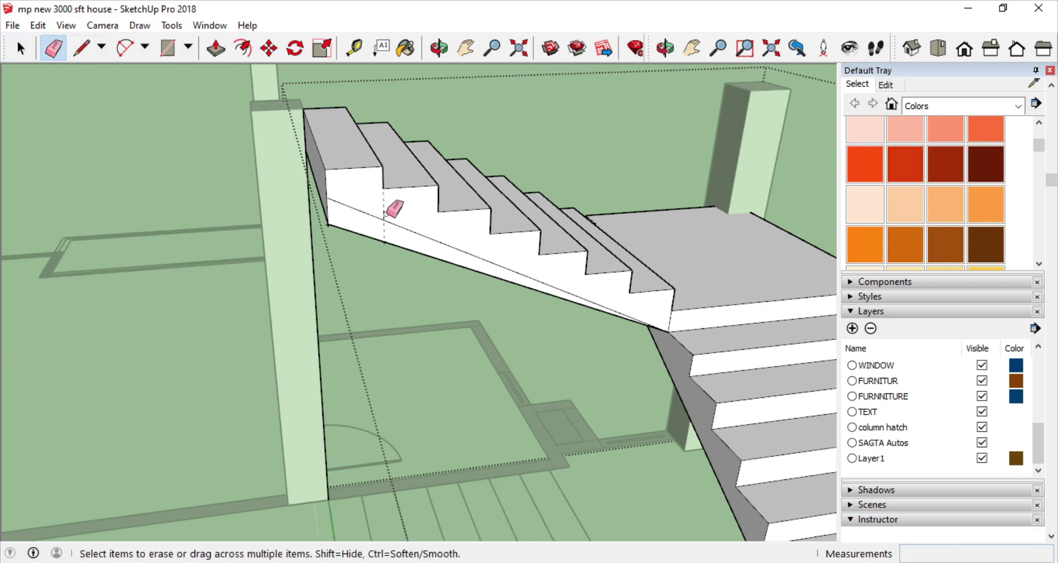
right_click(385, 203)
click(412, 207)
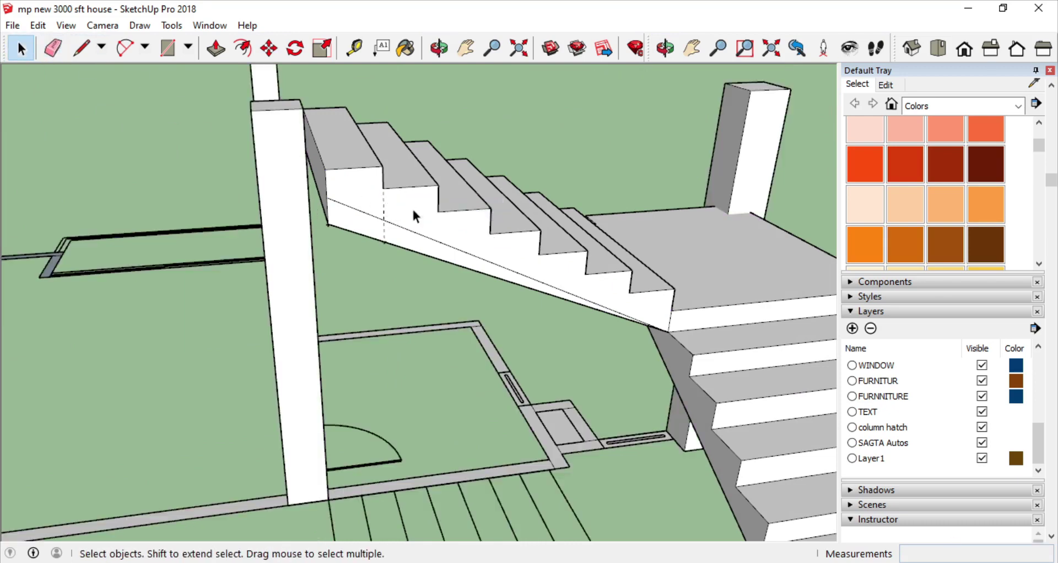
scroll(394, 190, up, 3)
scroll(396, 192, down, 2)
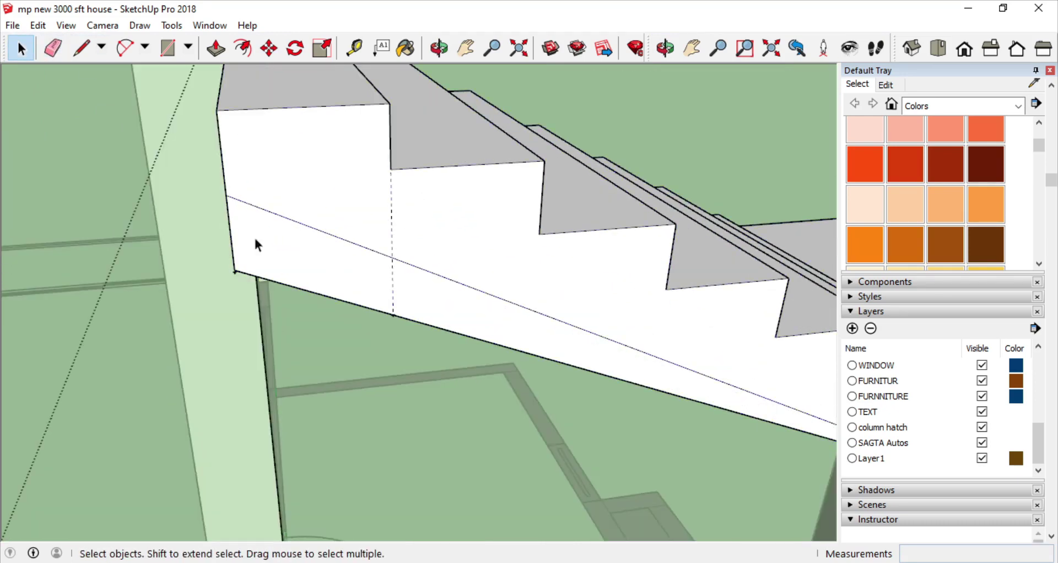
middle_drag(255, 241, 566, 244)
scroll(307, 294, up, 3)
key(p)
scroll(307, 294, down, 3)
middle_drag(90, 199, 123, 159)
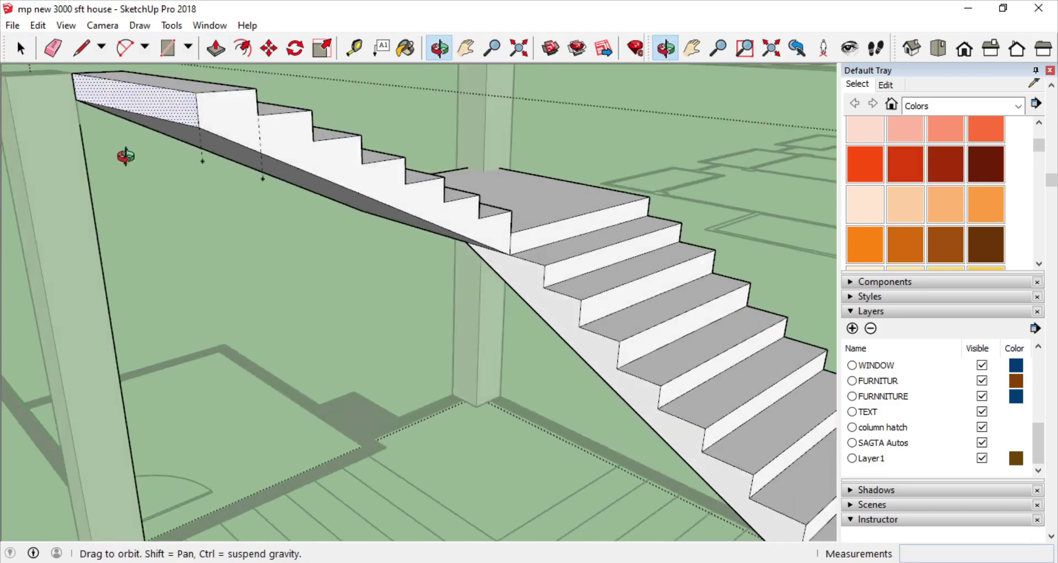
key(e)
mouse_move(161, 229)
middle_down()
mouse_move(645, 339)
mouse_move(734, 170)
middle_up()
scroll(378, 345, up, 3)
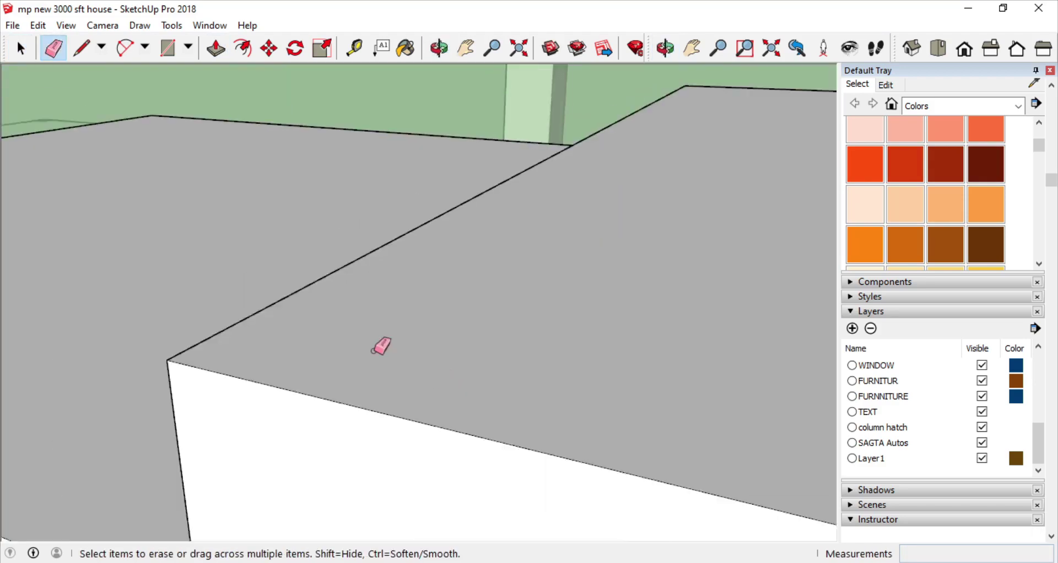
scroll(479, 267, down, 4)
mouse_move(479, 266)
middle_down()
mouse_move(259, 221)
mouse_move(827, 380)
mouse_move(335, 331)
middle_up()
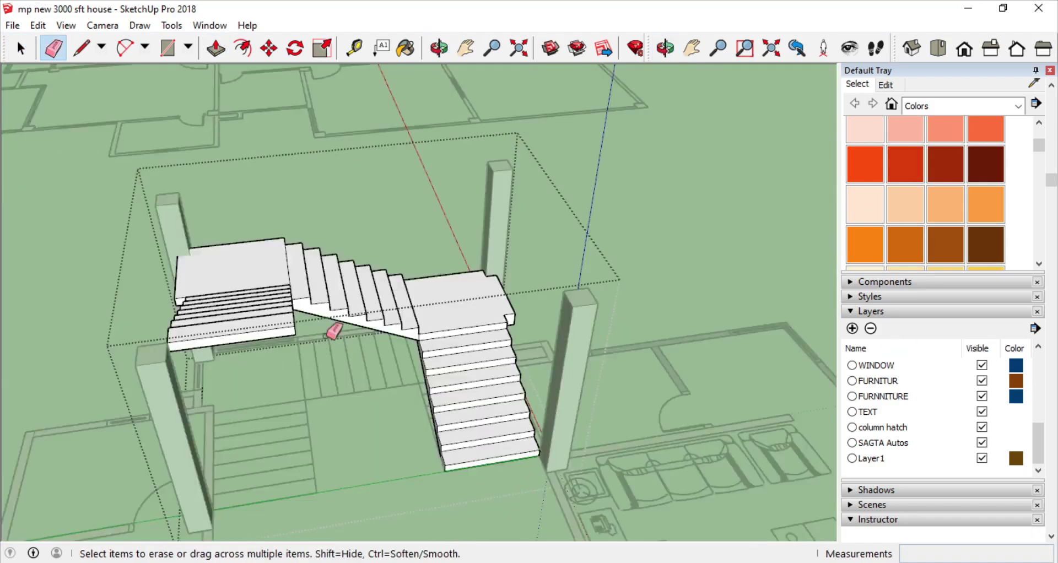
scroll(335, 330, down, 3)
click(21, 49)
scroll(432, 299, up, 4)
scroll(397, 270, up, 1)
scroll(365, 242, down, 2)
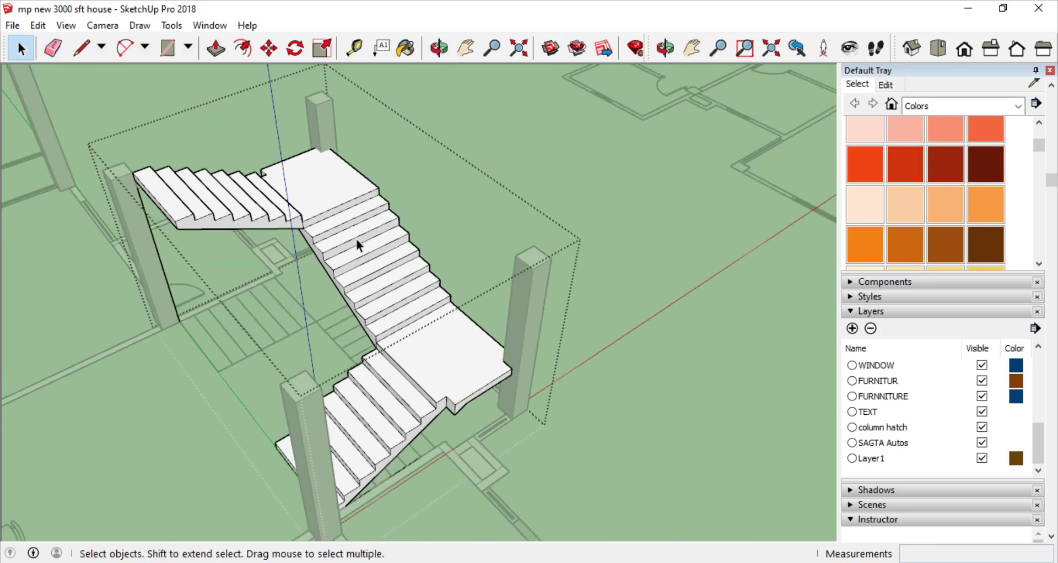
click(362, 561)
click(613, 515)
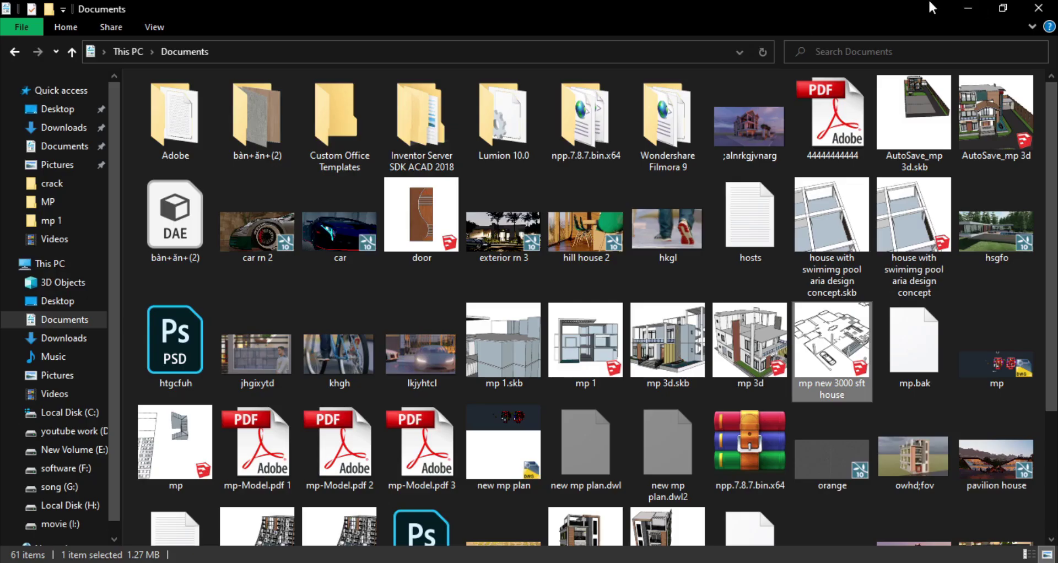
click(71, 51)
double_click(746, 111)
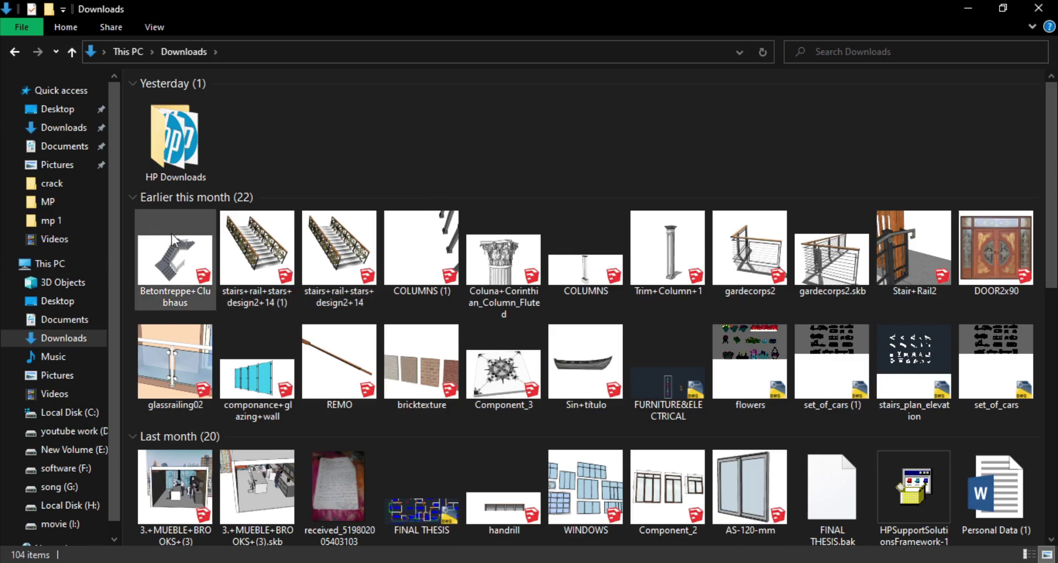
key(alt+Tab)
scroll(424, 418, down, 5)
scroll(426, 423, up, 4)
mouse_move(424, 421)
middle_down()
mouse_move(386, 407)
mouse_move(321, 426)
mouse_move(331, 223)
middle_up()
scroll(386, 407, down, 4)
scroll(342, 419, up, 6)
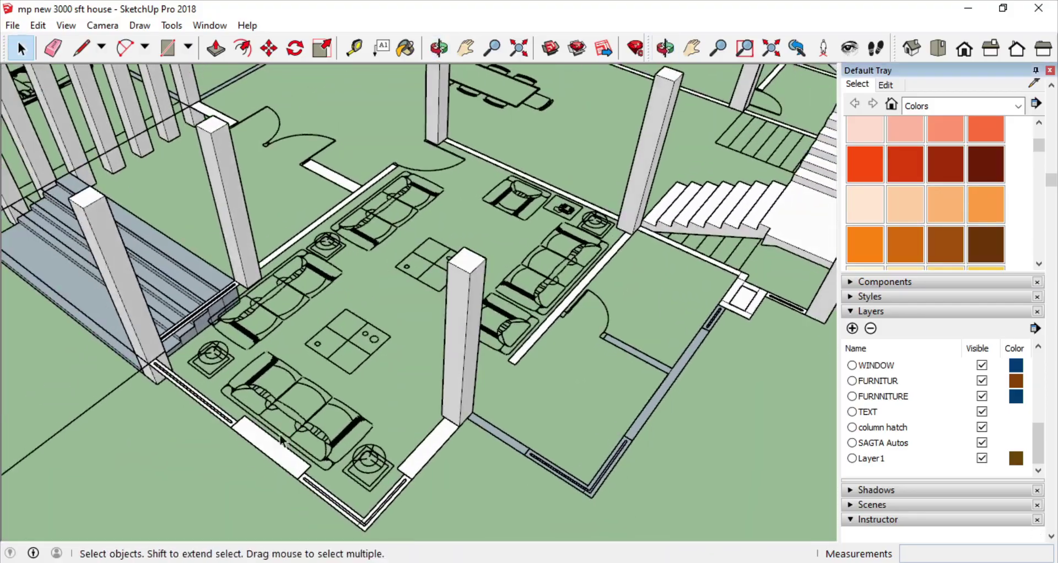
Push/Pull the living-room wall strip and the dotted strip up into tall walls.
key(p)
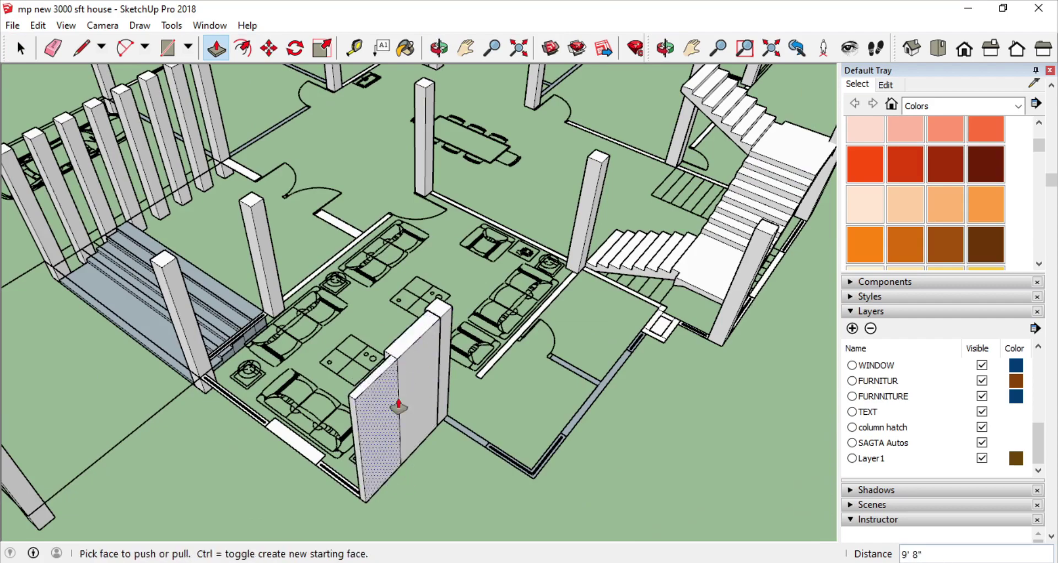
middle_drag(398, 407, 549, 456)
drag(612, 321, 531, 338)
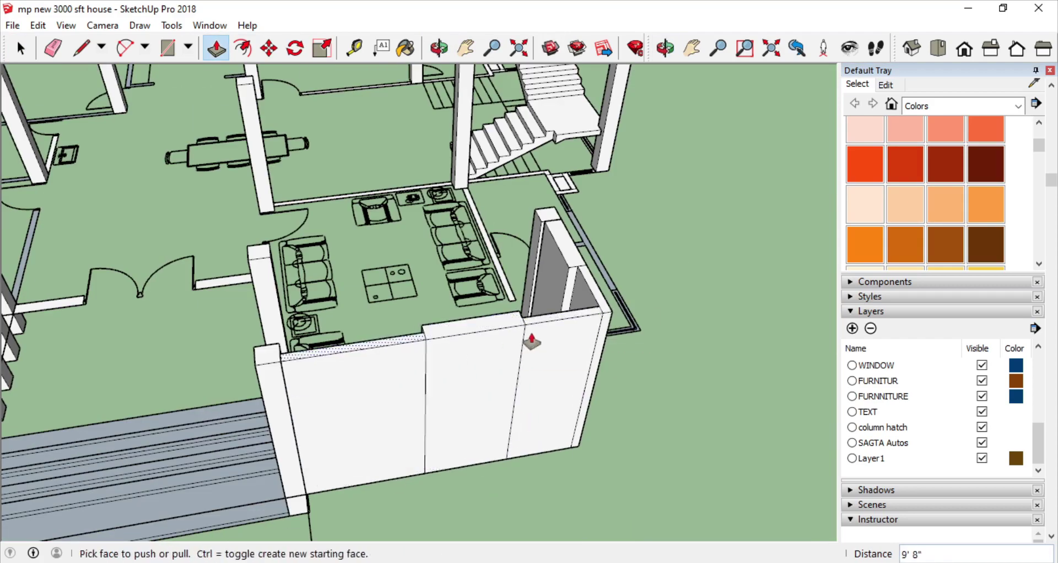
middle_drag(532, 338, 416, 443)
scroll(301, 396, up, 3)
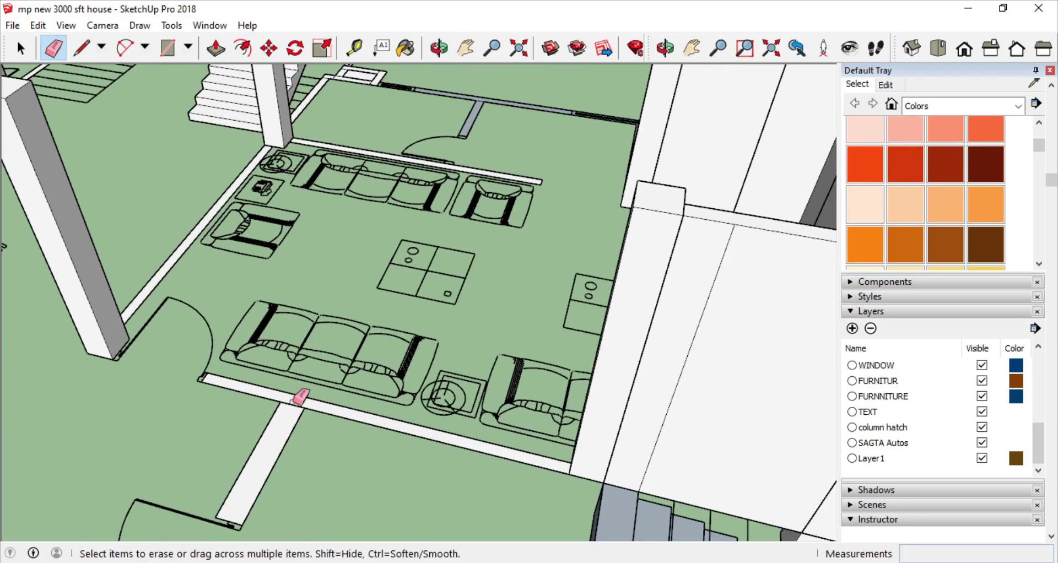
click(365, 423)
mouse_move(633, 225)
middle_down()
mouse_move(61, 396)
mouse_move(254, 399)
middle_up()
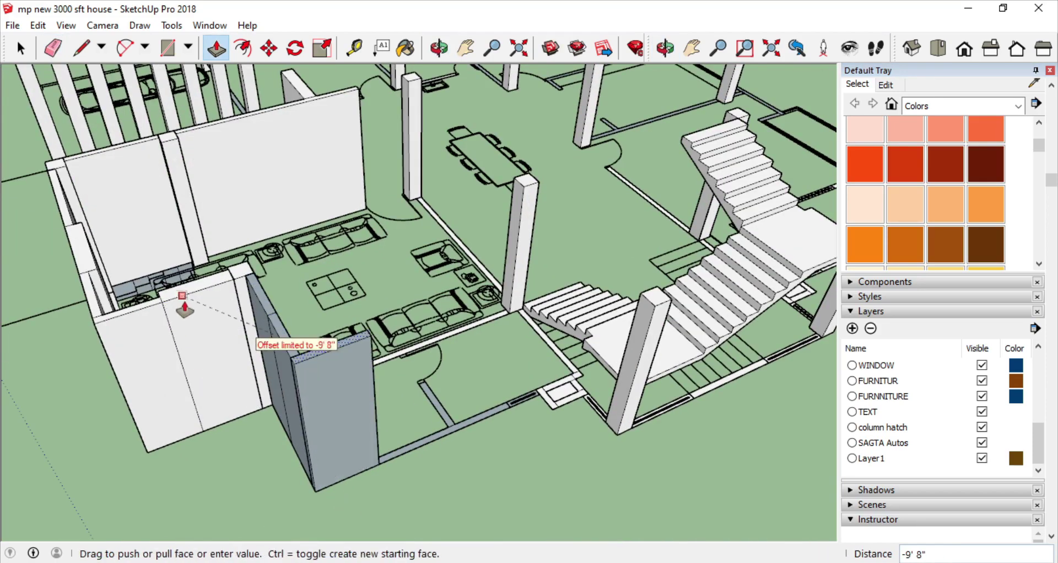
drag(426, 445, 323, 358)
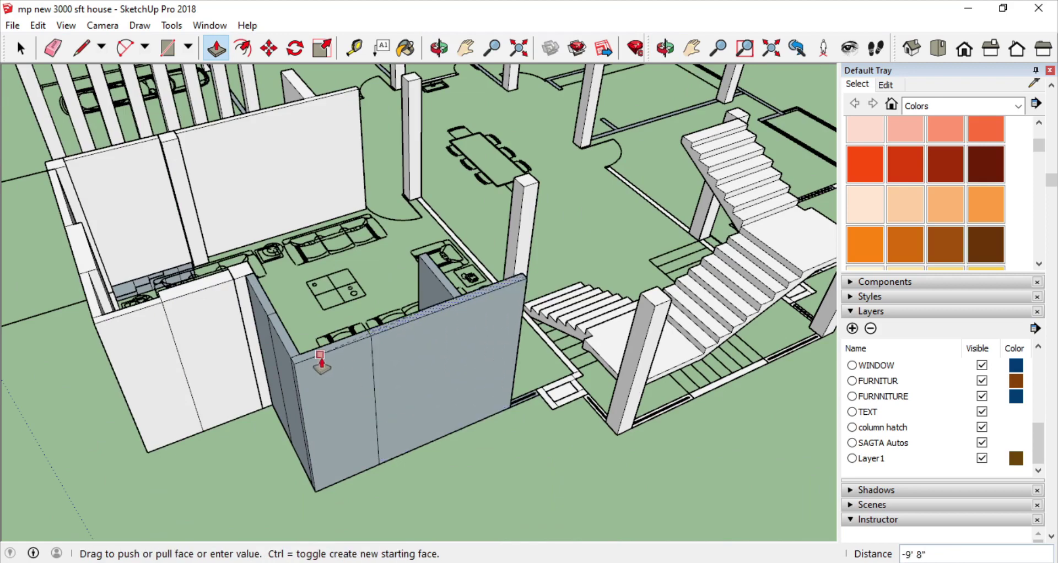
scroll(458, 386, up, 3)
Clear stray lines and extend the next wall strip up to 9' 8".
key(e)
scroll(500, 468, up, 4)
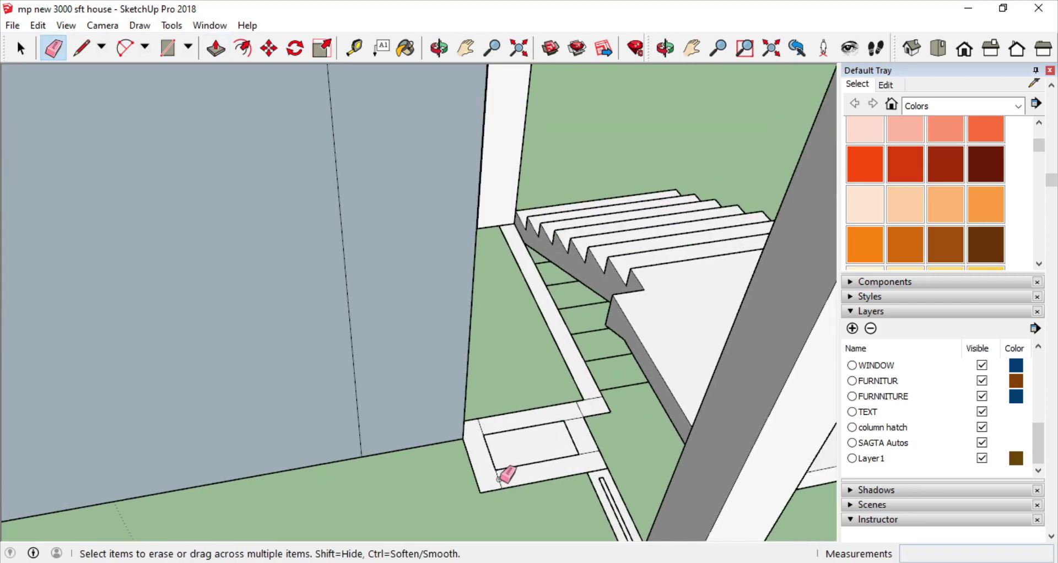
scroll(499, 441, down, 3)
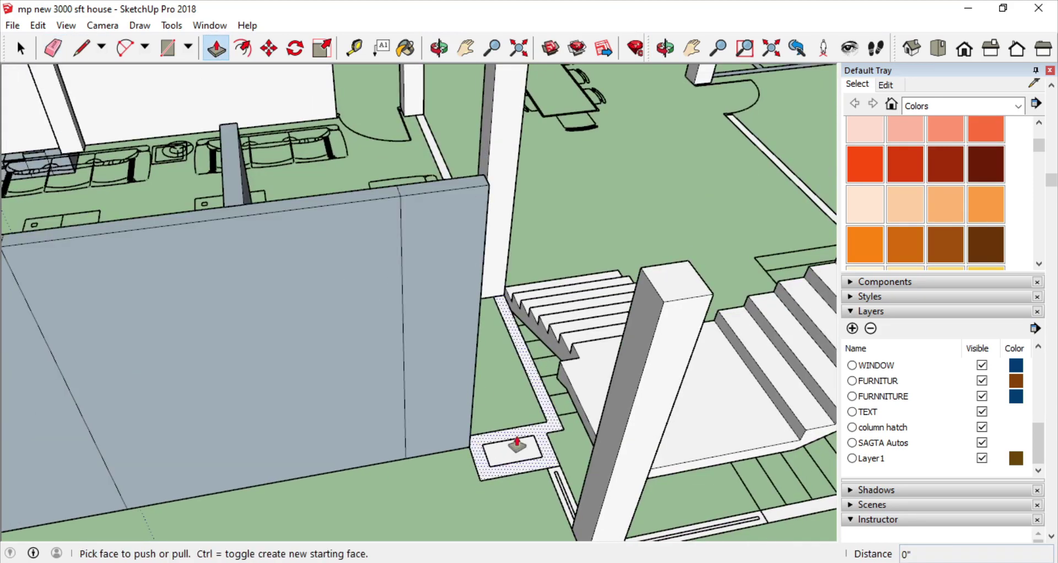
drag(516, 443, 408, 212)
mouse_move(408, 212)
middle_down()
mouse_move(378, 389)
mouse_move(587, 442)
middle_up()
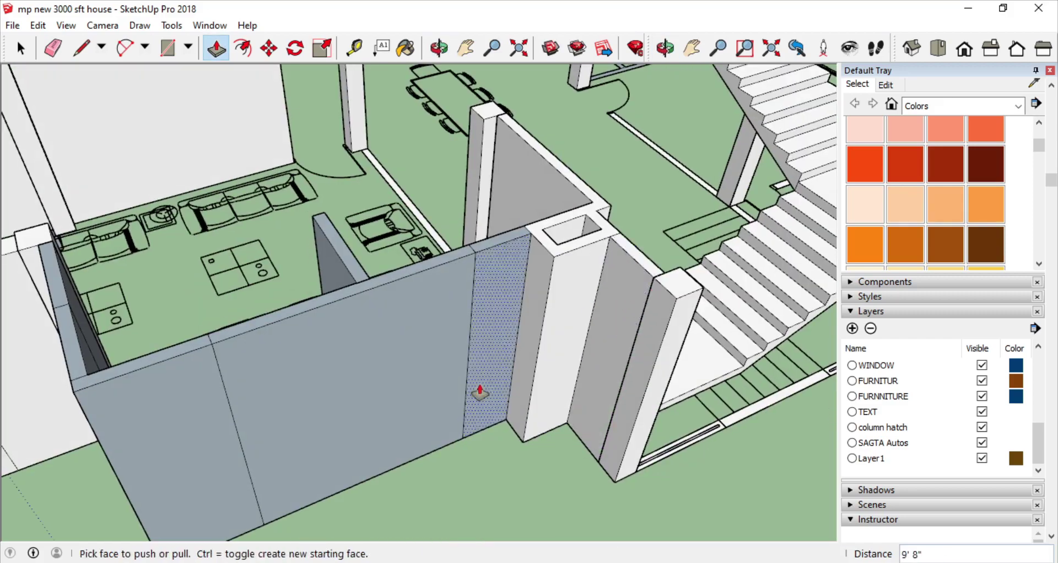
middle_drag(480, 392, 523, 500)
click(523, 500)
mouse_move(439, 235)
middle_down()
mouse_move(590, 420)
mouse_move(525, 290)
mouse_move(626, 453)
middle_up()
click(770, 371)
scroll(656, 482, down, 5)
scroll(284, 107, up, 8)
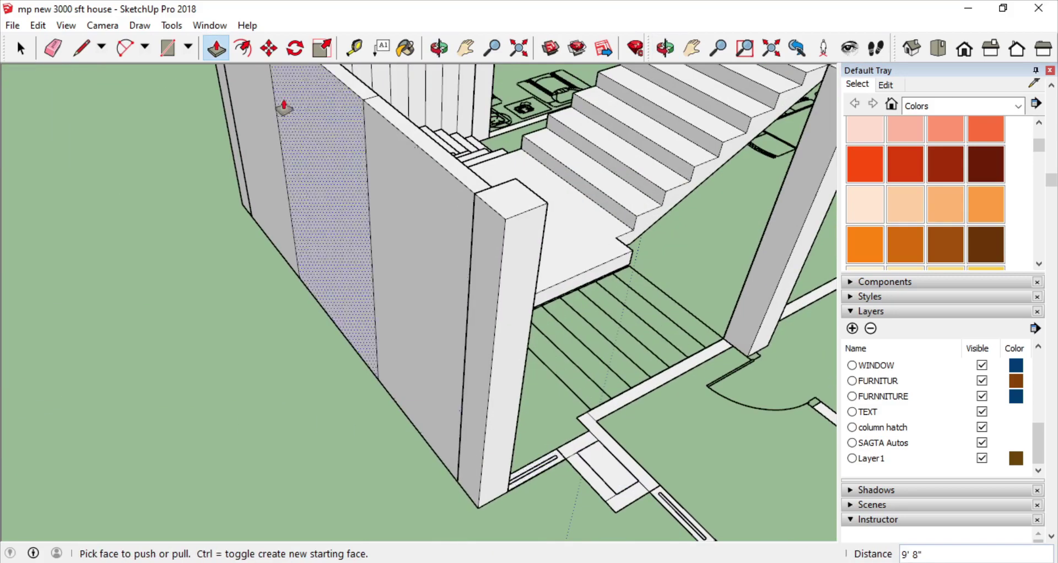
Raise the path face to a 9' 8" column and lift another wall face to full height.
key(e)
scroll(637, 494, up, 2)
scroll(606, 467, down, 2)
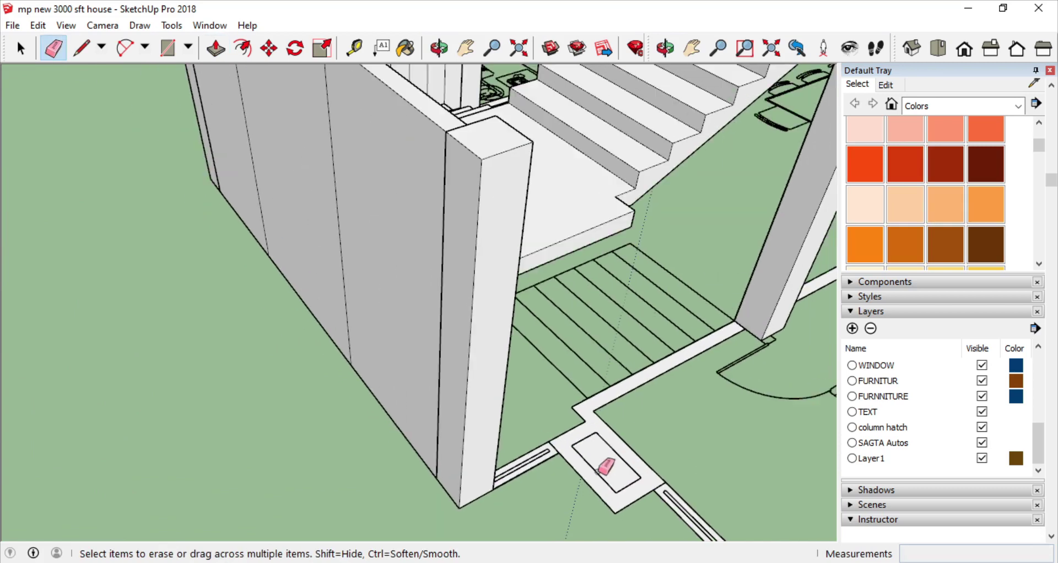
click(603, 428)
middle_drag(720, 170, 746, 307)
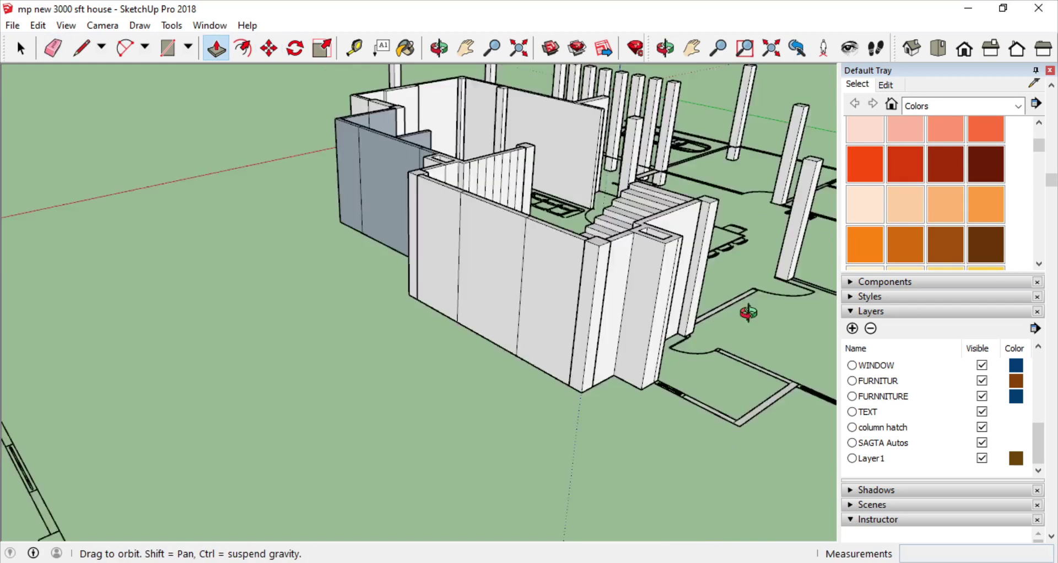
scroll(643, 457, up, 5)
click(643, 457)
click(643, 458)
scroll(612, 330, down, 2)
click(620, 213)
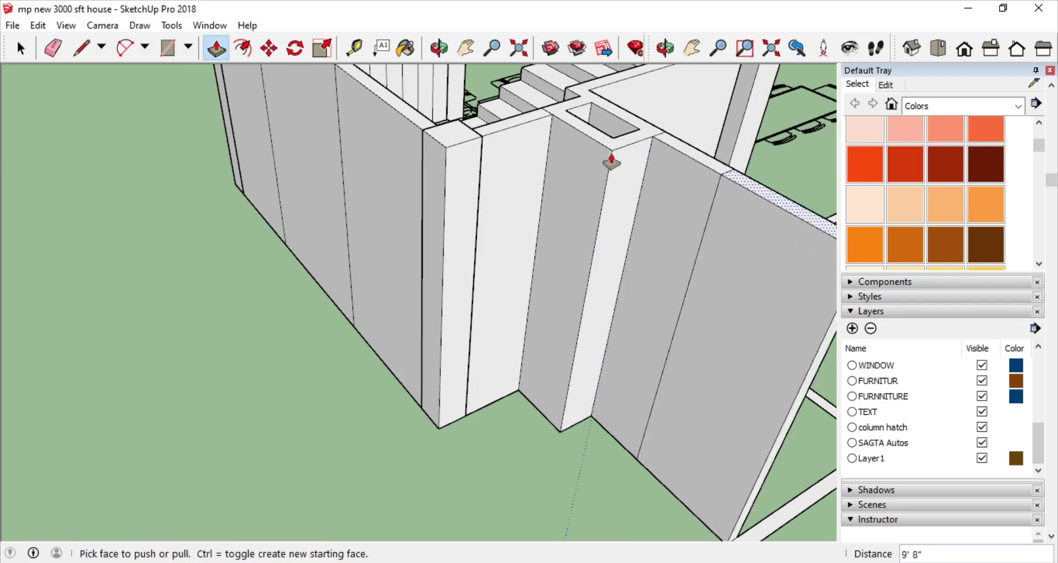
scroll(670, 276, down, 5)
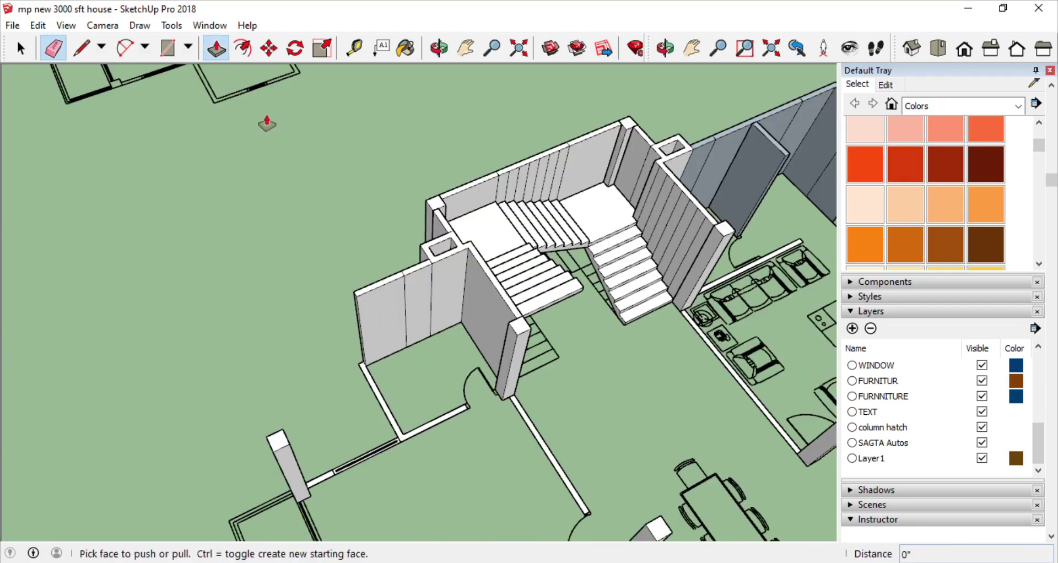
Pull the floor strip beside the staircase up into a full-height wall.
mouse_move(462, 359)
middle_down()
mouse_move(333, 373)
mouse_move(540, 394)
mouse_move(149, 298)
middle_up()
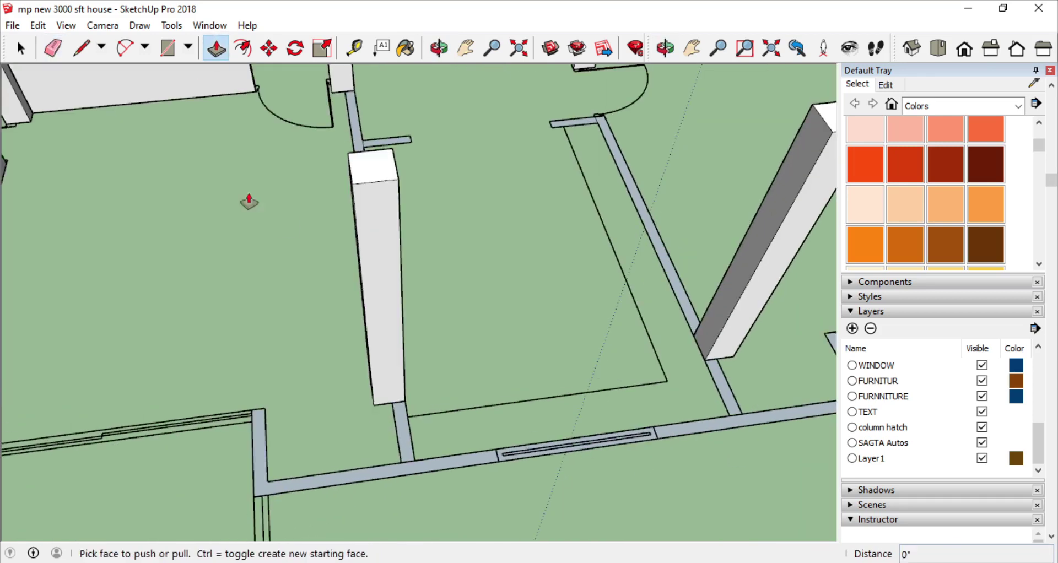
click(247, 200)
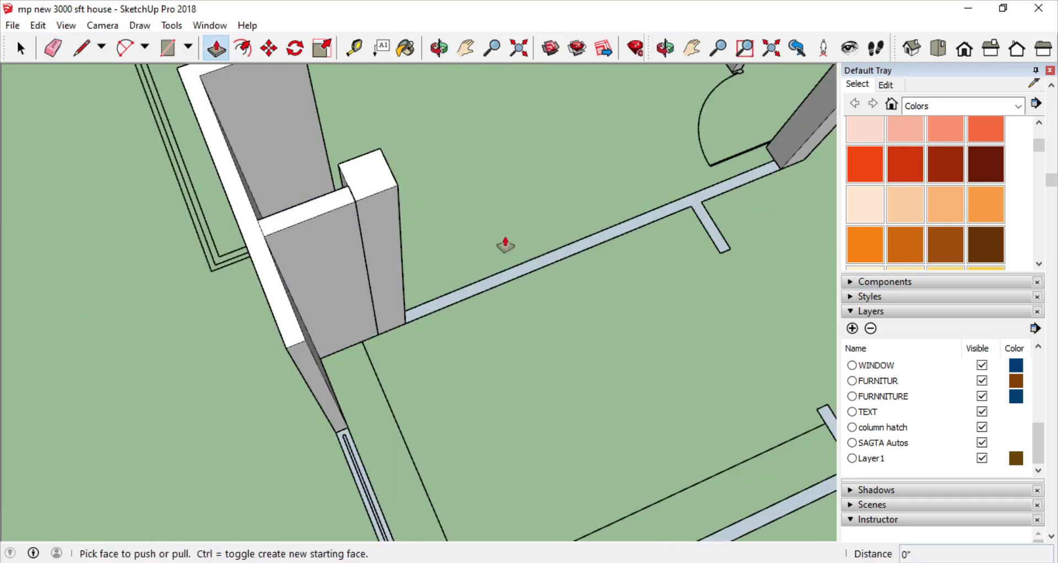
scroll(371, 196, up, 3)
middle_drag(371, 196, 419, 231)
scroll(455, 259, up, 5)
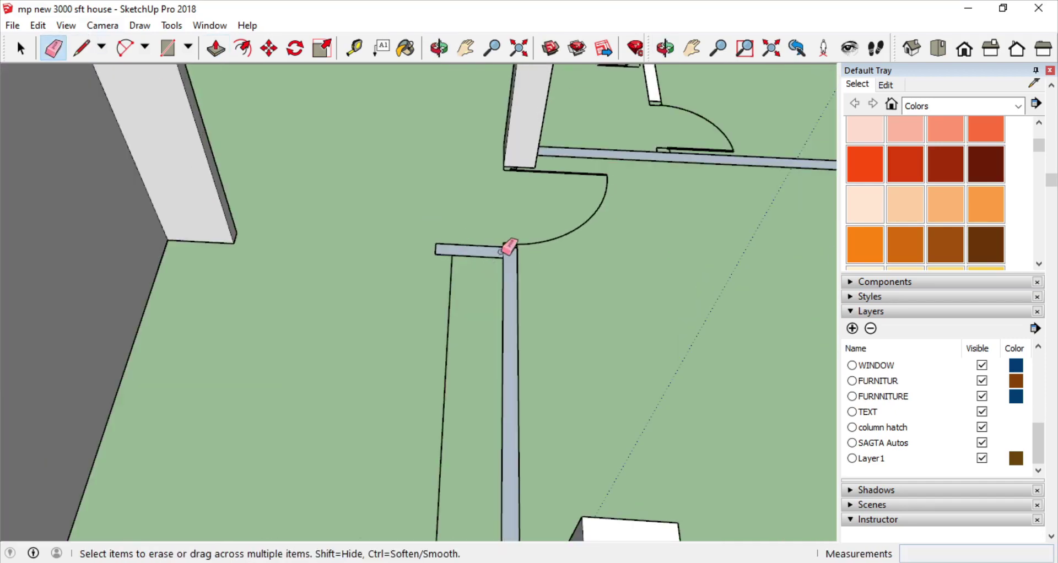
key(p)
middle_drag(543, 194, 448, 307)
scroll(437, 335, down, 3)
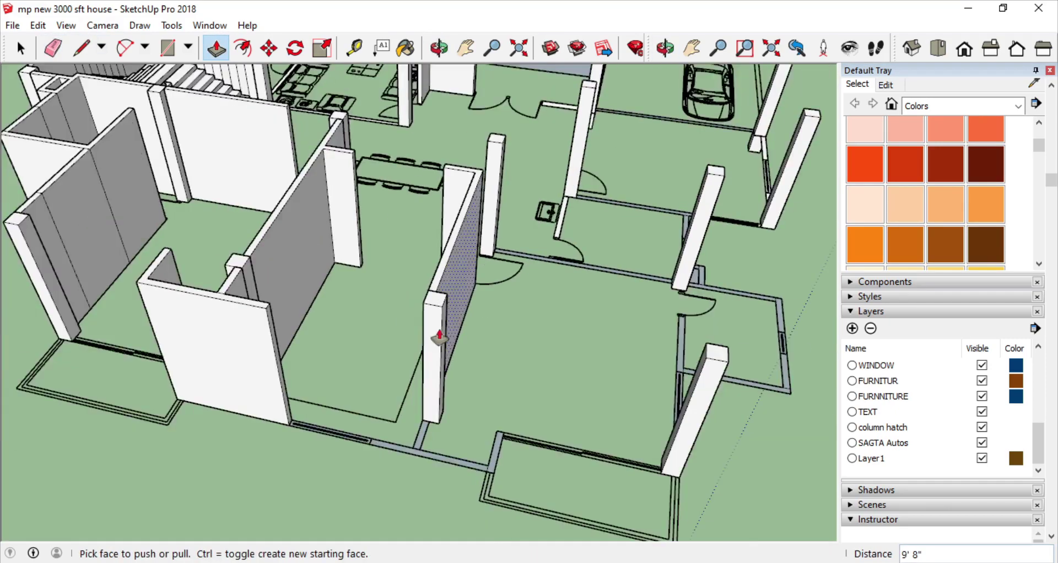
scroll(437, 335, up, 3)
click(559, 414)
click(563, 438)
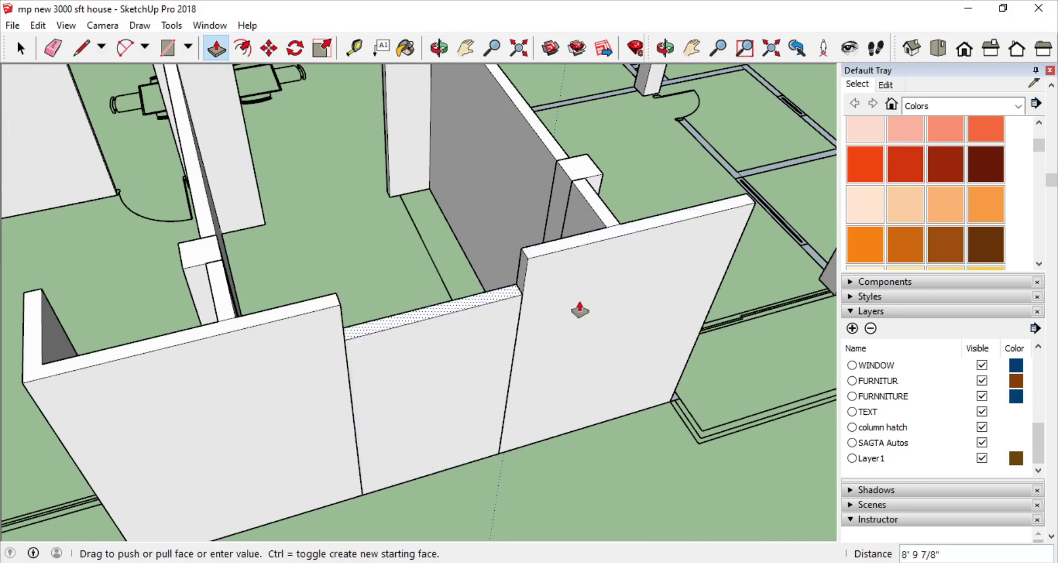
middle_drag(578, 307, 357, 259)
scroll(357, 259, down, 5)
mouse_move(597, 331)
middle_down()
mouse_move(134, 466)
mouse_move(608, 523)
mouse_move(442, 498)
mouse_move(347, 365)
middle_up()
scroll(590, 414, up, 3)
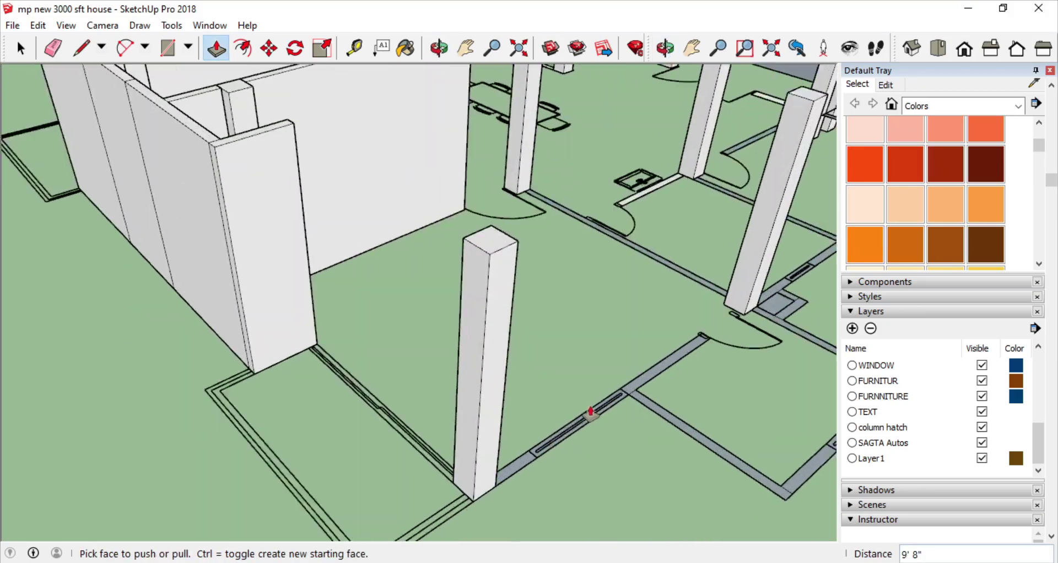
scroll(502, 477, up, 2)
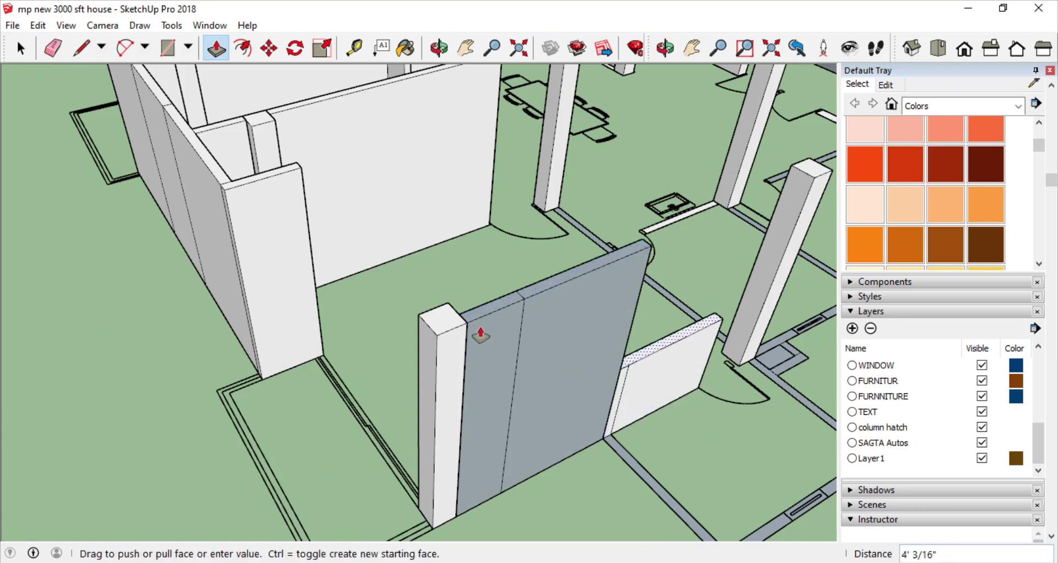
click(481, 335)
Orbit and zoom around the room corner to check the new walls for stray lines.
middle_drag(480, 334, 295, 265)
key(e)
scroll(551, 334, down, 5)
scroll(293, 216, up, 5)
scroll(480, 278, down, 2)
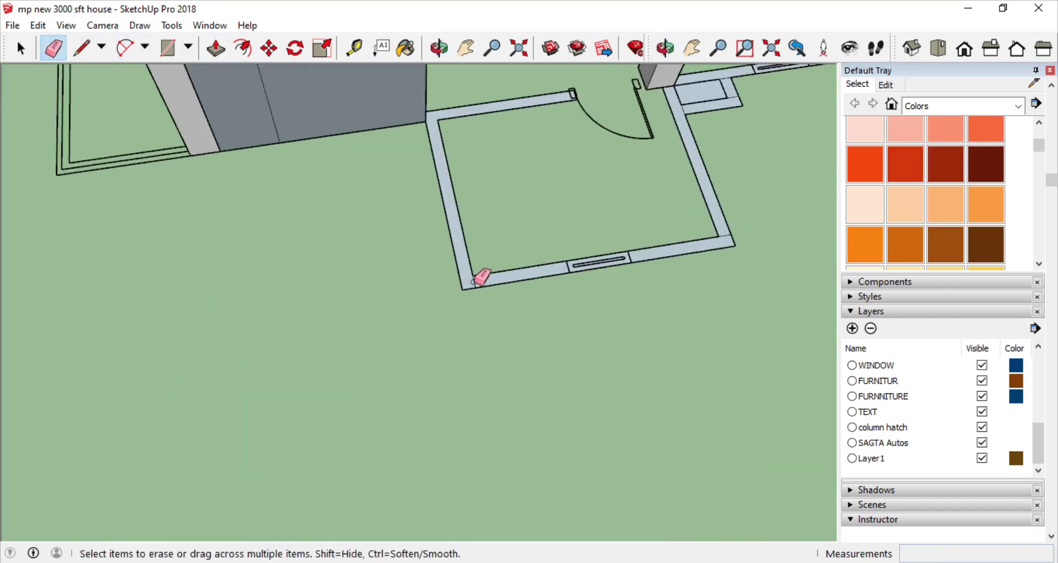
scroll(654, 276, down, 3)
scroll(712, 243, up, 5)
scroll(610, 237, down, 3)
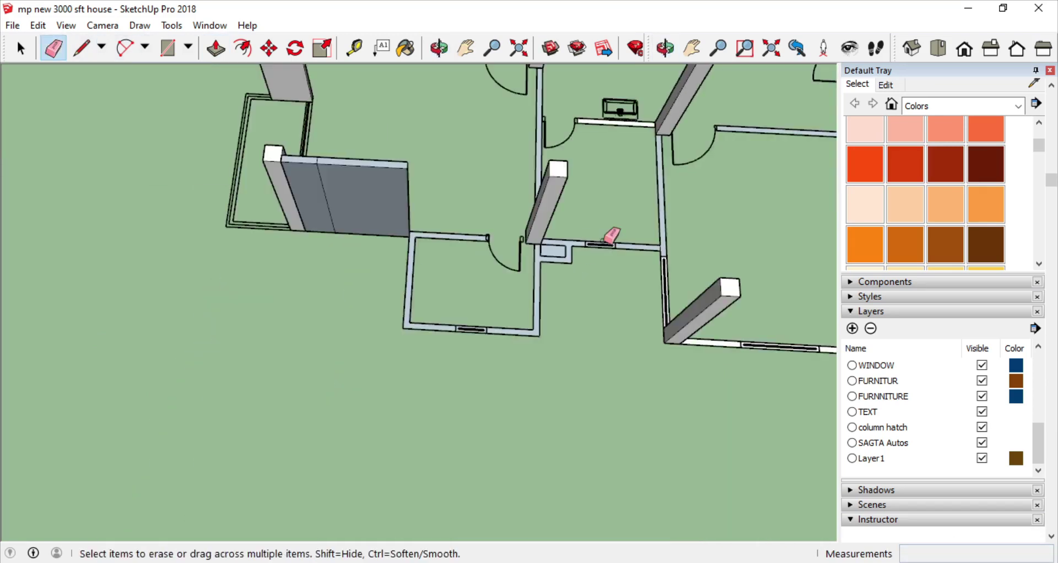
scroll(609, 236, up, 1)
scroll(609, 236, up, 2)
scroll(716, 268, down, 2)
scroll(457, 318, up, 3)
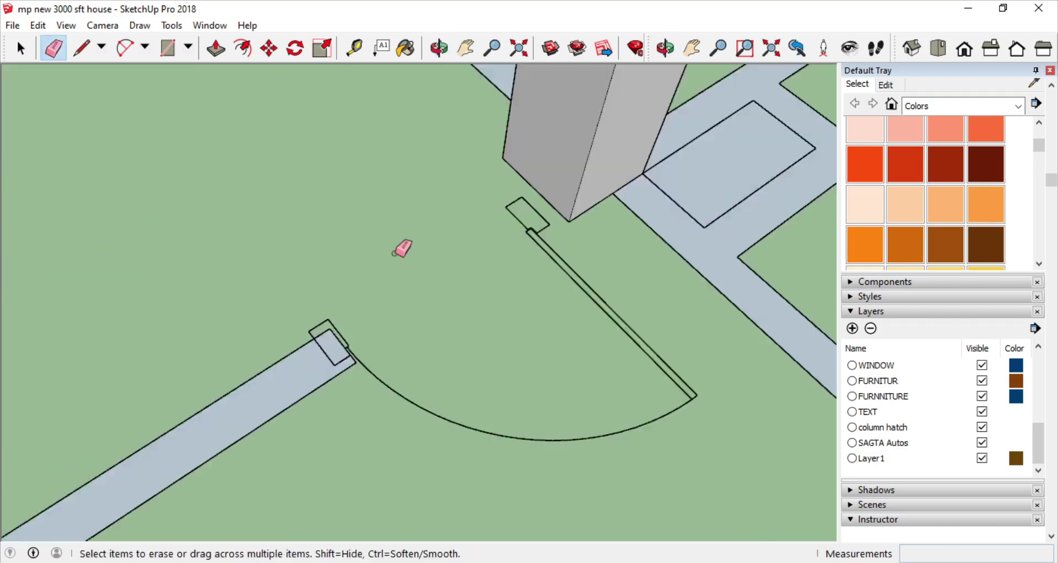
scroll(402, 245, down, 2)
middle_drag(470, 263, 314, 295)
key(p)
scroll(223, 242, up, 3)
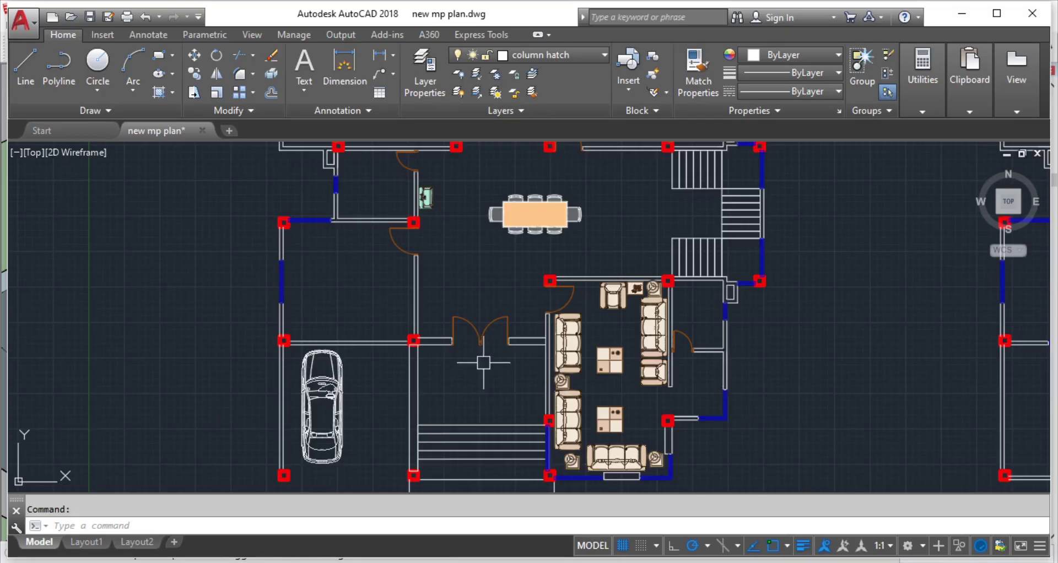
scroll(392, 432, up, 3)
scroll(296, 331, up, 2)
scroll(433, 307, down, 5)
scroll(434, 307, up, 5)
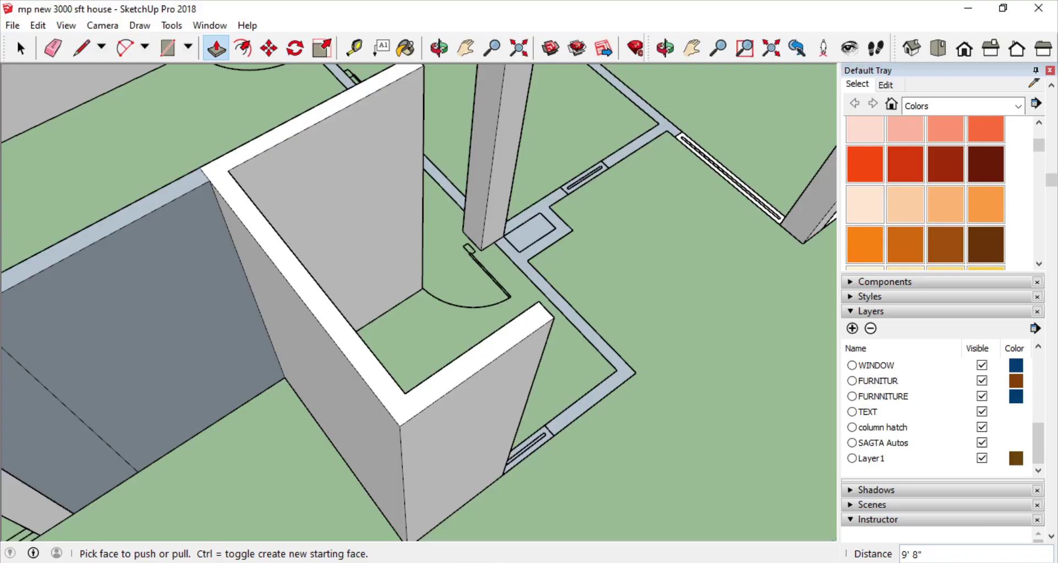
scroll(499, 469, up, 2)
Orbit and zoom around the house to a low view of the full-height walls.
scroll(595, 395, down, 3)
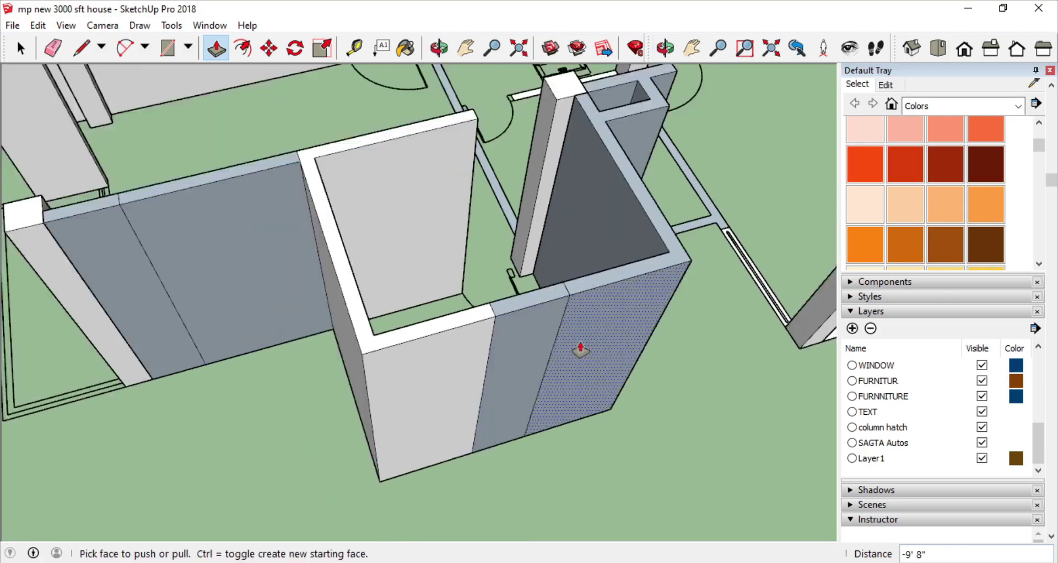
mouse_move(579, 347)
middle_down()
mouse_move(633, 463)
mouse_move(349, 299)
middle_up()
scroll(591, 324, up, 3)
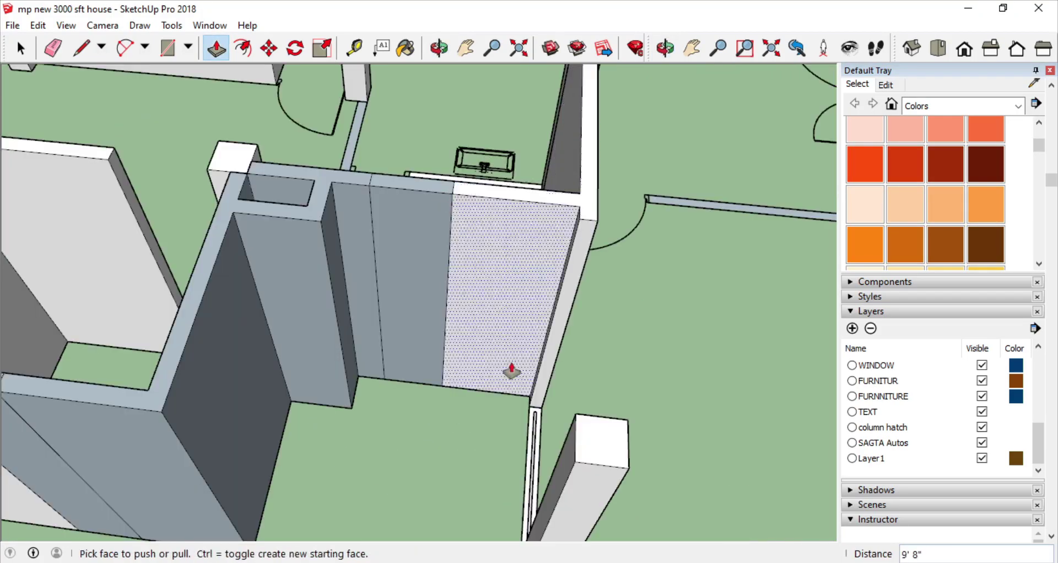
mouse_move(206, 294)
middle_down()
mouse_move(449, 184)
mouse_move(427, 337)
middle_up()
scroll(553, 468, up, 3)
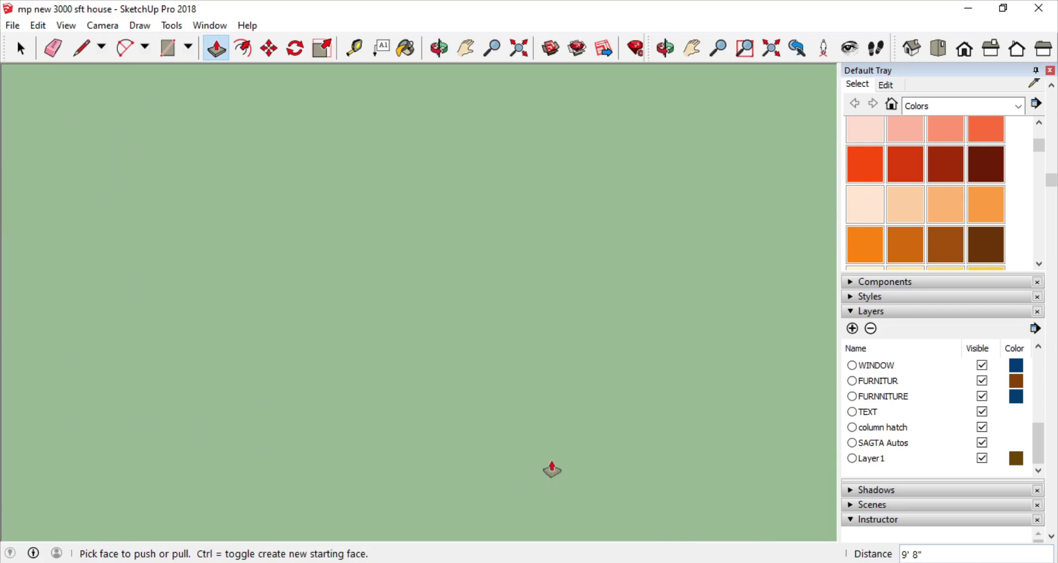
key(o)
scroll(540, 382, down, 2)
middle_drag(539, 382, 457, 147)
mouse_move(667, 358)
middle_down()
mouse_move(702, 281)
mouse_move(457, 365)
mouse_move(321, 134)
mouse_move(605, 453)
mouse_move(420, 319)
middle_up()
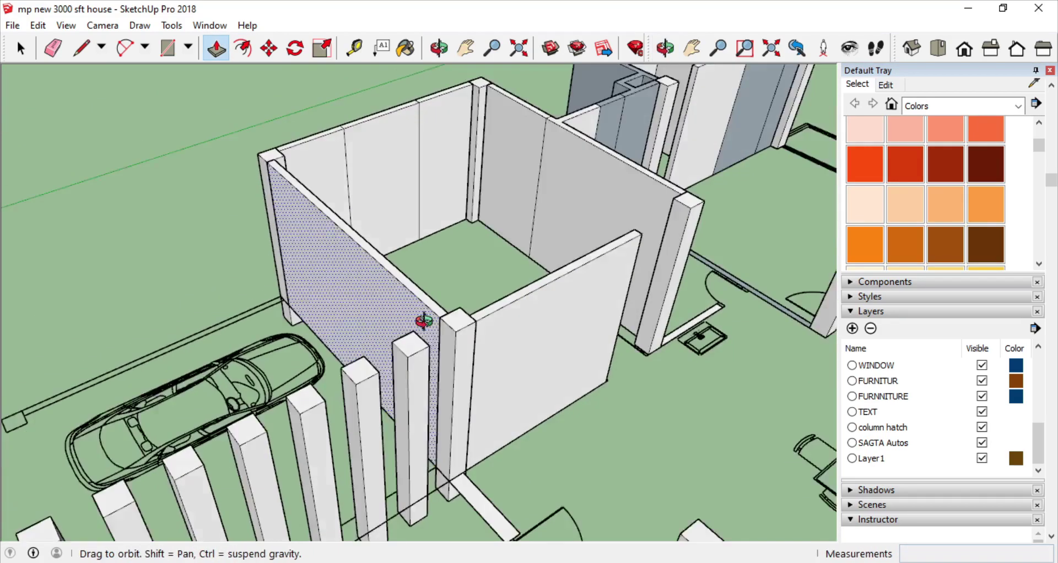
scroll(479, 406, down, 3)
middle_drag(479, 406, 633, 342)
scroll(393, 203, up, 5)
scroll(392, 203, down, 5)
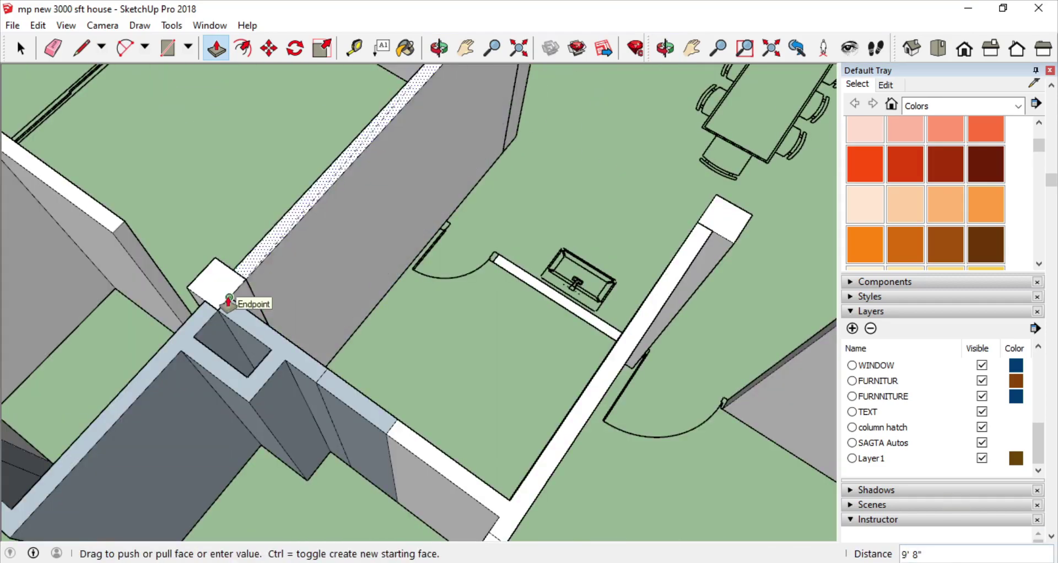
scroll(472, 238, down, 2)
mouse_move(472, 239)
middle_down()
mouse_move(496, 267)
mouse_move(137, 253)
mouse_move(449, 302)
mouse_move(193, 331)
mouse_move(286, 293)
mouse_move(803, 193)
mouse_move(623, 447)
middle_up()
key(p)
scroll(803, 193, down, 4)
scroll(623, 447, up, 6)
mouse_move(791, 339)
middle_down()
mouse_move(370, 472)
mouse_move(484, 314)
mouse_move(238, 215)
mouse_move(395, 259)
mouse_move(243, 317)
mouse_move(331, 385)
middle_up()
Take the Tape Measure tool (T) and zoom in on the front wall for guides.
key(s)
key(t)
scroll(243, 317, up, 5)
scroll(394, 485, up, 3)
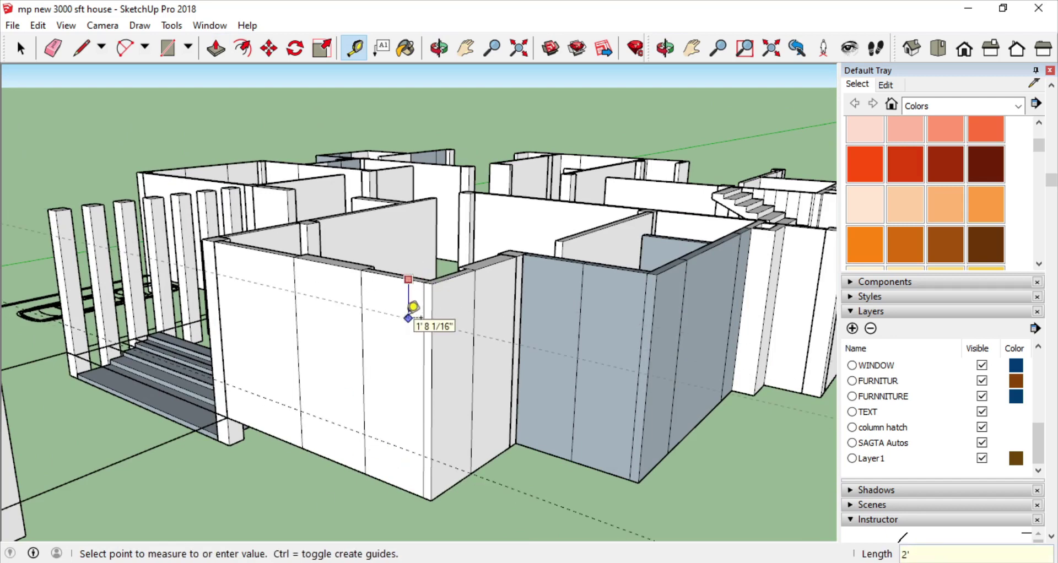
Draw the window rectangle on the front white wall and push it through the wall.
middle_drag(413, 307, 465, 359)
click(168, 48)
key(Escape)
mouse_move(239, 398)
middle_down()
mouse_move(456, 367)
mouse_move(385, 329)
middle_up()
middle_drag(457, 457, 472, 396)
click(349, 363)
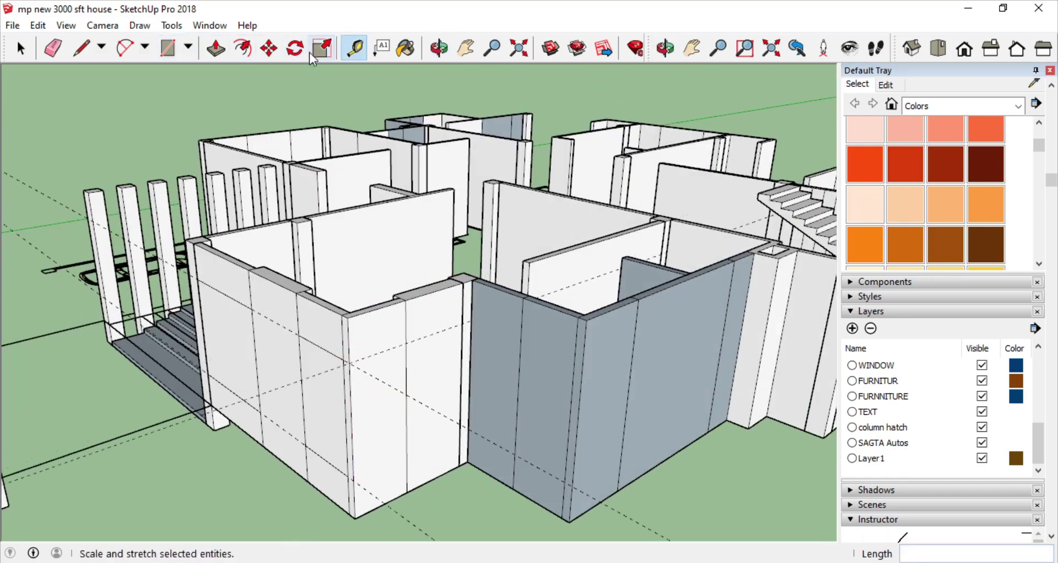
middle_drag(380, 467, 424, 352)
key(p)
click(319, 373)
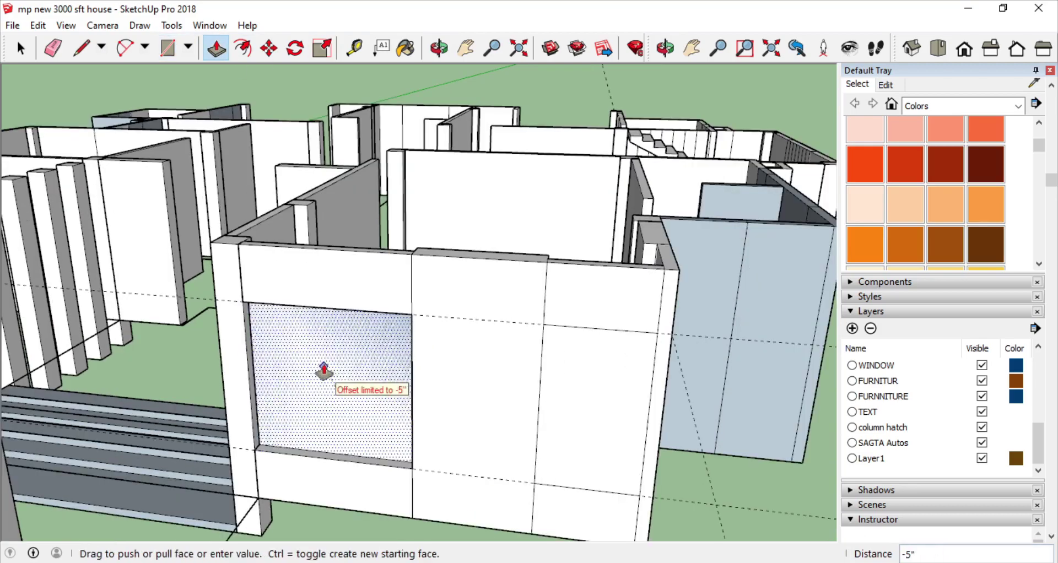
mouse_move(319, 373)
middle_down()
mouse_move(385, 385)
mouse_move(464, 439)
mouse_move(733, 444)
middle_up()
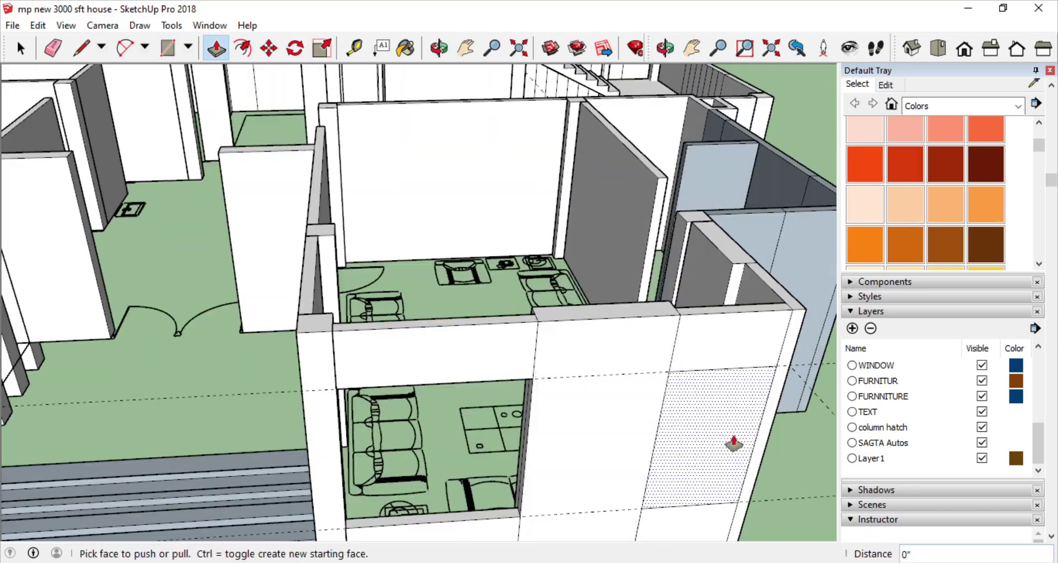
Erase stray edges around the window opening and orbit toward the blue walls.
mouse_move(694, 417)
middle_down()
mouse_move(366, 361)
mouse_move(296, 379)
mouse_move(744, 433)
mouse_move(535, 259)
mouse_move(814, 491)
middle_up()
key(e)
scroll(512, 274, down, 5)
mouse_move(512, 274)
middle_down()
mouse_move(465, 295)
mouse_move(307, 308)
middle_up()
scroll(451, 314, up, 5)
scroll(451, 316, down, 5)
scroll(300, 269, up, 4)
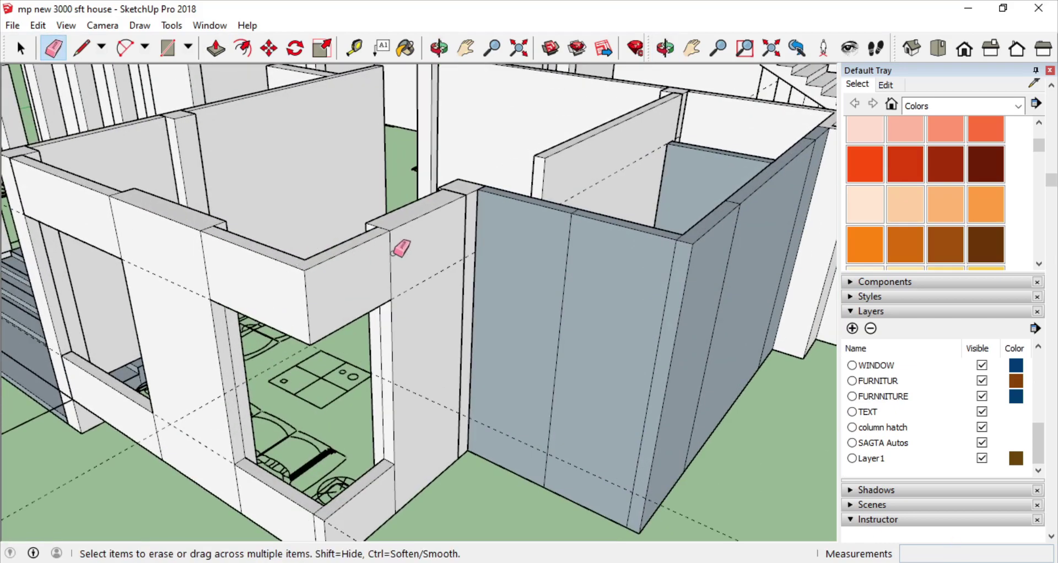
scroll(394, 252, down, 5)
mouse_move(393, 252)
middle_down()
mouse_move(810, 252)
mouse_move(472, 302)
middle_up()
scroll(472, 302, up, 5)
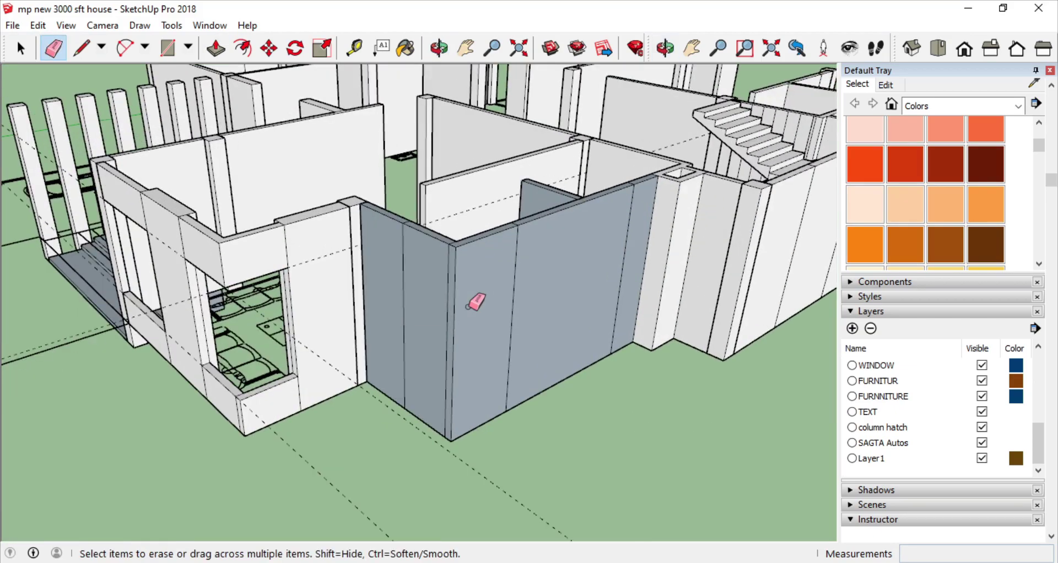
Start a Tape Measure guide down from the blue wall's top edge.
click(165, 48)
scroll(484, 271, down, 3)
click(354, 48)
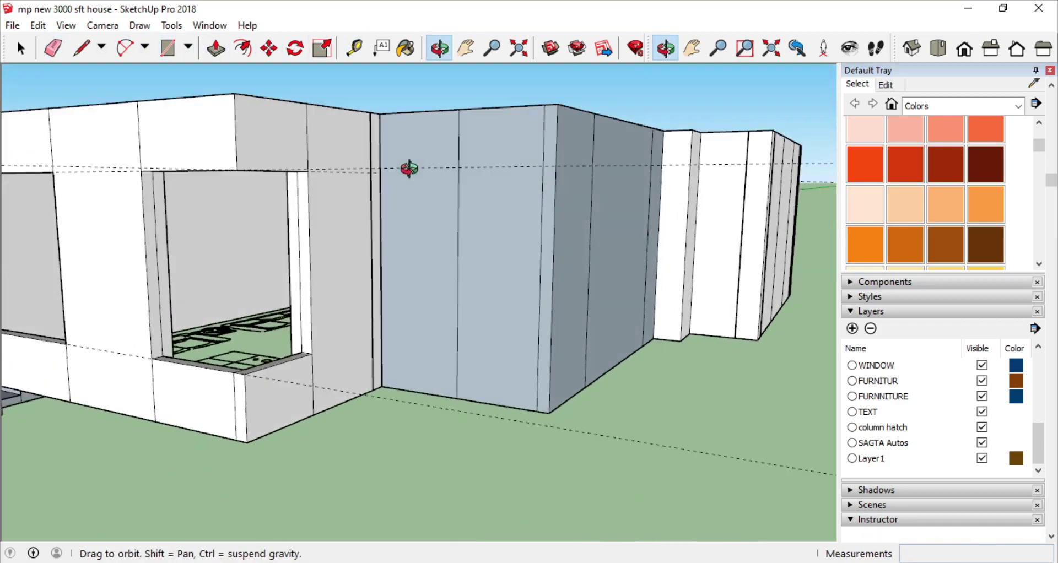
mouse_move(407, 170)
middle_down()
mouse_move(373, 208)
mouse_move(491, 215)
middle_up()
click(429, 151)
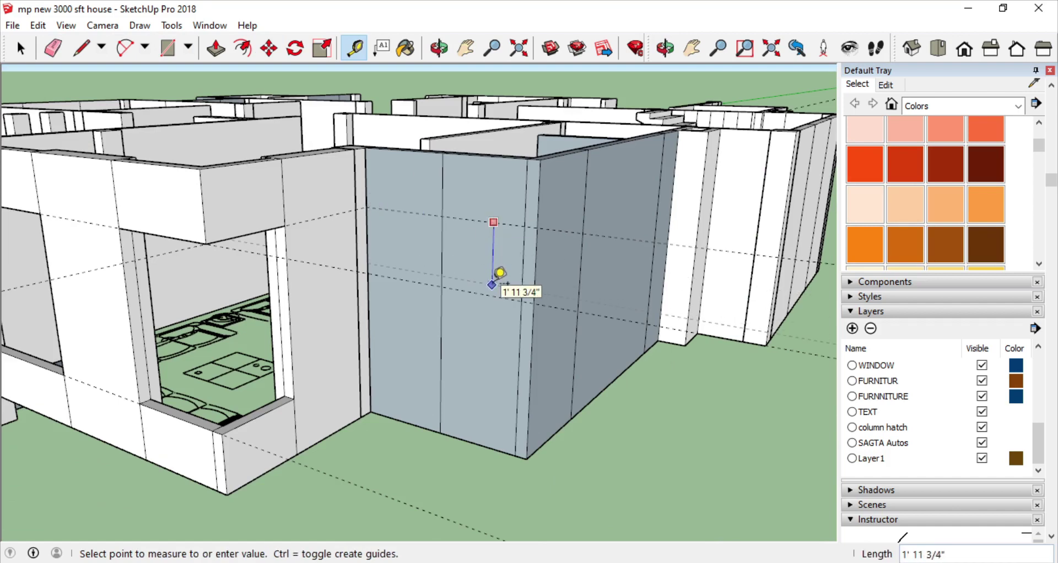
Push the rectangle on the blue corner wall through to form a window opening.
middle_drag(500, 273, 374, 277)
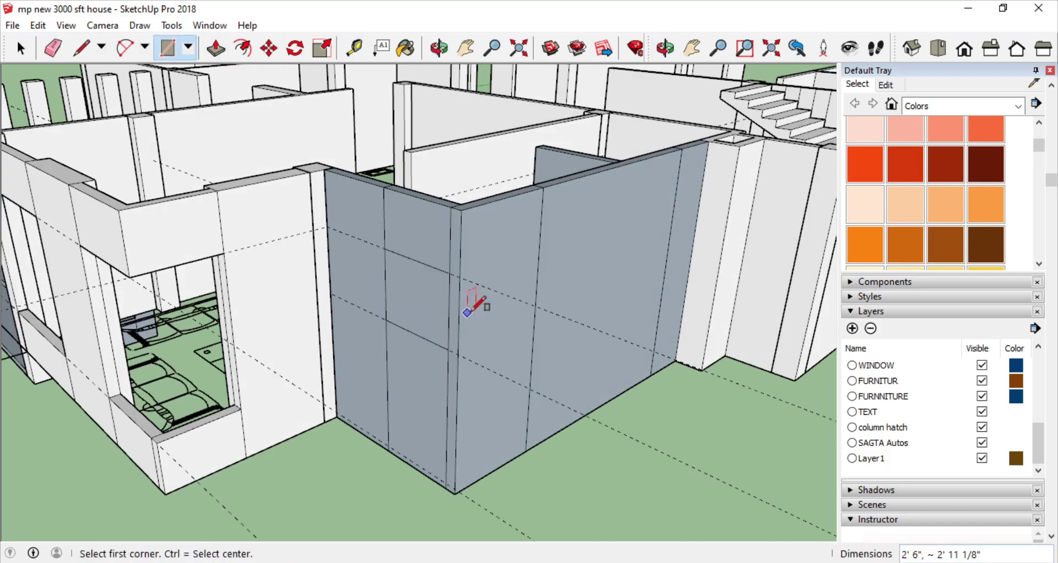
key(p)
scroll(467, 312, up, 3)
scroll(524, 302, up, 2)
mouse_move(531, 266)
middle_down()
mouse_move(564, 307)
mouse_move(177, 71)
middle_up()
double_click(564, 307)
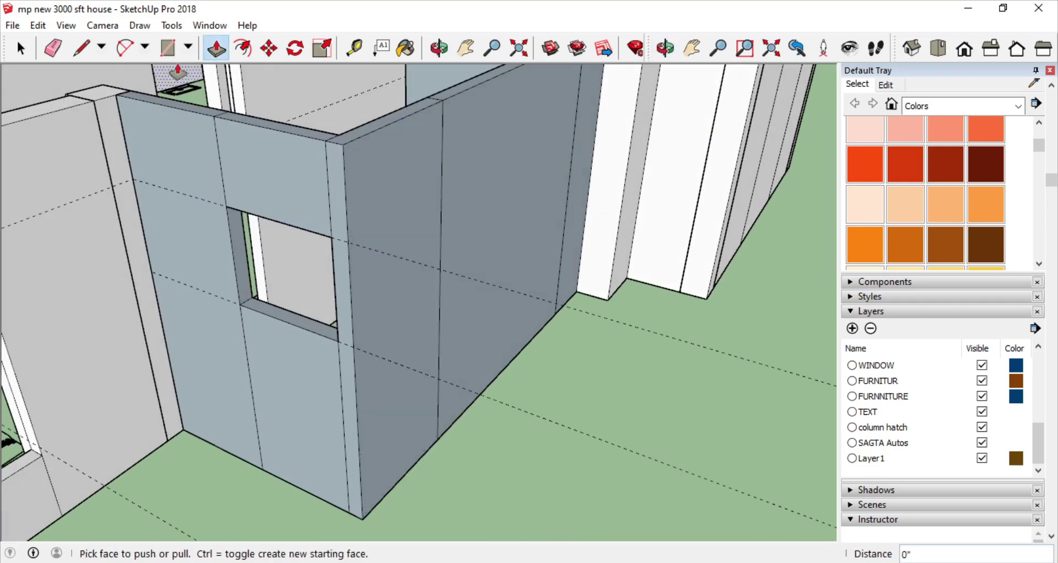
Draw an edge across the blue wall and push the new face through 5".
click(364, 351)
mouse_move(363, 351)
middle_down()
mouse_move(307, 267)
mouse_move(281, 191)
middle_up()
click(307, 267)
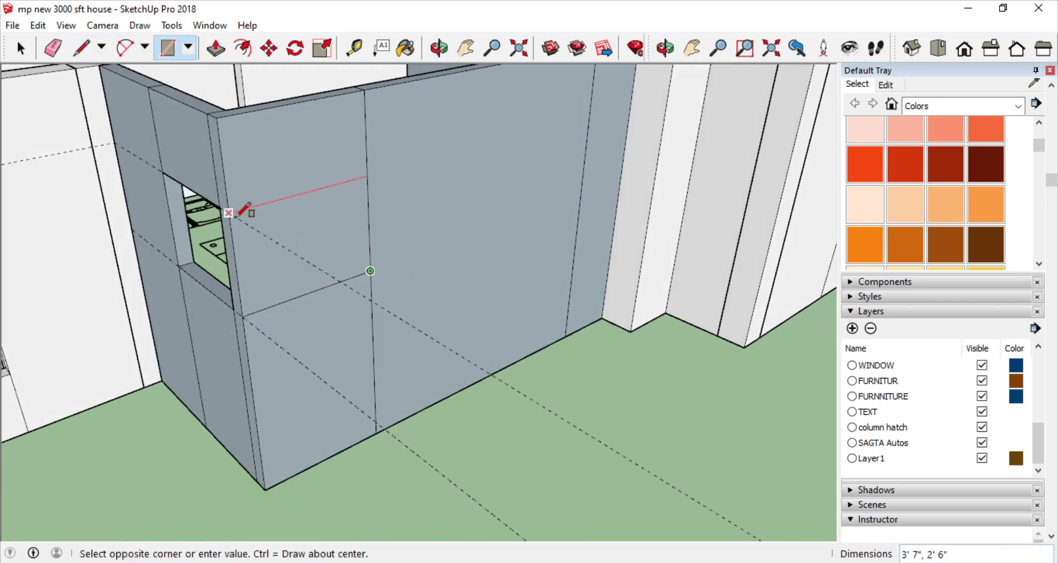
double_click(325, 242)
mouse_move(326, 242)
middle_down()
mouse_move(390, 229)
mouse_move(113, 264)
mouse_move(220, 58)
middle_up()
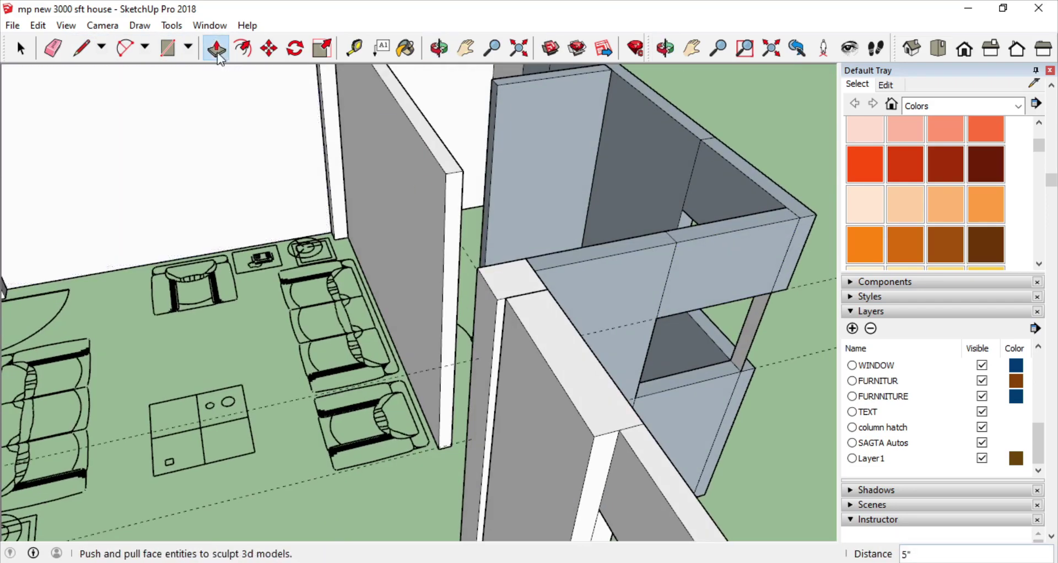
mouse_move(756, 321)
middle_down()
mouse_move(656, 395)
mouse_move(402, 362)
mouse_move(621, 406)
mouse_move(456, 236)
mouse_move(501, 239)
mouse_move(578, 196)
mouse_move(402, 336)
mouse_move(433, 321)
mouse_move(446, 227)
middle_up()
Draw another window rectangle on the blue wall and push it into the wall.
key(t)
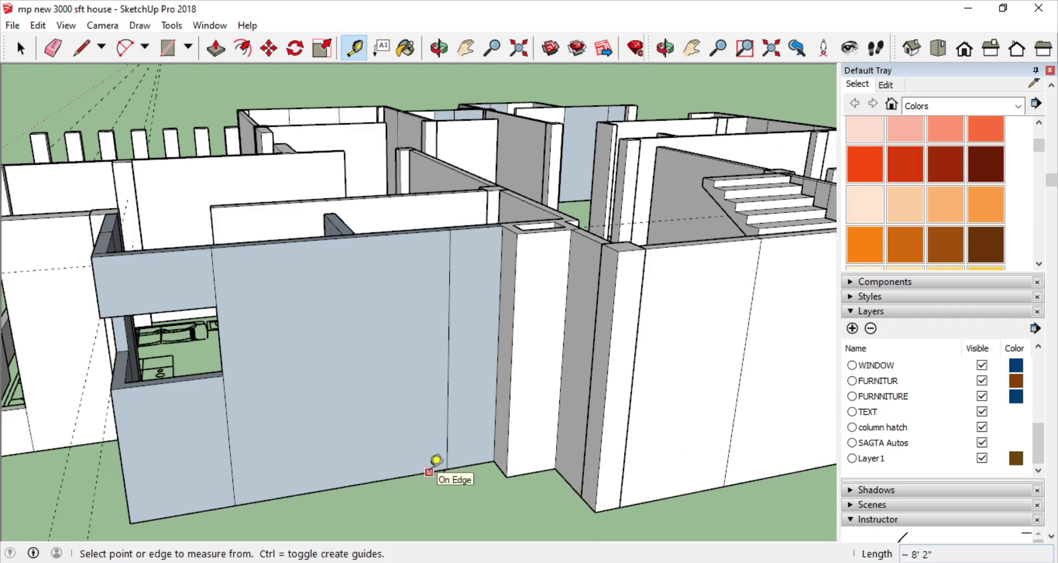
mouse_move(401, 332)
middle_down()
mouse_move(432, 283)
mouse_move(474, 286)
middle_up()
key(r)
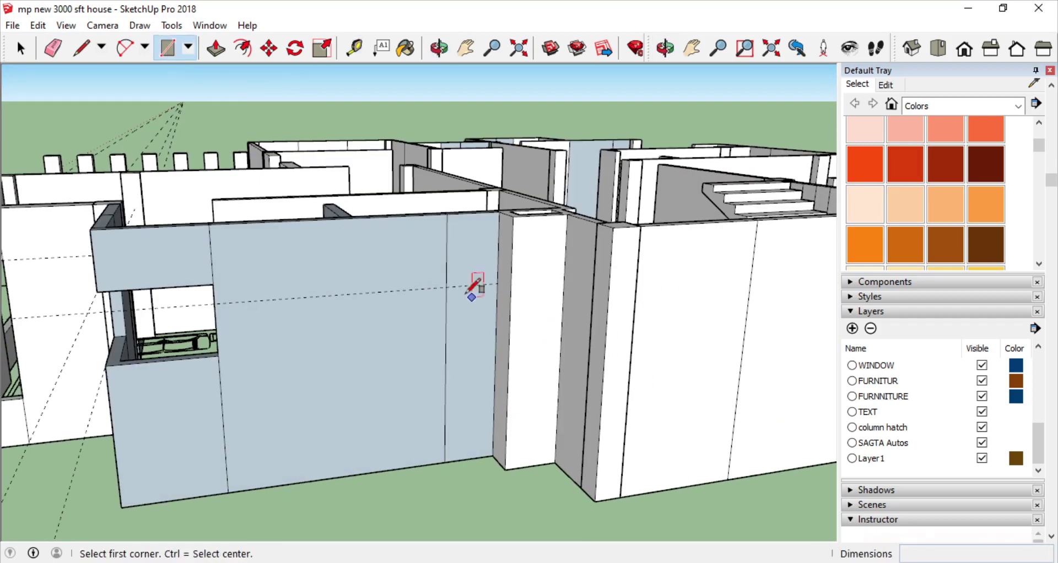
click(215, 48)
scroll(468, 314, up, 5)
click(440, 296)
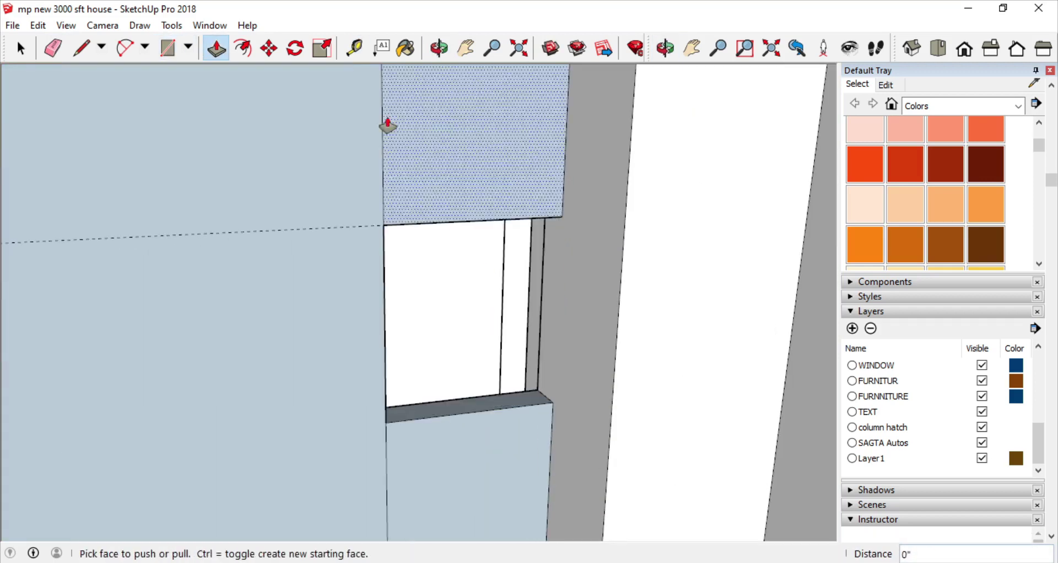
middle_drag(388, 126, 642, 370)
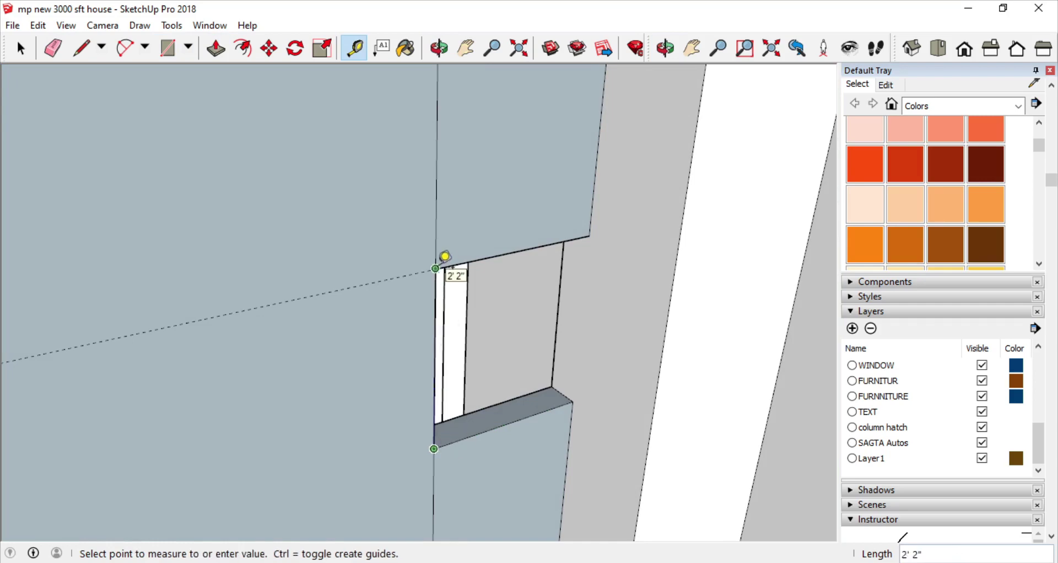
scroll(445, 257, down, 10)
Draw a rectangle on an outer white wall and push it through as a window opening.
middle_drag(337, 314, 499, 404)
mouse_move(24, 50)
middle_down()
mouse_move(524, 203)
mouse_move(559, 113)
mouse_move(333, 381)
mouse_move(433, 310)
mouse_move(300, 354)
middle_up()
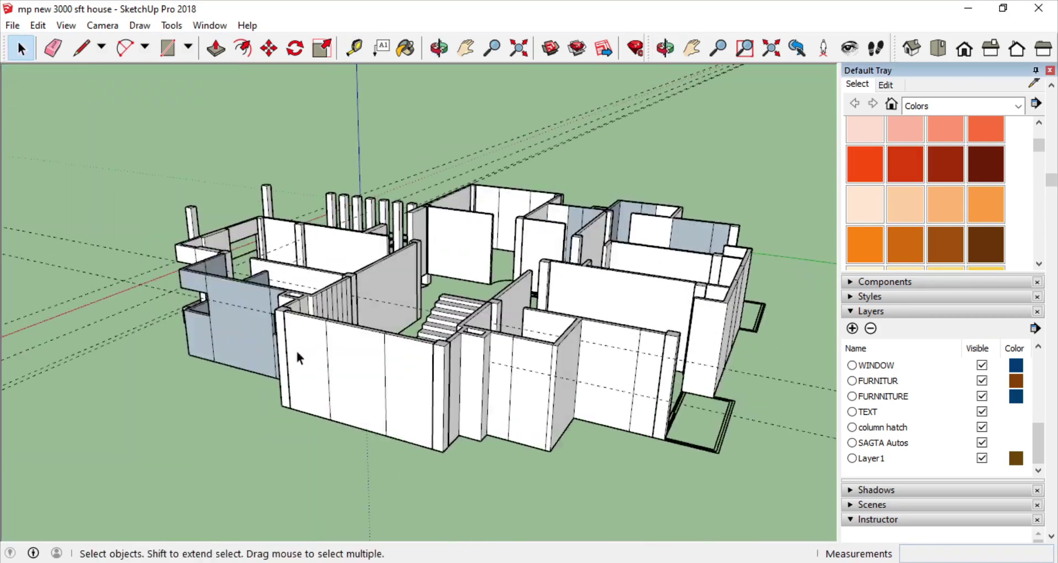
scroll(300, 354, up, 5)
click(168, 48)
scroll(503, 312, up, 3)
click(524, 287)
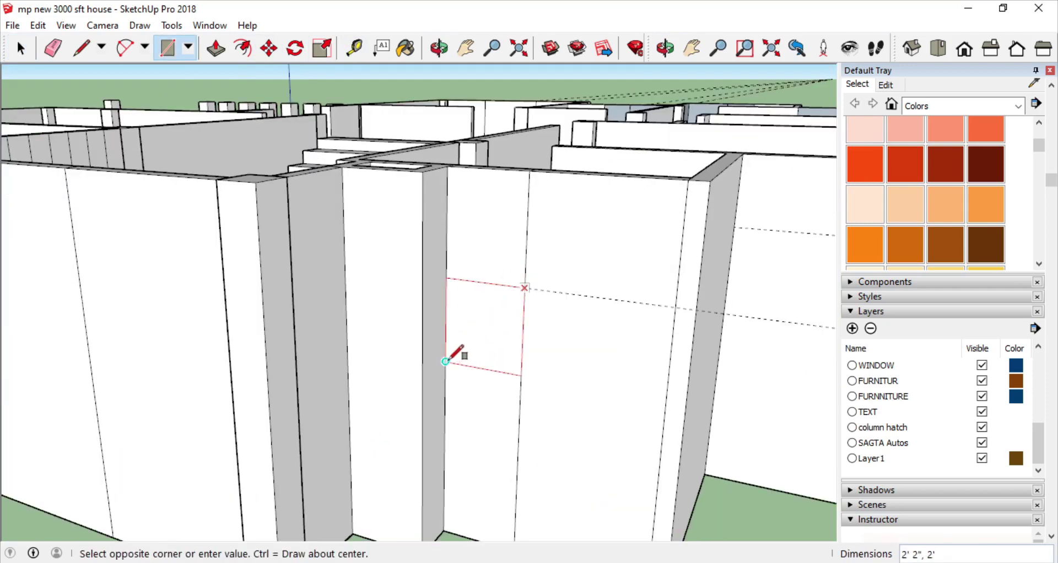
click(215, 48)
scroll(520, 331, down, 3)
mouse_move(604, 343)
middle_down()
mouse_move(626, 396)
mouse_move(493, 245)
middle_up()
scroll(683, 381, up, 2)
key(t)
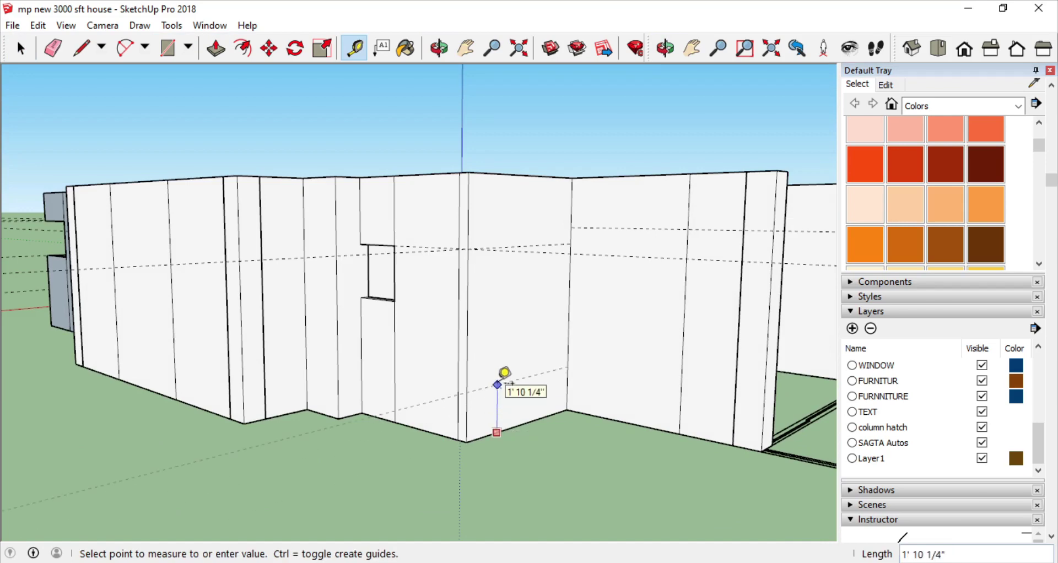
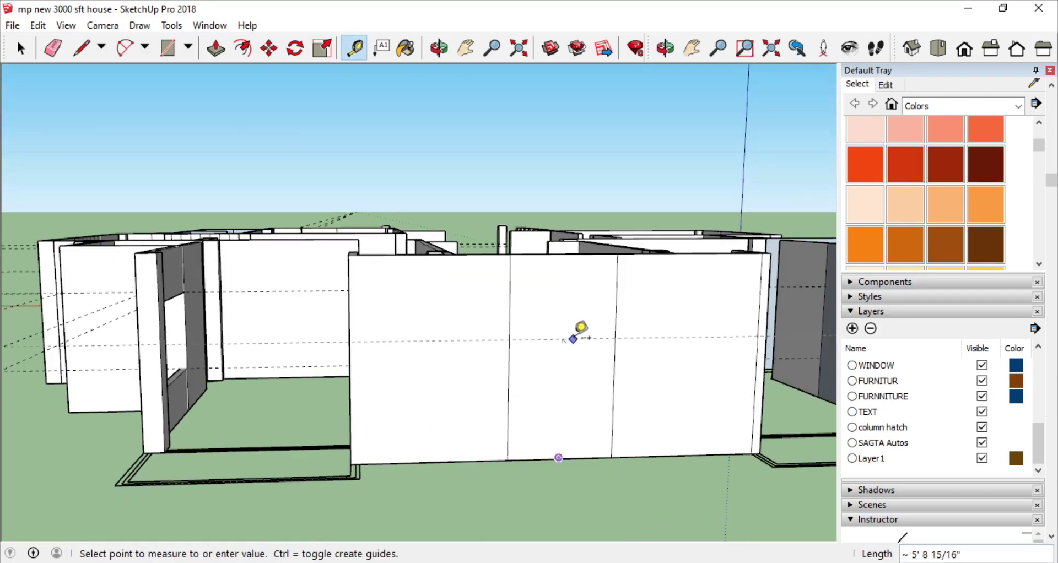
Measure a guide up from the wall base and draw the window rectangle on the front wall face.
click(546, 457)
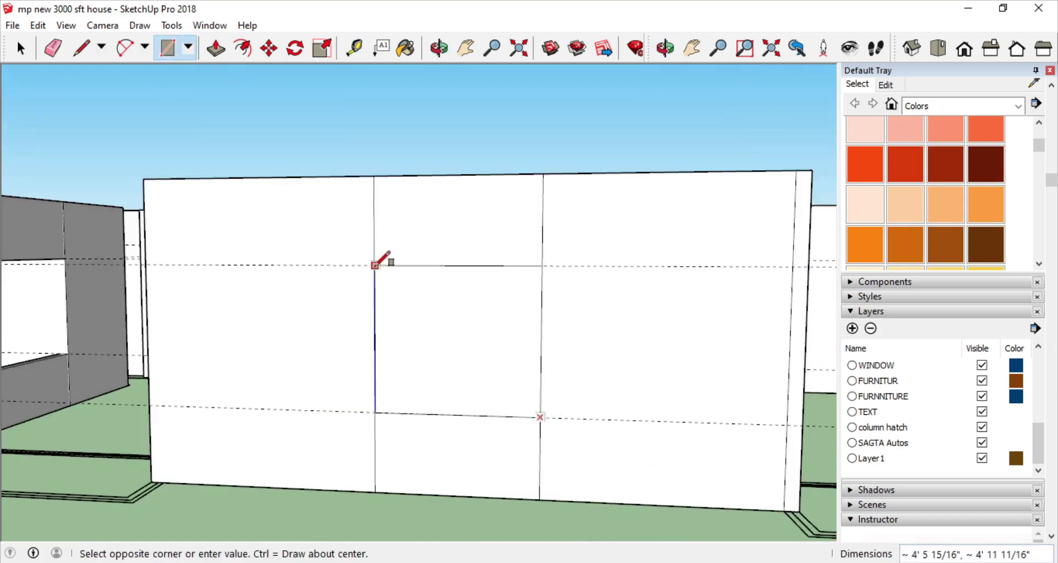
scroll(375, 265, up, 3)
click(378, 259)
scroll(472, 224, down, 3)
mouse_move(472, 224)
middle_down()
mouse_move(739, 384)
mouse_move(473, 286)
middle_up()
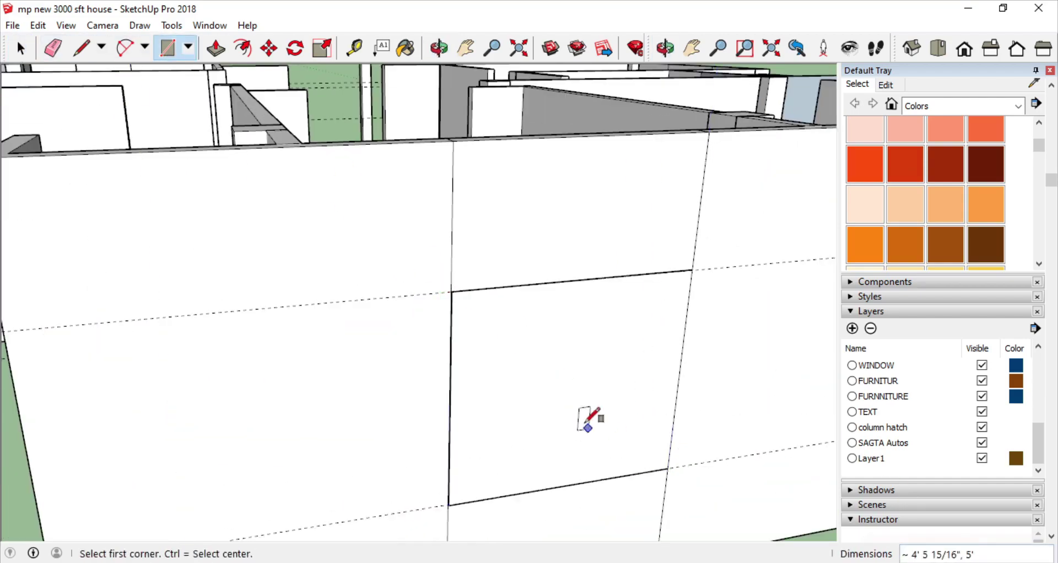
middle_drag(589, 418, 99, 430)
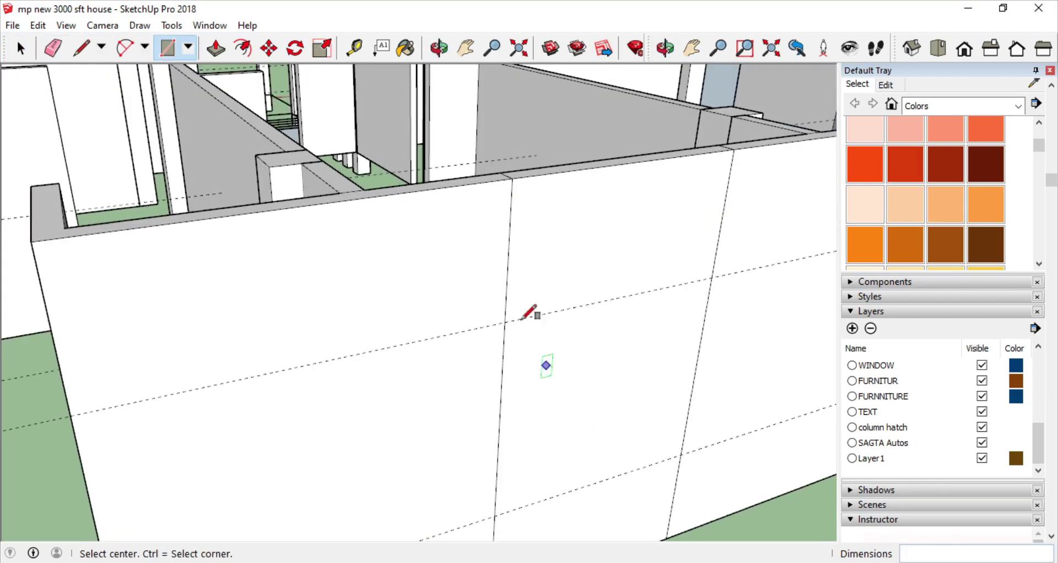
mouse_move(531, 312)
middle_down()
mouse_move(495, 345)
mouse_move(461, 255)
mouse_move(9, 299)
mouse_move(177, 227)
mouse_move(537, 270)
mouse_move(597, 253)
middle_up()
Push the rectangle face into the front wall.
click(215, 48)
click(597, 252)
middle_drag(402, 230, 524, 255)
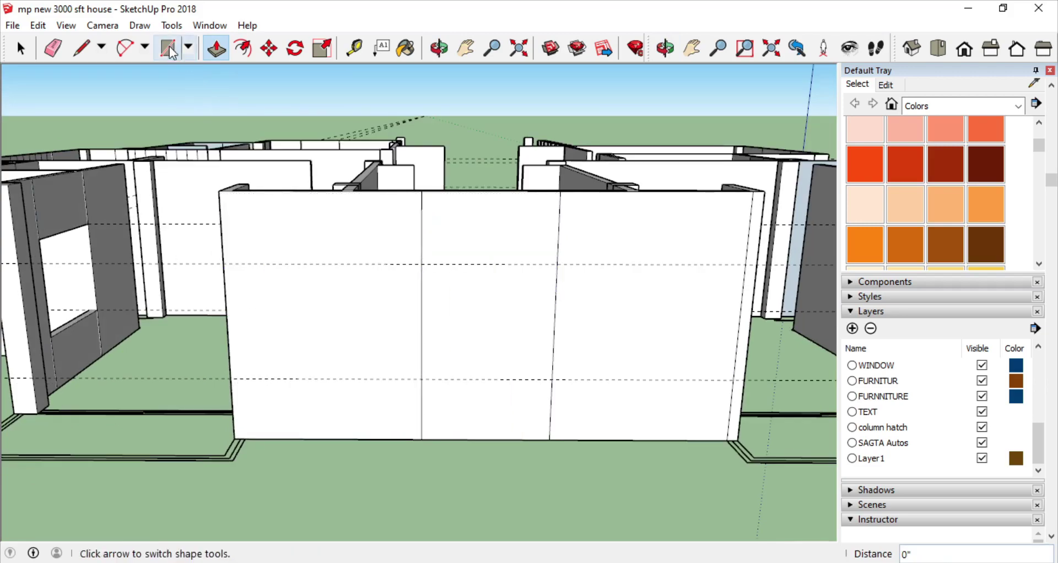
middle_drag(542, 304, 355, 301)
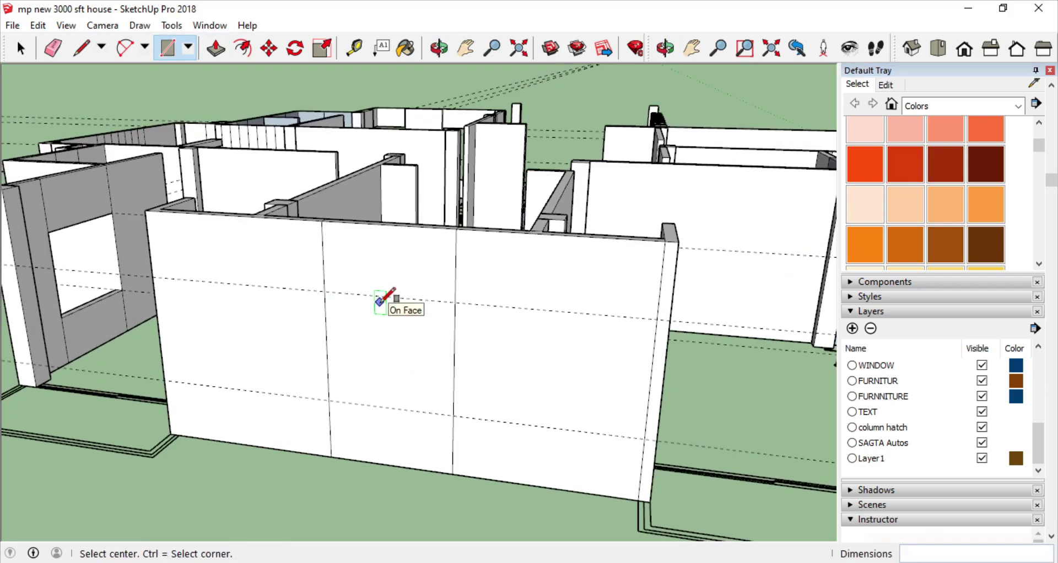
mouse_move(370, 398)
middle_down()
mouse_move(637, 344)
mouse_move(551, 275)
middle_up()
Push/Pull the window face fully through the wall to open the window.
key(p)
scroll(613, 309, up, 3)
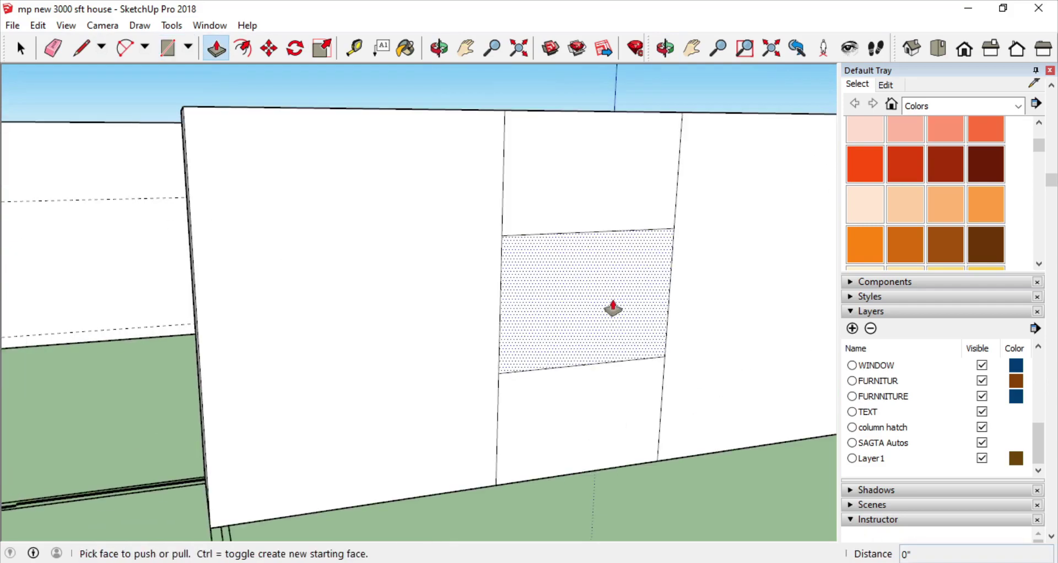
mouse_move(582, 380)
middle_down()
mouse_move(420, 397)
mouse_move(519, 165)
mouse_move(389, 325)
mouse_move(654, 300)
middle_up()
scroll(551, 184, up, 5)
click(529, 323)
scroll(529, 324, up, 3)
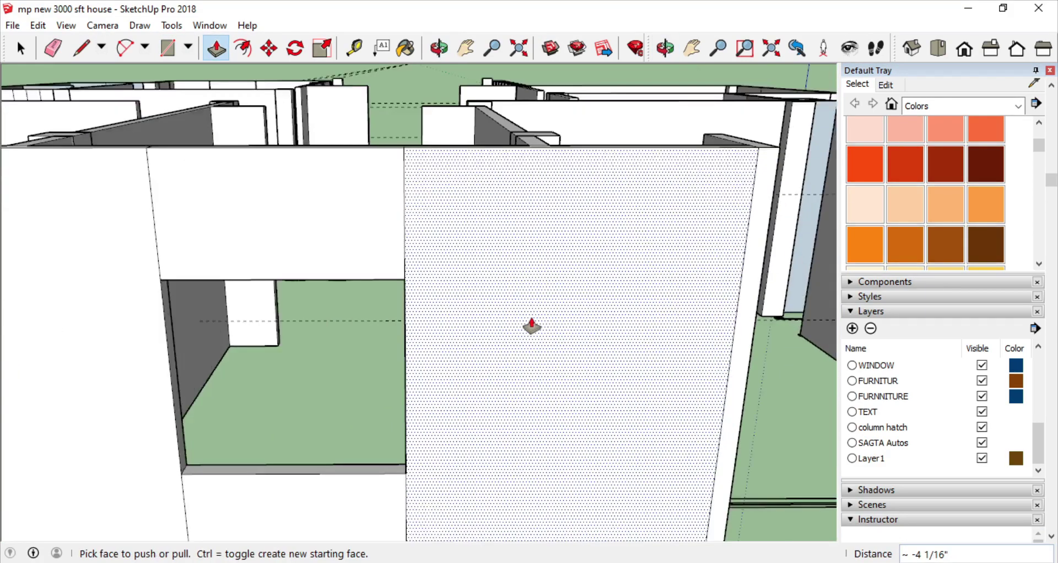
mouse_move(529, 323)
middle_down()
mouse_move(678, 371)
mouse_move(379, 354)
mouse_move(338, 338)
mouse_move(756, 309)
mouse_move(395, 352)
middle_up()
scroll(396, 351, up, 3)
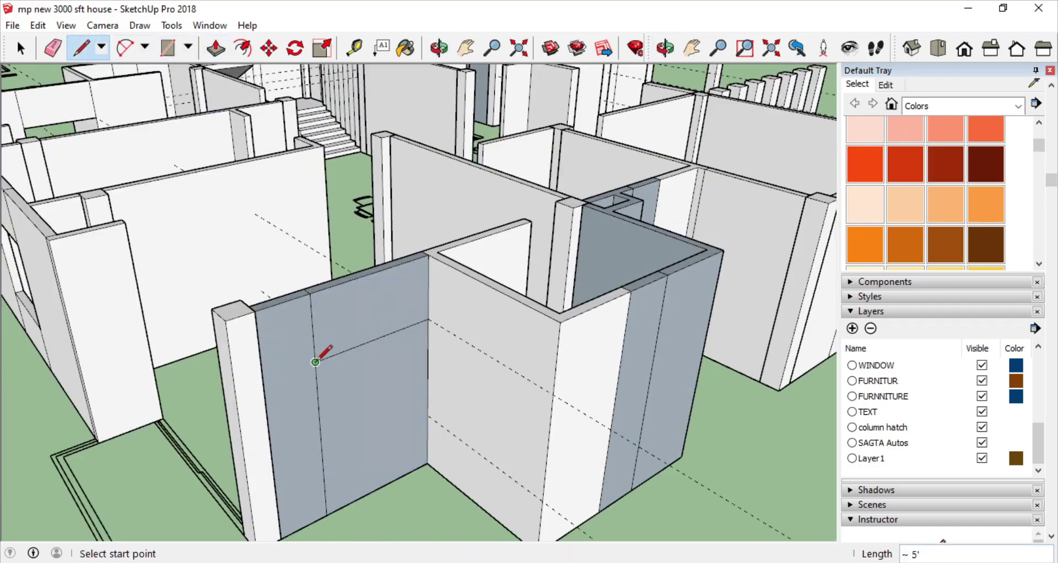
Push/Pull the rectangle on the bluish wall through to cut the small square window.
middle_drag(427, 399, 378, 402)
key(p)
scroll(378, 390, up, 2)
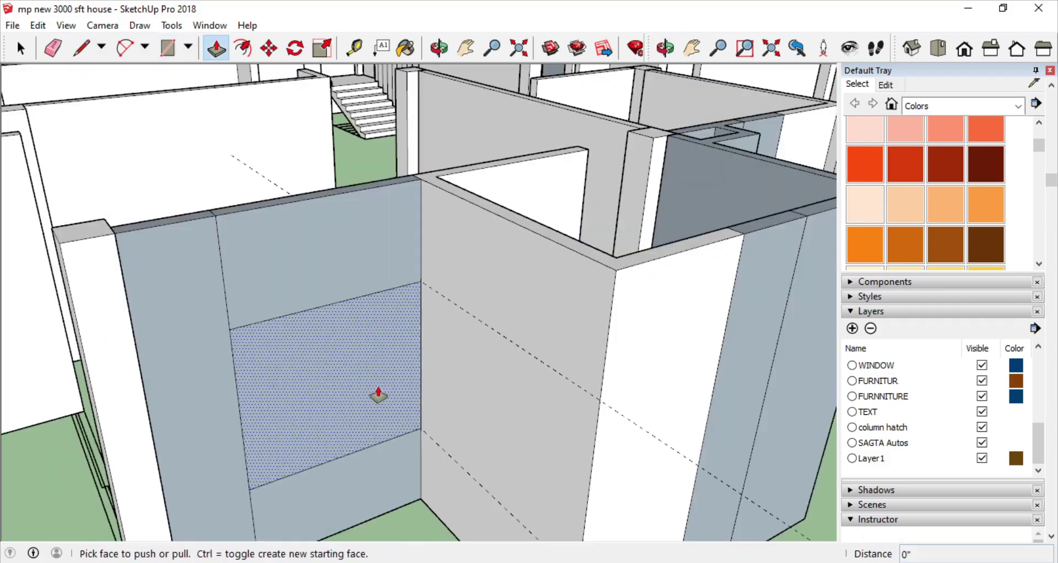
drag(378, 390, 302, 366)
scroll(370, 374, down, 10)
middle_drag(370, 375, 304, 300)
scroll(404, 324, up, 3)
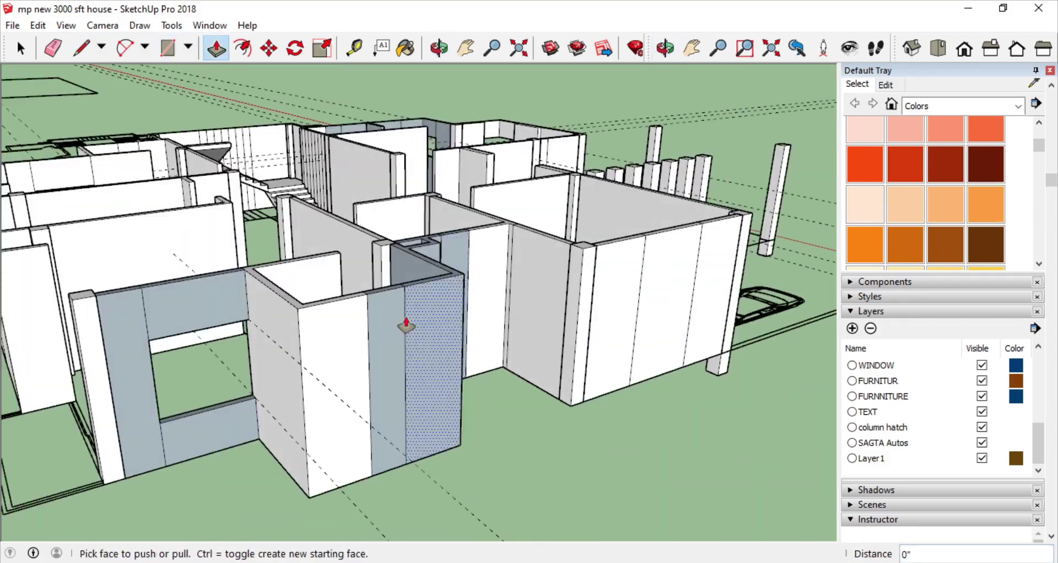
Begin a 7' Tape Measure guide from the top edge of the neighbouring wall panel.
key(t)
middle_drag(404, 324, 349, 269)
click(348, 198)
middle_drag(294, 298, 177, 397)
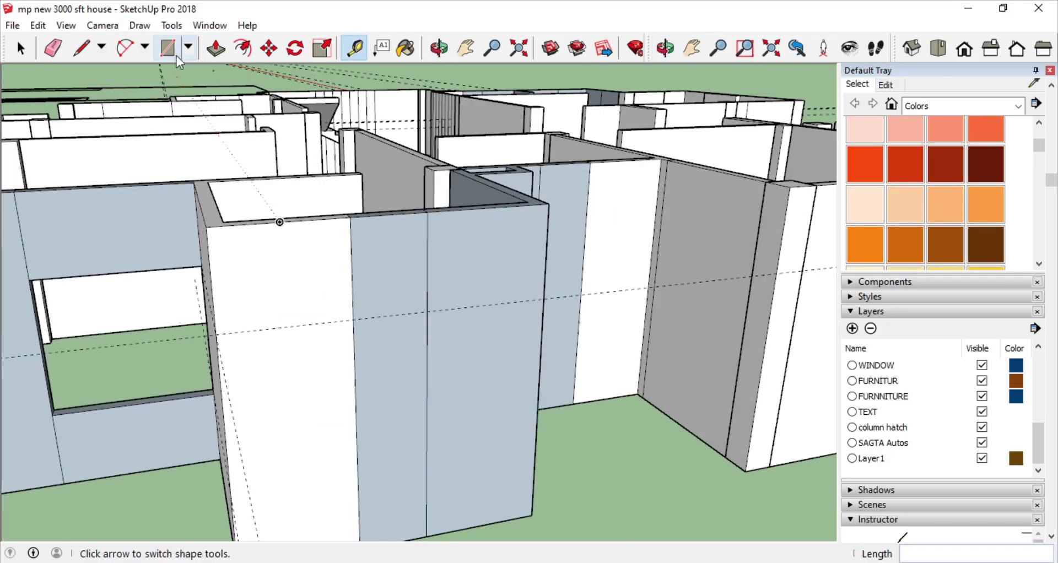
scroll(370, 334, down, 1)
scroll(380, 354, down, 5)
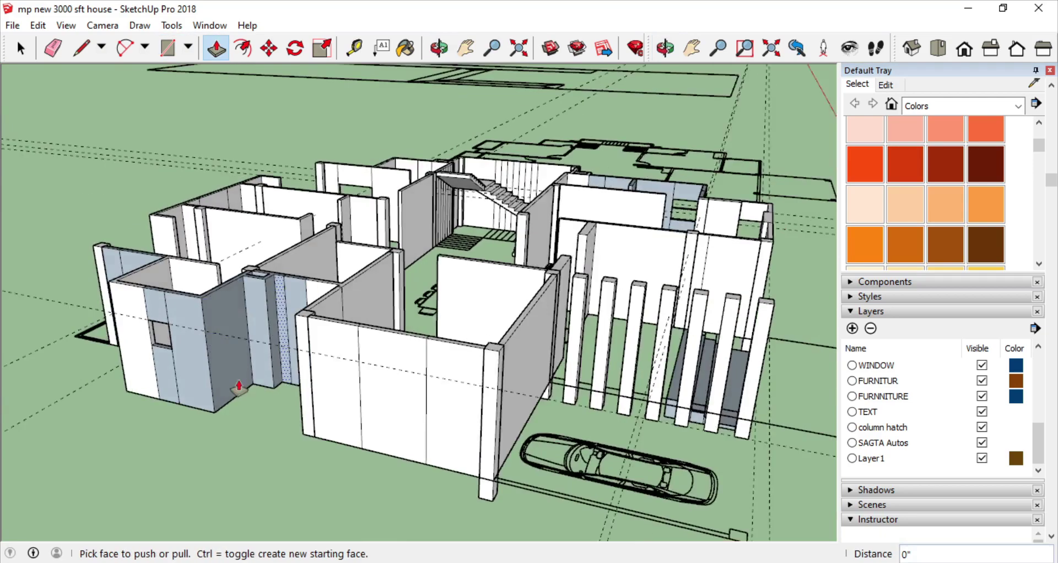
scroll(236, 385, up, 5)
middle_drag(458, 373, 388, 315)
scroll(444, 340, down, 3)
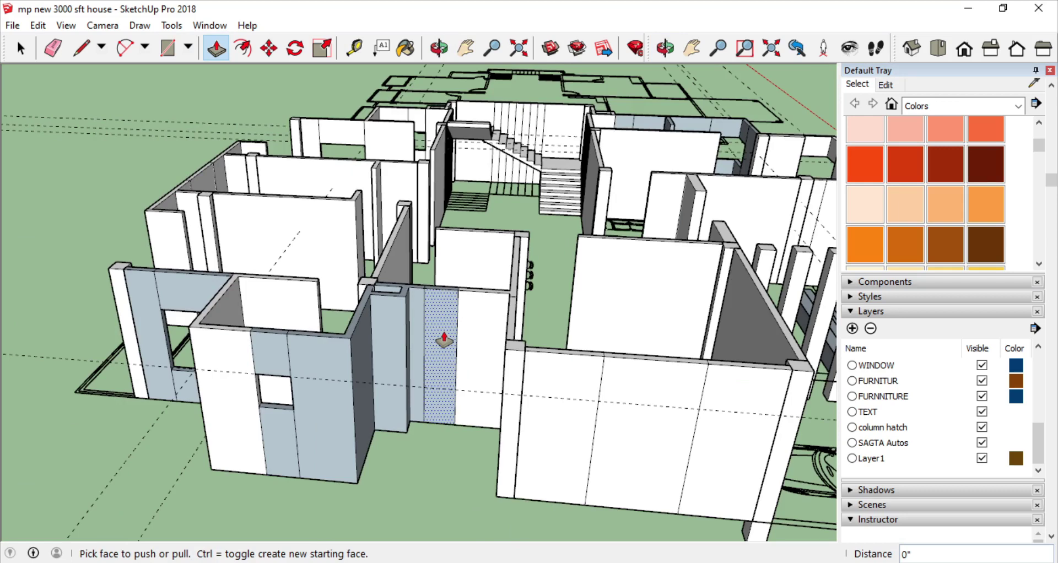
scroll(444, 340, up, 4)
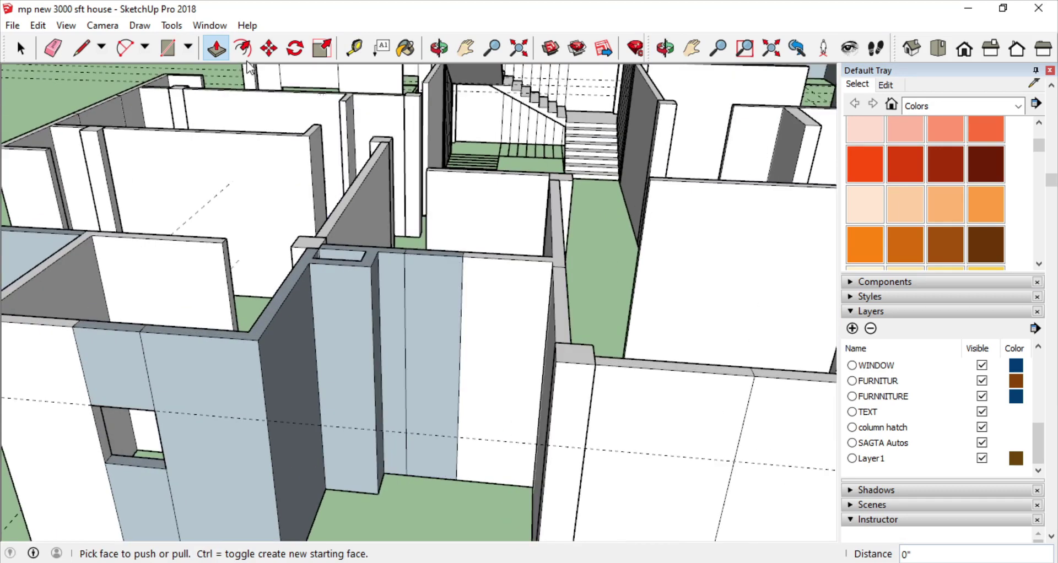
Finish a rectangle on the column face and push it into the column.
key(t)
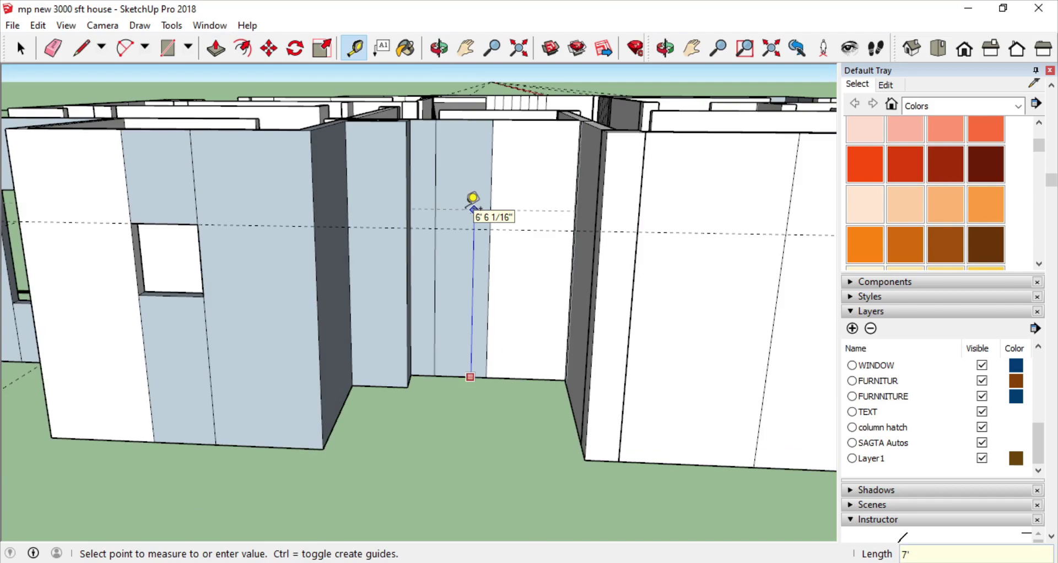
middle_drag(472, 205, 418, 259)
scroll(418, 259, up, 5)
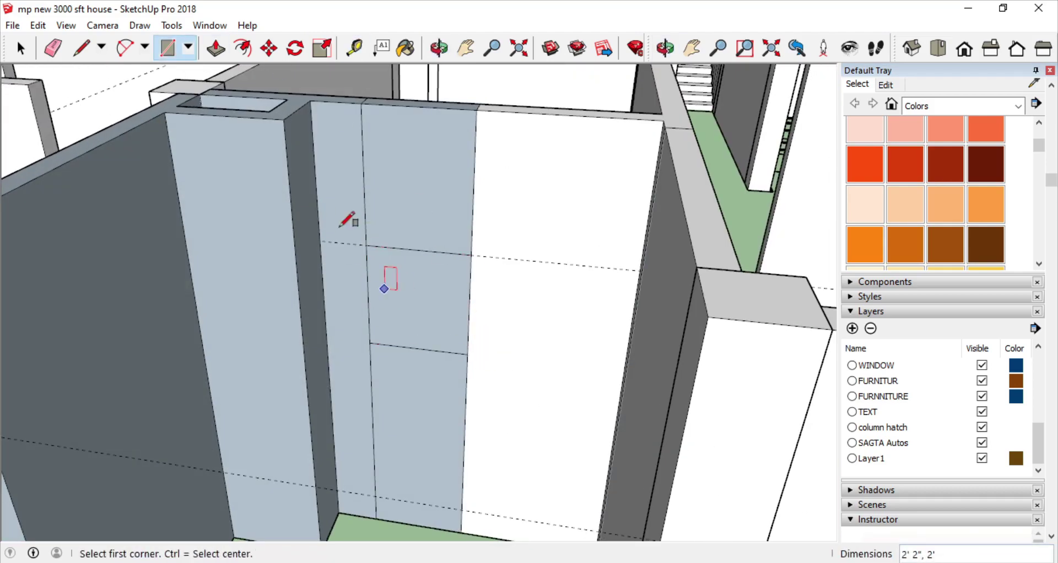
scroll(339, 226, up, 5)
key(p)
click(402, 283)
click(420, 293)
scroll(441, 339, down, 10)
scroll(594, 368, up, 2)
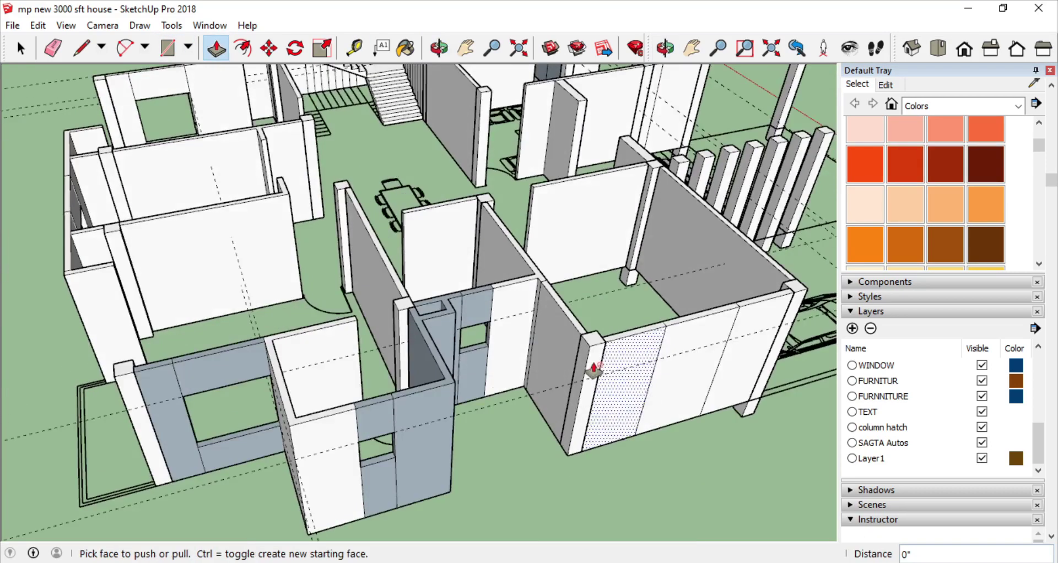
scroll(594, 368, up, 4)
Set a guide up the wall, then draw and push through a tall door-height opening.
click(354, 48)
click(466, 434)
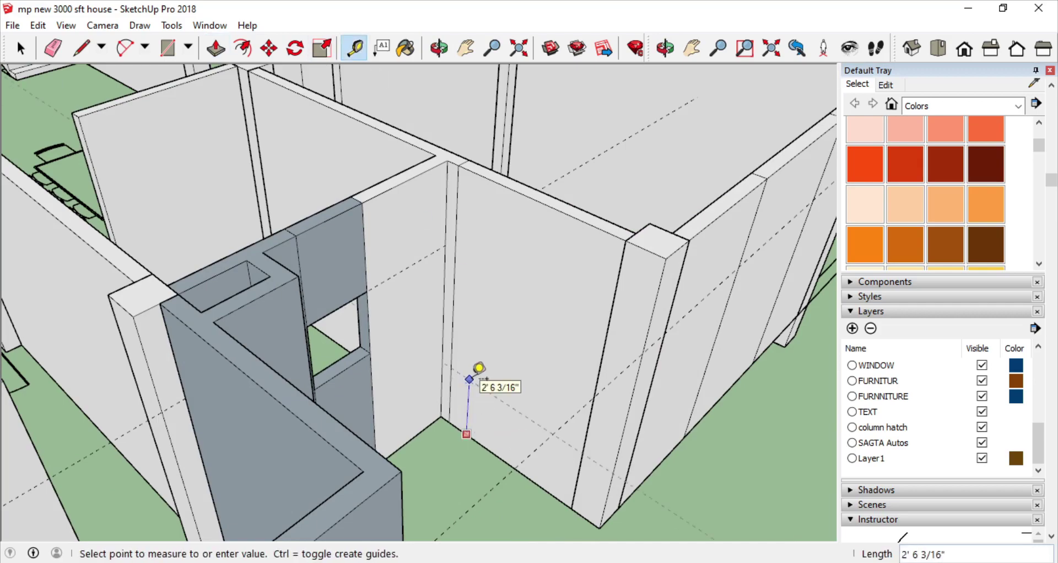
scroll(478, 367, up, 2)
mouse_move(472, 219)
middle_down()
mouse_move(609, 370)
mouse_move(388, 220)
middle_up()
key(r)
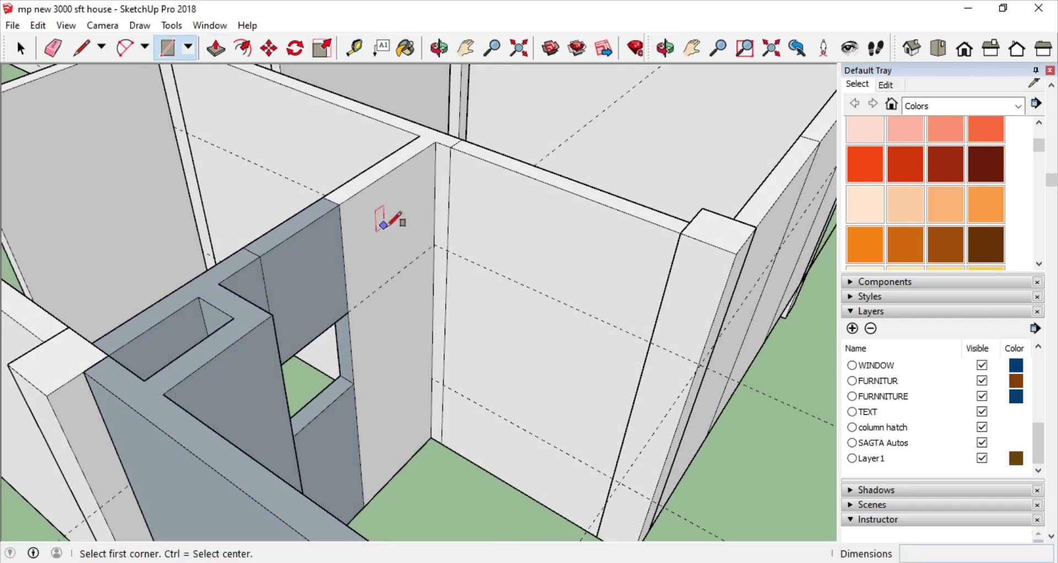
click(612, 477)
key(p)
click(543, 354)
middle_drag(544, 354, 466, 283)
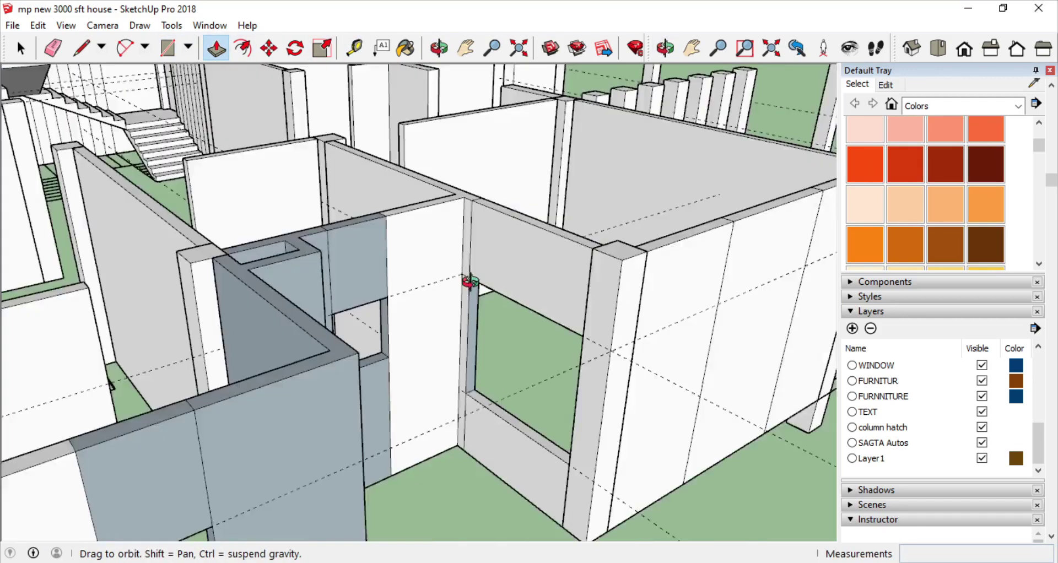
scroll(526, 363, down, 3)
Place a guide on the white front wall and draw the window rectangle from its centre.
middle_drag(526, 363, 107, 402)
key(t)
click(378, 373)
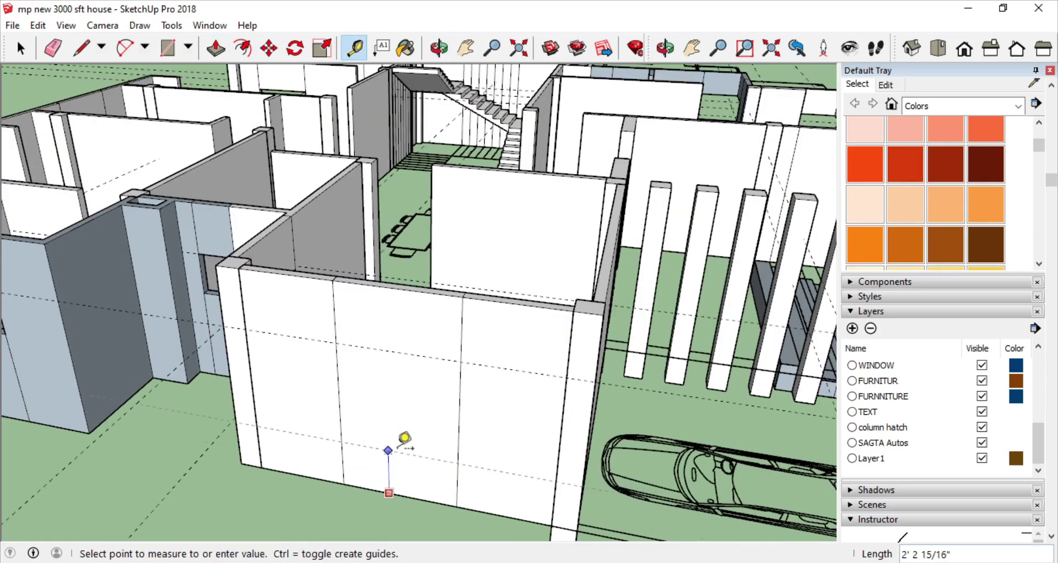
scroll(402, 437, up, 2)
mouse_move(442, 411)
middle_down()
mouse_move(413, 414)
mouse_move(308, 321)
middle_up()
key(r)
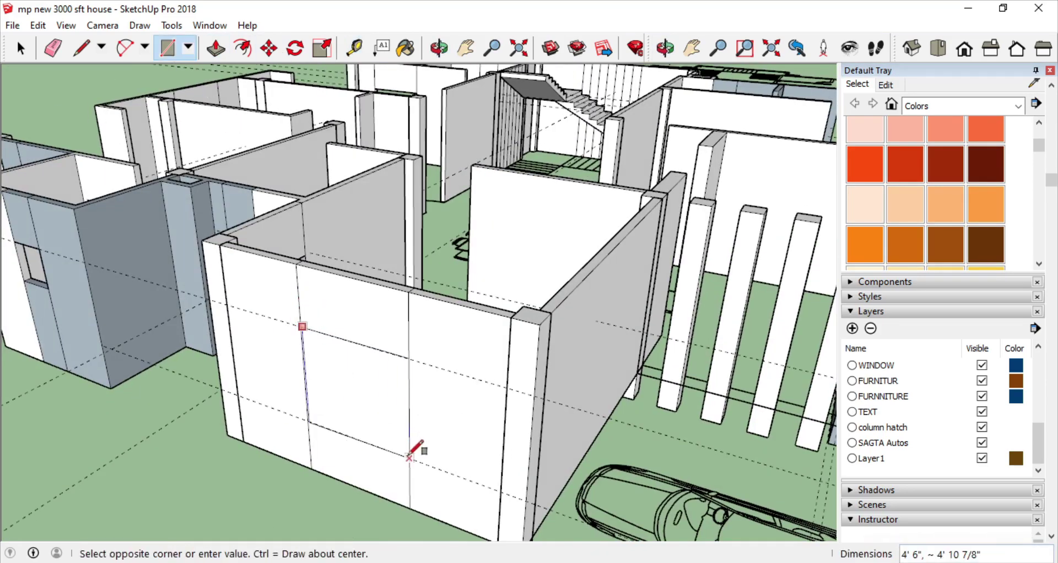
key(Escape)
scroll(567, 421, down, 3)
scroll(474, 424, up, 5)
key(ctrl)
scroll(444, 249, up, 2)
click(444, 249)
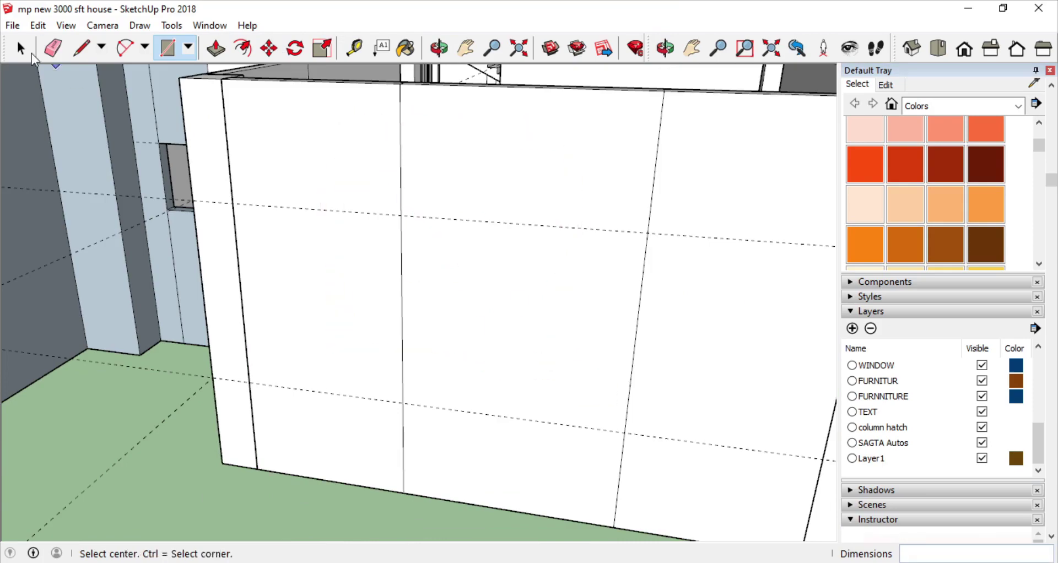
click(564, 386)
scroll(564, 386, down, 3)
Push/Pull the rectangle through the white wall to cut the large window opening.
key(p)
scroll(590, 308, up, 3)
drag(590, 307, 589, 314)
mouse_move(590, 315)
middle_down()
mouse_move(505, 397)
mouse_move(314, 236)
mouse_move(663, 303)
middle_up()
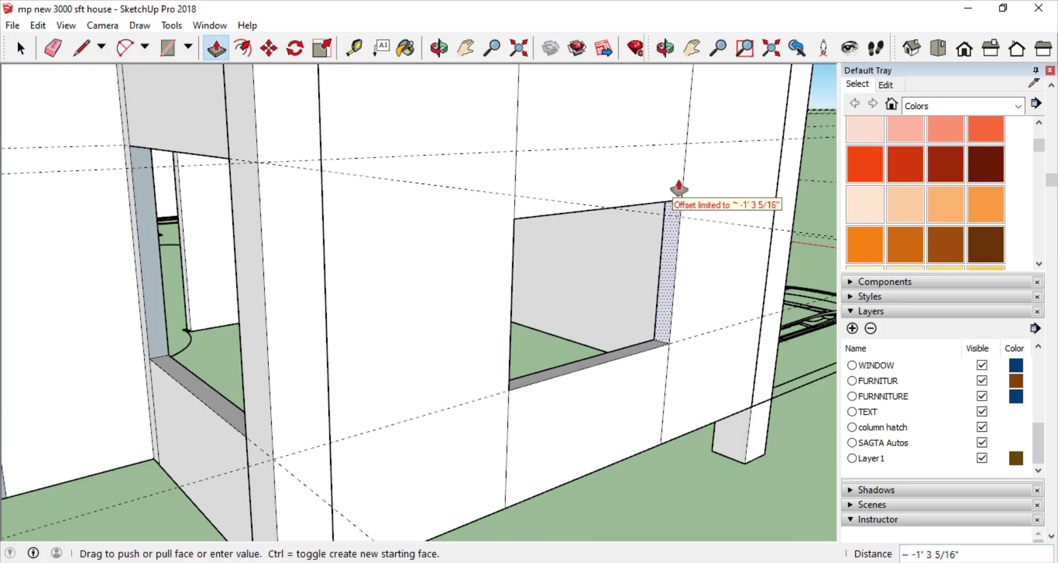
mouse_move(678, 189)
middle_down()
mouse_move(325, 160)
mouse_move(331, 255)
middle_up()
scroll(428, 372, down, 5)
scroll(548, 385, down, 2)
mouse_move(428, 372)
middle_down()
mouse_move(547, 385)
mouse_move(680, 449)
mouse_move(385, 457)
middle_up()
scroll(528, 336, up, 3)
Draw a line across a wall end and push the new face to close the gap.
key(space)
scroll(529, 336, up, 3)
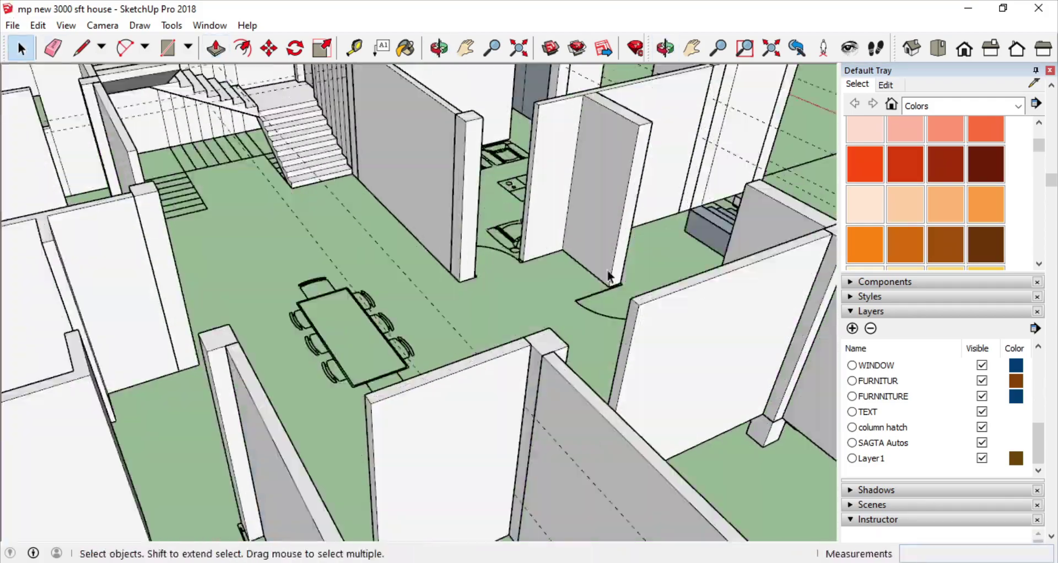
scroll(529, 336, up, 3)
mouse_move(529, 339)
middle_down()
mouse_move(533, 246)
mouse_move(420, 272)
mouse_move(402, 184)
middle_up()
key(t)
middle_drag(423, 274, 528, 260)
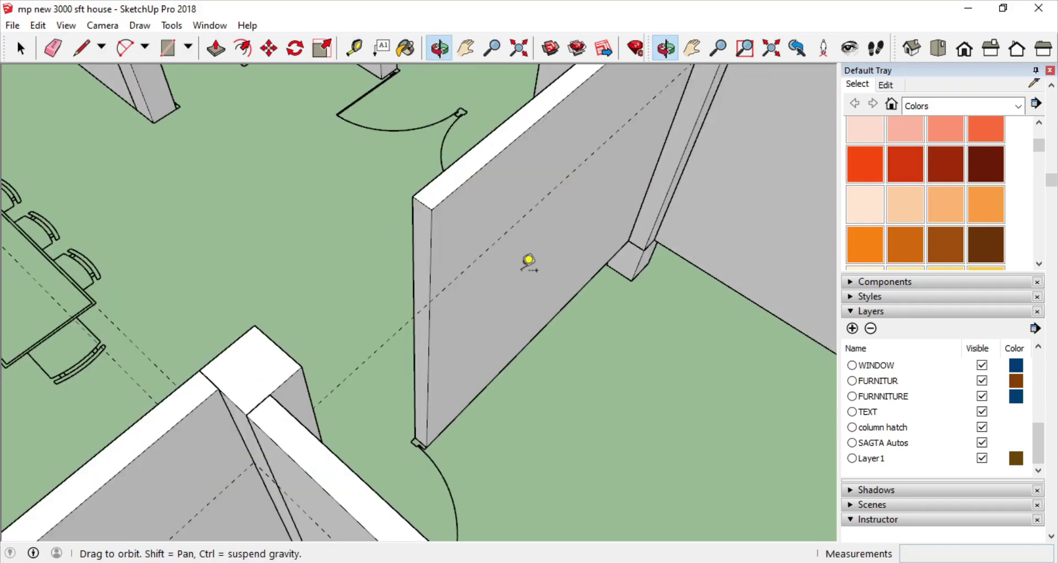
middle_drag(425, 236, 213, 302)
scroll(467, 315, down, 5)
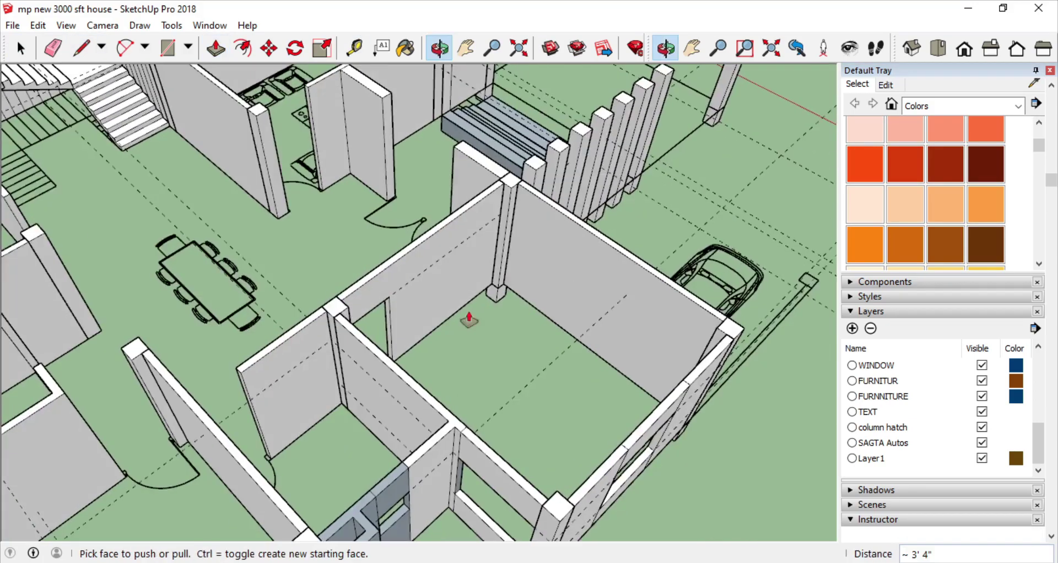
scroll(303, 332, up, 3)
scroll(302, 331, up, 2)
key(l)
middle_drag(385, 248, 459, 339)
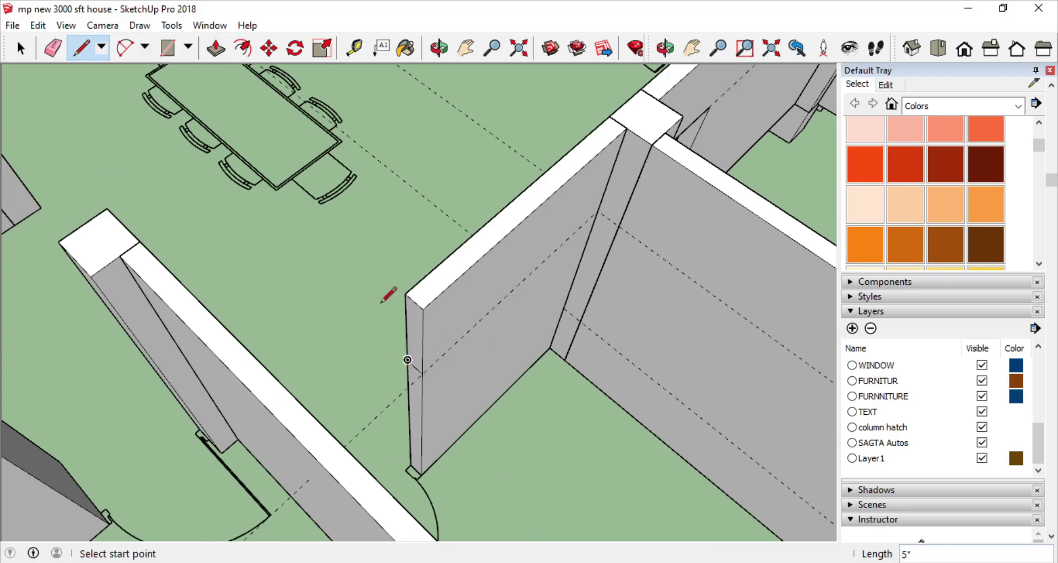
scroll(397, 307, down, 3)
scroll(456, 252, down, 3)
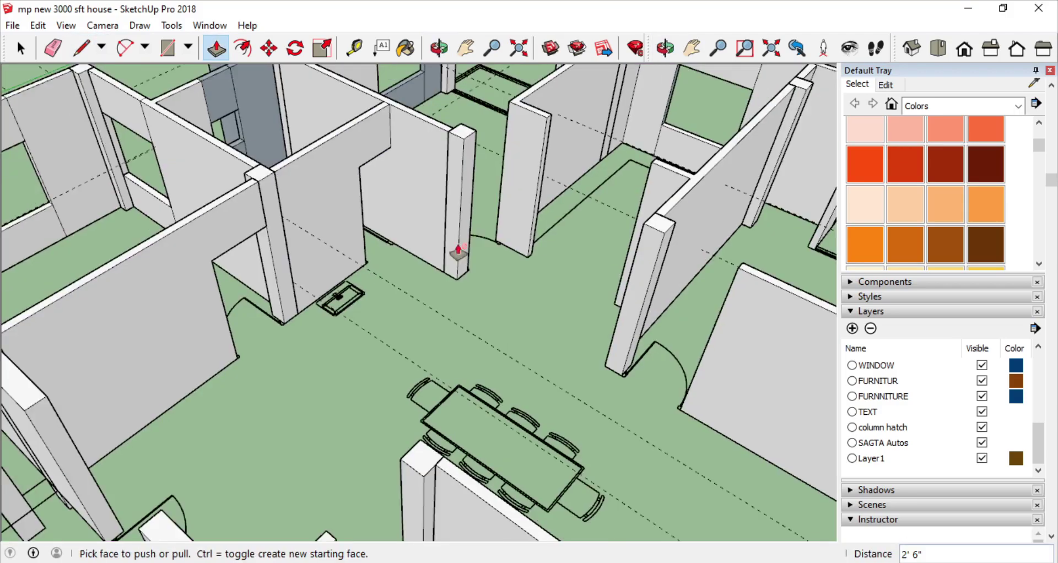
scroll(462, 199, up, 4)
middle_drag(463, 198, 408, 332)
scroll(699, 267, down, 3)
scroll(179, 330, up, 3)
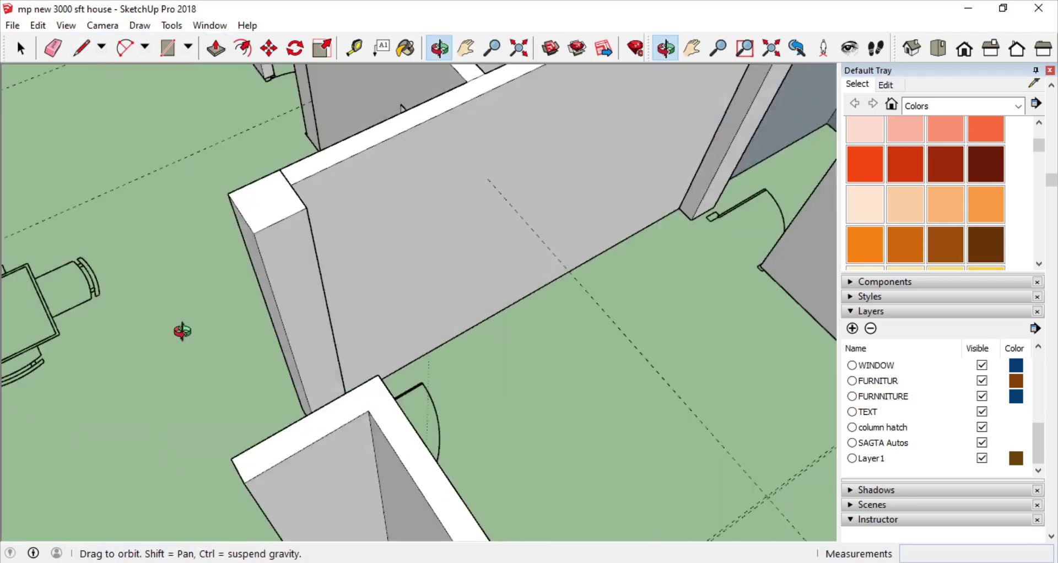
mouse_move(179, 330)
middle_down()
mouse_move(255, 284)
mouse_move(232, 201)
middle_up()
scroll(278, 85, up, 1)
click(288, 277)
click(181, 278)
Extrude a wall section and a header spanning the top of the opening.
scroll(278, 266, down, 3)
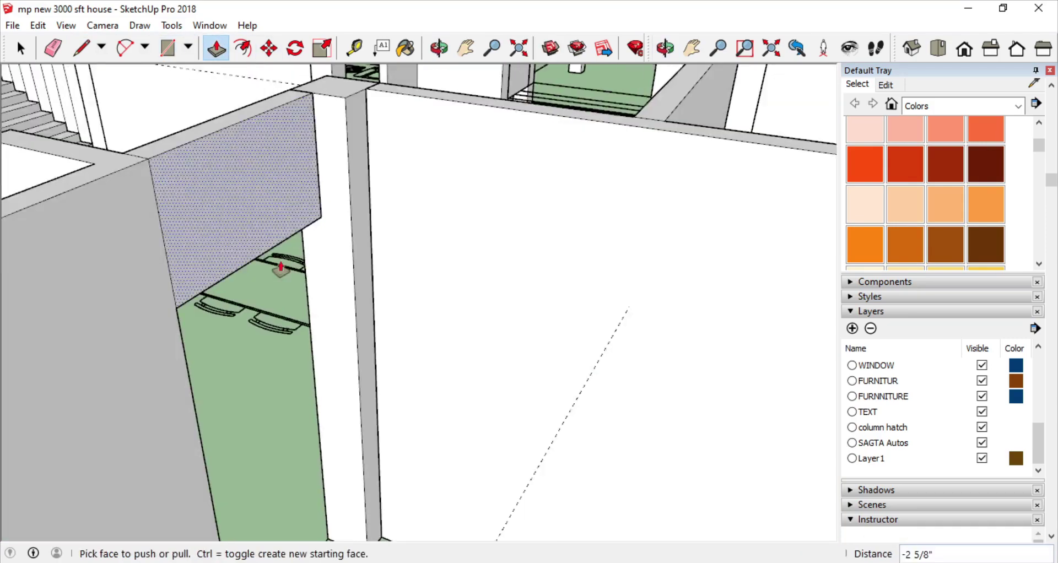
scroll(307, 156, up, 3)
mouse_move(307, 156)
middle_down()
mouse_move(489, 179)
mouse_move(382, 298)
mouse_move(585, 431)
mouse_move(462, 225)
middle_up()
scroll(286, 166, down, 3)
scroll(223, 255, up, 5)
key(l)
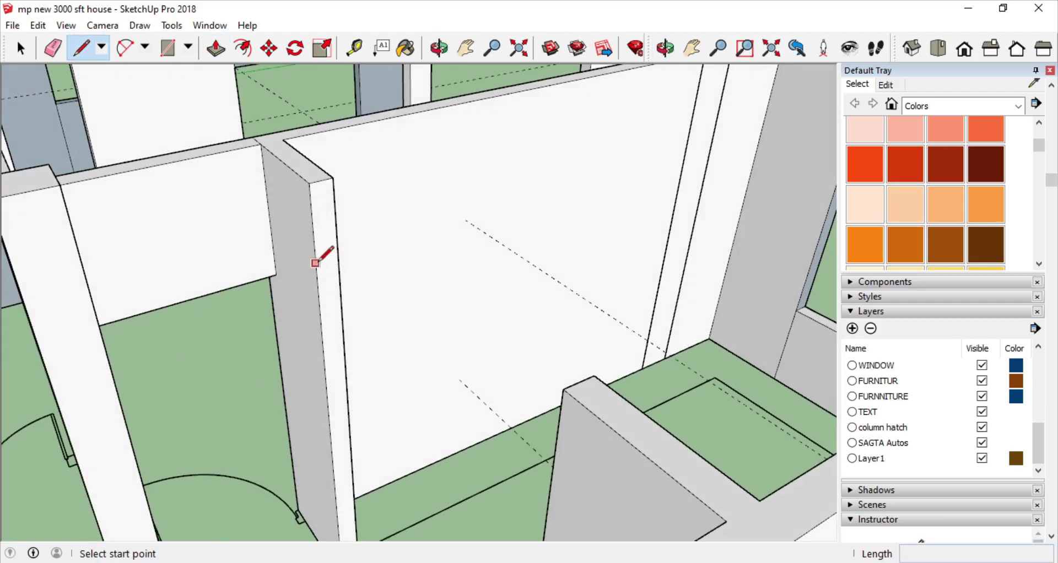
mouse_move(323, 253)
middle_down()
mouse_move(227, 283)
mouse_move(350, 274)
middle_up()
key(p)
click(435, 372)
middle_drag(435, 372, 319, 289)
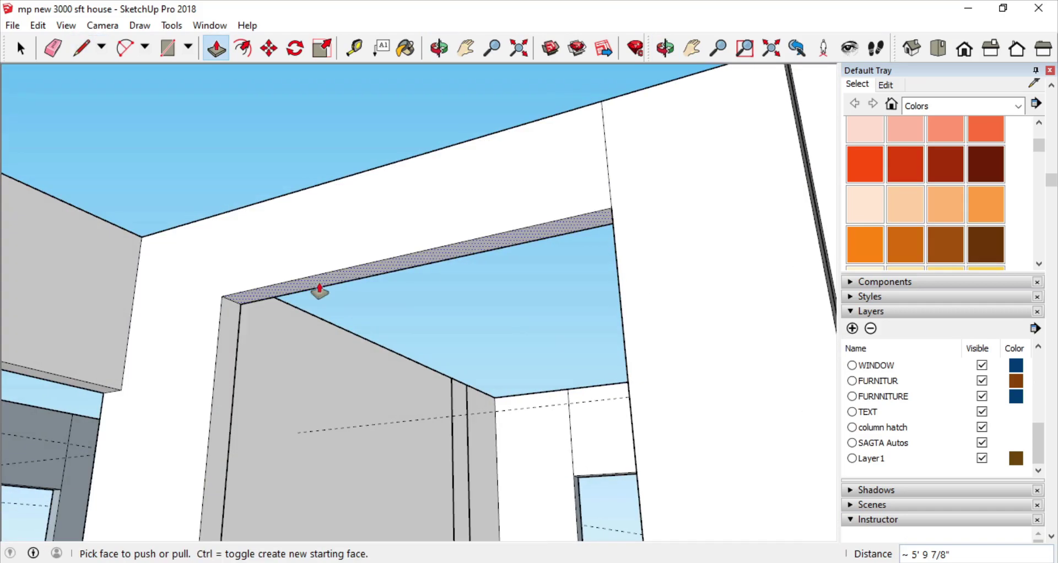
click(135, 375)
Draw lines along another wall edge near the staircase, inspecting the interior.
middle_drag(135, 374, 373, 365)
scroll(412, 350, up, 2)
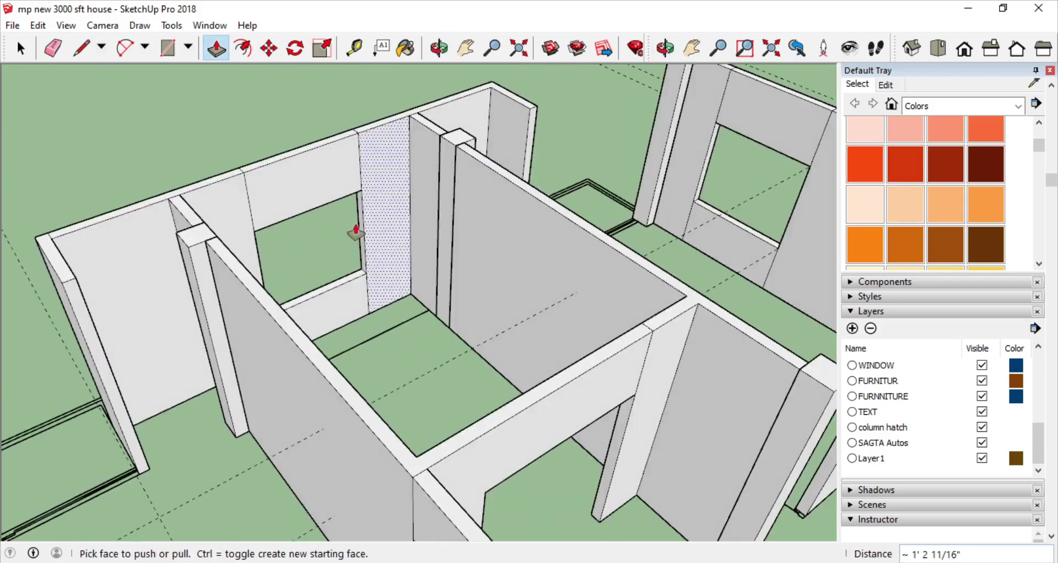
scroll(356, 232, up, 4)
mouse_move(363, 257)
middle_down()
mouse_move(448, 208)
mouse_move(418, 225)
middle_up()
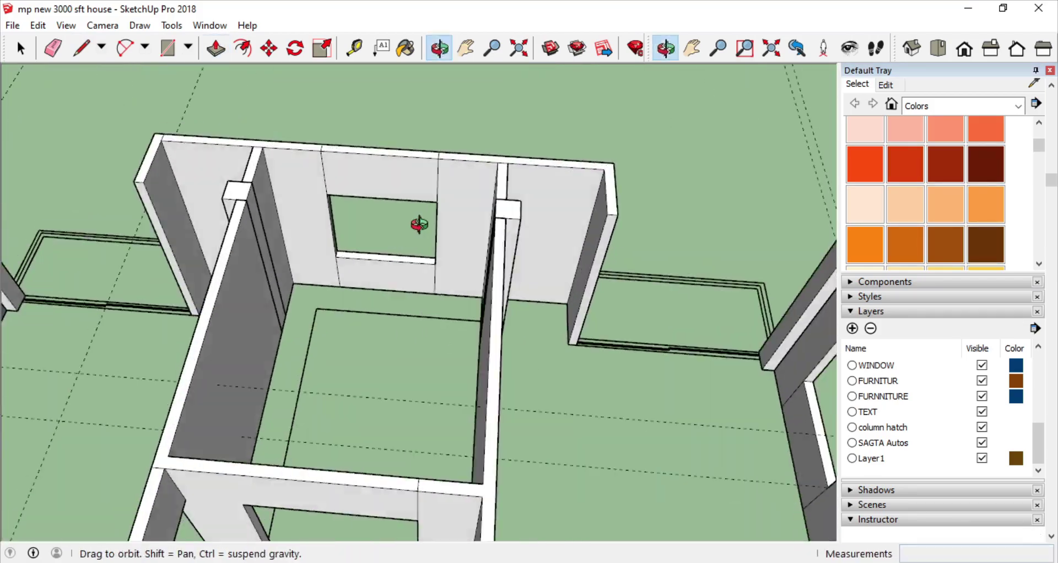
middle_drag(337, 117, 277, 252)
scroll(706, 327, up, 2)
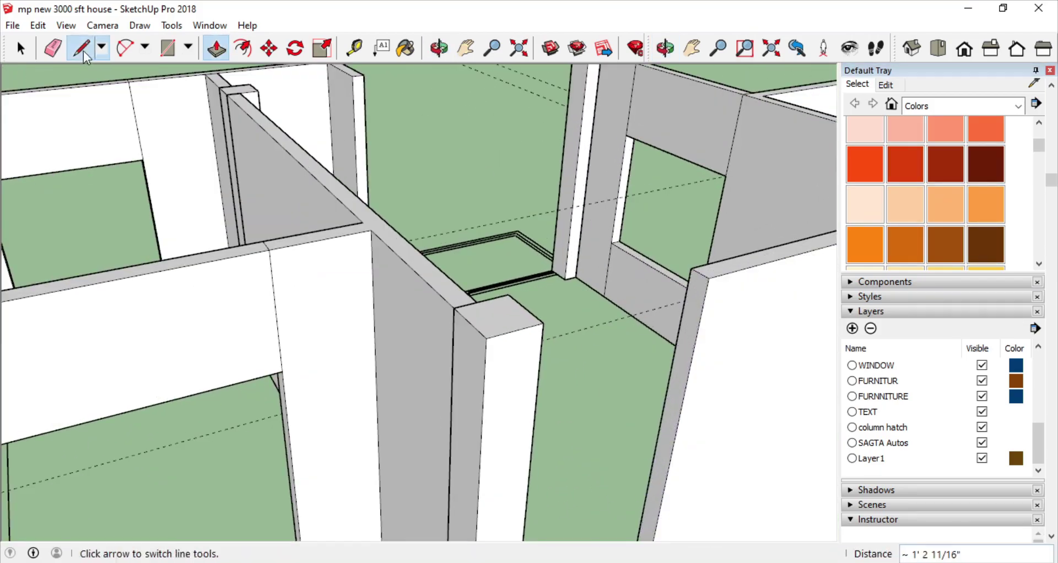
middle_drag(522, 315, 652, 111)
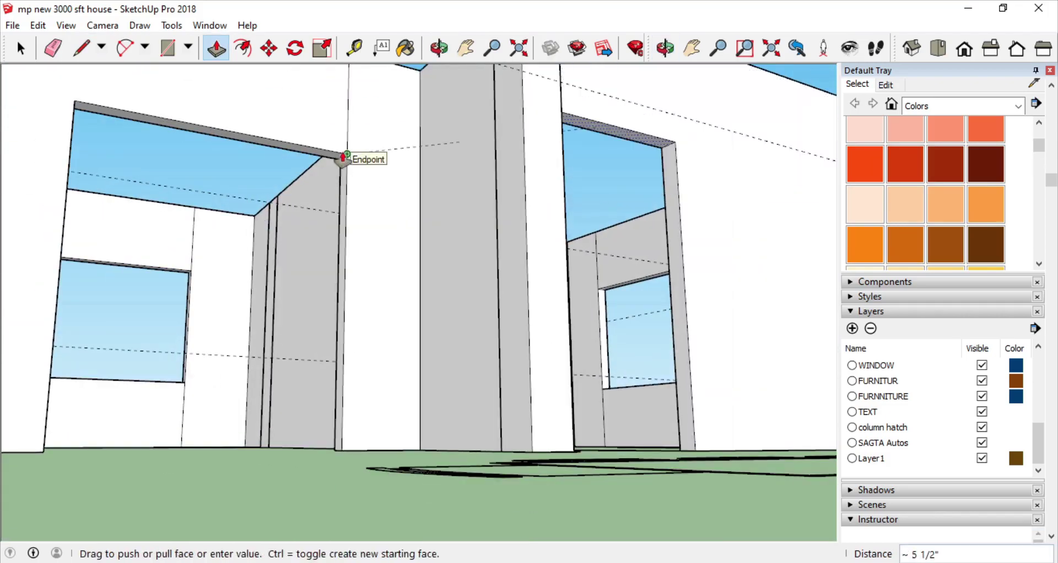
scroll(343, 158, down, 10)
mouse_move(342, 158)
middle_down()
mouse_move(246, 255)
mouse_move(67, 290)
mouse_move(213, 267)
mouse_move(170, 194)
middle_up()
scroll(246, 255, up, 5)
key(l)
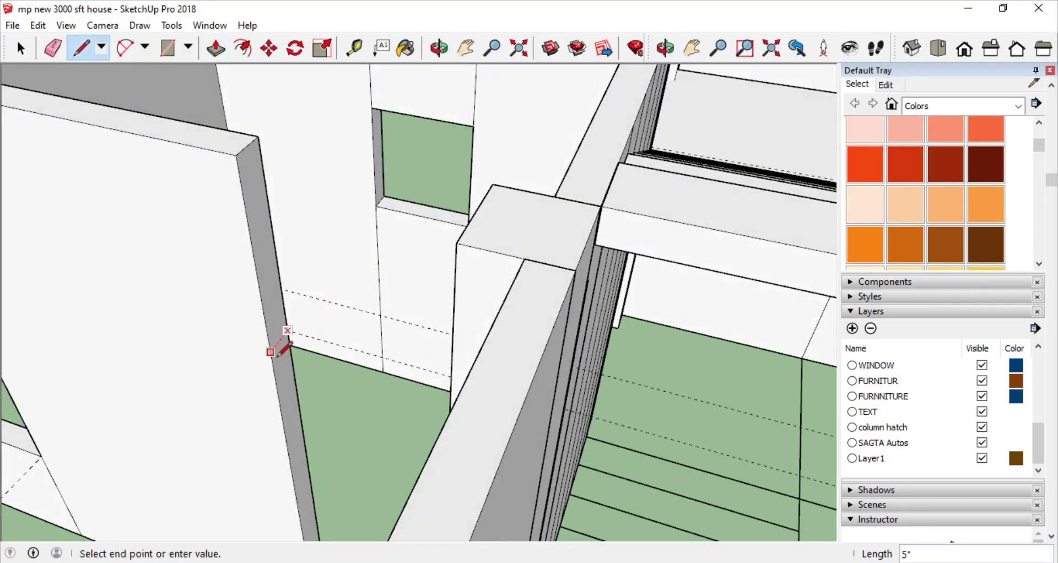
middle_drag(341, 243, 585, 203)
scroll(585, 203, down, 5)
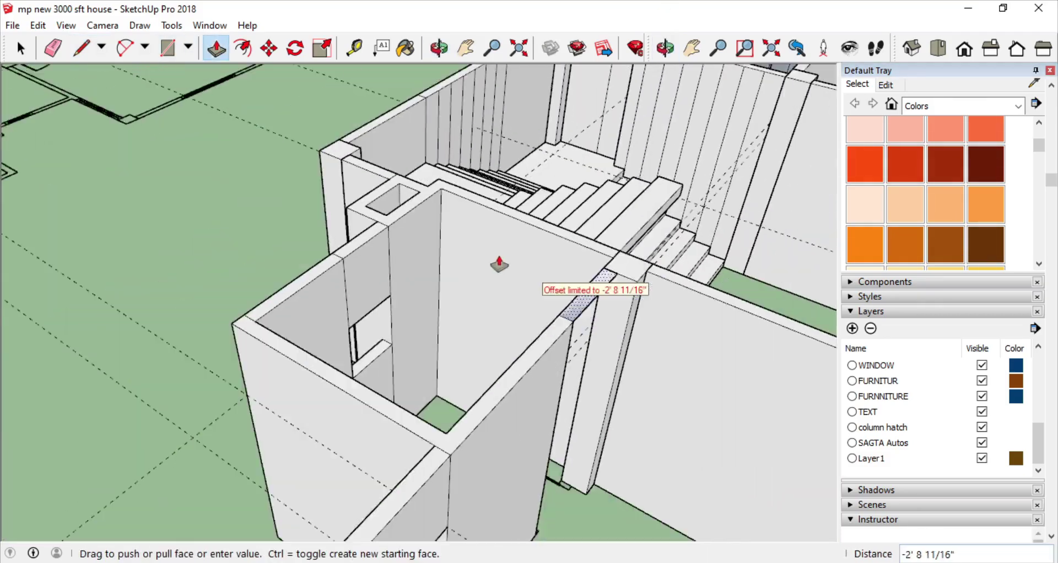
mouse_move(496, 262)
middle_down()
mouse_move(376, 166)
mouse_move(343, 293)
mouse_move(429, 296)
mouse_move(371, 463)
mouse_move(540, 246)
middle_up()
scroll(540, 246, down, 5)
middle_drag(371, 337, 394, 331)
scroll(394, 330, up, 5)
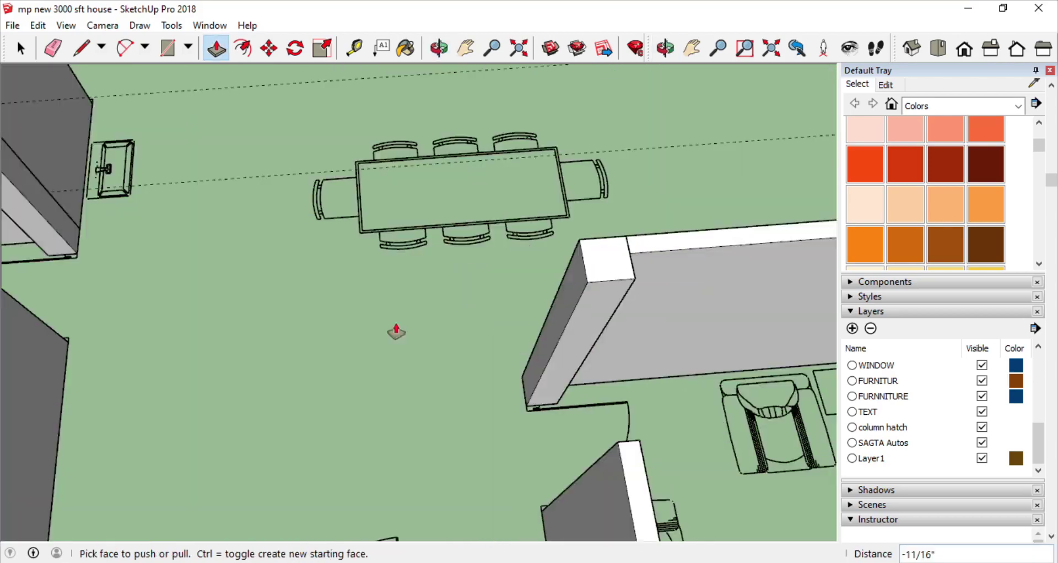
scroll(457, 348, down, 5)
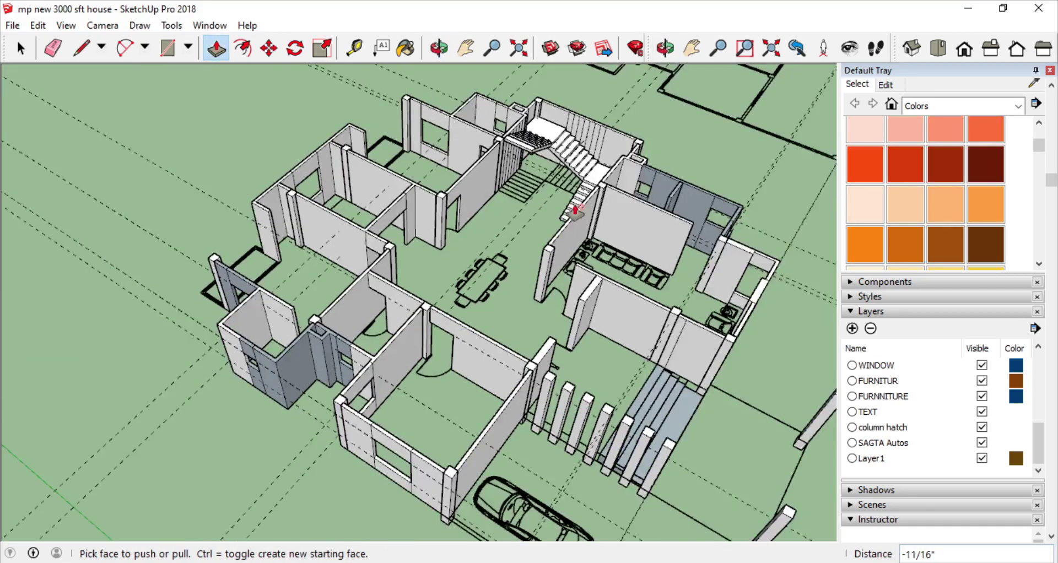
scroll(575, 210, up, 2)
scroll(568, 265, up, 5)
middle_drag(546, 208, 179, 69)
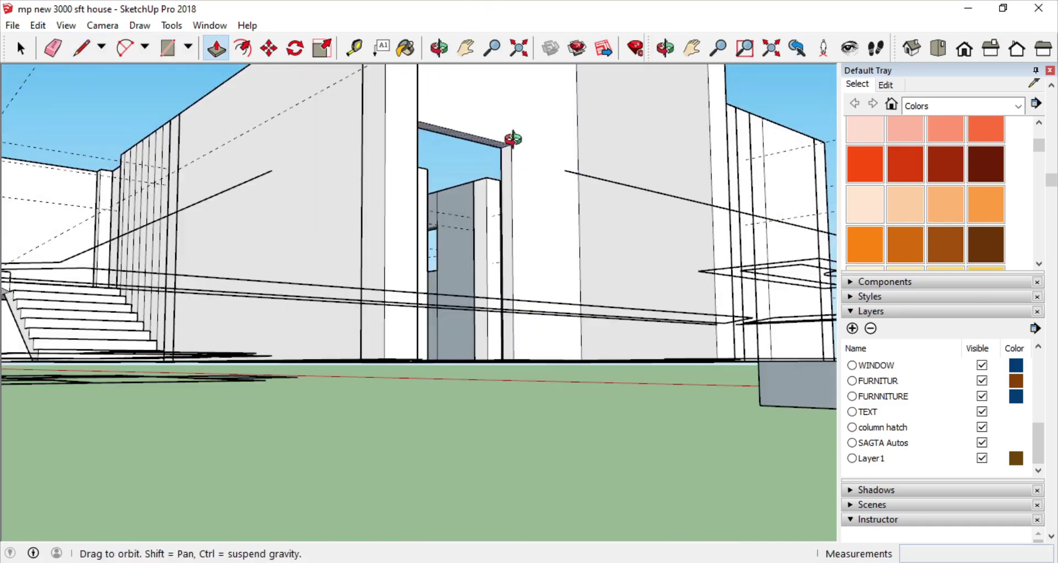
middle_drag(513, 139, 236, 330)
scroll(236, 330, down, 5)
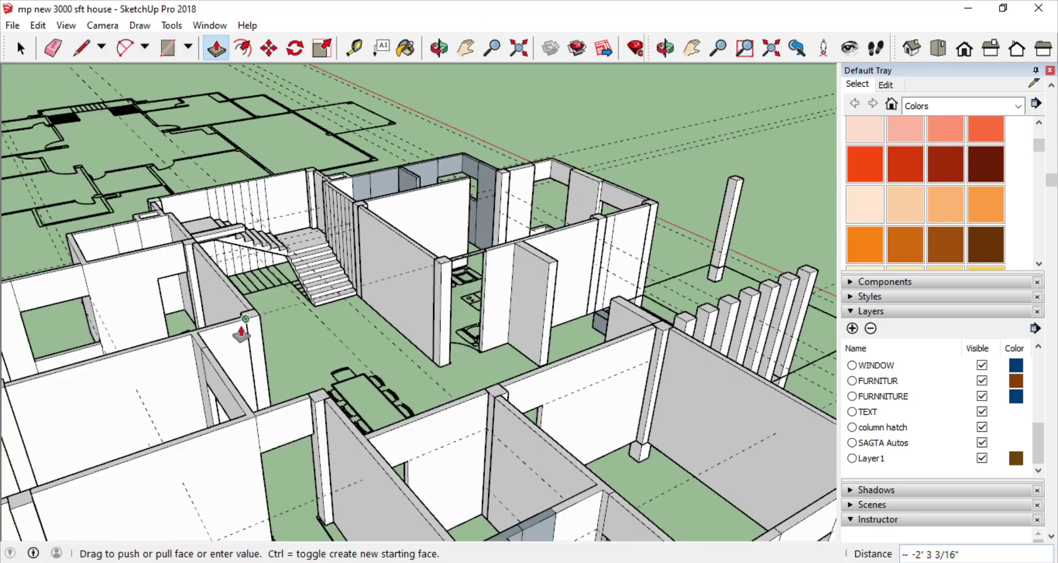
scroll(461, 379, up, 5)
scroll(551, 363, down, 5)
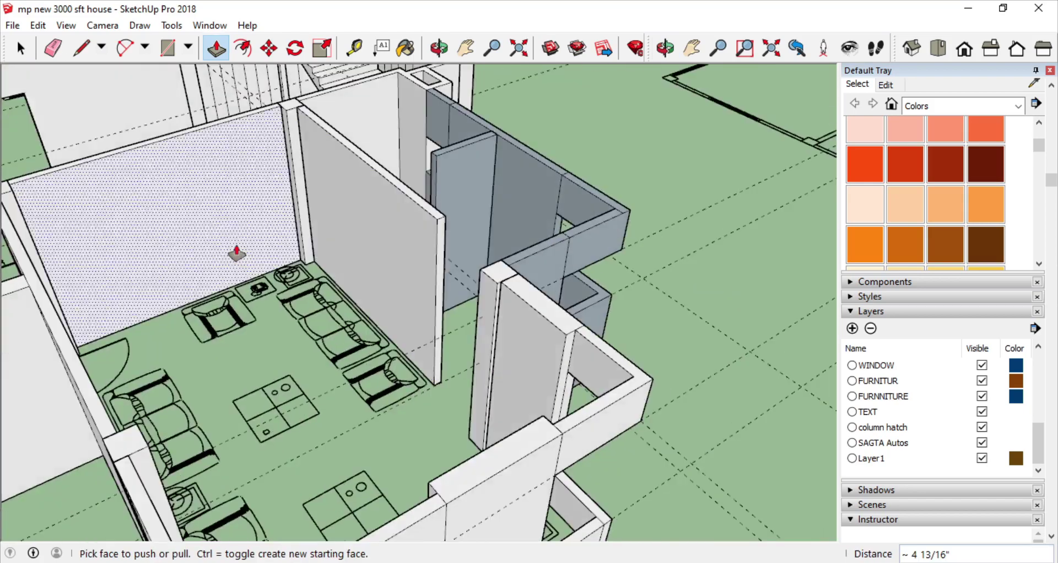
Push/pull the front wall column faces so they project 3' 6" beyond the wall.
key(p)
scroll(605, 236, up, 5)
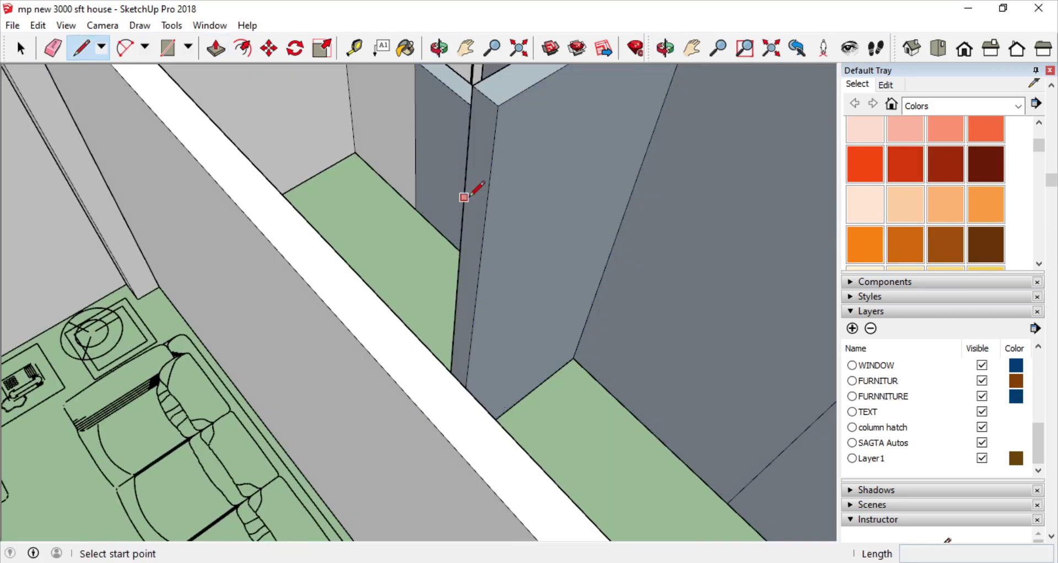
key(p)
scroll(392, 182, down, 5)
mouse_move(392, 182)
middle_down()
mouse_move(141, 165)
mouse_move(330, 181)
middle_up()
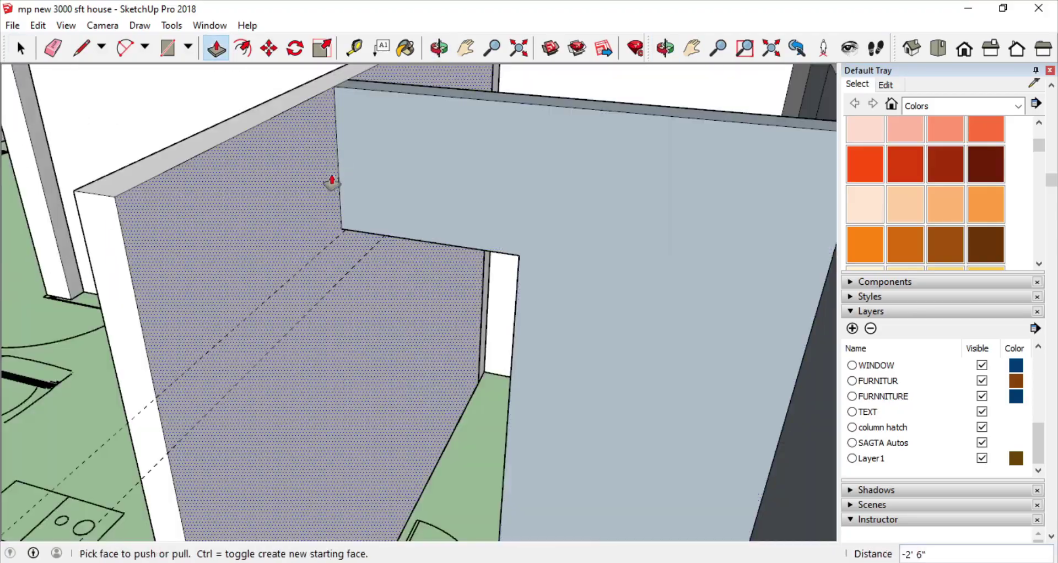
scroll(353, 155, up, 5)
scroll(353, 154, down, 3)
drag(380, 324, 300, 386)
scroll(300, 385, down, 5)
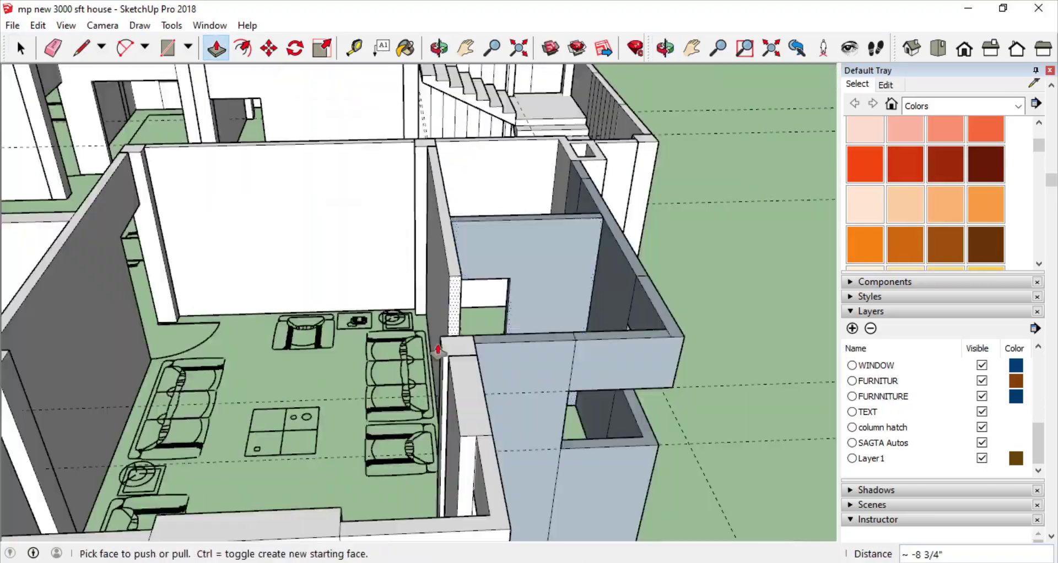
mouse_move(439, 345)
middle_down()
mouse_move(709, 212)
mouse_move(11, 283)
middle_up()
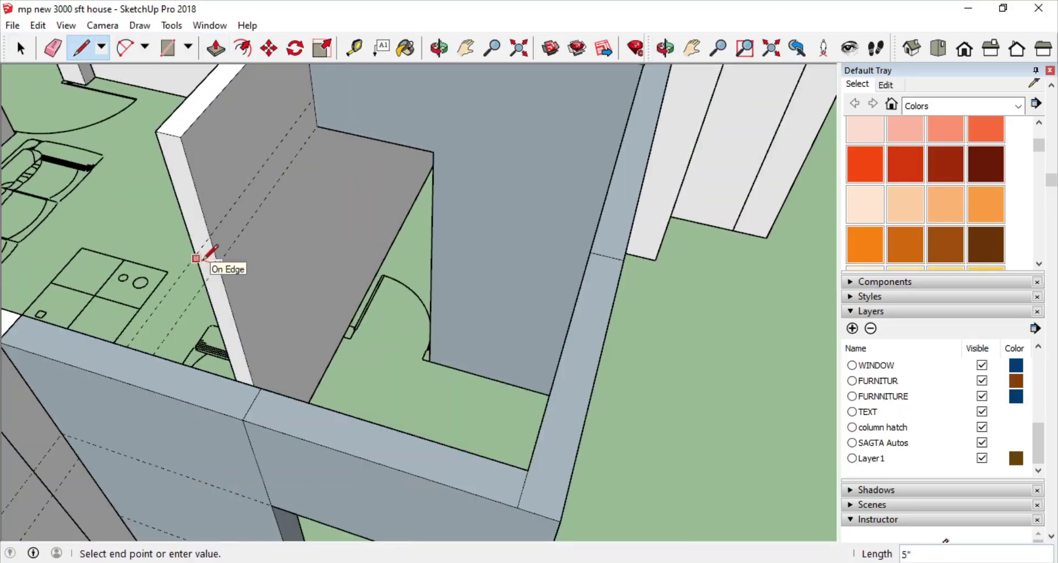
middle_drag(196, 258, 207, 50)
middle_drag(701, 393, 815, 212)
scroll(573, 268, down, 3)
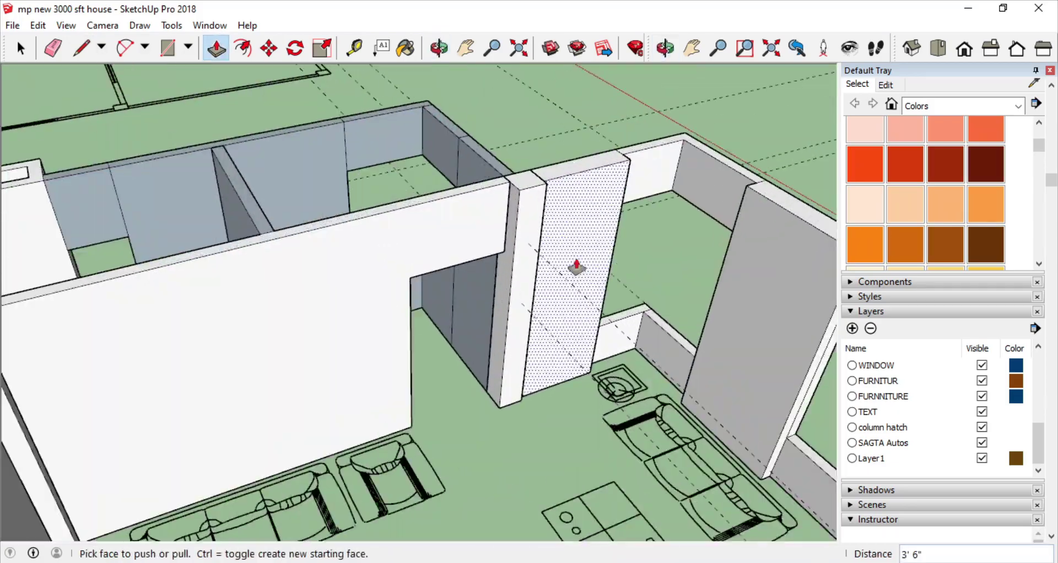
mouse_move(573, 267)
middle_down()
mouse_move(732, 295)
mouse_move(707, 375)
mouse_move(146, 179)
mouse_move(200, 227)
middle_up()
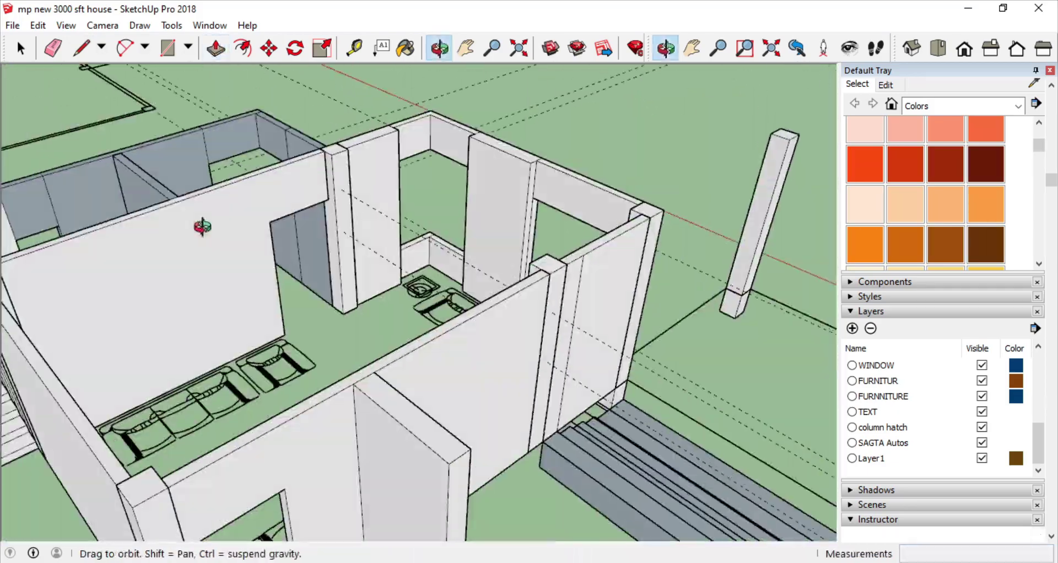
scroll(582, 327, down, 3)
scroll(342, 305, up, 3)
mouse_move(466, 393)
middle_down()
mouse_move(394, 349)
mouse_move(431, 350)
mouse_move(173, 350)
mouse_move(513, 189)
mouse_move(524, 366)
middle_up()
scroll(524, 366, down, 3)
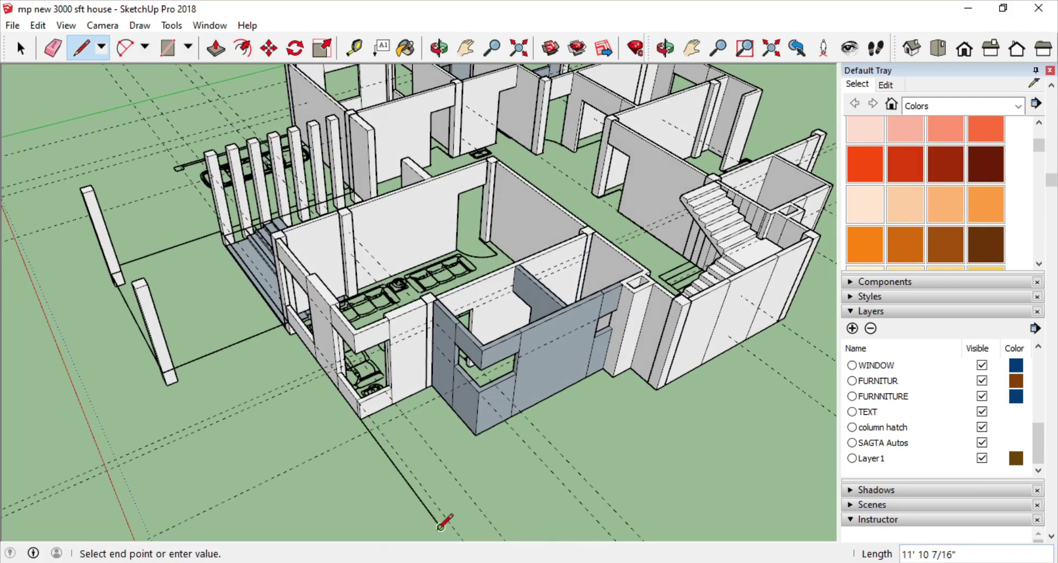
mouse_move(463, 506)
middle_down()
mouse_move(708, 531)
mouse_move(627, 465)
middle_up()
scroll(626, 465, up, 3)
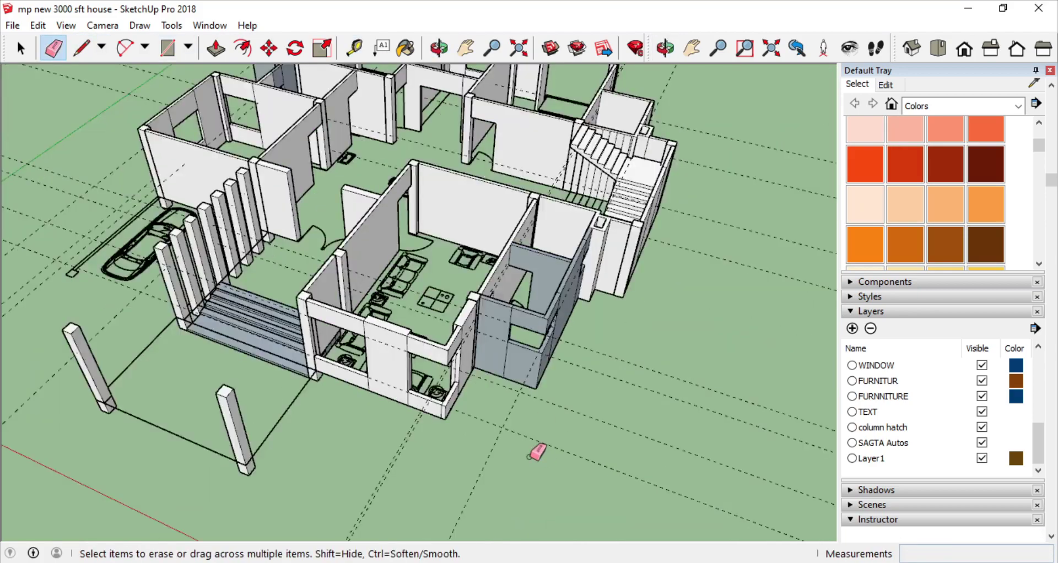
middle_drag(235, 374, 701, 359)
Push the wall-end faces near the dining area to fill headers above door openings.
key(space)
scroll(495, 298, up, 5)
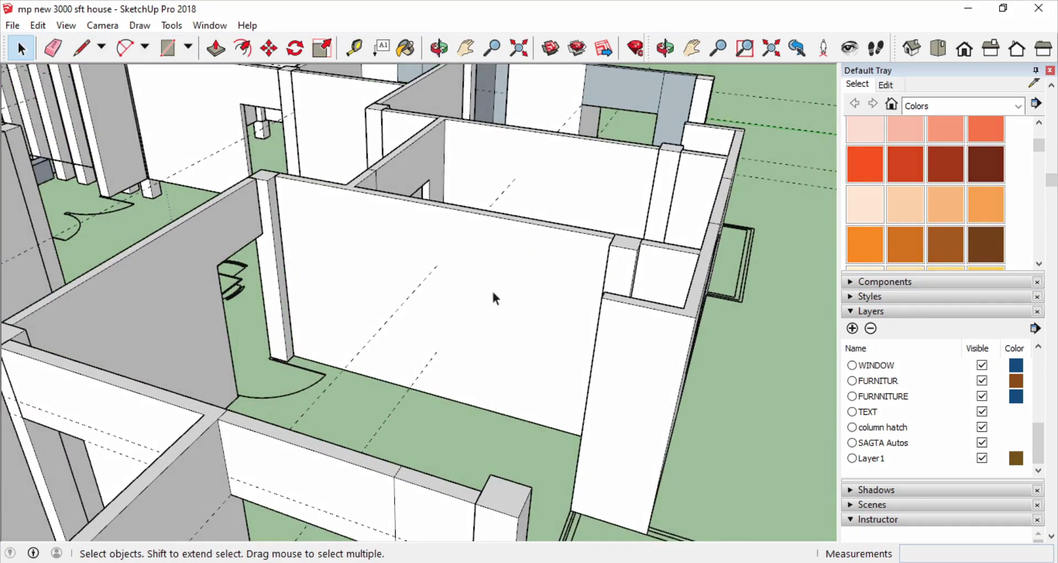
scroll(626, 349, up, 2)
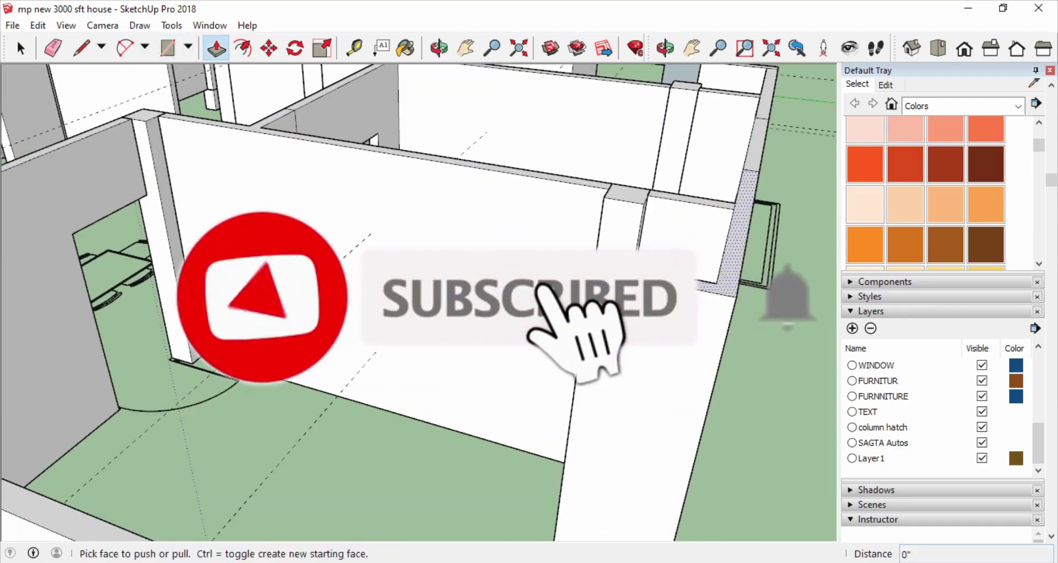
scroll(520, 435, down, 2)
click(520, 435)
middle_drag(516, 442, 406, 155)
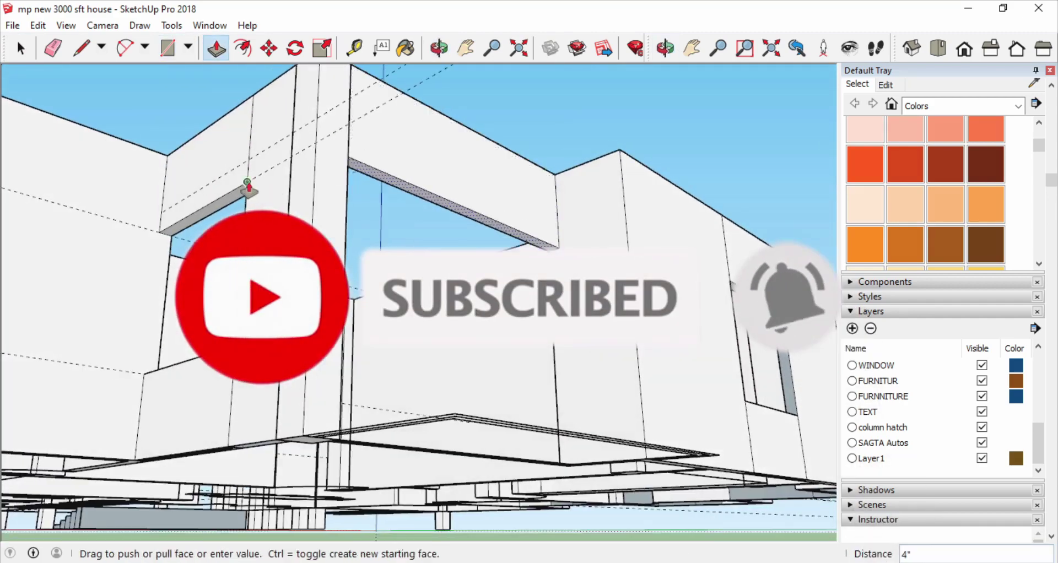
scroll(246, 189, down, 5)
middle_drag(246, 189, 330, 221)
click(168, 49)
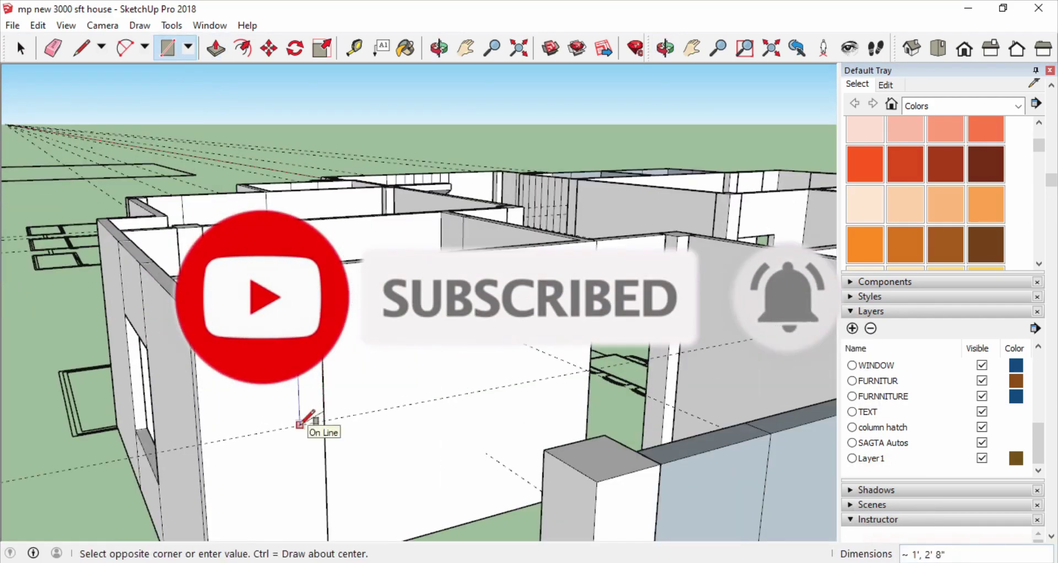
click(216, 48)
Draw lines on the dining-area walls and switch to the Eraser.
mouse_move(514, 473)
middle_down()
mouse_move(514, 318)
mouse_move(447, 359)
mouse_move(569, 358)
mouse_move(493, 284)
mouse_move(449, 469)
mouse_move(501, 473)
mouse_move(472, 334)
mouse_move(366, 325)
mouse_move(462, 373)
mouse_move(619, 264)
middle_up()
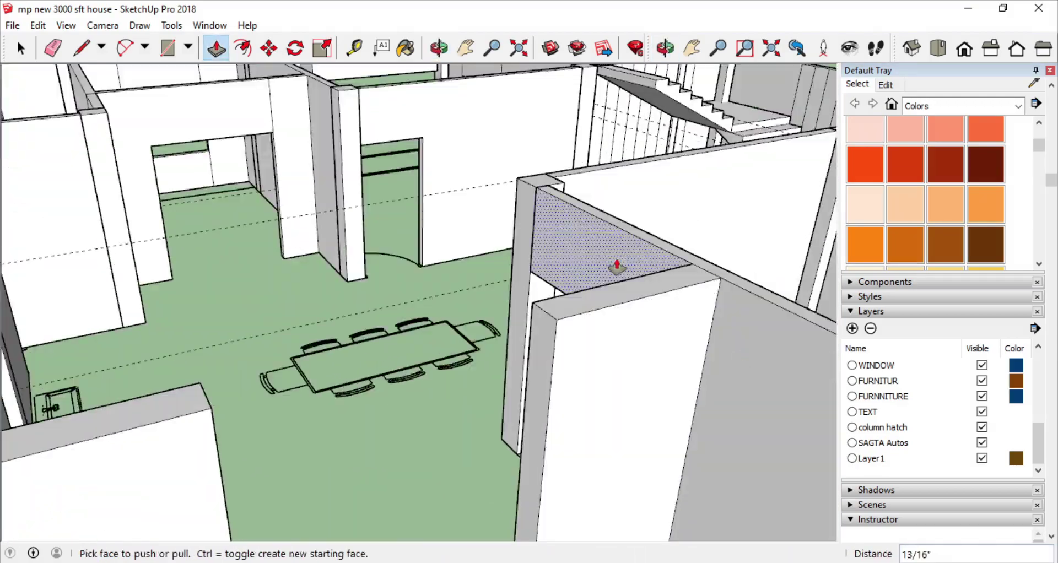
key(l)
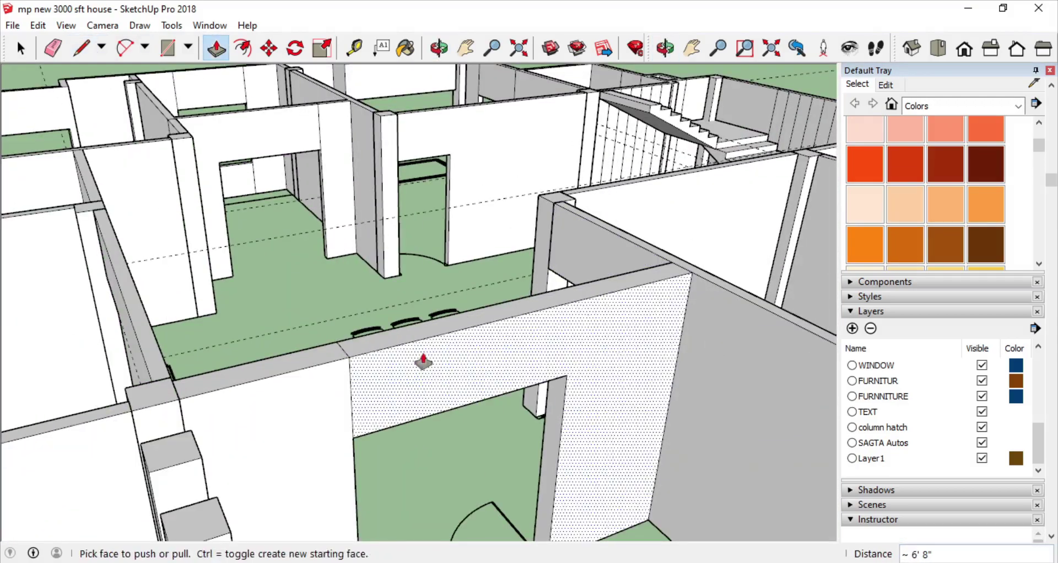
mouse_move(423, 362)
middle_down()
mouse_move(552, 278)
mouse_move(406, 303)
mouse_move(369, 275)
mouse_move(705, 191)
middle_up()
key(e)
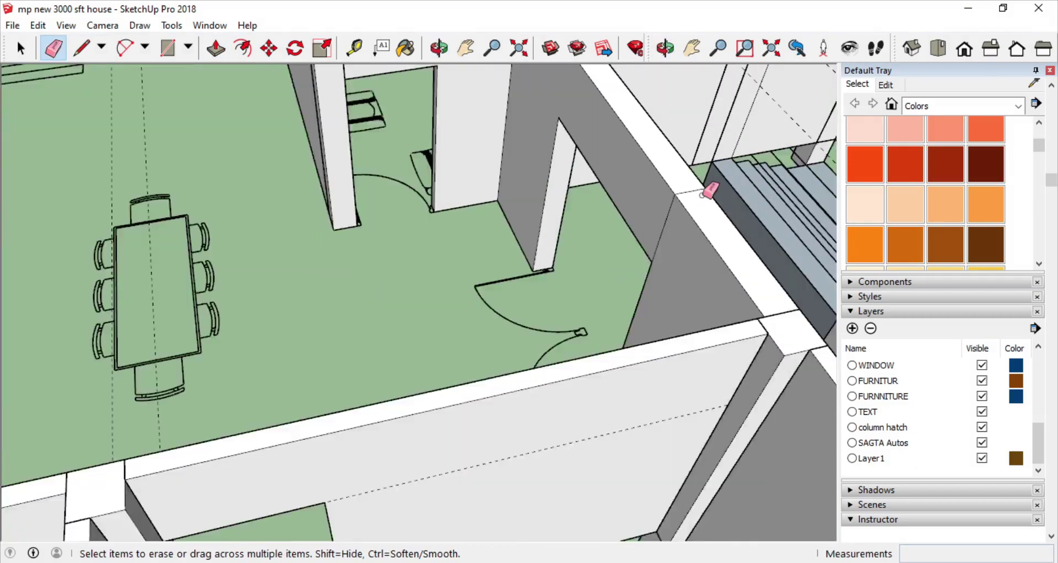
scroll(708, 190, down, 5)
middle_drag(687, 333, 573, 366)
scroll(507, 135, up, 5)
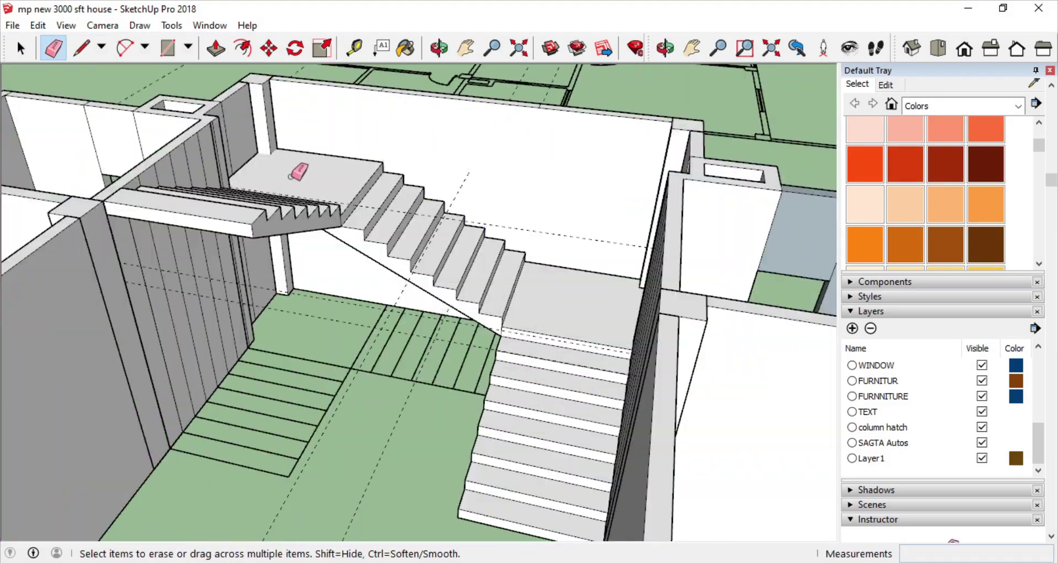
middle_drag(291, 176, 164, 298)
scroll(257, 245, up, 2)
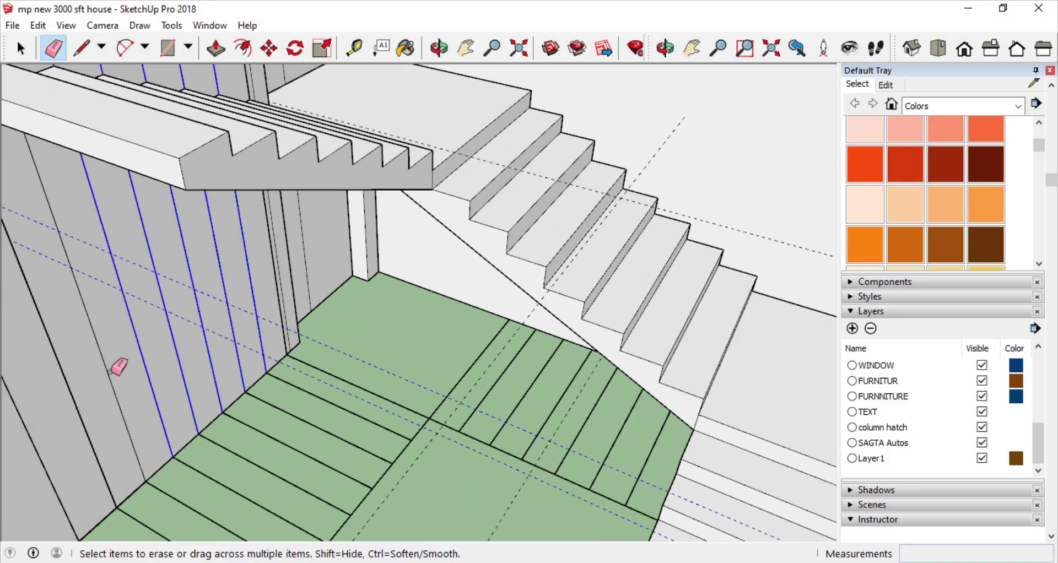
scroll(115, 366, down, 5)
scroll(337, 382, up, 5)
middle_drag(232, 278, 234, 333)
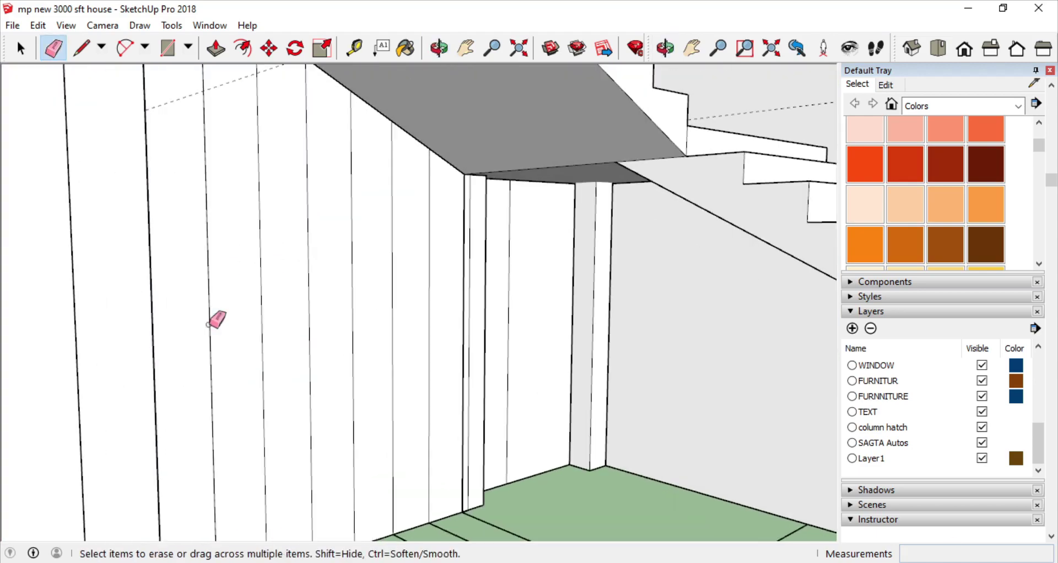
mouse_move(392, 268)
middle_down()
mouse_move(172, 311)
mouse_move(122, 350)
middle_up()
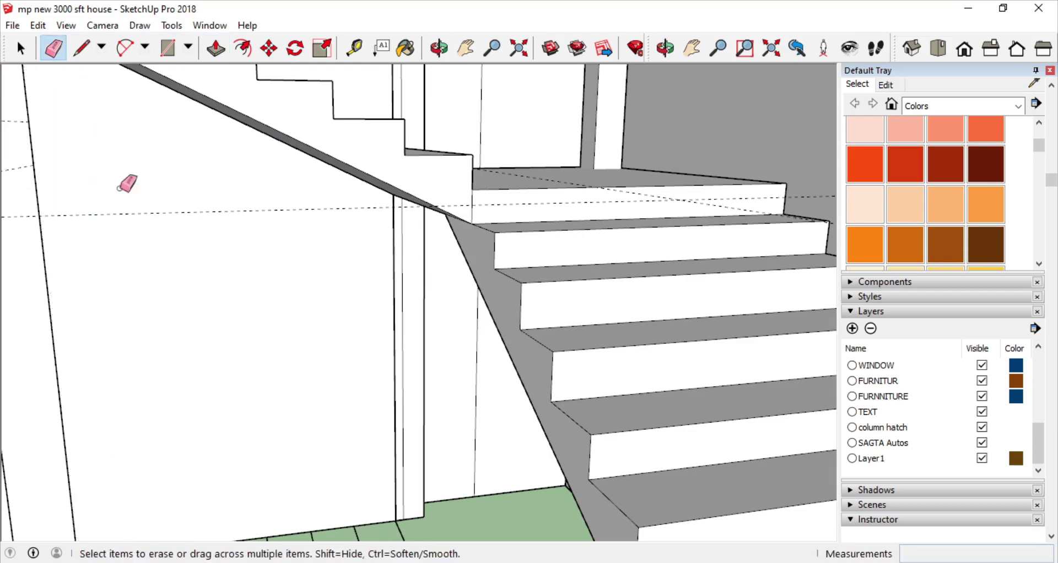
mouse_move(127, 183)
middle_down()
mouse_move(333, 191)
mouse_move(420, 246)
mouse_move(375, 347)
middle_up()
scroll(357, 239, down, 5)
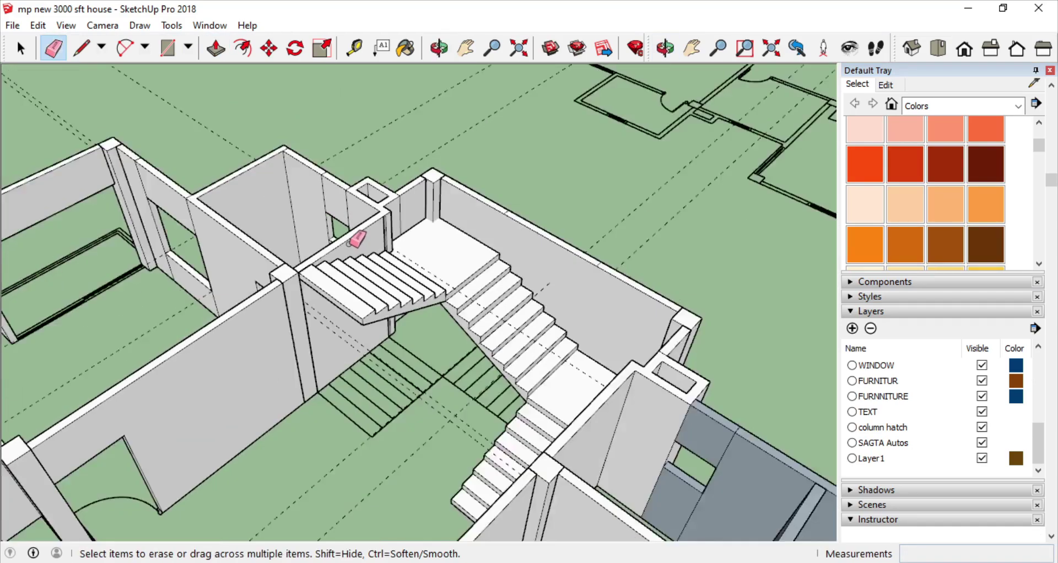
scroll(351, 244, down, 3)
scroll(668, 295, up, 10)
mouse_move(292, 149)
middle_down()
mouse_move(406, 155)
mouse_move(245, 165)
mouse_move(306, 146)
mouse_move(577, 188)
middle_up()
scroll(417, 182, down, 3)
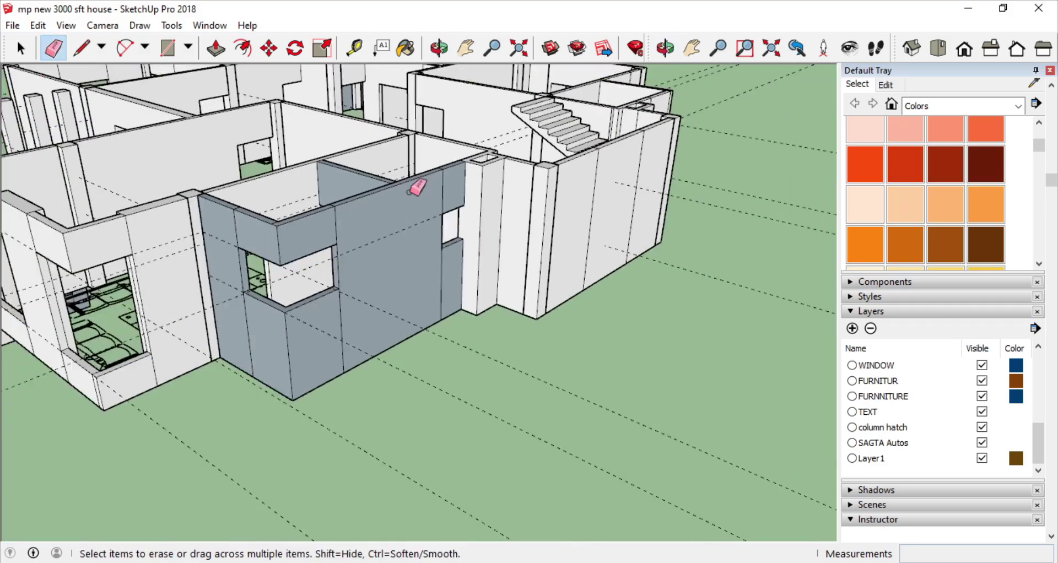
middle_drag(418, 182, 484, 219)
scroll(322, 207, up, 3)
scroll(322, 207, down, 3)
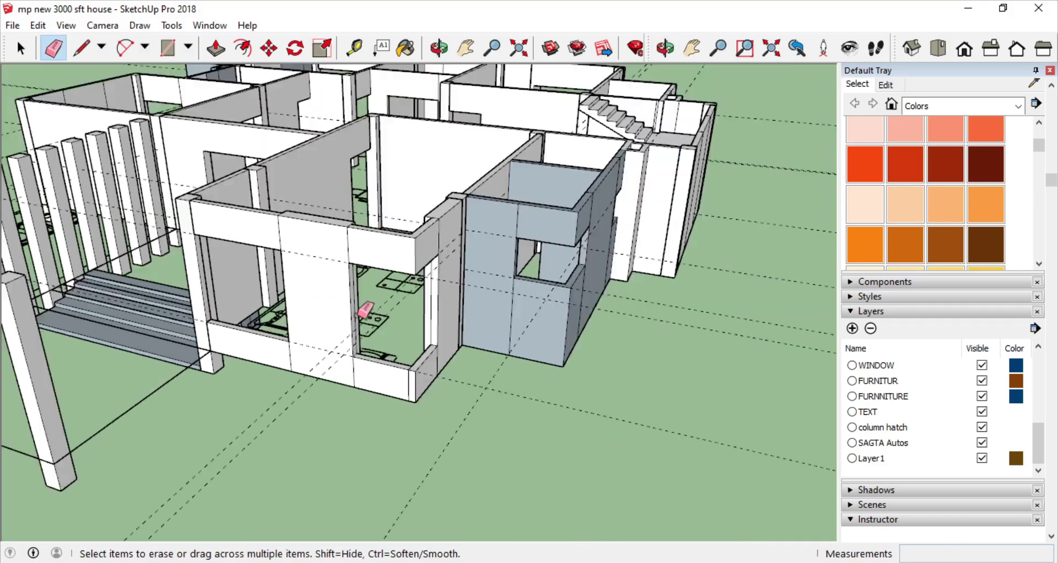
middle_drag(366, 307, 358, 293)
scroll(359, 292, up, 5)
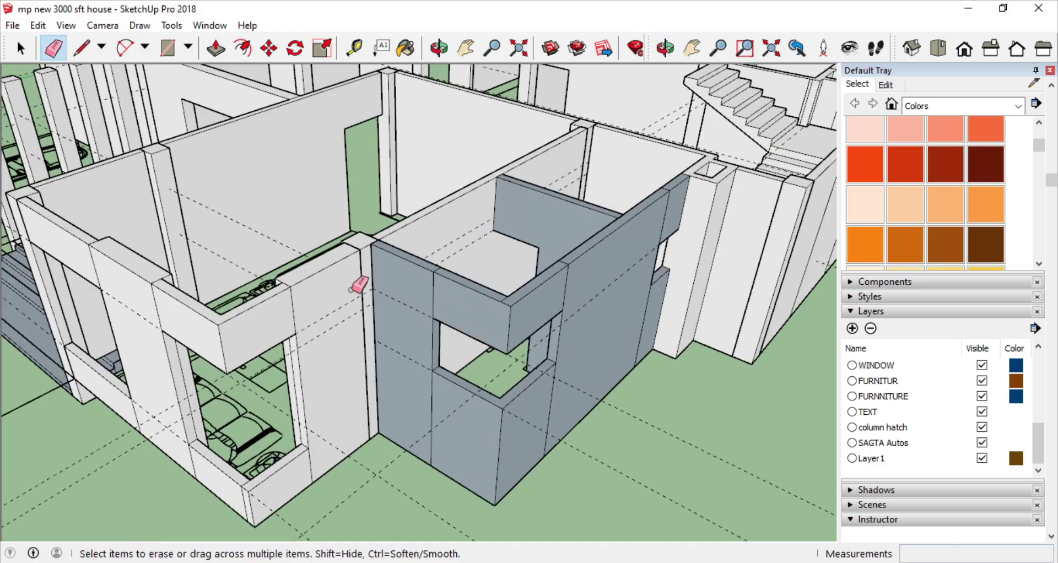
scroll(358, 284, down, 5)
mouse_move(358, 284)
middle_down()
mouse_move(602, 225)
mouse_move(606, 275)
middle_up()
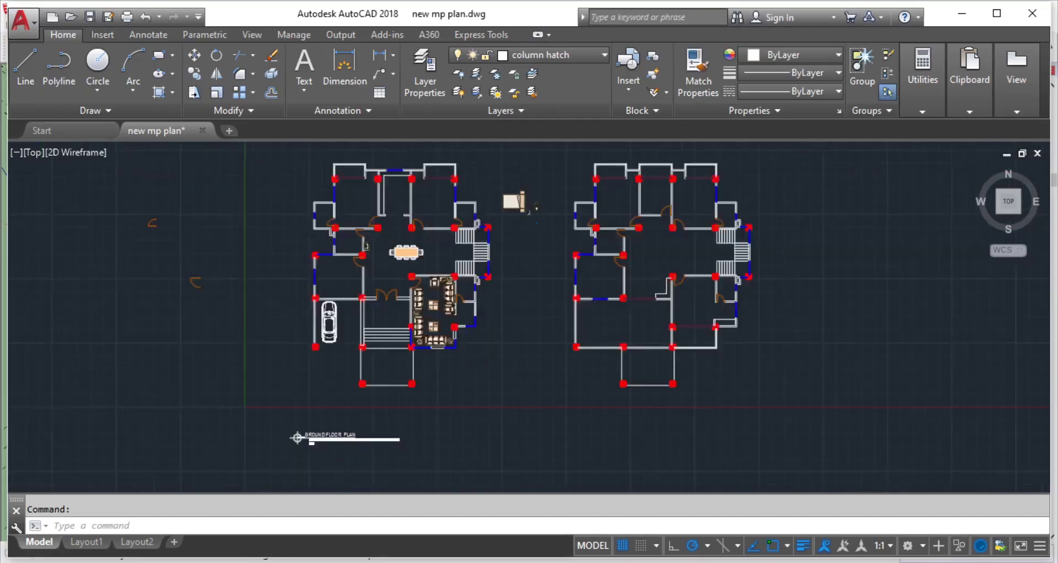
scroll(376, 370, up, 4)
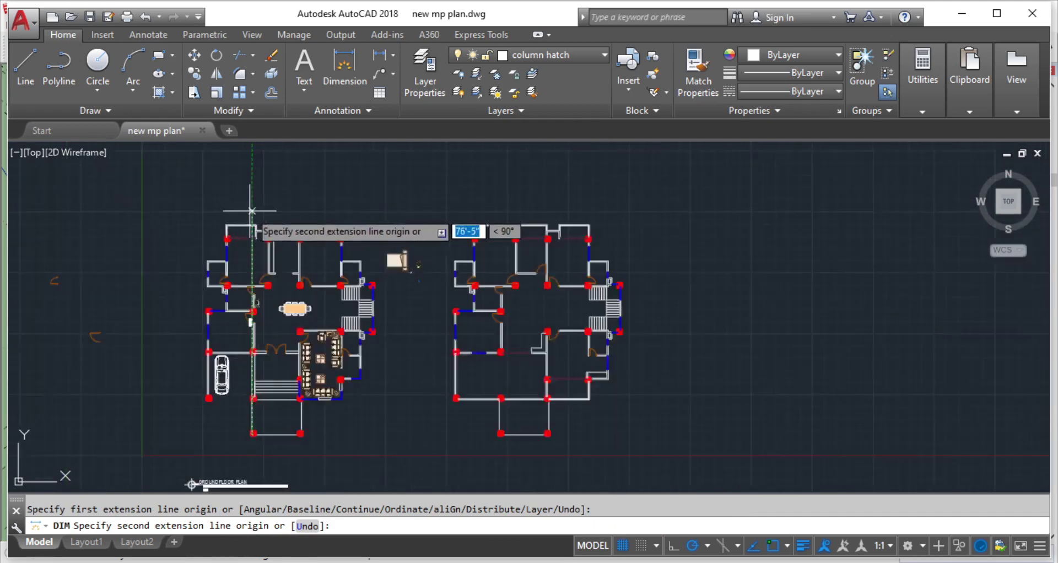
click(249, 245)
scroll(330, 331, down, 3)
scroll(341, 342, up, 5)
key(Escape)
key(Delete)
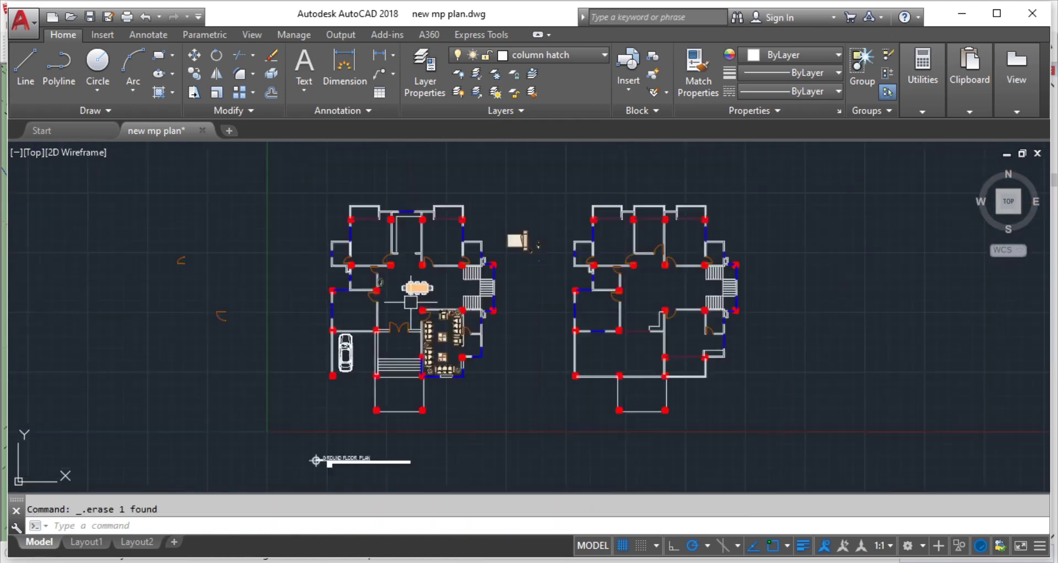
scroll(385, 331, up, 3)
click(357, 73)
scroll(208, 330, up, 3)
click(171, 326)
middle_drag(826, 308, 475, 303)
key(Escape)
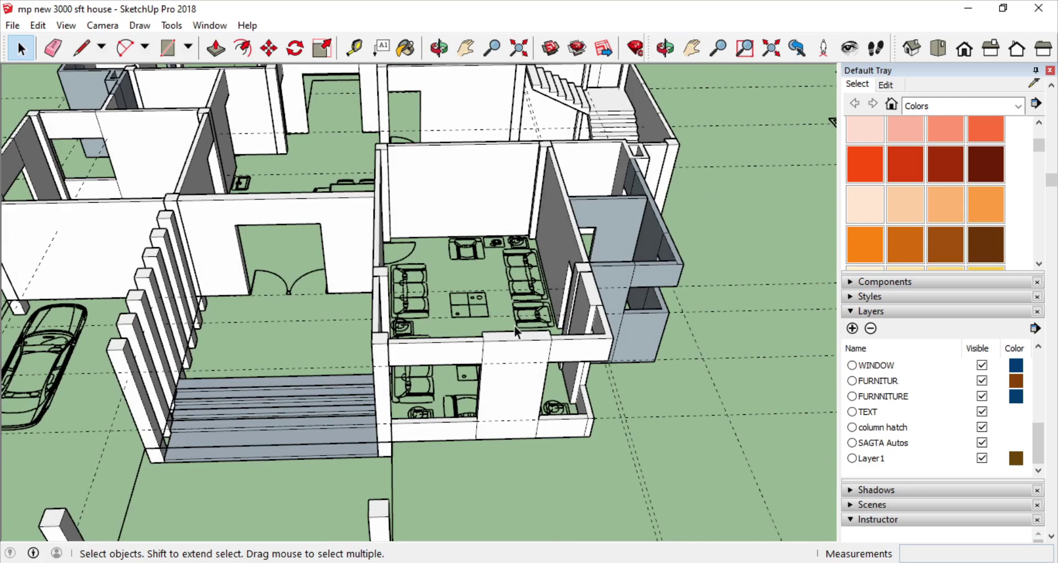
Triple-click a house wall to select all its connected geometry.
scroll(516, 331, down, 5)
scroll(517, 309, down, 3)
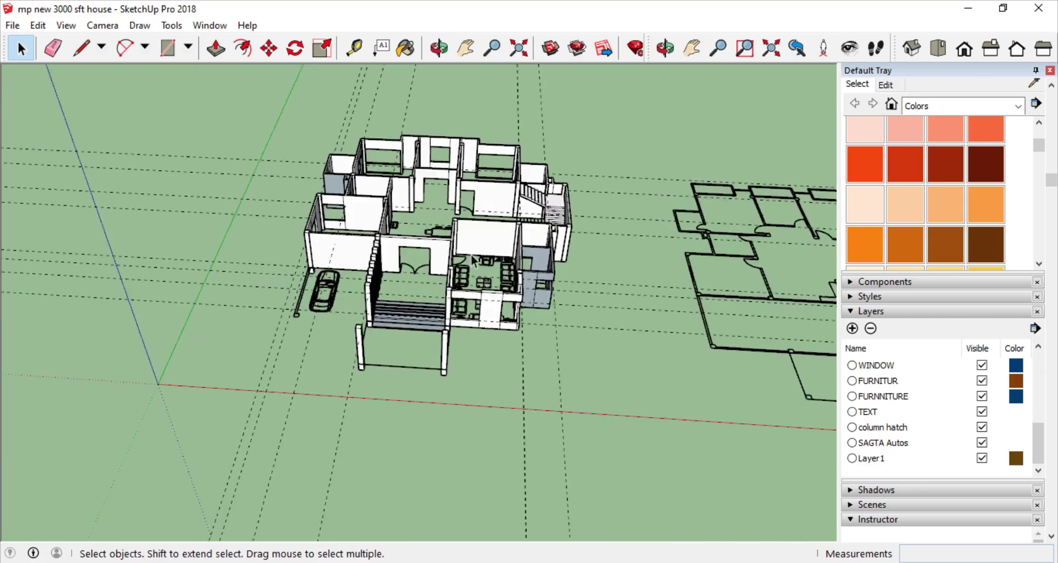
mouse_move(518, 308)
middle_down()
mouse_move(597, 297)
mouse_move(417, 327)
middle_up()
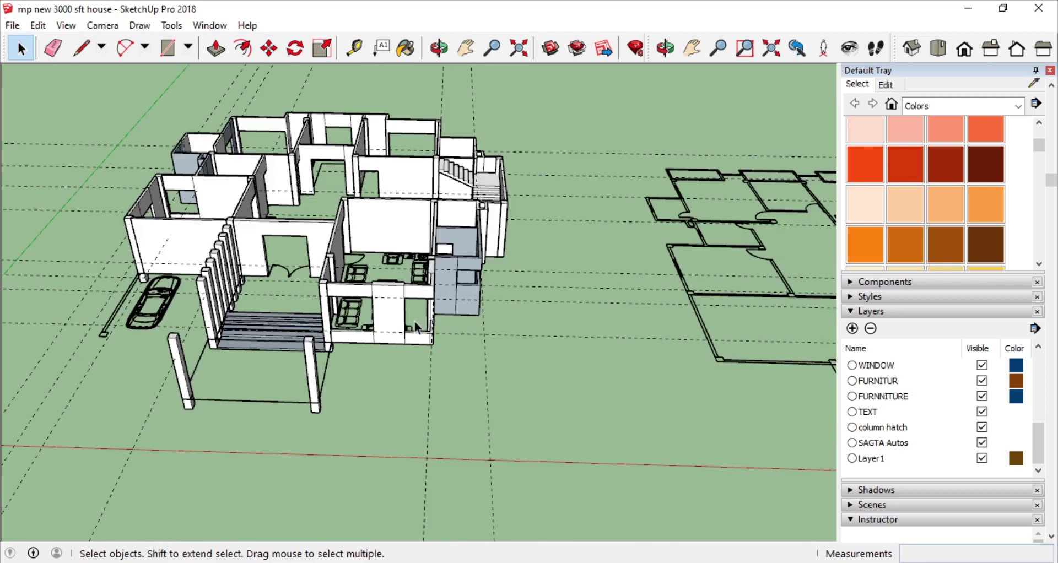
middle_drag(534, 171, 460, 371)
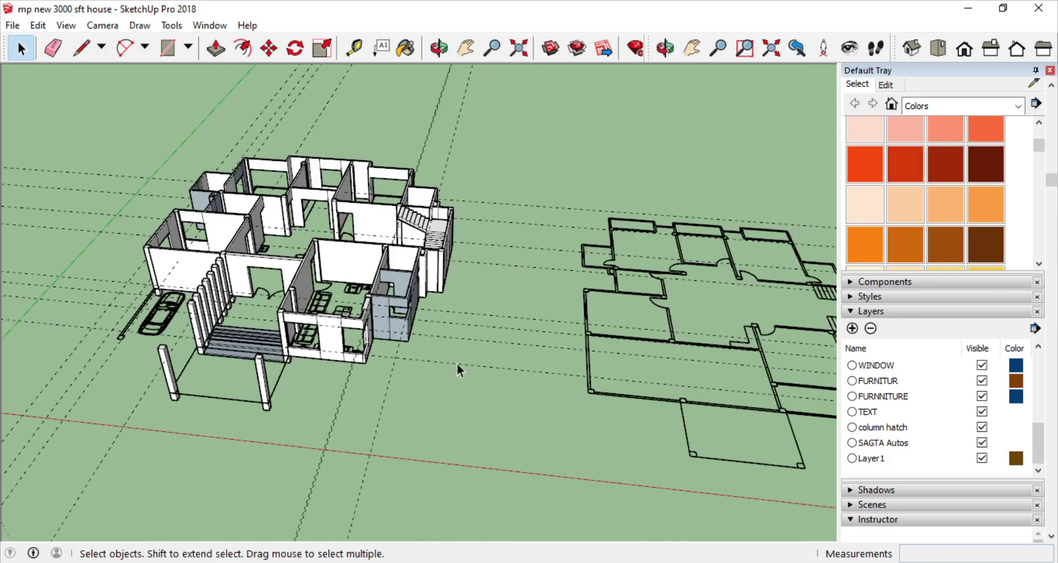
middle_drag(388, 373, 87, 92)
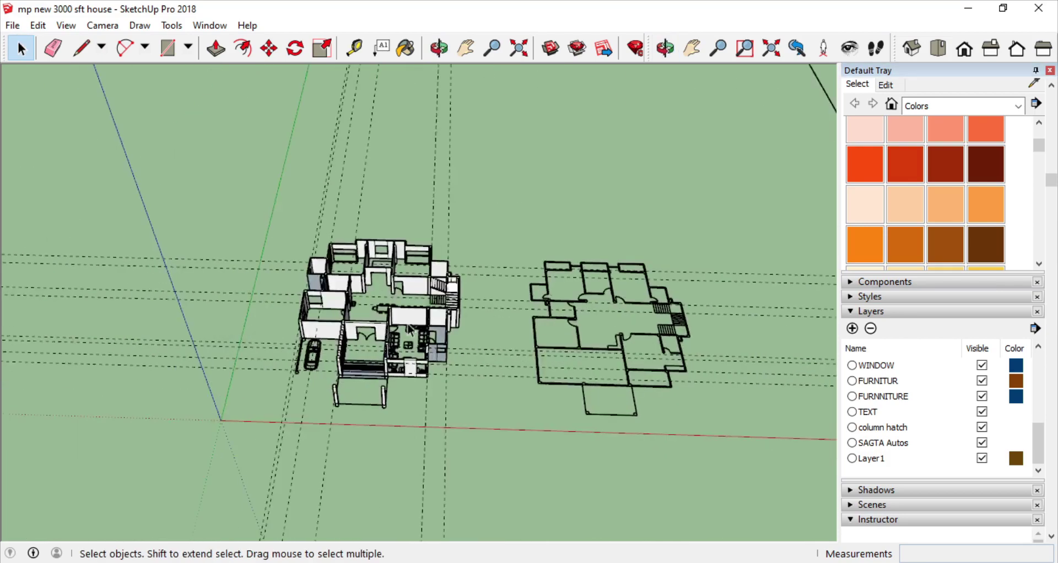
key(space)
scroll(185, 407, up, 5)
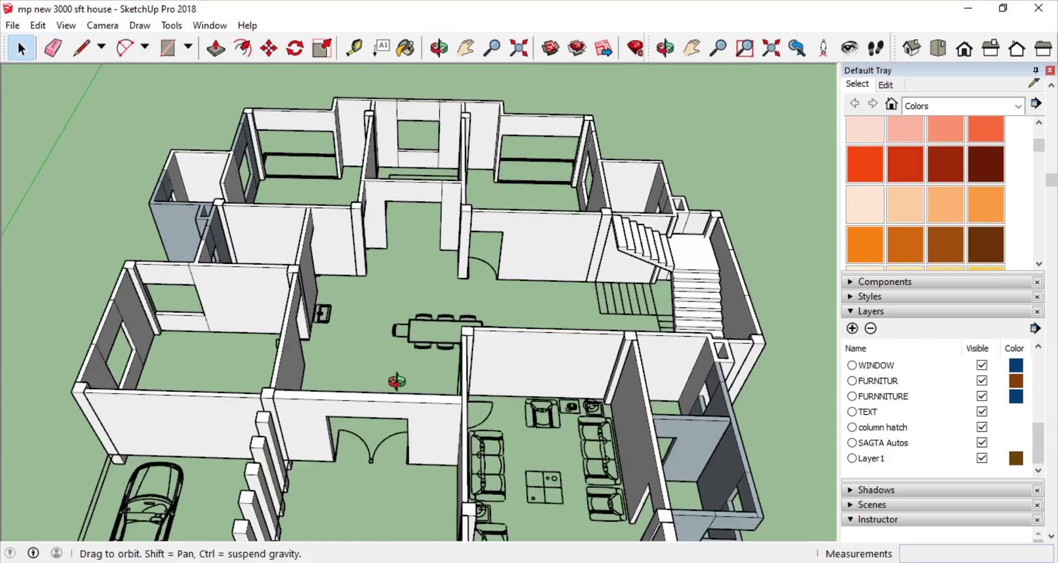
middle_drag(397, 378, 629, 248)
triple_click(246, 347)
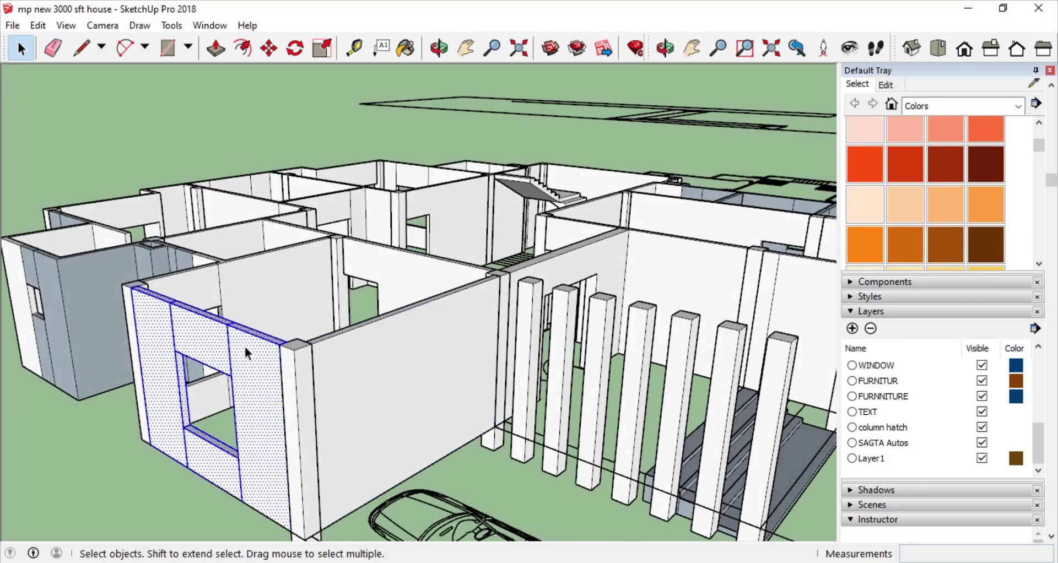
Orbit around the house to review the selected walls from several angles.
mouse_move(246, 347)
middle_down()
mouse_move(621, 342)
mouse_move(483, 308)
middle_up()
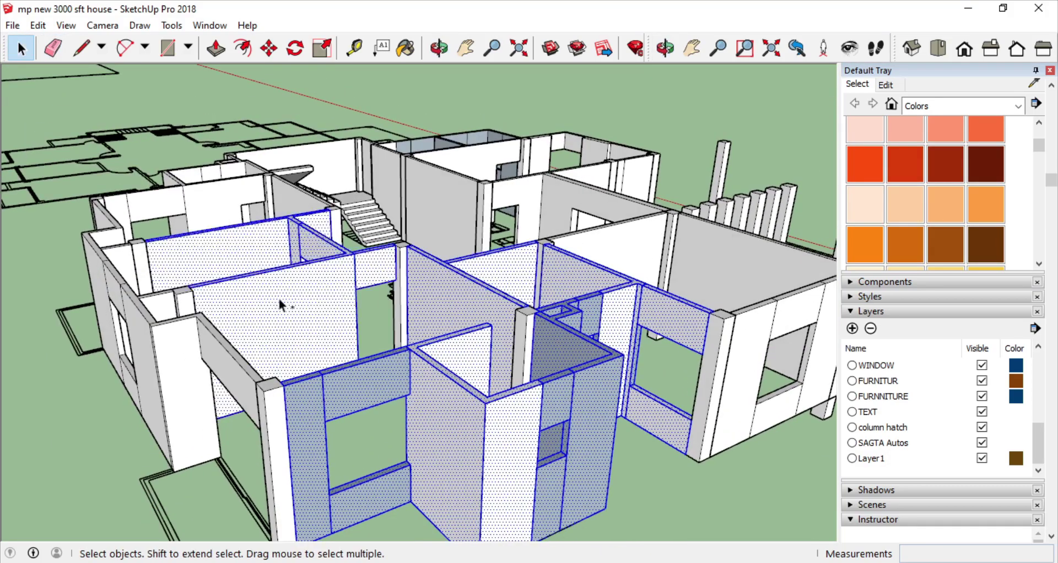
scroll(278, 296, down, 3)
middle_drag(305, 358, 428, 350)
mouse_move(300, 340)
middle_down()
mouse_move(411, 319)
mouse_move(459, 330)
mouse_move(245, 309)
mouse_move(329, 413)
mouse_move(569, 366)
mouse_move(367, 305)
middle_up()
mouse_move(504, 388)
middle_down()
mouse_move(594, 384)
mouse_move(278, 372)
middle_up()
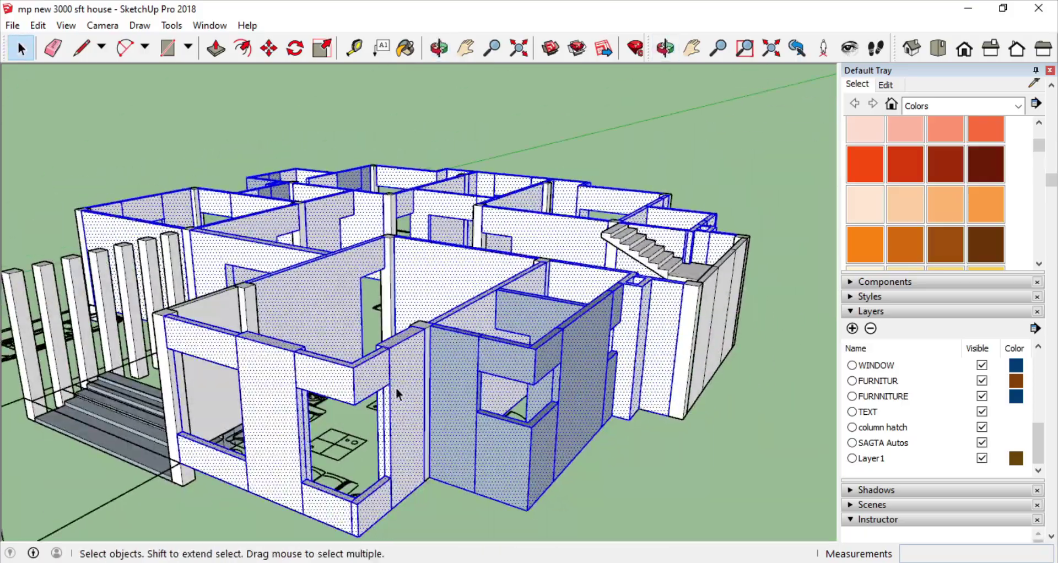
mouse_move(395, 388)
middle_down()
mouse_move(668, 389)
mouse_move(196, 389)
mouse_move(561, 405)
mouse_move(489, 395)
mouse_move(94, 430)
mouse_move(243, 362)
mouse_move(407, 385)
middle_up()
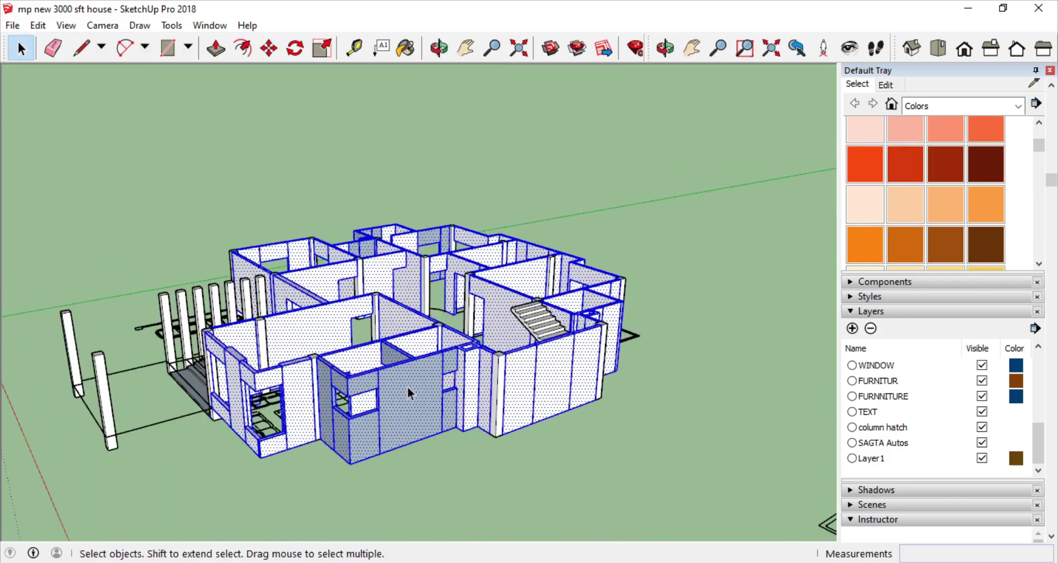
scroll(312, 403, up, 5)
scroll(525, 332, up, 3)
mouse_move(626, 349)
middle_down()
mouse_move(158, 421)
mouse_move(8, 425)
mouse_move(208, 350)
mouse_move(342, 239)
mouse_move(521, 555)
middle_up()
Orbit from the house overview down to the columns and steps beside the wall.
scroll(507, 391, down, 5)
middle_drag(506, 391, 708, 287)
scroll(620, 293, up, 2)
key(e)
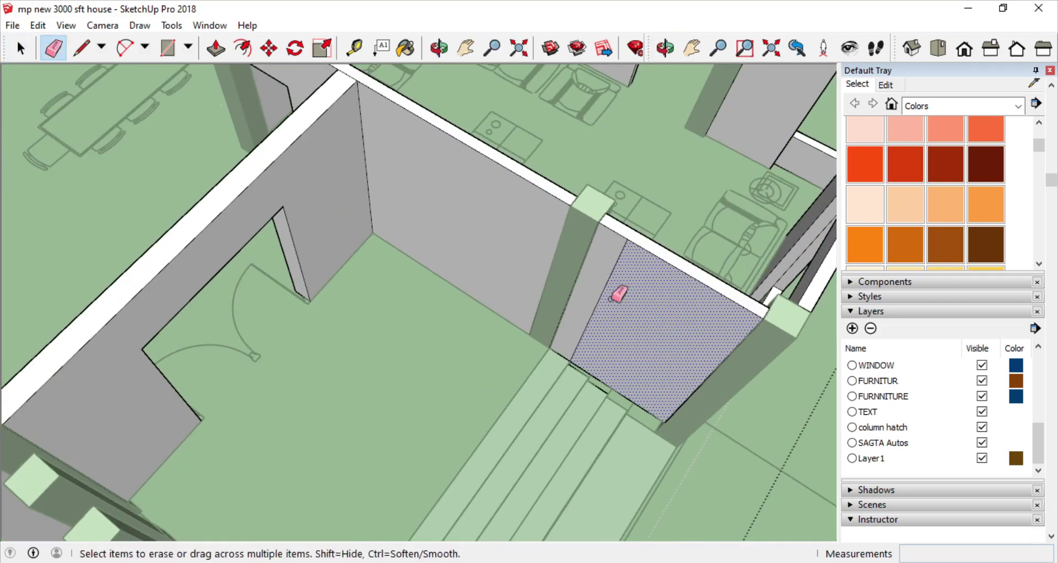
scroll(645, 391, down, 3)
scroll(648, 390, up, 5)
mouse_move(648, 390)
middle_down()
mouse_move(377, 266)
mouse_move(35, 55)
middle_up()
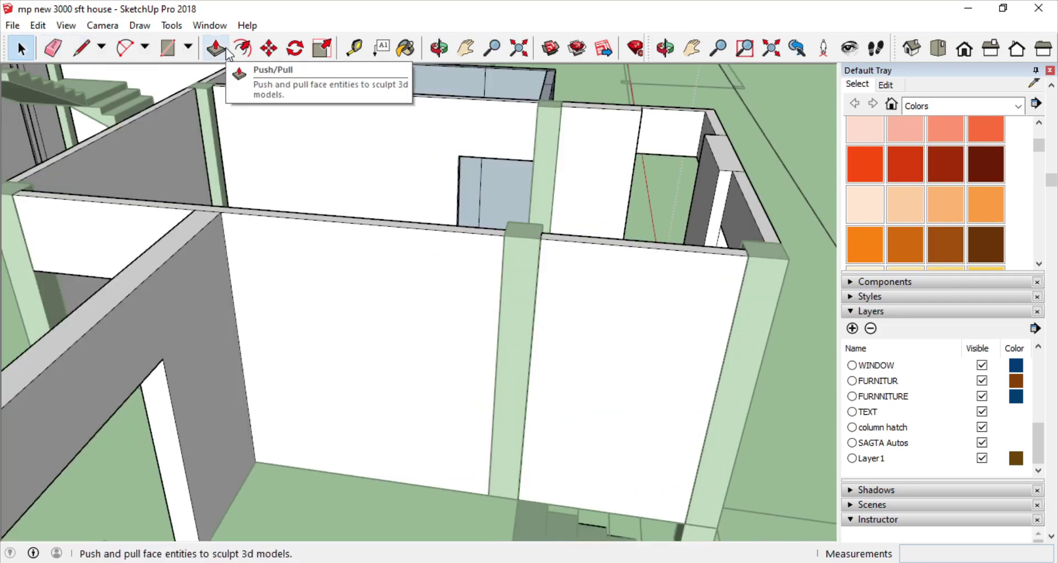
click(571, 489)
middle_drag(572, 489, 437, 273)
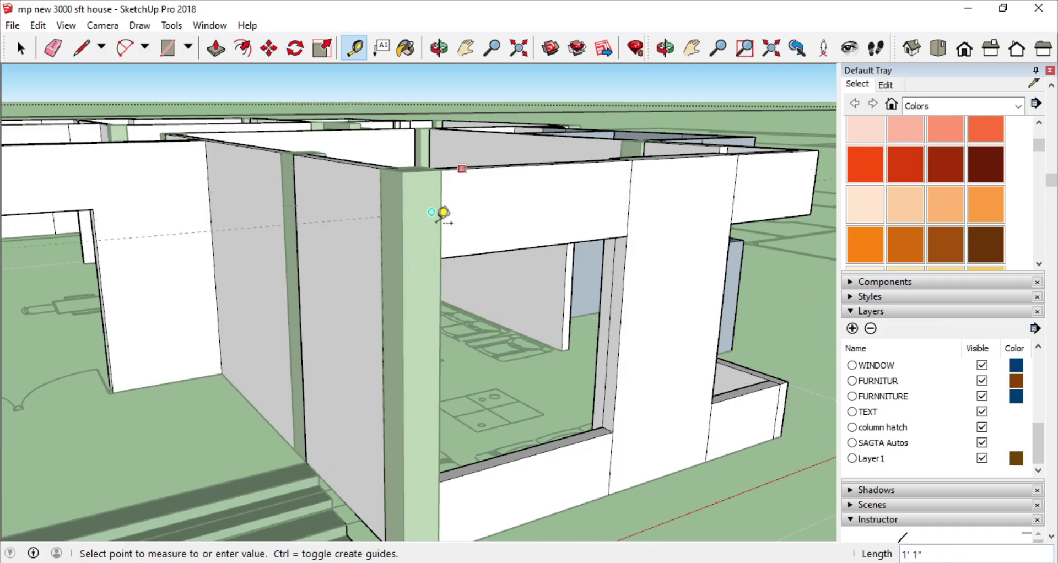
mouse_move(395, 211)
middle_down()
mouse_move(485, 218)
mouse_move(383, 201)
mouse_move(212, 212)
mouse_move(524, 184)
mouse_move(455, 448)
middle_up()
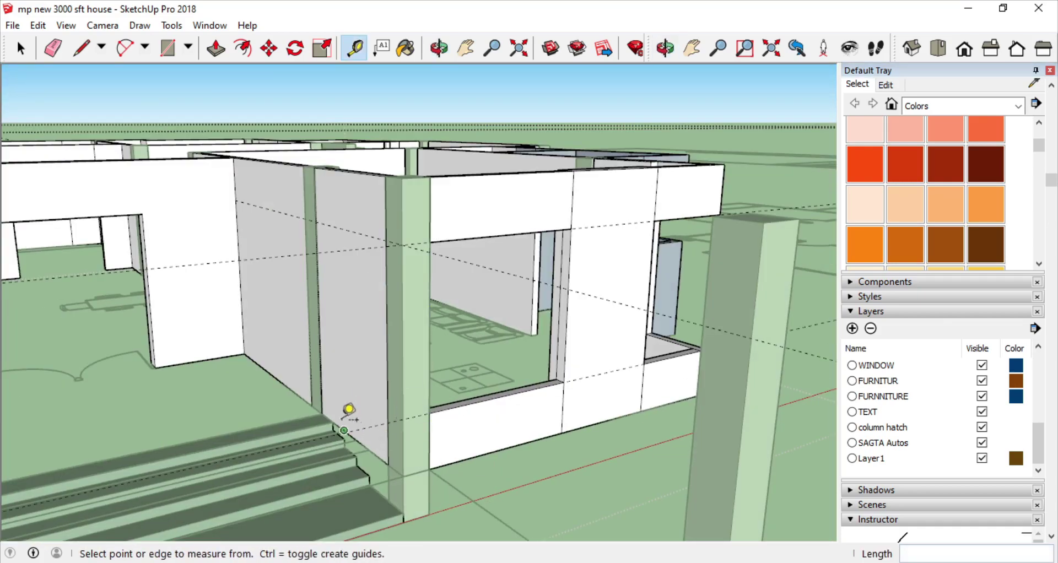
mouse_move(344, 431)
middle_down()
mouse_move(394, 390)
mouse_move(388, 227)
middle_up()
click(387, 227)
mouse_move(441, 442)
middle_down()
mouse_move(633, 507)
mouse_move(347, 240)
middle_up()
Draw a rectangle on the column face with the Rectangle tool.
key(r)
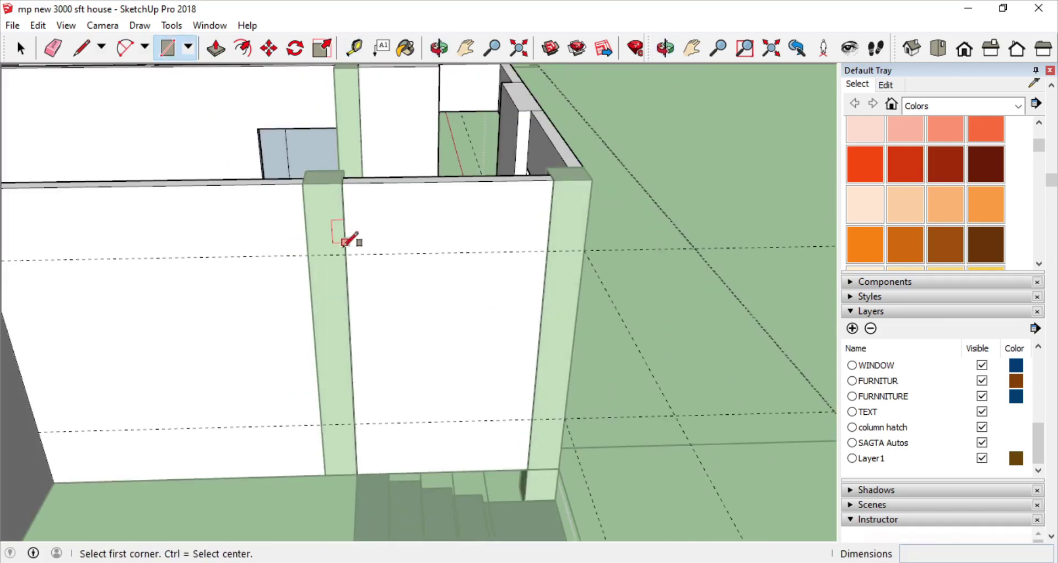
click(533, 419)
click(215, 48)
scroll(371, 312, up, 2)
scroll(496, 390, down, 8)
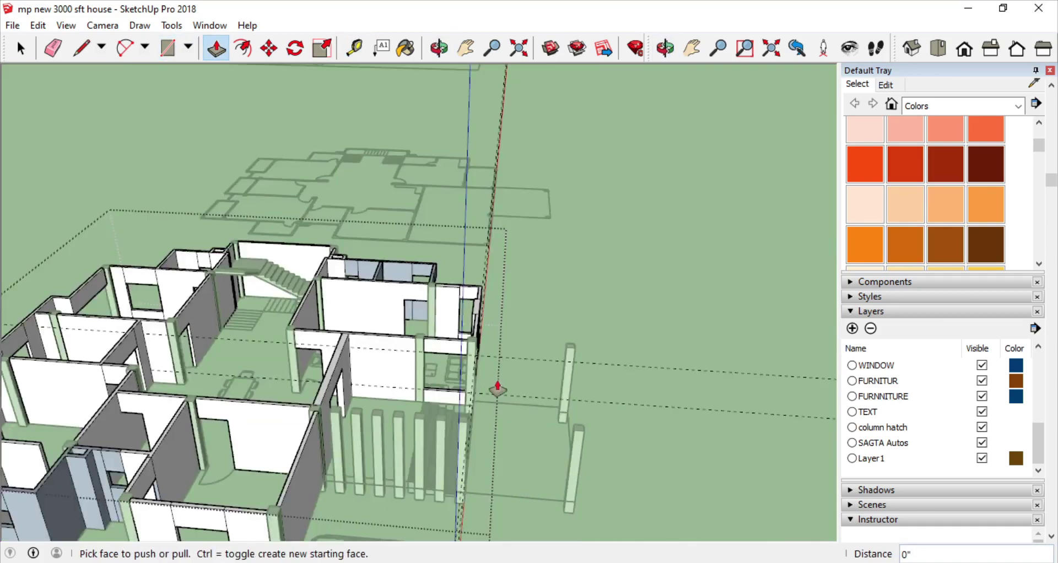
scroll(357, 354, up, 10)
scroll(357, 354, down, 10)
With the Eraser active, orbit out over the house and look down into the furnished room.
middle_drag(354, 367, 148, 108)
key(e)
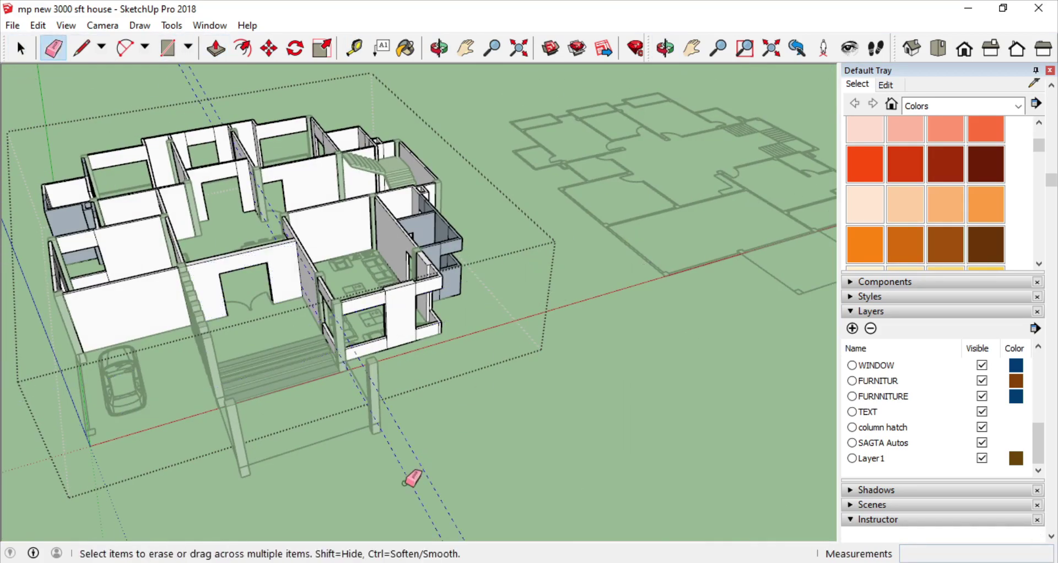
mouse_move(505, 390)
middle_down()
mouse_move(377, 163)
mouse_move(395, 300)
mouse_move(567, 401)
mouse_move(372, 270)
mouse_move(537, 284)
mouse_move(699, 196)
middle_up()
scroll(394, 300, down, 5)
scroll(395, 299, up, 5)
scroll(372, 270, down, 5)
scroll(537, 284, down, 3)
scroll(537, 284, up, 5)
scroll(373, 326, down, 4)
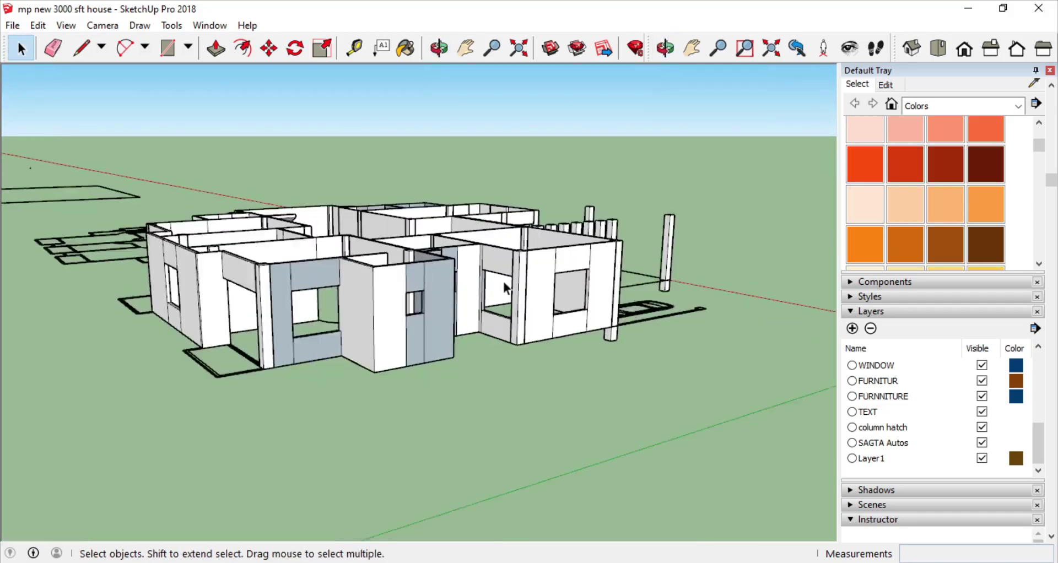
scroll(373, 326, up, 2)
scroll(228, 276, up, 2)
scroll(228, 276, down, 2)
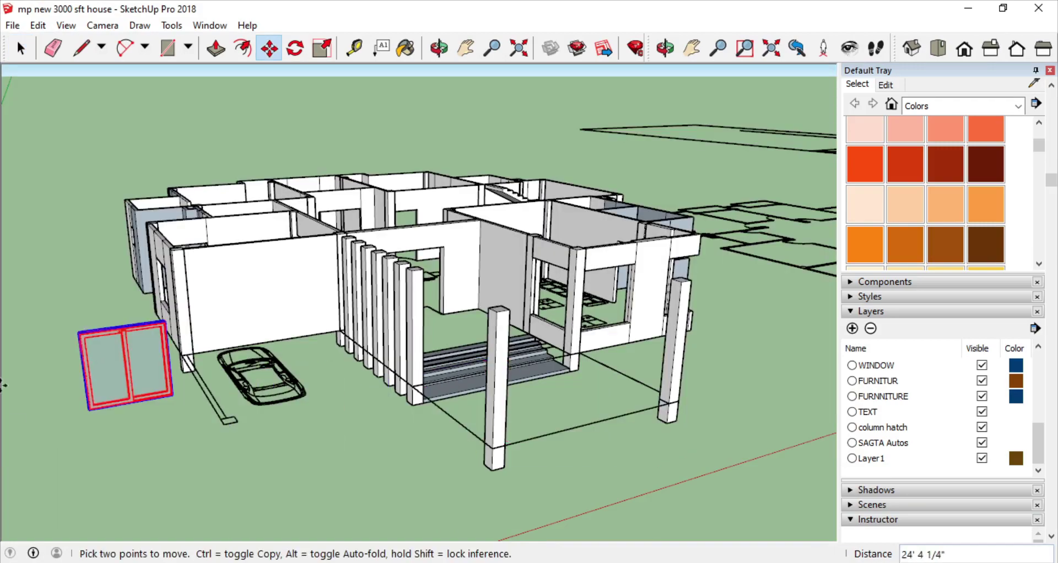
Inspect the sliding window beside the garage wall and car from several angles.
scroll(341, 468, up, 5)
mouse_move(341, 468)
middle_down()
mouse_move(602, 483)
mouse_move(305, 541)
middle_up()
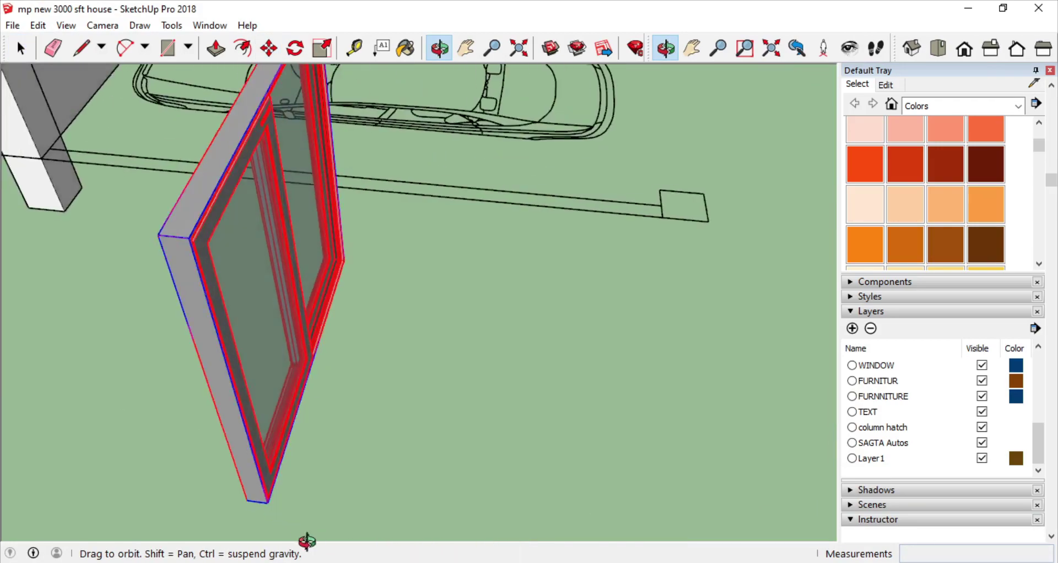
click(21, 48)
click(264, 103)
mouse_move(265, 104)
middle_down()
mouse_move(322, 315)
mouse_move(236, 104)
mouse_move(287, 53)
middle_up()
click(287, 54)
middle_drag(309, 264, 312, 340)
mouse_move(376, 274)
middle_down()
mouse_move(691, 142)
mouse_move(272, 56)
middle_up()
scroll(266, 279, up, 3)
middle_drag(245, 262, 200, 223)
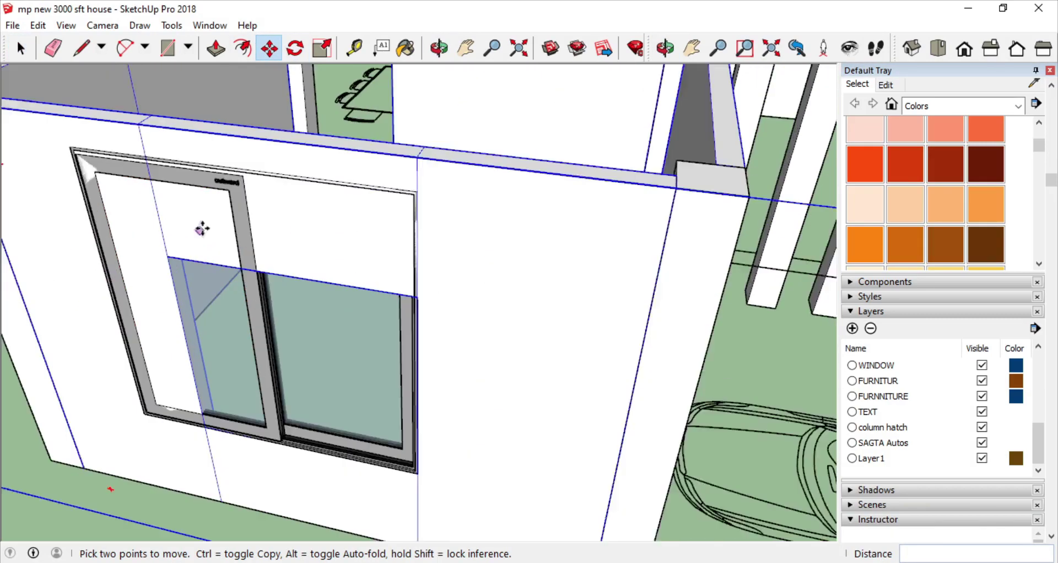
scroll(200, 222, up, 2)
key(s)
mouse_move(158, 266)
middle_down()
mouse_move(663, 100)
mouse_move(467, 201)
middle_up()
key(space)
scroll(374, 220, up, 2)
scroll(448, 247, down, 2)
scroll(448, 246, up, 2)
middle_drag(448, 246, 490, 268)
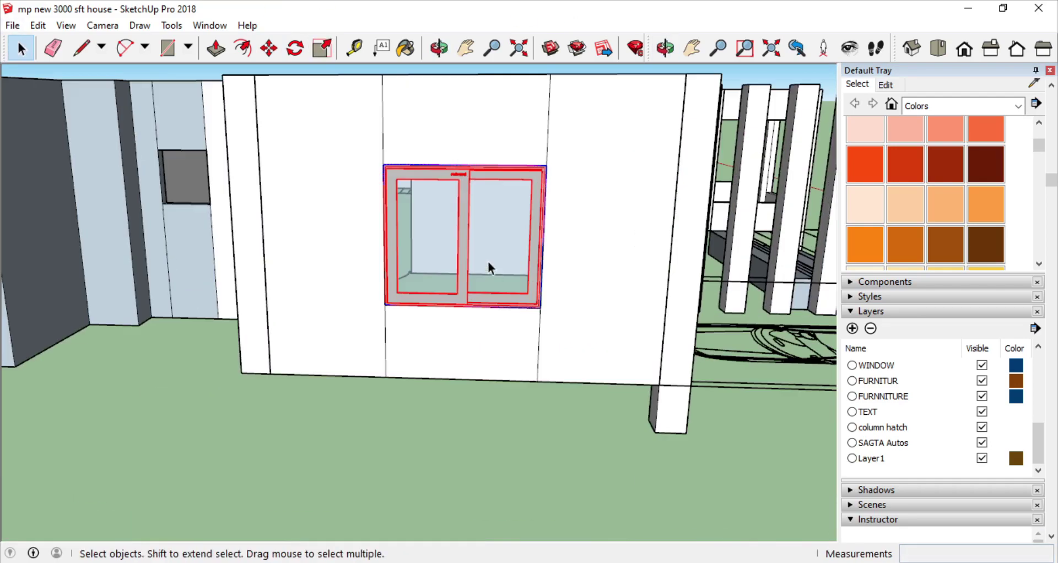
Copy the sliding window onto another wall and rotate it into that wall's plane.
click(539, 307)
scroll(539, 307, up, 3)
scroll(442, 307, down, 8)
scroll(366, 353, up, 4)
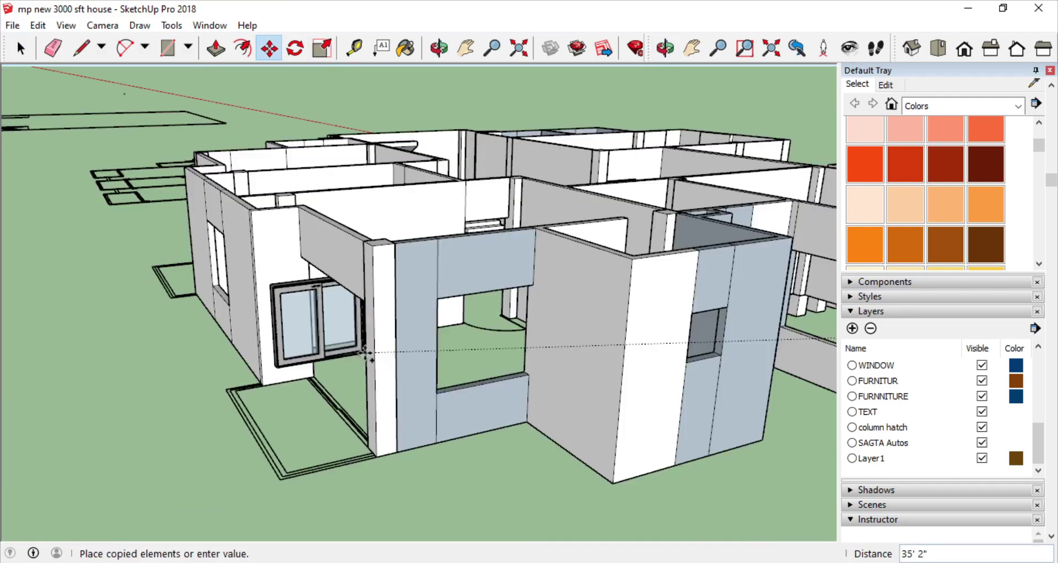
scroll(527, 375, up, 3)
scroll(524, 359, down, 4)
middle_drag(510, 354, 386, 352)
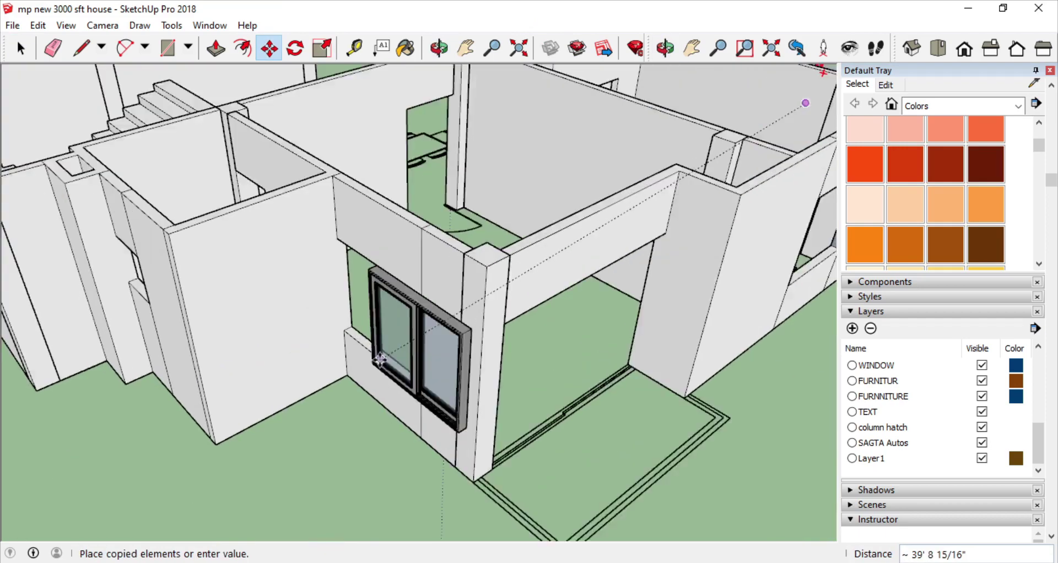
scroll(386, 352, up, 3)
click(449, 413)
scroll(451, 417, up, 2)
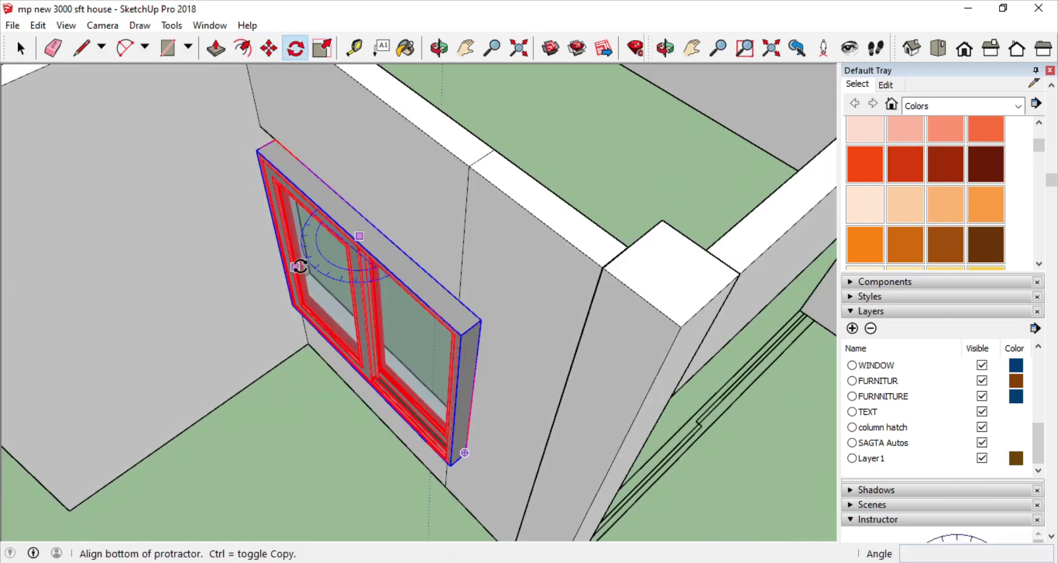
middle_drag(520, 136, 578, 129)
click(20, 48)
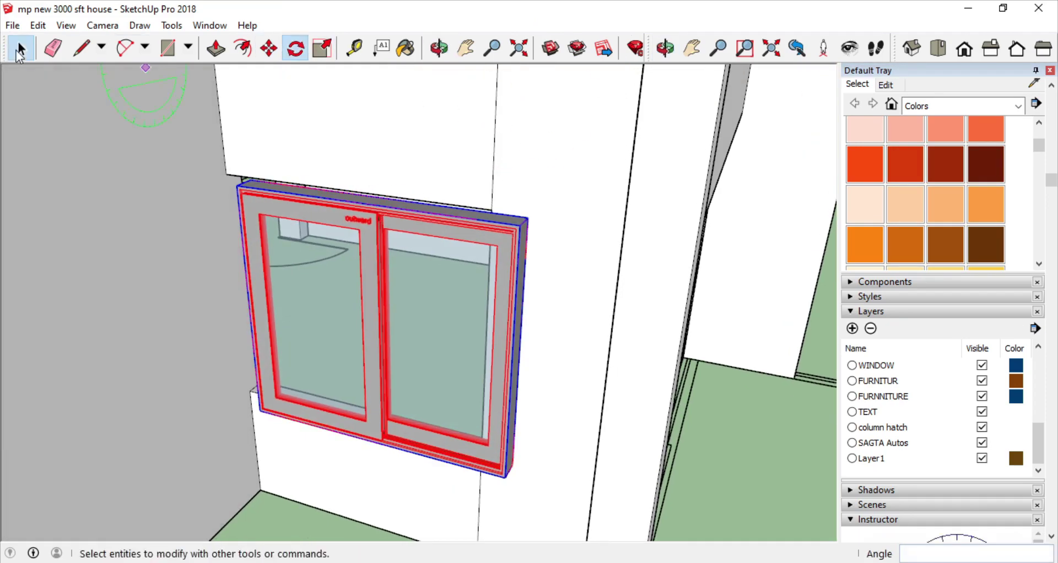
middle_drag(490, 428, 338, 373)
Copy the window, rotate it 90°, and place it at a snapped opening corner.
scroll(279, 286, down, 5)
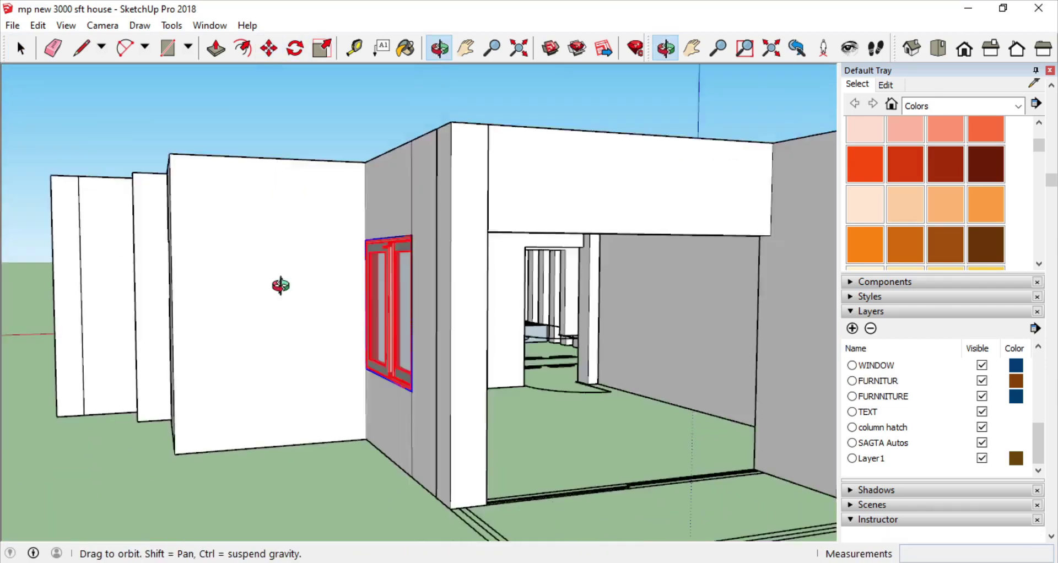
scroll(570, 384, up, 5)
key(ctrl)
click(570, 384)
middle_drag(383, 430, 656, 380)
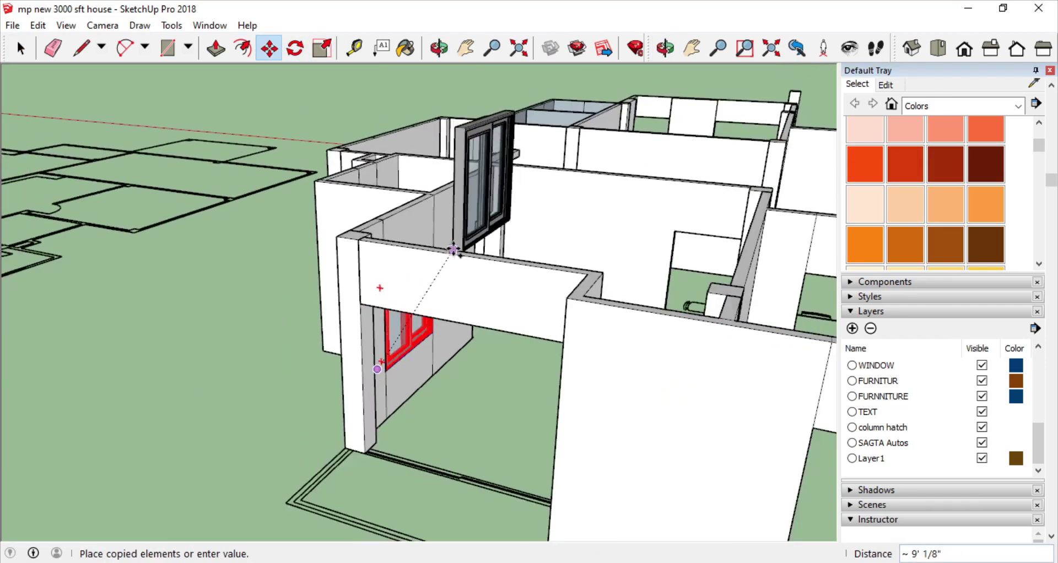
scroll(673, 390, up, 2)
scroll(633, 388, up, 2)
key(q)
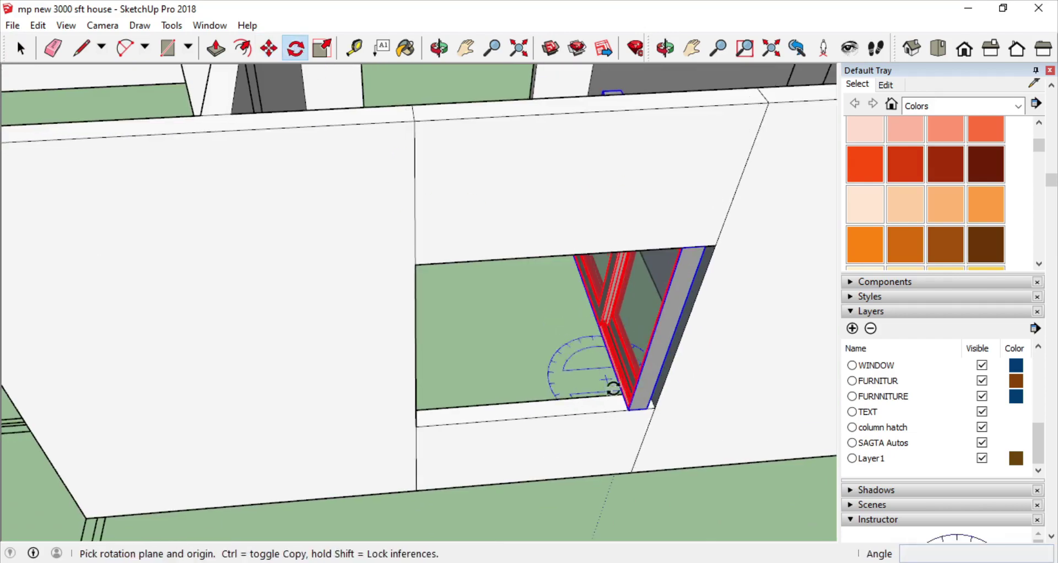
click(556, 405)
middle_drag(556, 405, 413, 357)
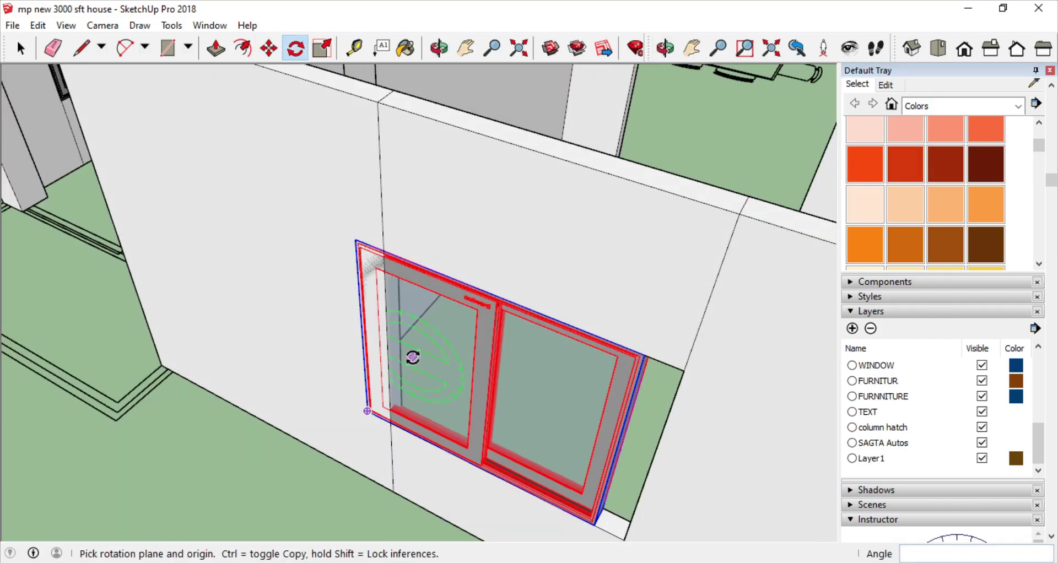
click(355, 240)
middle_drag(355, 239, 302, 208)
scroll(302, 208, down, 3)
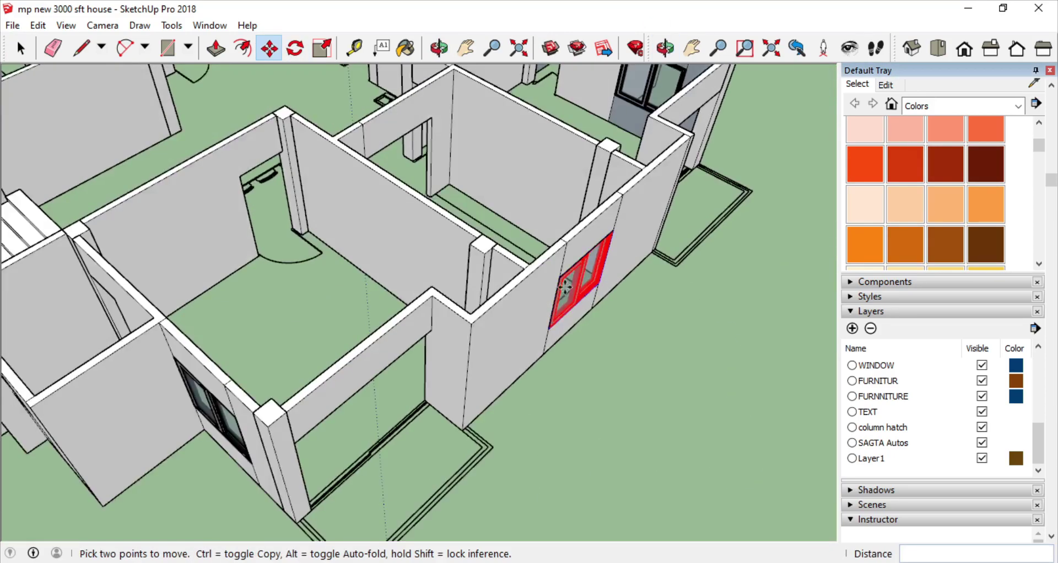
Copy another window and drop its corner onto an aligned wall-opening corner.
key(space)
scroll(461, 264, up, 3)
click(269, 48)
scroll(548, 346, up, 3)
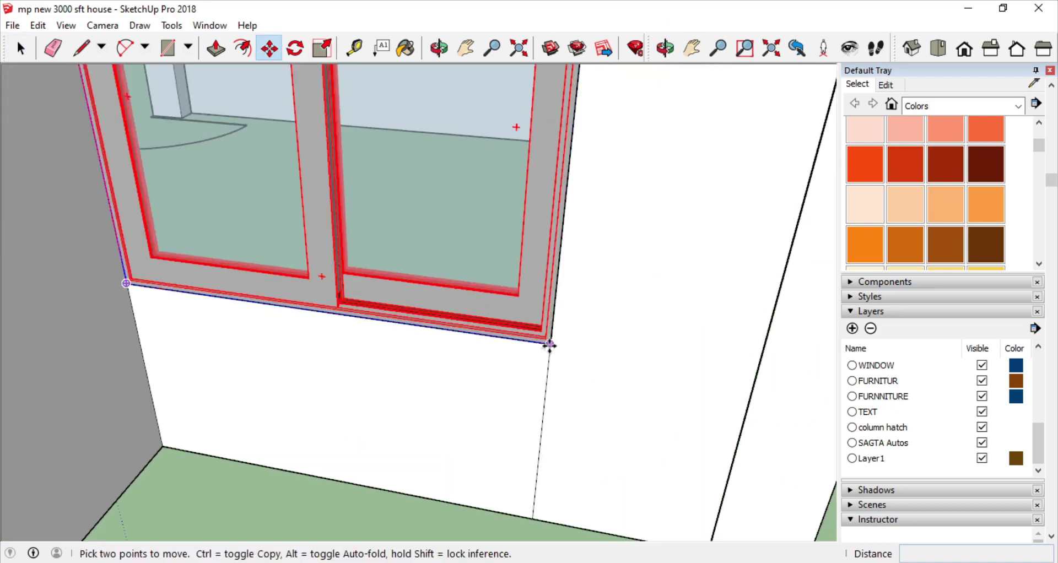
key(ctrl)
click(548, 346)
scroll(506, 318, down, 3)
scroll(506, 318, up, 2)
scroll(368, 307, up, 5)
click(368, 308)
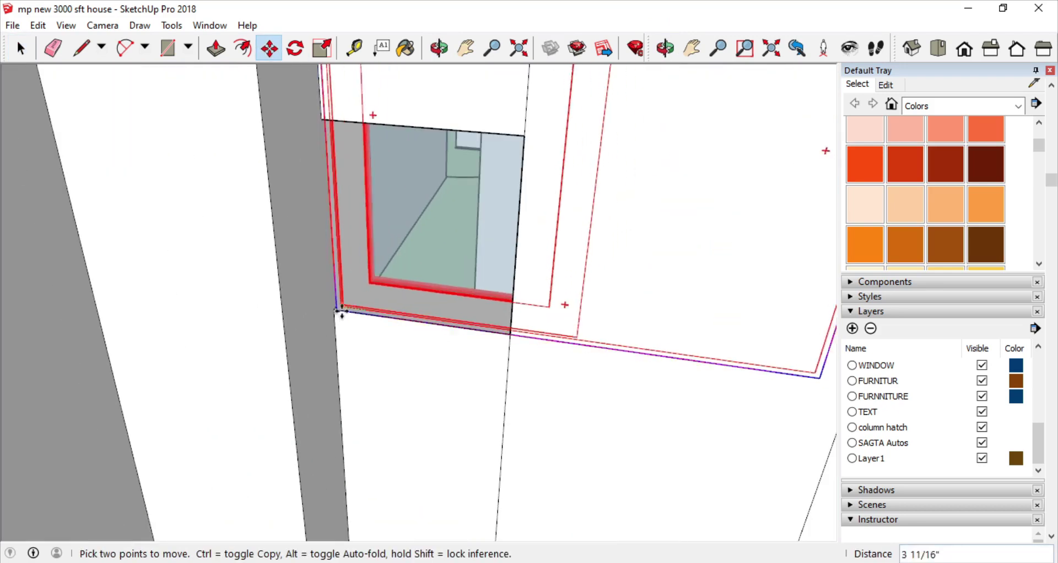
scroll(340, 311, down, 2)
scroll(370, 310, down, 2)
scroll(418, 373, down, 3)
Scale the window copies down to fit the small square openings.
key(s)
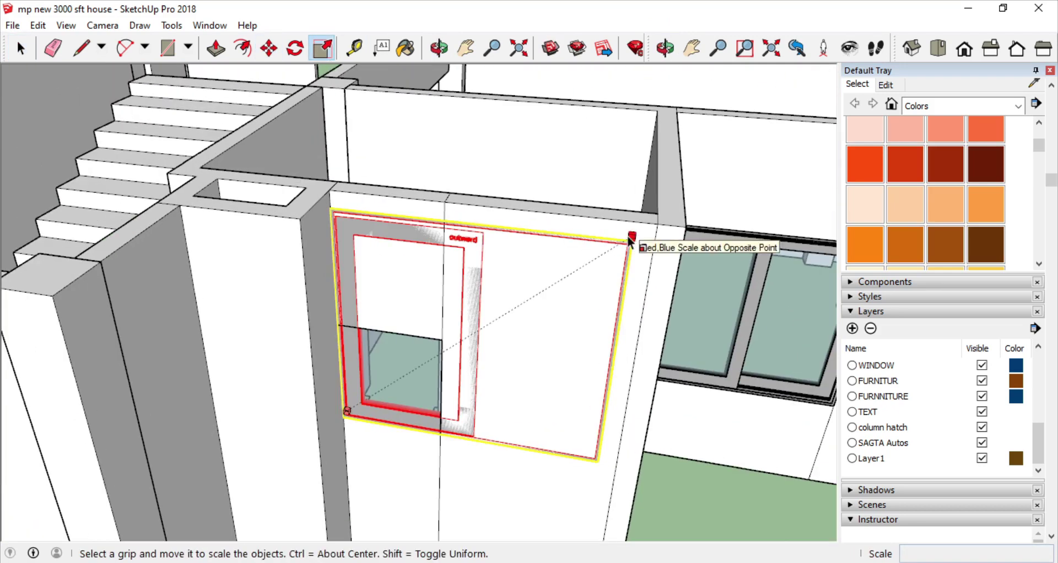
middle_drag(437, 337, 491, 243)
scroll(488, 341, down, 5)
key(space)
mouse_move(488, 342)
middle_down()
mouse_move(444, 326)
mouse_move(517, 361)
middle_up()
scroll(507, 318, up, 4)
scroll(542, 367, up, 5)
key(m)
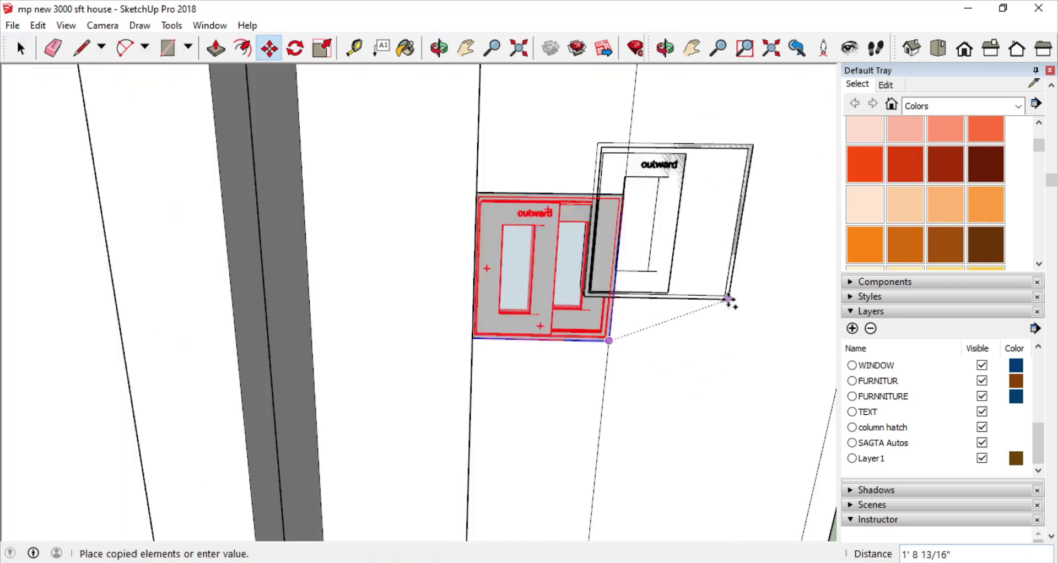
scroll(729, 300, down, 5)
scroll(413, 335, up, 4)
scroll(385, 349, down, 4)
key(Escape)
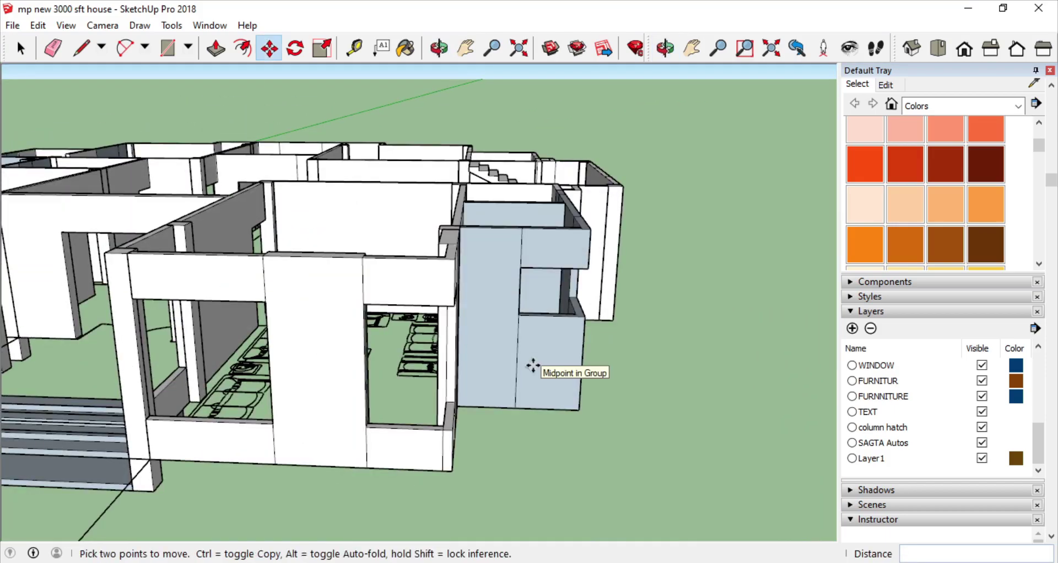
Move a window from its corner into the front wall opening.
key(space)
mouse_move(533, 365)
middle_down()
mouse_move(161, 284)
mouse_move(752, 345)
mouse_move(551, 248)
middle_up()
click(270, 48)
scroll(319, 424, up, 5)
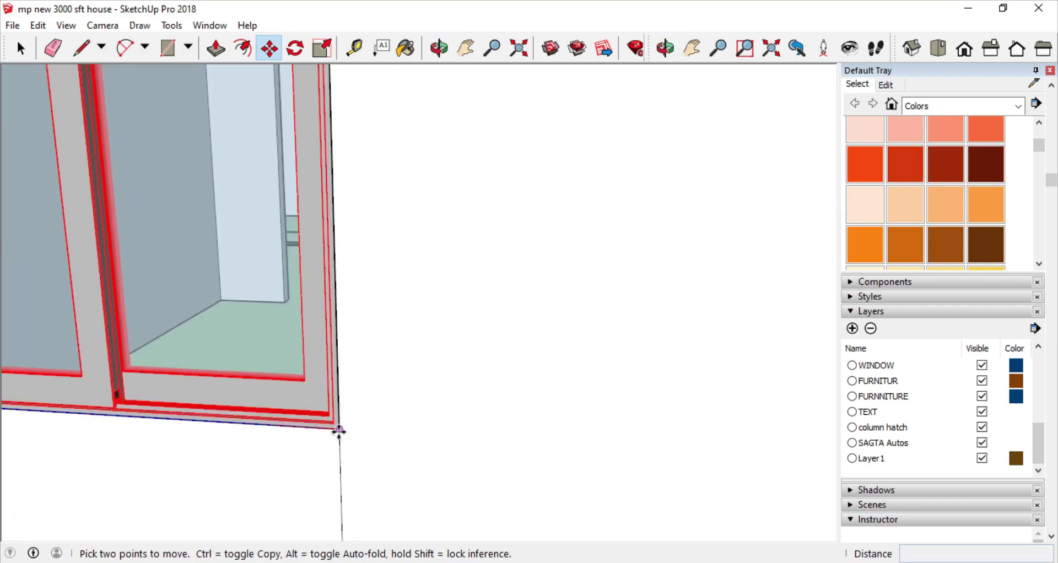
click(339, 432)
scroll(215, 457, down, 4)
scroll(220, 457, down, 3)
scroll(468, 465, up, 6)
mouse_move(468, 465)
middle_down()
mouse_move(202, 409)
mouse_move(319, 307)
middle_up()
scroll(319, 307, up, 5)
scroll(350, 381, up, 5)
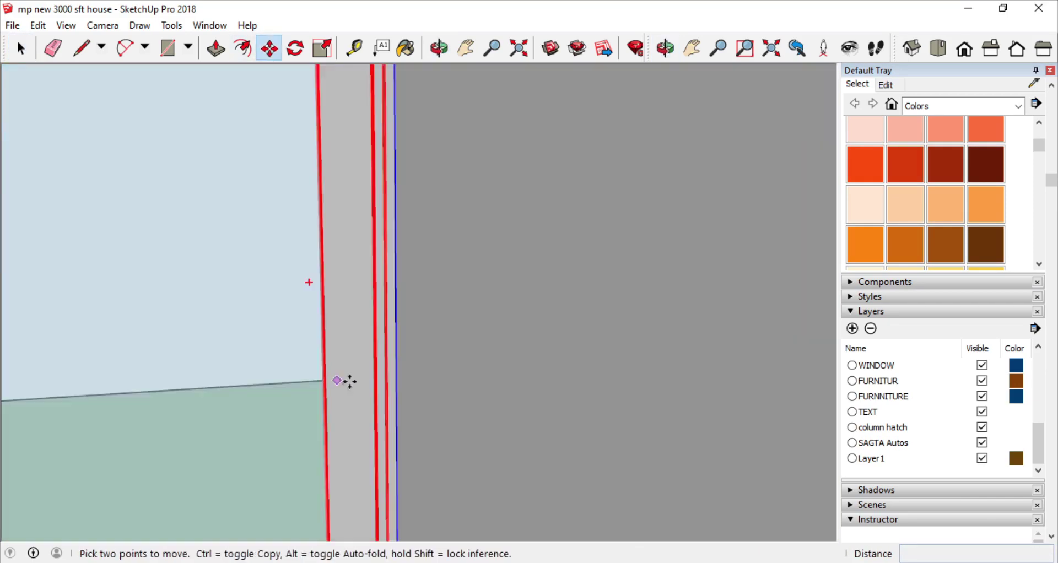
scroll(349, 381, down, 5)
scroll(427, 462, up, 2)
click(435, 465)
middle_drag(435, 466, 484, 492)
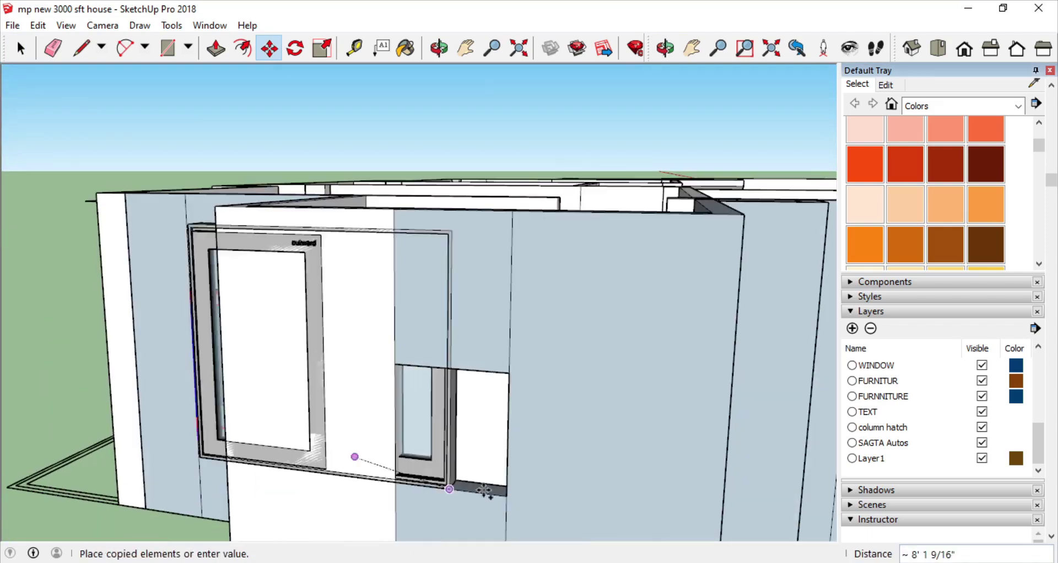
Scale the front-wall window to fit, then abandon a further copy move.
click(318, 49)
middle_drag(287, 220, 263, 298)
mouse_move(419, 432)
middle_down()
mouse_move(656, 366)
mouse_move(498, 358)
mouse_move(460, 336)
mouse_move(395, 371)
mouse_move(602, 437)
middle_up()
key(m)
scroll(498, 418, up, 3)
key(ctrl)
click(410, 395)
scroll(449, 347, down, 5)
key(space)
Dismiss the model problem message and its confirmation.
scroll(480, 331, down, 5)
scroll(369, 350, up, 3)
click(417, 314)
click(477, 309)
middle_drag(477, 309, 741, 294)
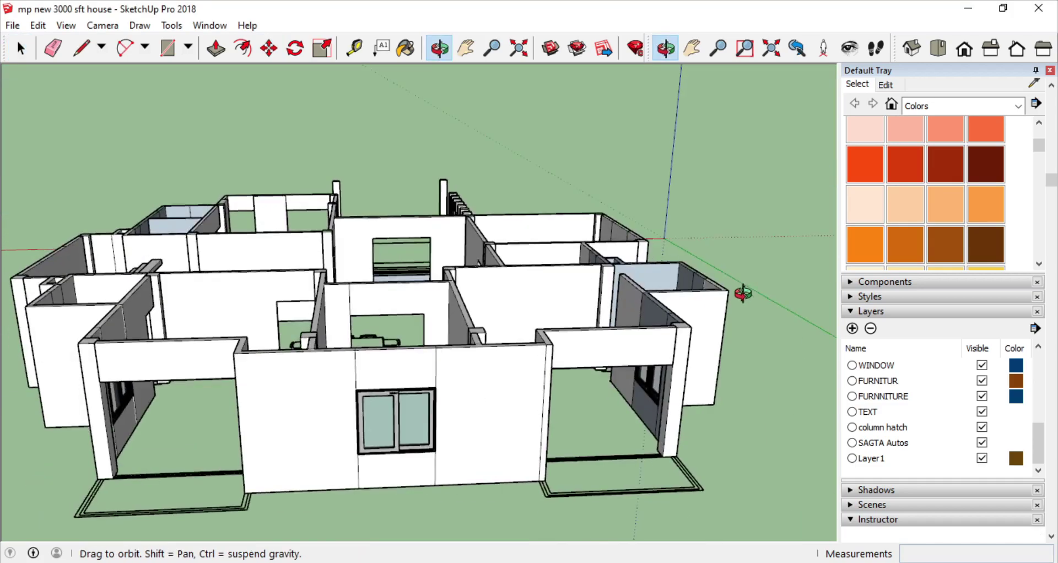
scroll(609, 430, down, 3)
scroll(609, 430, up, 3)
Drag the carved door model from the Downloads folder into the house.
click(616, 506)
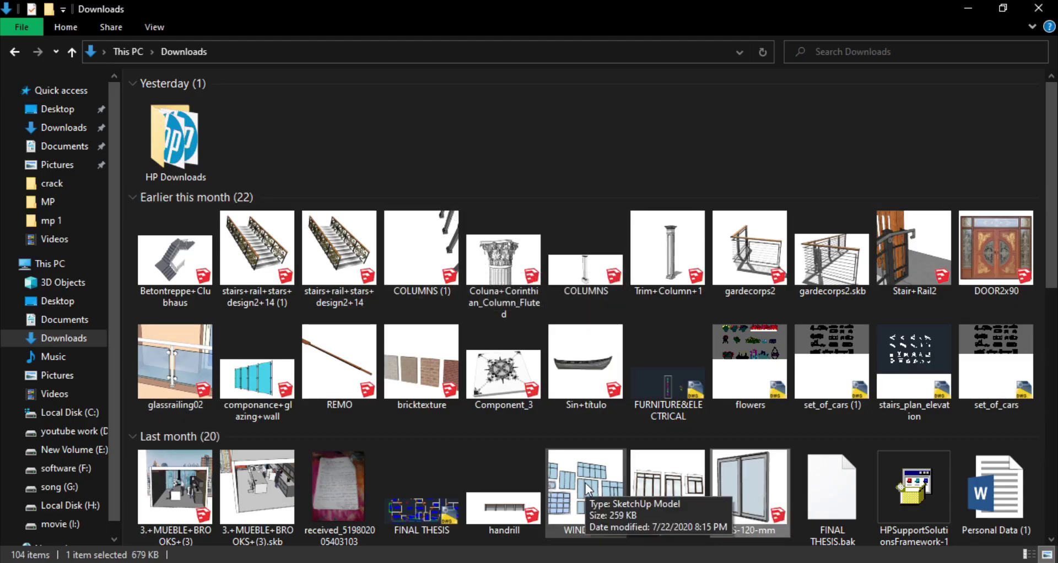
scroll(646, 348, down, 2)
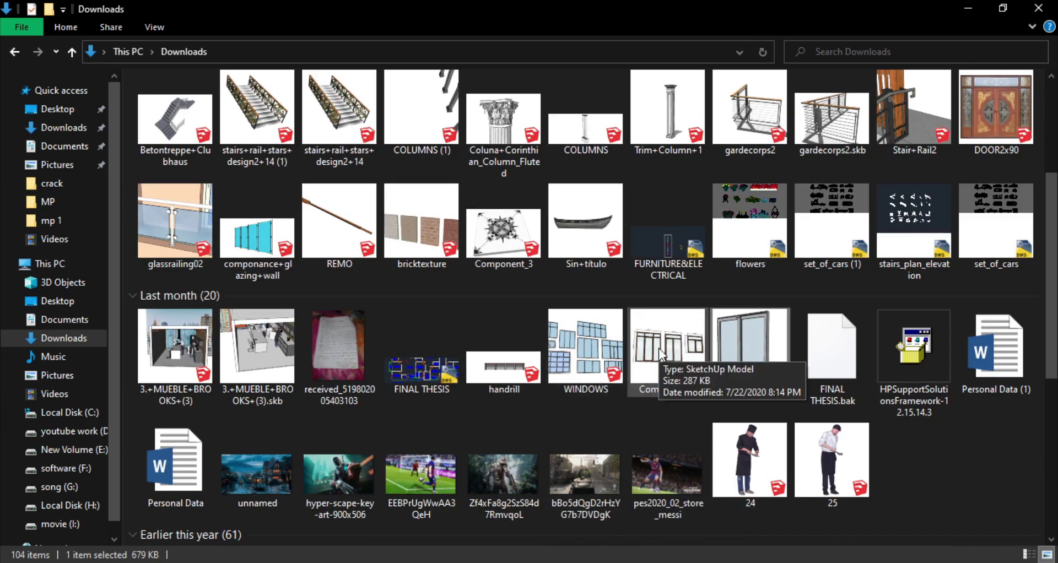
drag(659, 348, 556, 557)
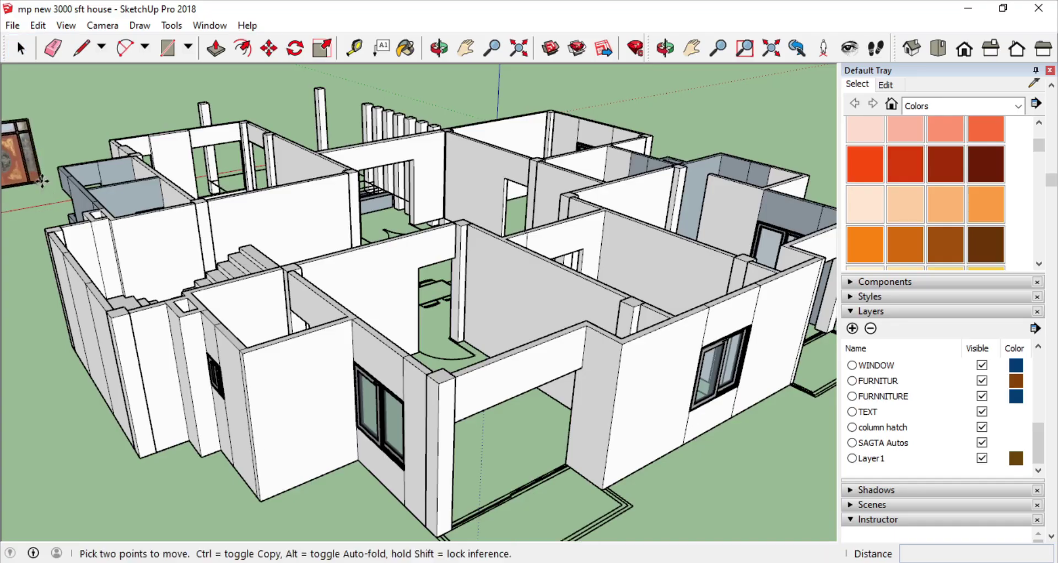
Place the DOOR2x90 carved door component into the house's entrance wall.
mouse_move(41, 182)
middle_down()
mouse_move(571, 461)
mouse_move(242, 302)
middle_up()
scroll(571, 461, up, 3)
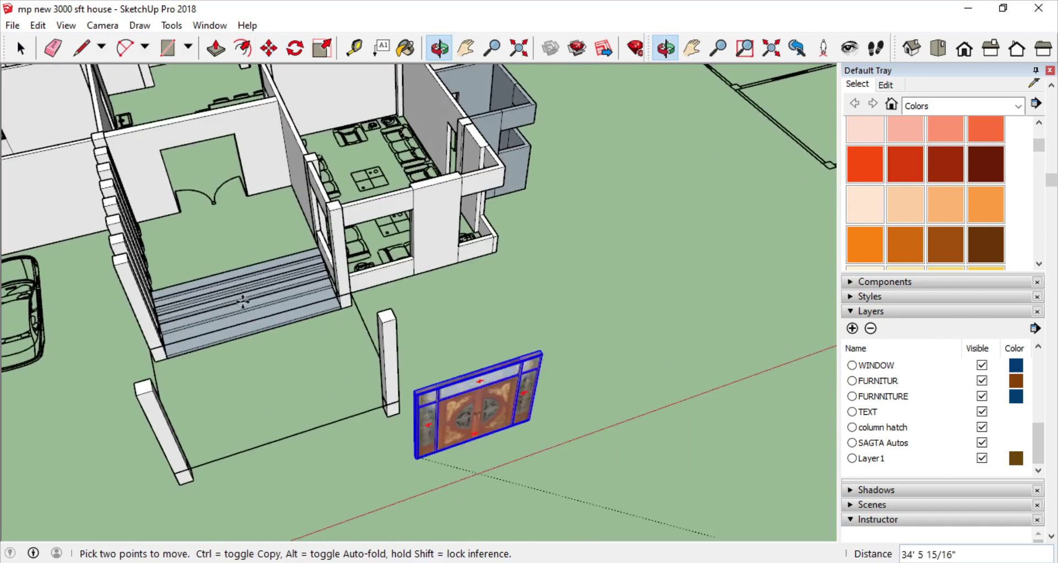
scroll(242, 302, up, 5)
middle_drag(177, 219, 459, 324)
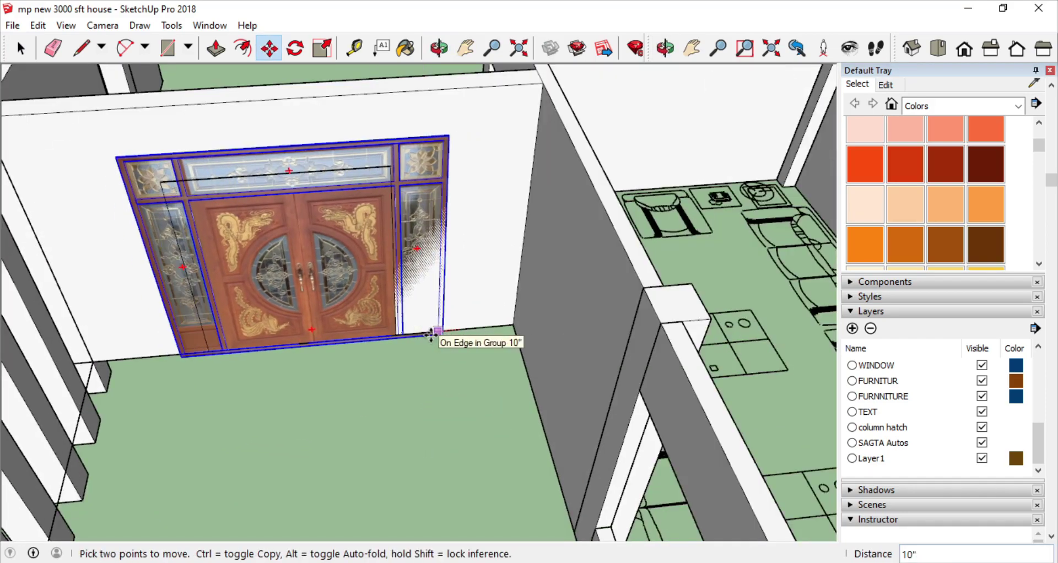
Orbit around the placed door to inspect it from high, low and frontal angles.
middle_drag(437, 358, 283, 170)
scroll(333, 115, up, 3)
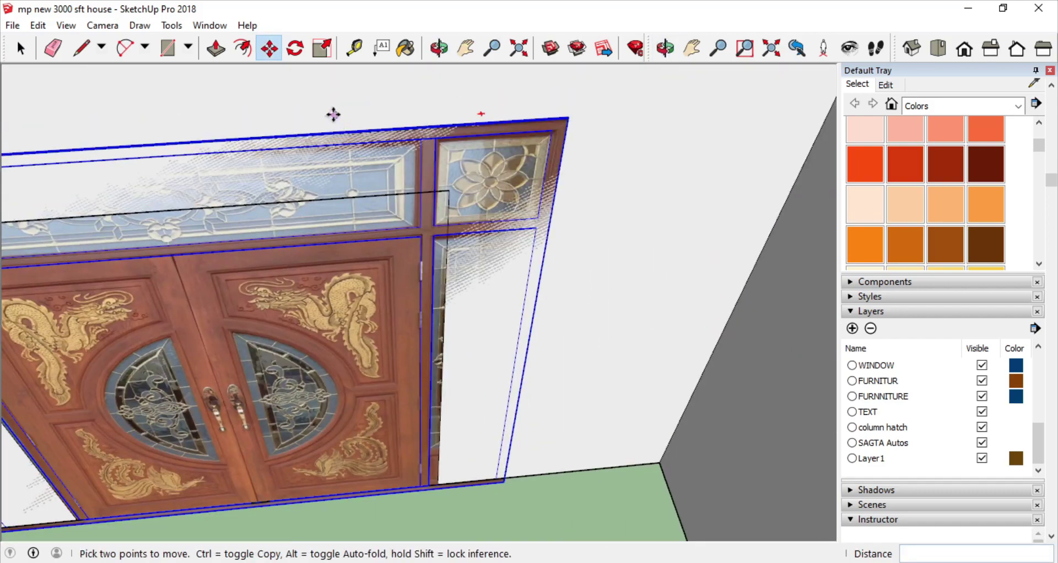
scroll(529, 236, down, 5)
mouse_move(529, 236)
middle_down()
mouse_move(378, 114)
mouse_move(267, 71)
middle_up()
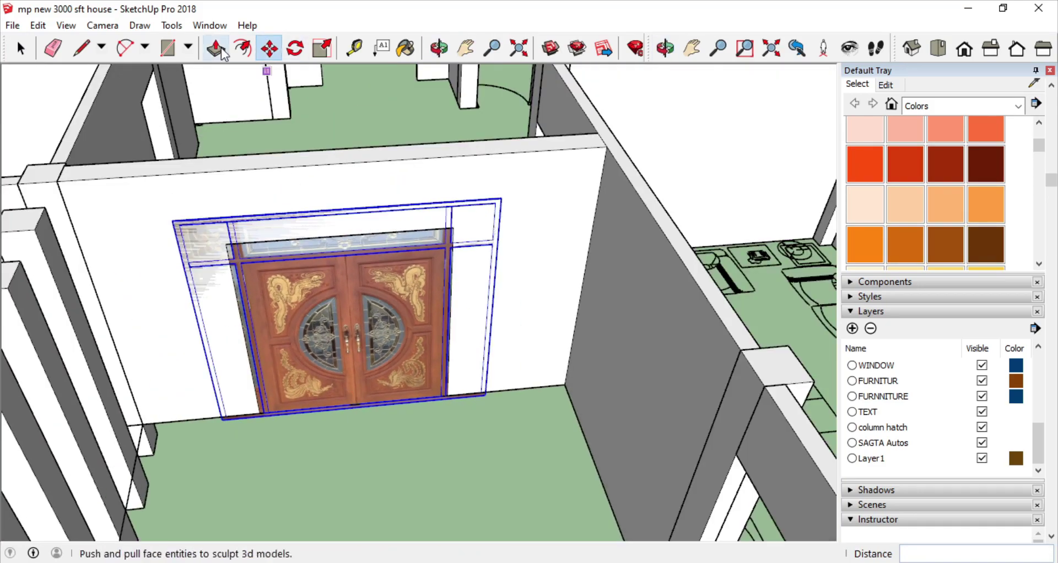
scroll(141, 231, up, 5)
middle_drag(229, 255, 508, 239)
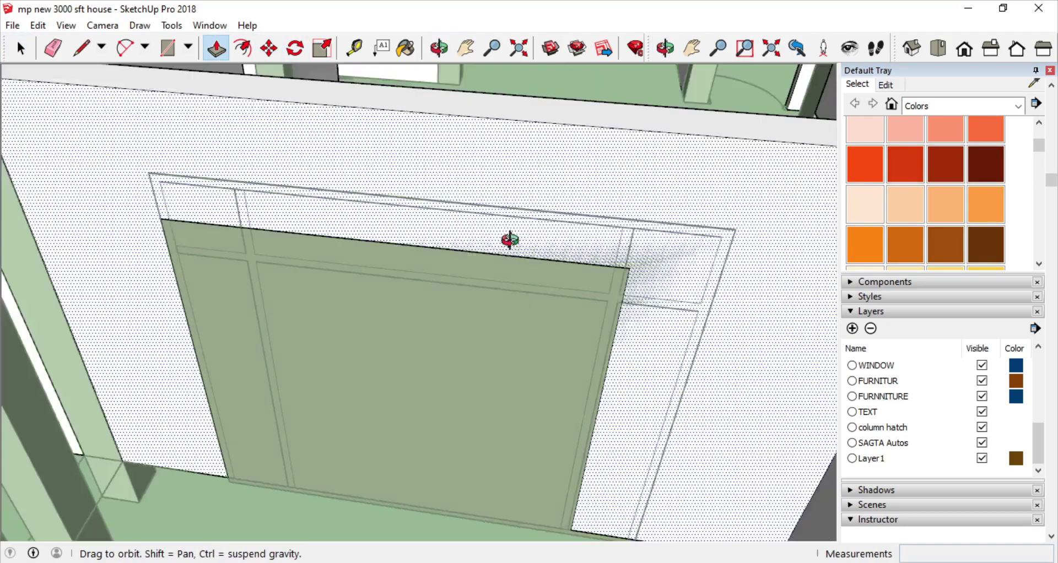
scroll(633, 220, up, 3)
scroll(512, 406, down, 5)
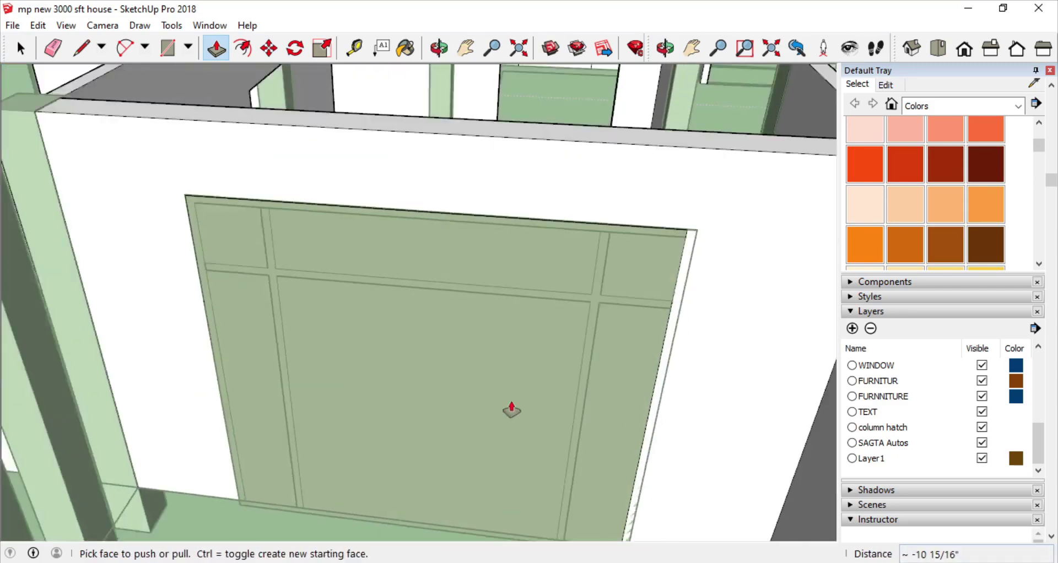
key(r)
middle_drag(307, 239, 553, 290)
scroll(552, 290, down, 4)
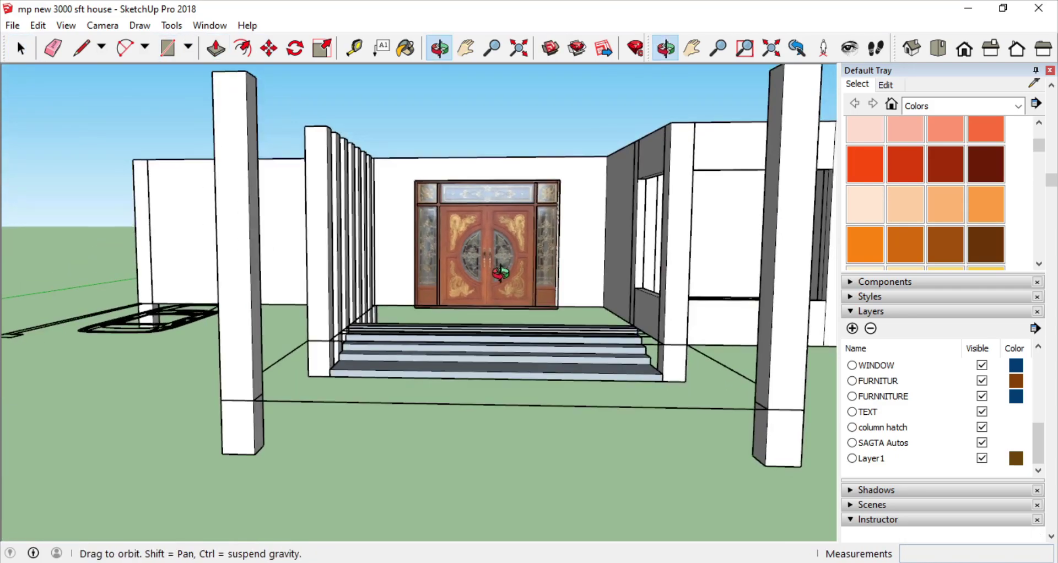
scroll(540, 345, up, 6)
middle_drag(502, 164, 432, 242)
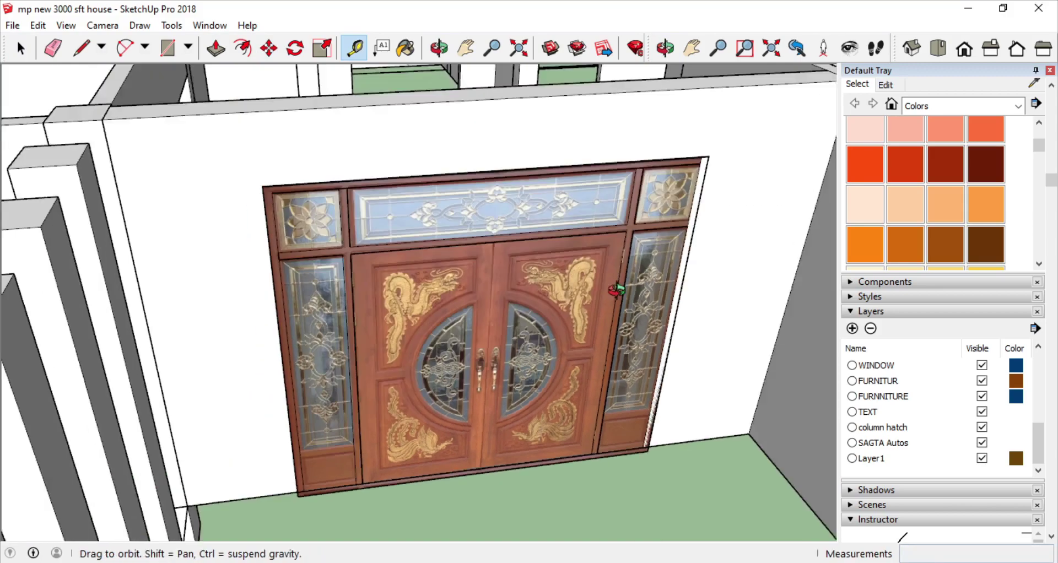
scroll(432, 242, up, 4)
scroll(711, 240, down, 5)
middle_drag(712, 241, 670, 302)
key(space)
scroll(670, 302, up, 2)
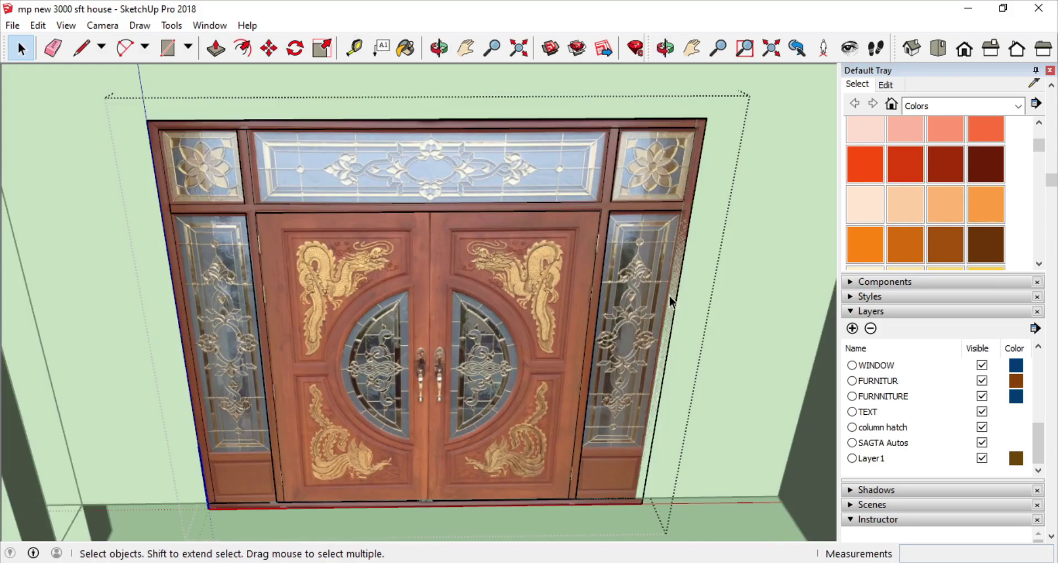
scroll(682, 191, up, 3)
Try Push/Pull on the face behind the door, then cancel it.
click(682, 190)
key(space)
scroll(240, 87, up, 5)
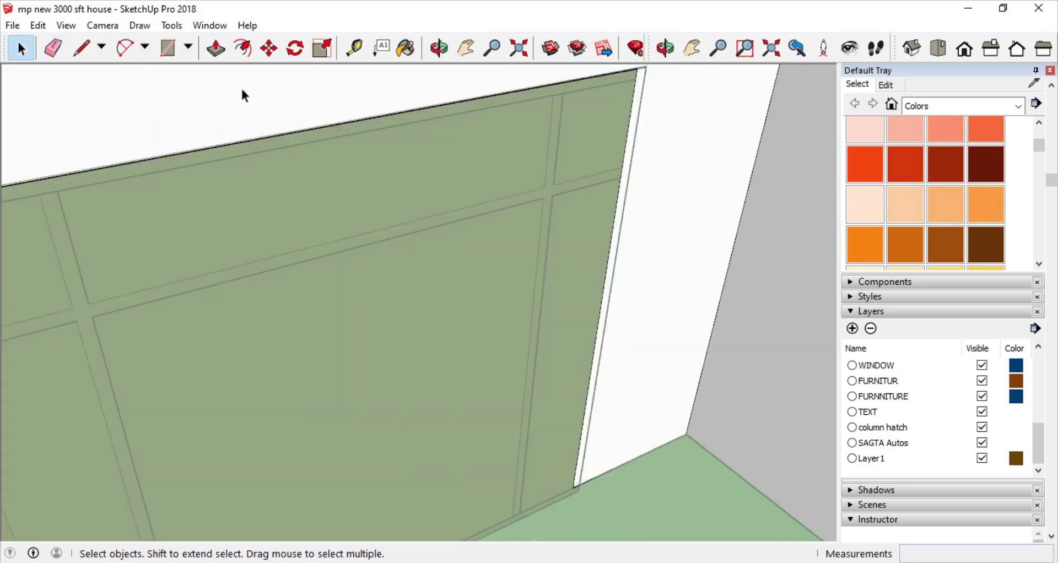
scroll(427, 210, down, 3)
key(space)
scroll(427, 209, down, 3)
scroll(498, 163, up, 3)
mouse_move(428, 209)
middle_down()
mouse_move(498, 163)
mouse_move(358, 359)
mouse_move(330, 427)
mouse_move(330, 331)
middle_up()
scroll(358, 359, up, 3)
scroll(402, 345, up, 2)
scroll(402, 345, down, 3)
scroll(330, 427, up, 3)
scroll(330, 330, up, 3)
Check the wall face above the door with Move and Push/Pull, cancelling without changes.
click(269, 48)
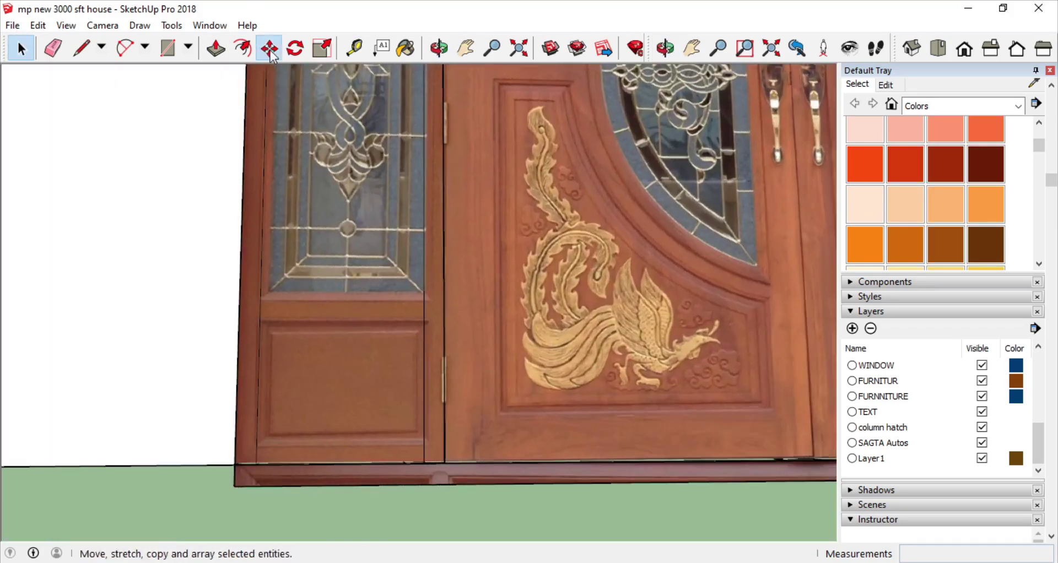
scroll(315, 329, up, 2)
scroll(315, 329, down, 5)
scroll(252, 487, up, 5)
middle_drag(253, 487, 380, 404)
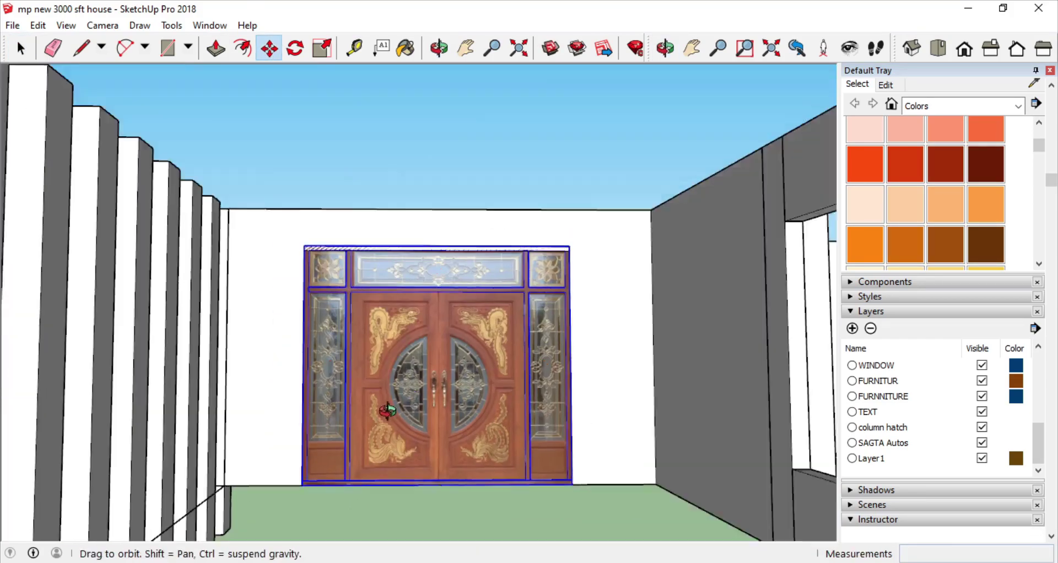
key(space)
scroll(391, 310, up, 3)
middle_drag(390, 310, 449, 260)
scroll(386, 306, up, 3)
key(p)
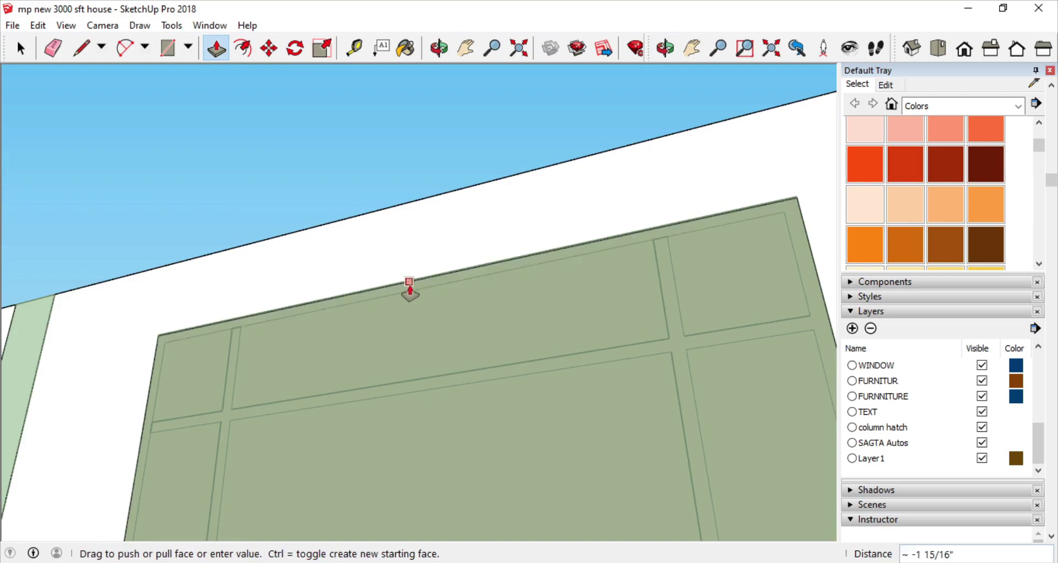
scroll(409, 289, down, 3)
scroll(489, 236, down, 3)
key(space)
Start copying a window with Move and Ctrl, orbiting out to find its new spot.
mouse_move(634, 352)
middle_down()
mouse_move(718, 376)
mouse_move(422, 343)
middle_up()
click(421, 343)
scroll(449, 392, up, 5)
key(m)
click(505, 437)
key(ctrl)
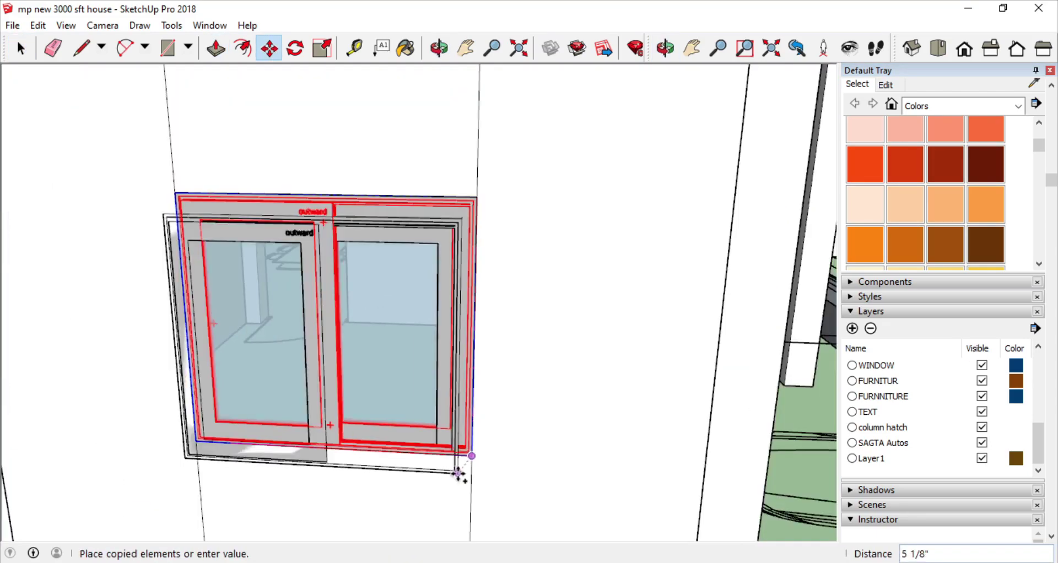
scroll(458, 474, down, 3)
middle_drag(458, 474, 260, 508)
scroll(309, 452, down, 5)
scroll(417, 405, up, 6)
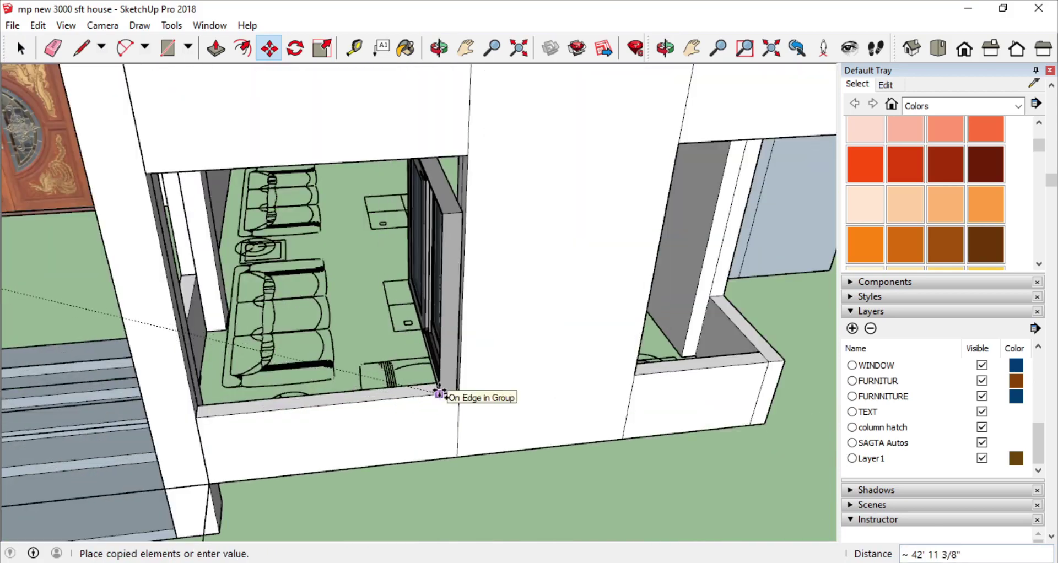
Drag the Coluna Corinthian column .skp file from Downloads into the SketchUp model.
click(611, 496)
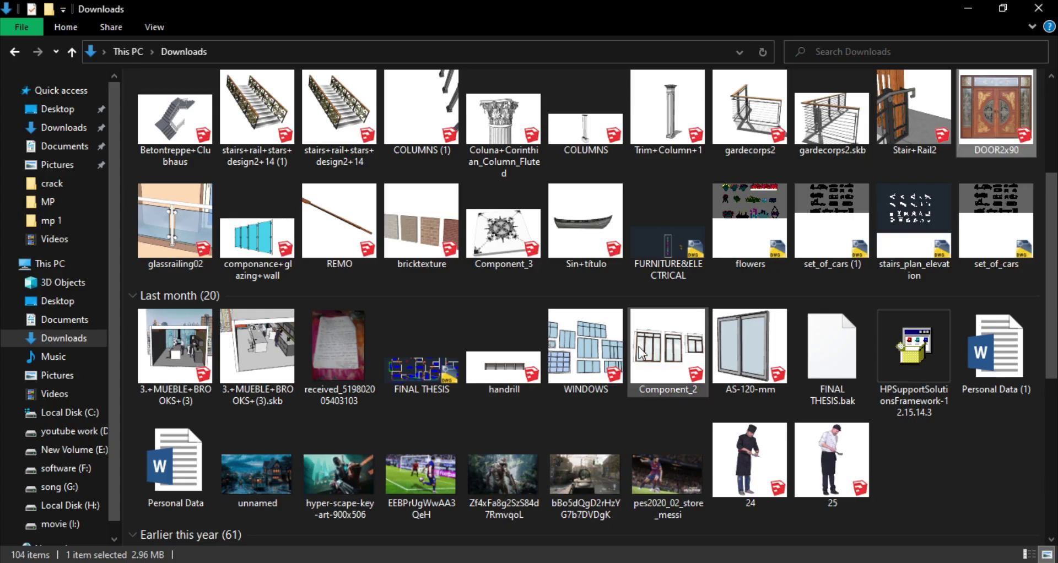
scroll(579, 355, down, 10)
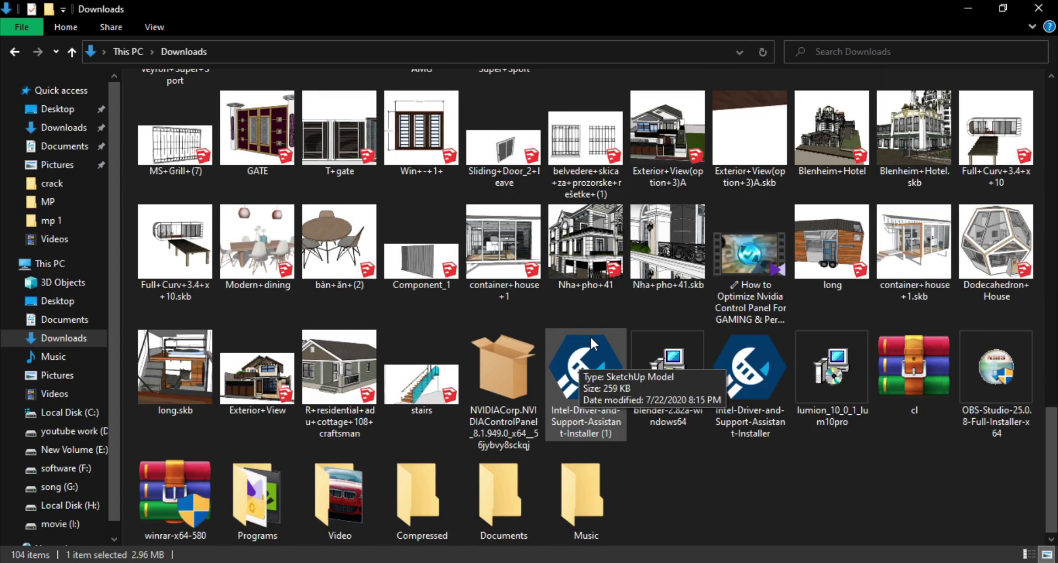
scroll(589, 335, up, 15)
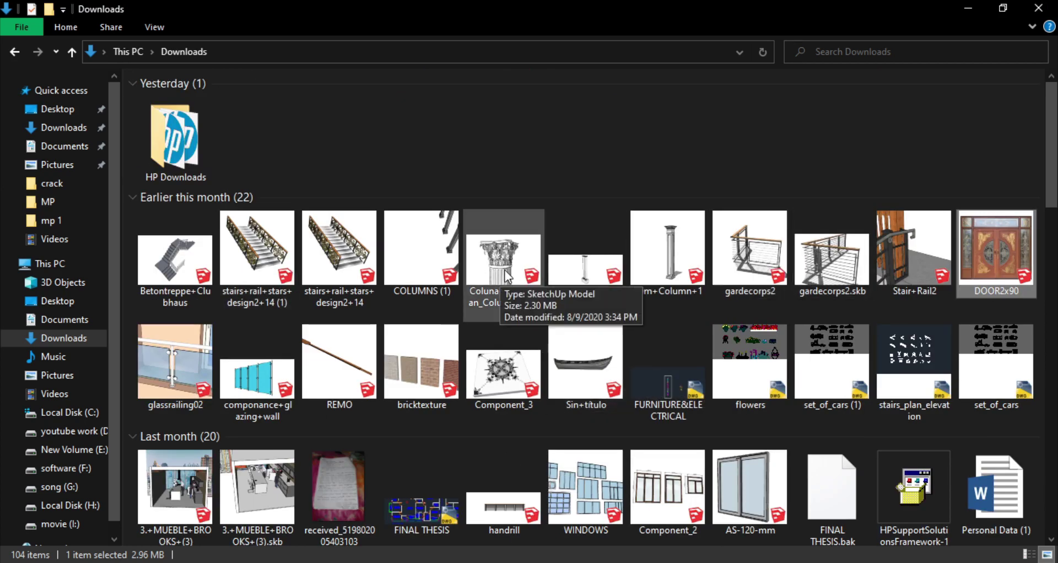
drag(504, 269, 545, 551)
scroll(448, 427, down, 5)
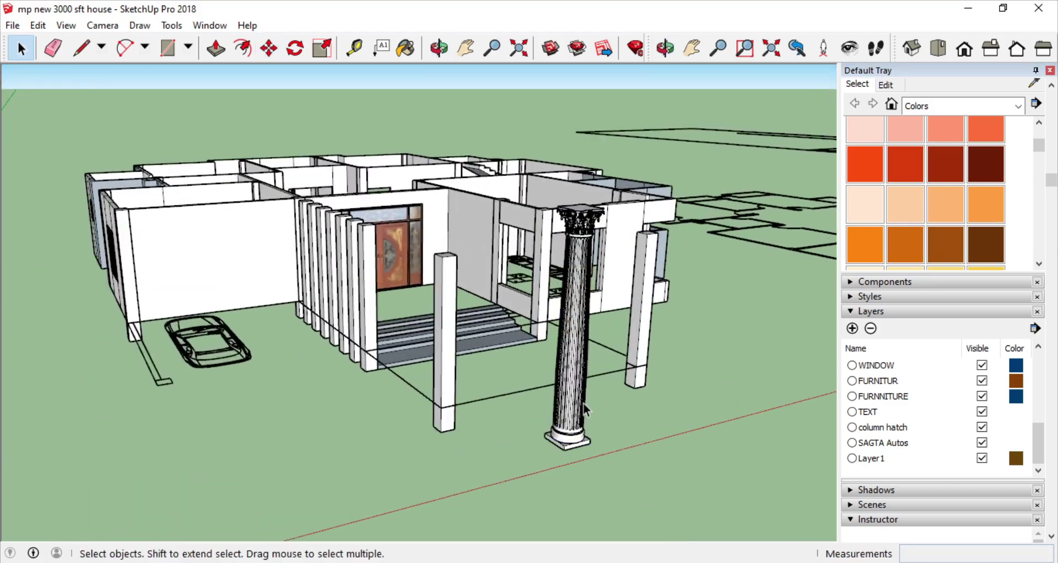
Draw Pencil edges from the column corner along the wall bottoms beneath the overhang.
mouse_move(585, 411)
middle_down()
mouse_move(352, 401)
mouse_move(187, 432)
mouse_move(499, 407)
middle_up()
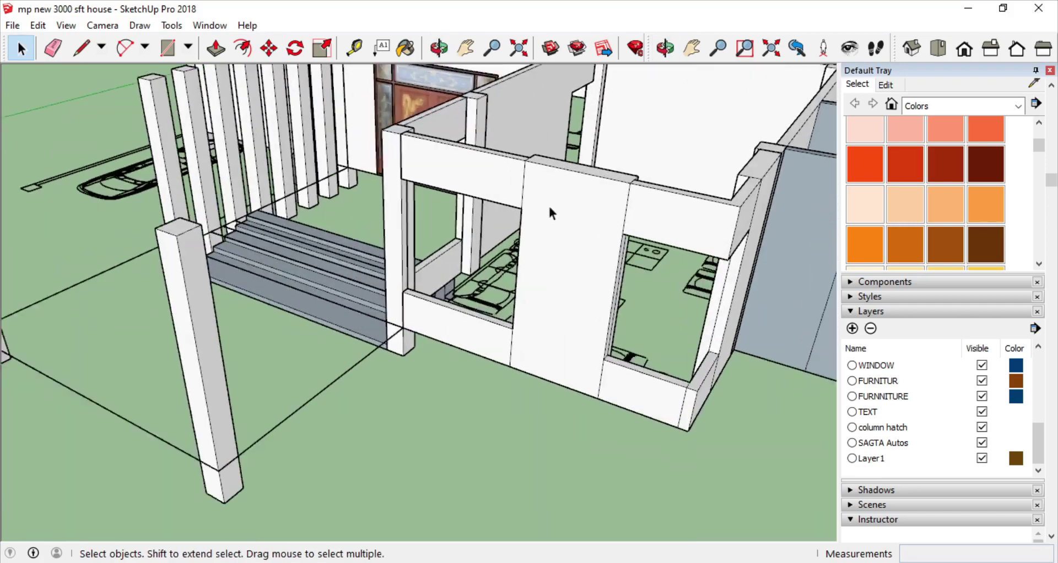
mouse_move(550, 212)
middle_down()
mouse_move(556, 166)
mouse_move(574, 224)
mouse_move(430, 218)
mouse_move(355, 107)
mouse_move(308, 93)
middle_up()
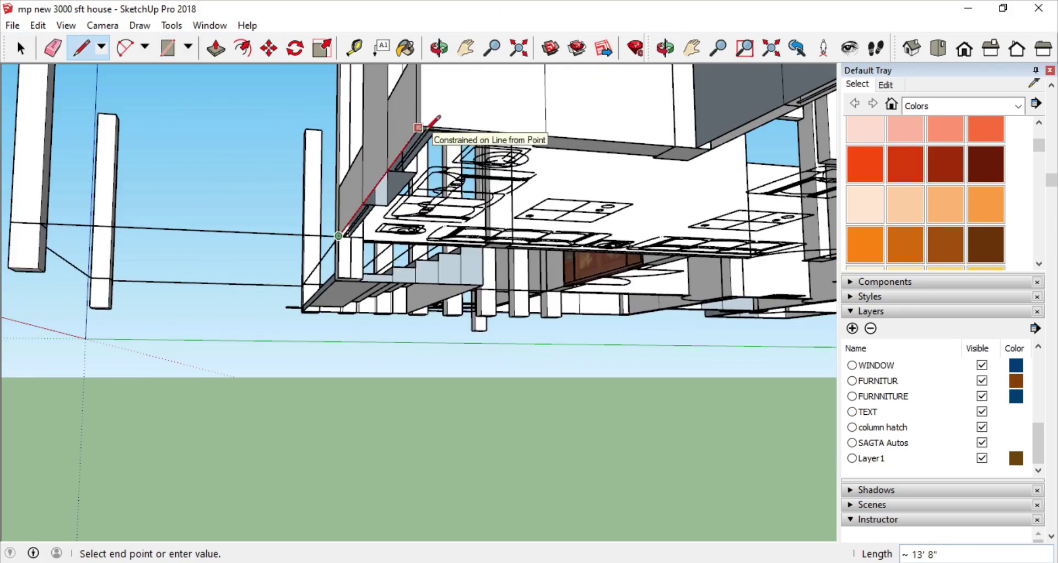
click(158, 299)
middle_drag(158, 299, 170, 278)
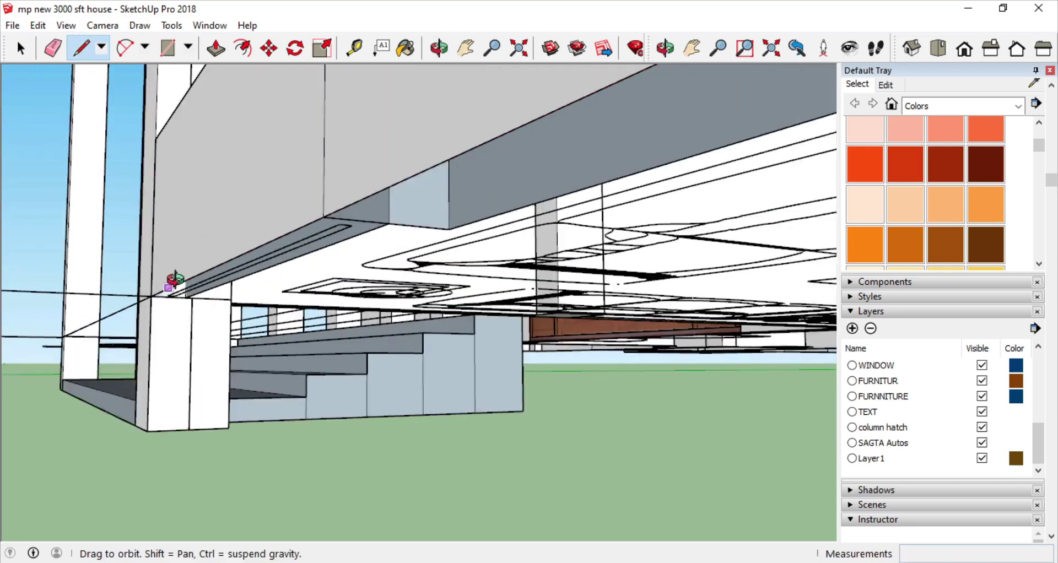
middle_drag(213, 337, 488, 129)
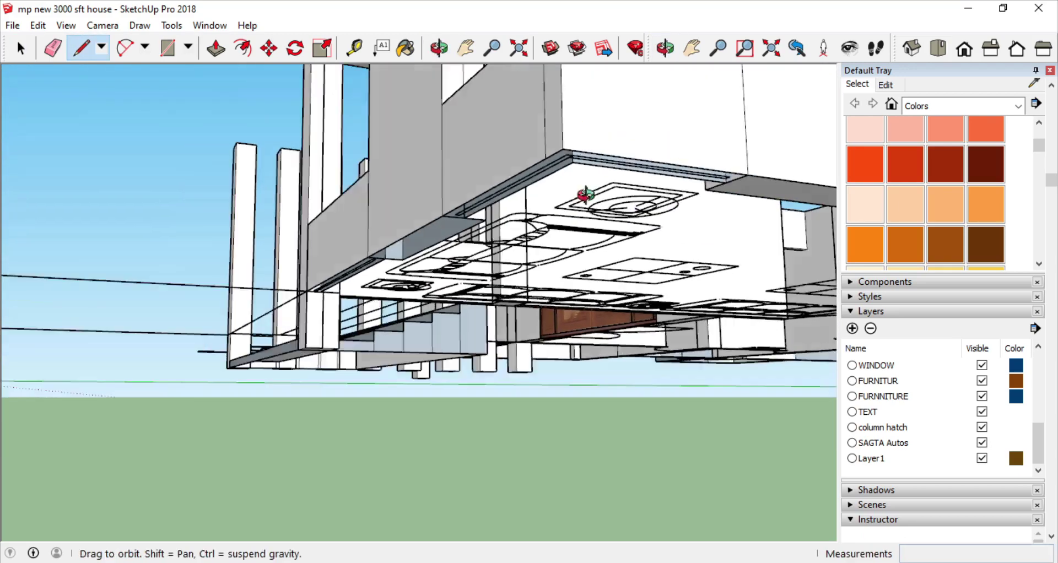
mouse_move(585, 194)
middle_down()
mouse_move(850, 189)
mouse_move(567, 296)
mouse_move(644, 253)
mouse_move(645, 268)
mouse_move(720, 160)
mouse_move(683, 272)
middle_up()
middle_drag(684, 469, 637, 370)
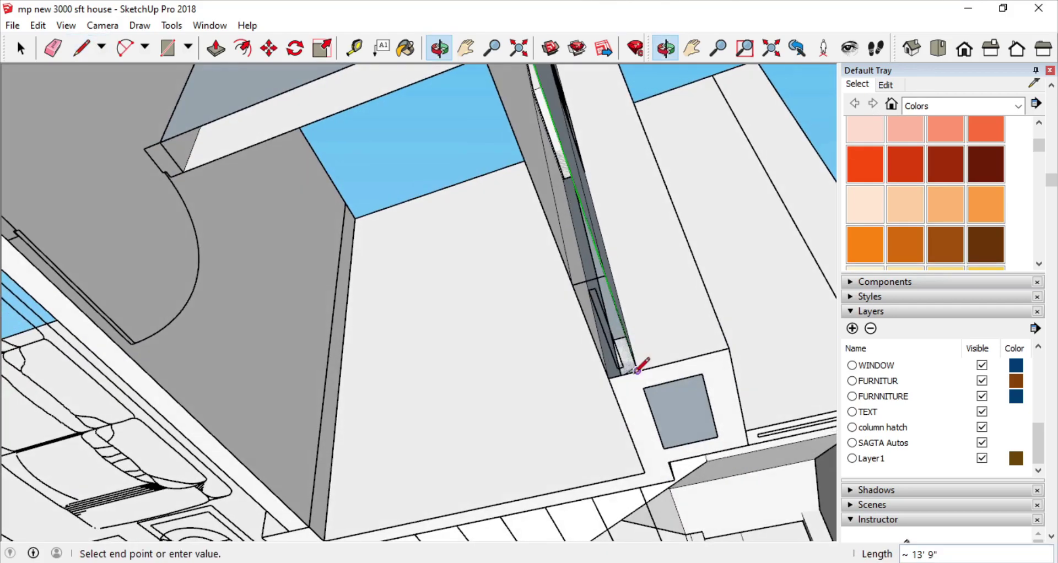
mouse_move(743, 400)
middle_down()
mouse_move(619, 390)
mouse_move(693, 346)
middle_up()
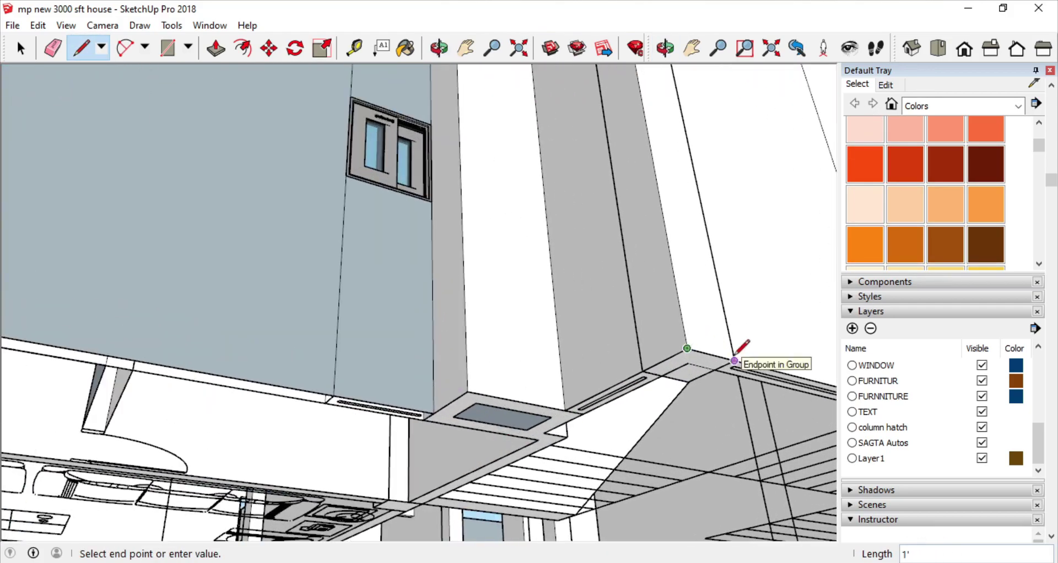
scroll(734, 360, down, 5)
scroll(361, 270, up, 5)
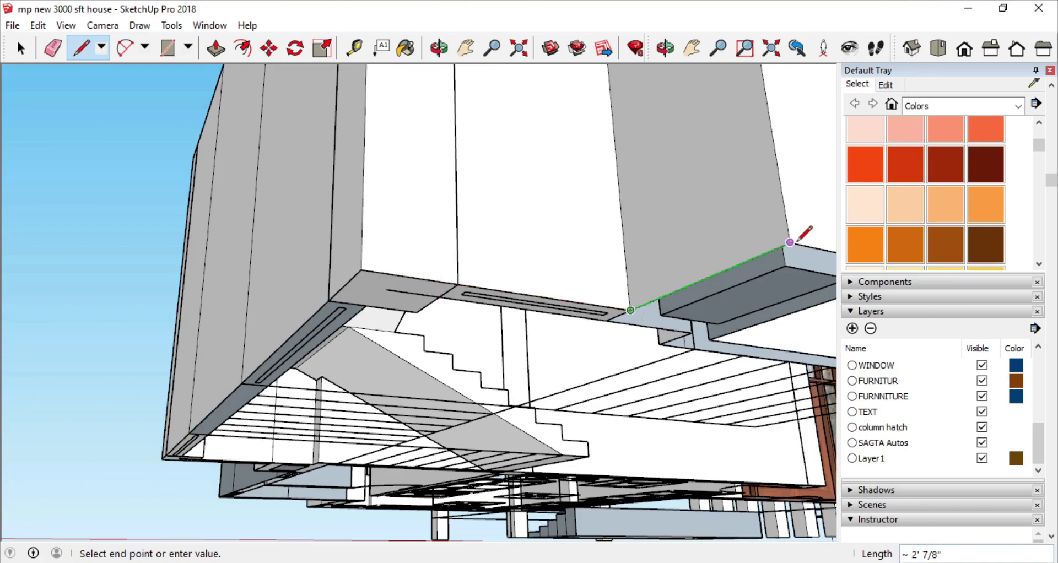
middle_drag(796, 238, 637, 274)
mouse_move(524, 274)
middle_down()
mouse_move(484, 243)
mouse_move(532, 323)
mouse_move(633, 223)
mouse_move(487, 323)
mouse_move(271, 196)
mouse_move(350, 229)
middle_up()
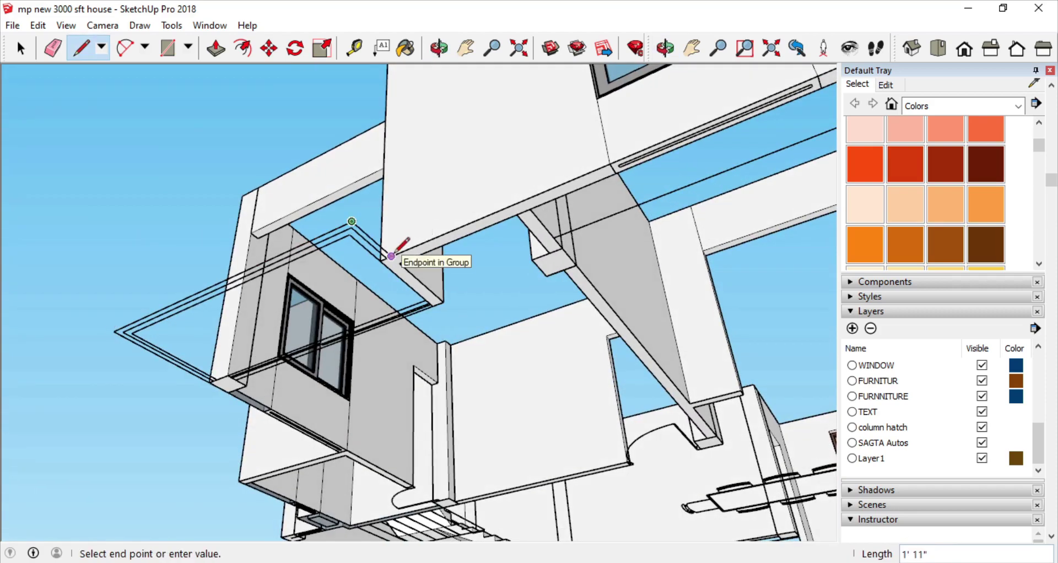
mouse_move(391, 256)
middle_down()
mouse_move(474, 297)
mouse_move(490, 215)
mouse_move(343, 165)
middle_up()
scroll(551, 264, down, 5)
scroll(446, 275, up, 4)
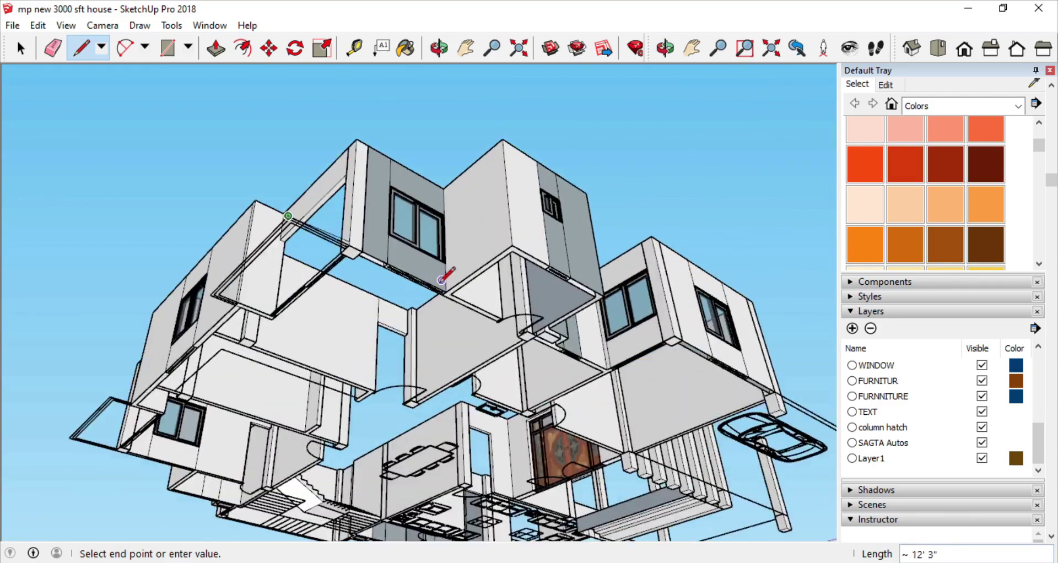
scroll(441, 280, up, 3)
middle_drag(632, 180, 328, 233)
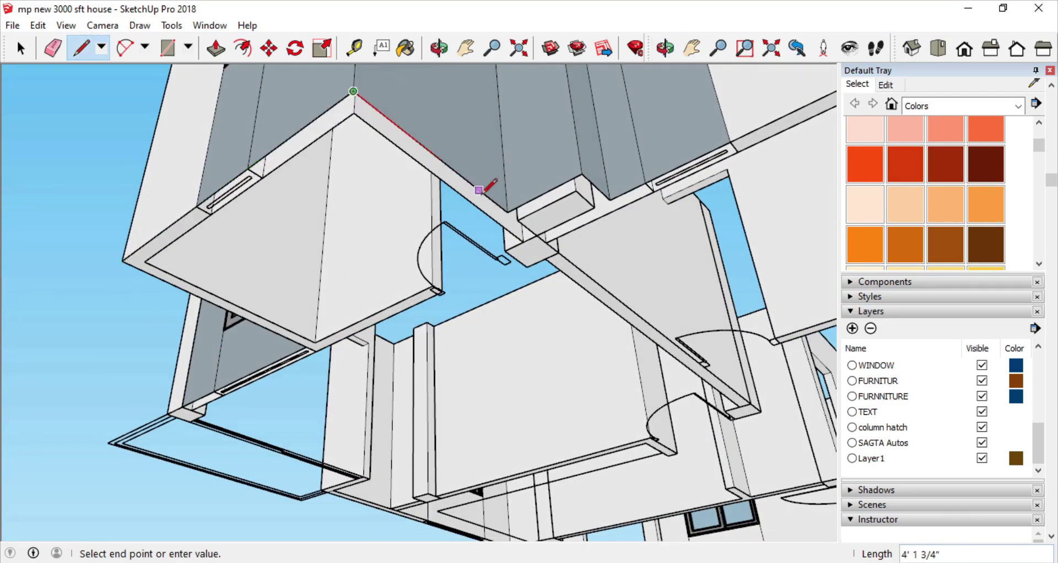
mouse_move(608, 184)
middle_down()
mouse_move(643, 170)
mouse_move(618, 243)
mouse_move(337, 251)
mouse_move(472, 189)
mouse_move(441, 207)
mouse_move(222, 131)
middle_up()
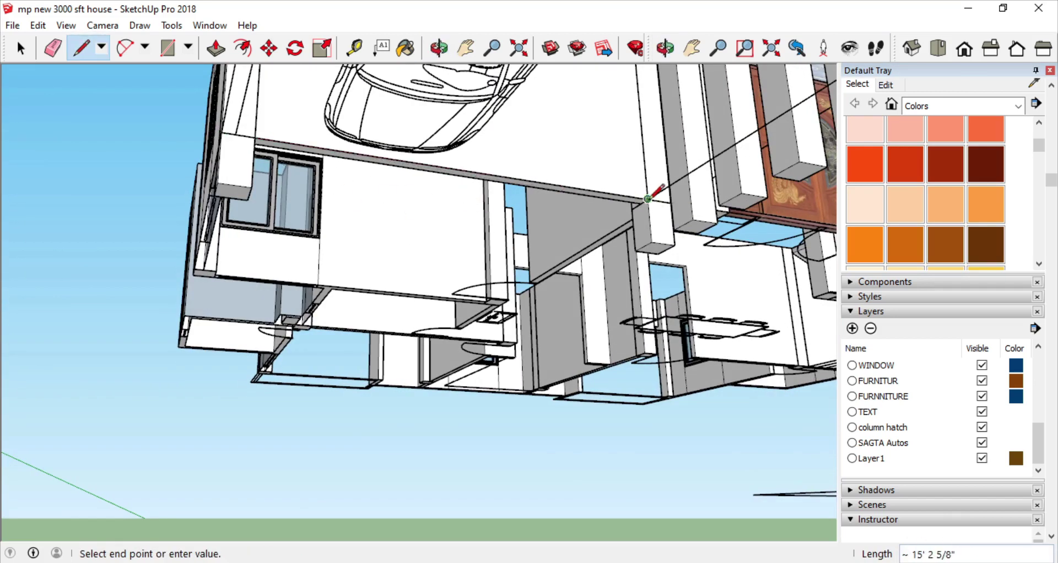
Return to selection and view the house from above to review the traced outline.
click(23, 51)
mouse_move(308, 182)
middle_down()
mouse_move(422, 144)
mouse_move(496, 188)
middle_up()
scroll(512, 196, up, 5)
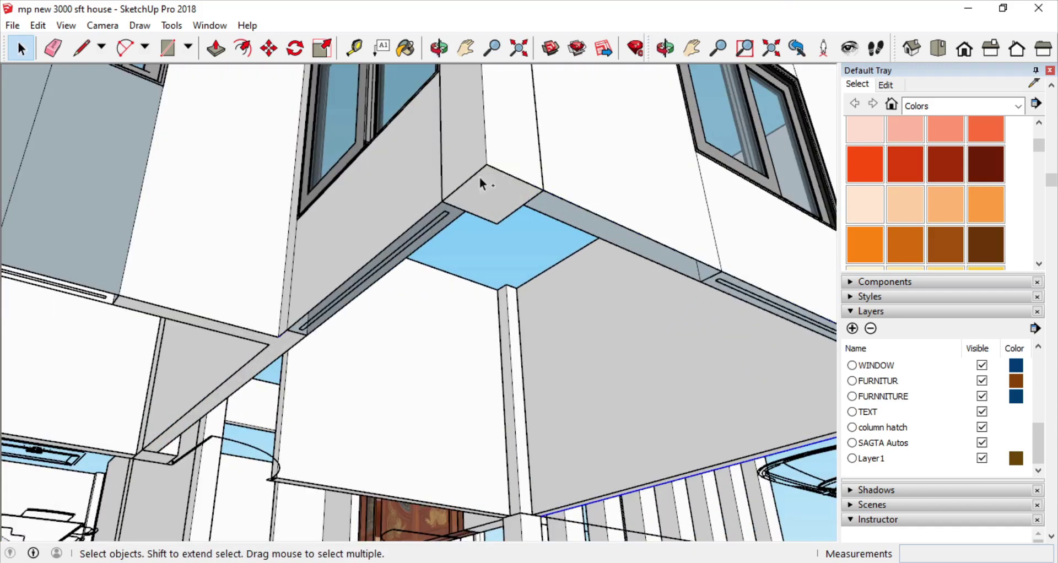
mouse_move(344, 256)
middle_down()
mouse_move(325, 342)
mouse_move(463, 239)
middle_up()
scroll(325, 344, down, 5)
scroll(322, 350, up, 5)
scroll(312, 335, down, 5)
scroll(463, 239, down, 5)
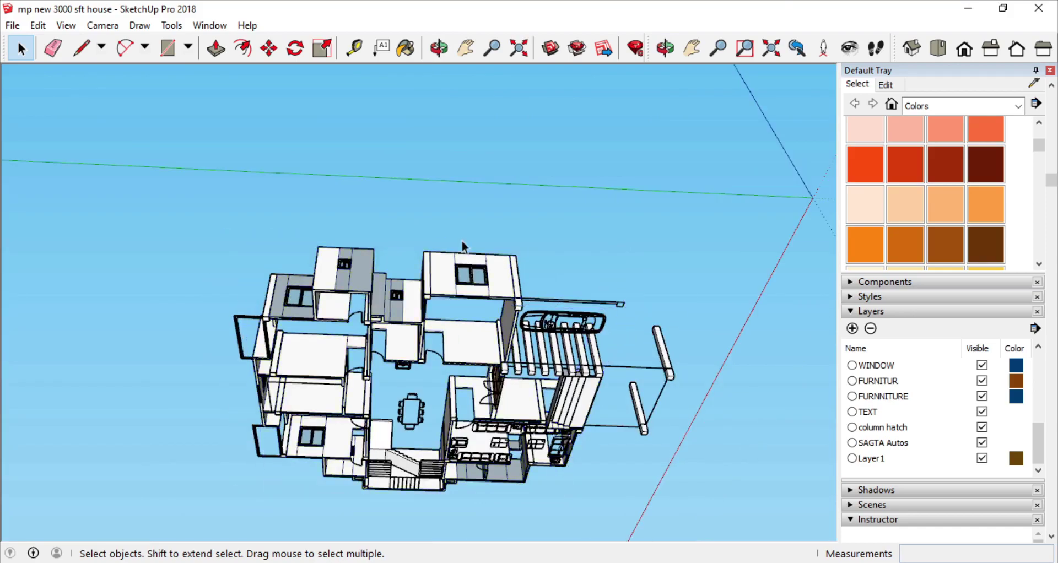
scroll(564, 326, up, 3)
scroll(564, 326, up, 5)
Pick Push/Pull from the Tools menu and extrude the traced base faces under the overhang.
click(171, 25)
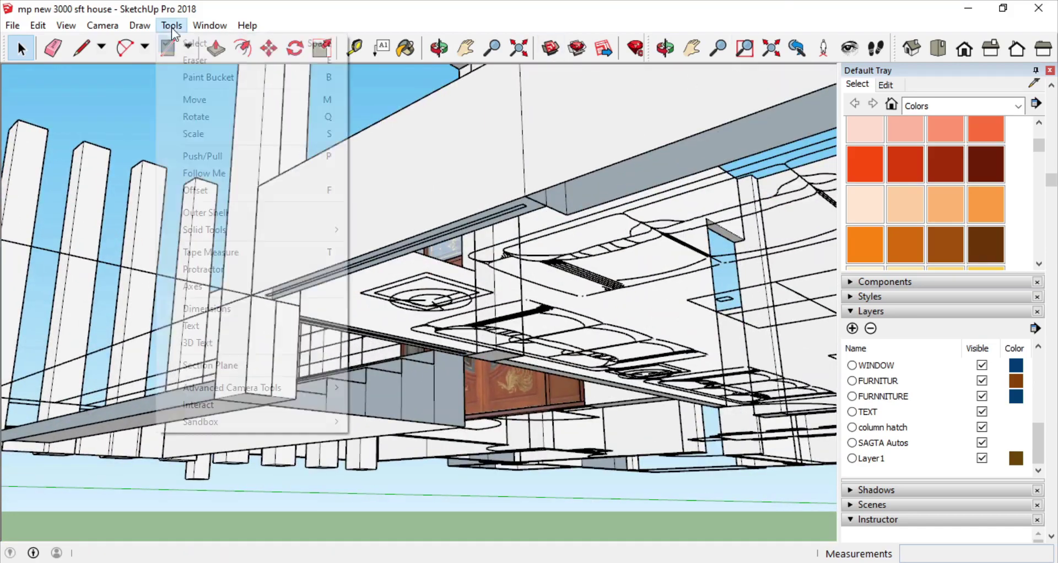
click(198, 156)
scroll(267, 335, down, 3)
middle_drag(267, 334, 560, 236)
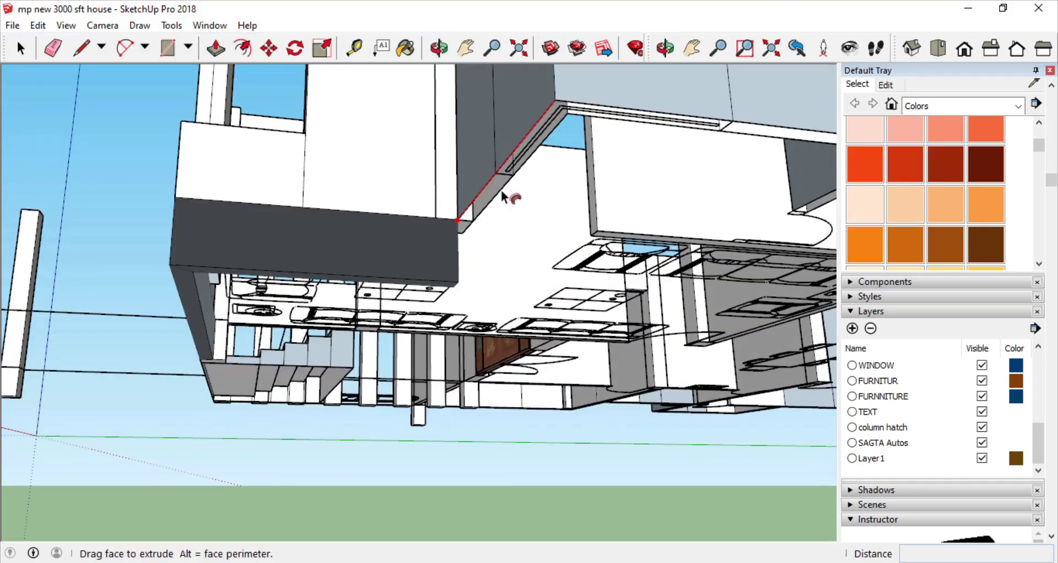
scroll(508, 196, down, 2)
mouse_move(401, 165)
middle_down()
mouse_move(469, 144)
mouse_move(523, 96)
middle_up()
scroll(470, 144, up, 5)
scroll(470, 144, down, 2)
scroll(311, 166, up, 5)
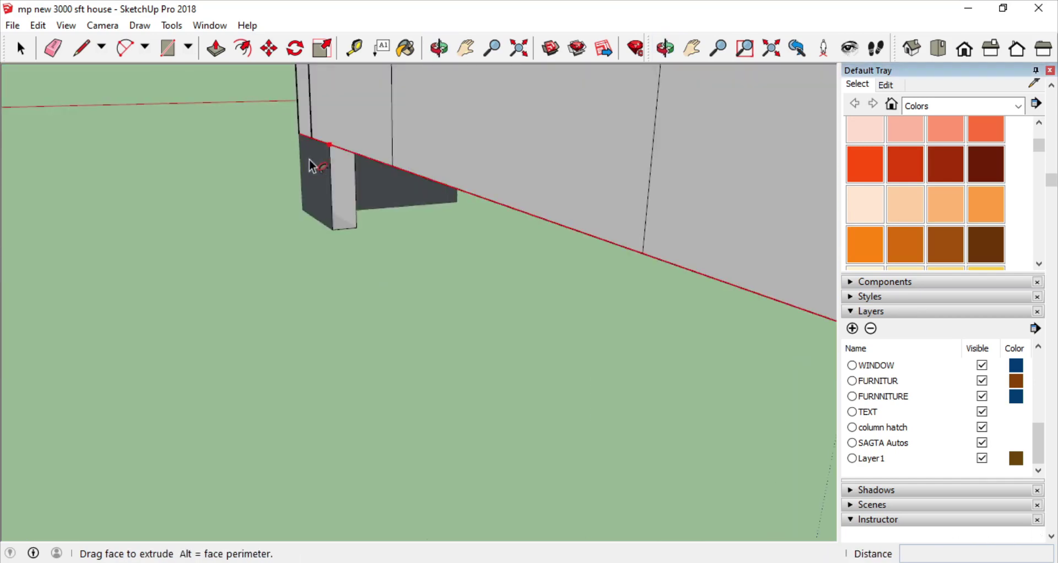
scroll(683, 223, down, 3)
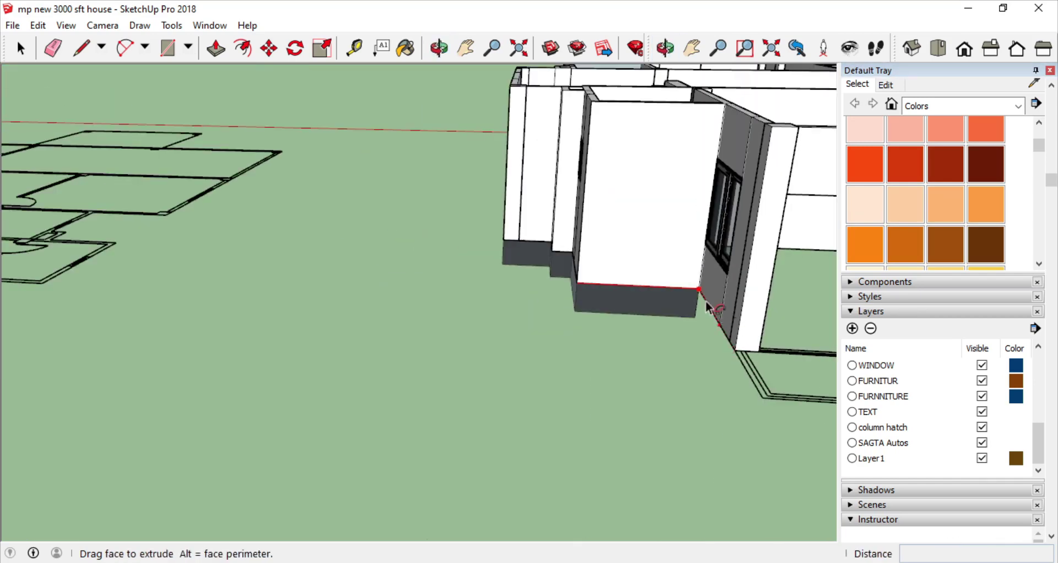
scroll(608, 377, down, 3)
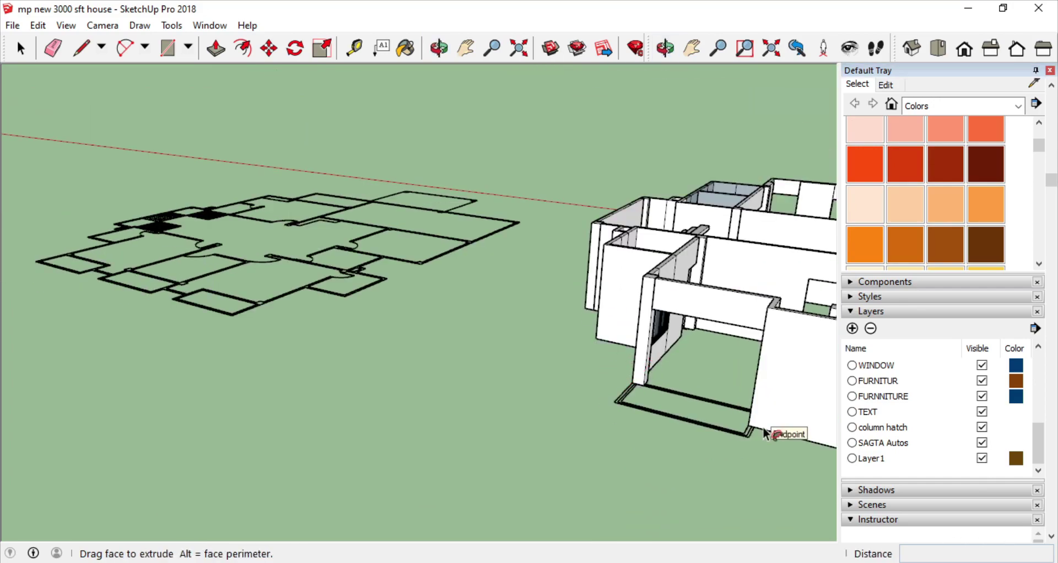
scroll(602, 420, down, 3)
scroll(732, 441, up, 6)
Orbit around the house to check the grey plinth band, then return to selection.
mouse_move(732, 441)
middle_down()
mouse_move(617, 444)
mouse_move(664, 441)
mouse_move(621, 489)
middle_up()
scroll(485, 463, down, 3)
mouse_move(484, 463)
middle_down()
mouse_move(503, 432)
mouse_move(550, 458)
middle_up()
scroll(380, 445, up, 3)
scroll(638, 466, down, 3)
scroll(637, 466, up, 5)
middle_drag(638, 466, 452, 420)
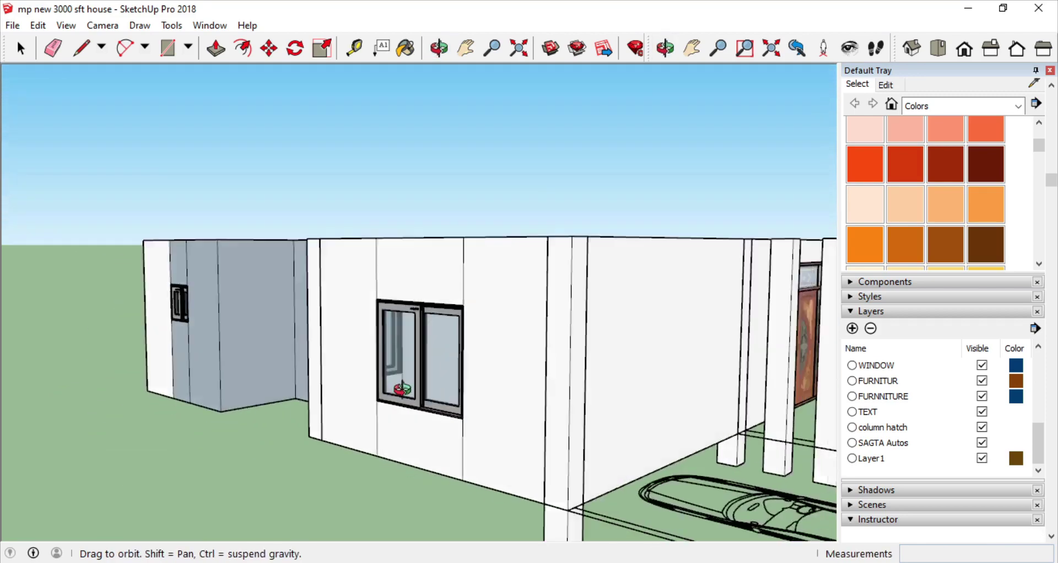
scroll(451, 420, up, 2)
scroll(695, 396, down, 3)
mouse_move(695, 396)
middle_down()
mouse_move(458, 380)
mouse_move(333, 399)
mouse_move(87, 328)
mouse_move(480, 414)
mouse_move(529, 386)
middle_up()
key(space)
scroll(481, 414, up, 3)
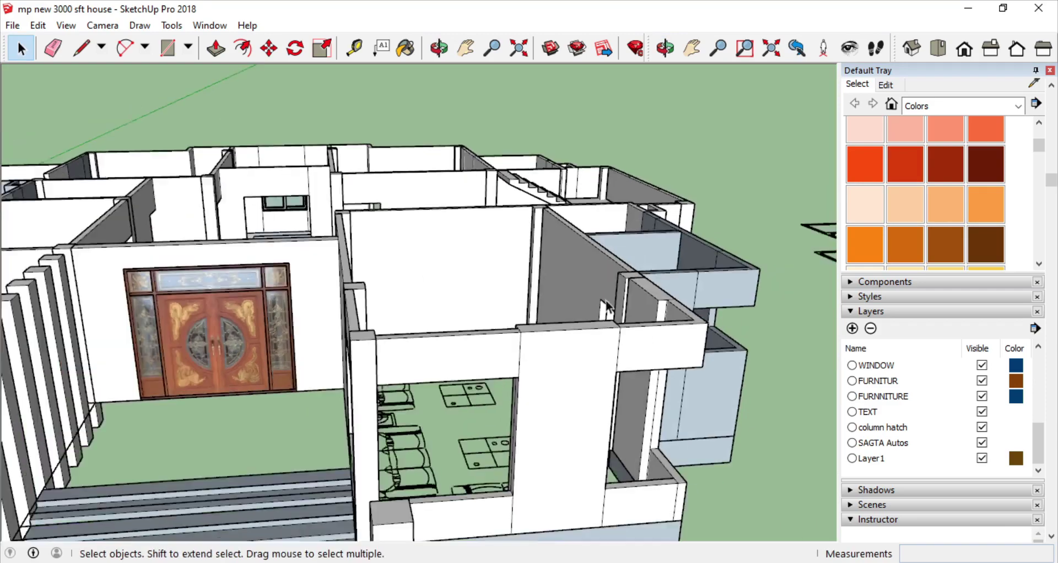
Select the balcony door frame and pick it up from its corner with Move (M).
scroll(529, 386, down, 4)
scroll(582, 420, up, 5)
scroll(582, 420, down, 5)
scroll(432, 388, up, 5)
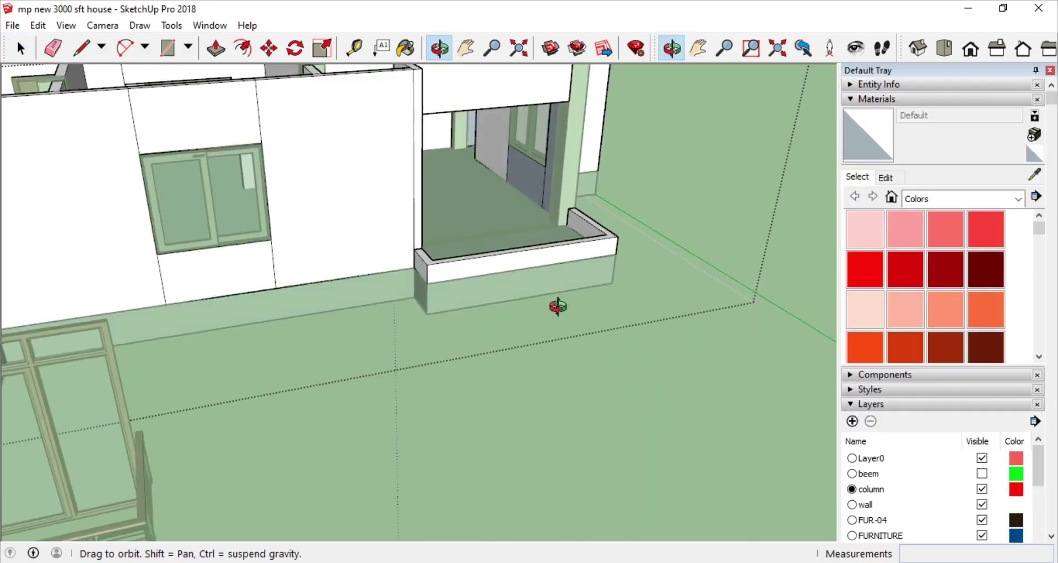
mouse_move(558, 307)
middle_down()
mouse_move(585, 314)
mouse_move(550, 264)
middle_up()
scroll(550, 263, down, 3)
click(666, 350)
key(m)
scroll(666, 386, up, 2)
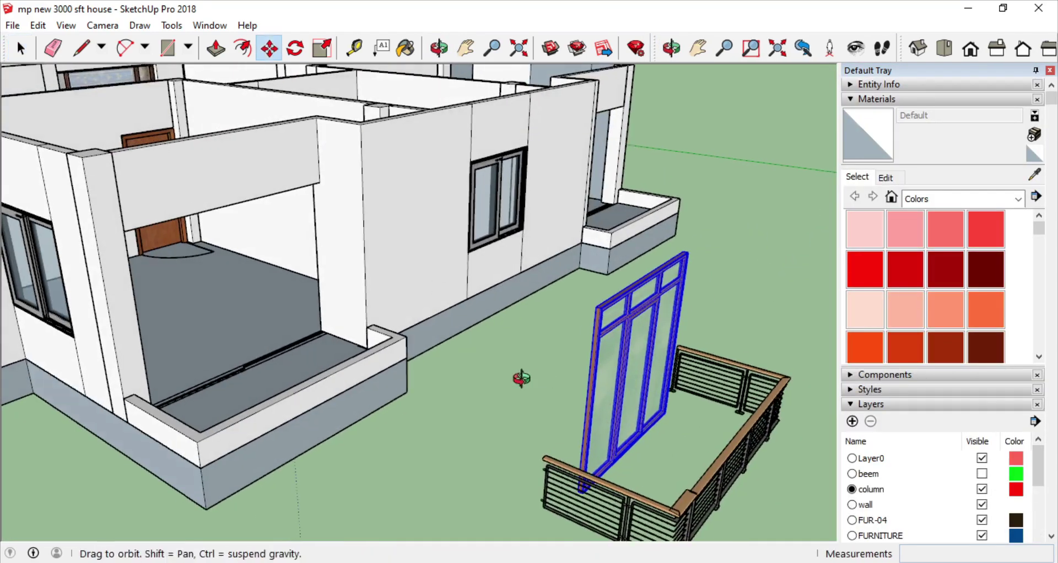
click(668, 472)
scroll(545, 461, up, 3)
scroll(425, 478, down, 5)
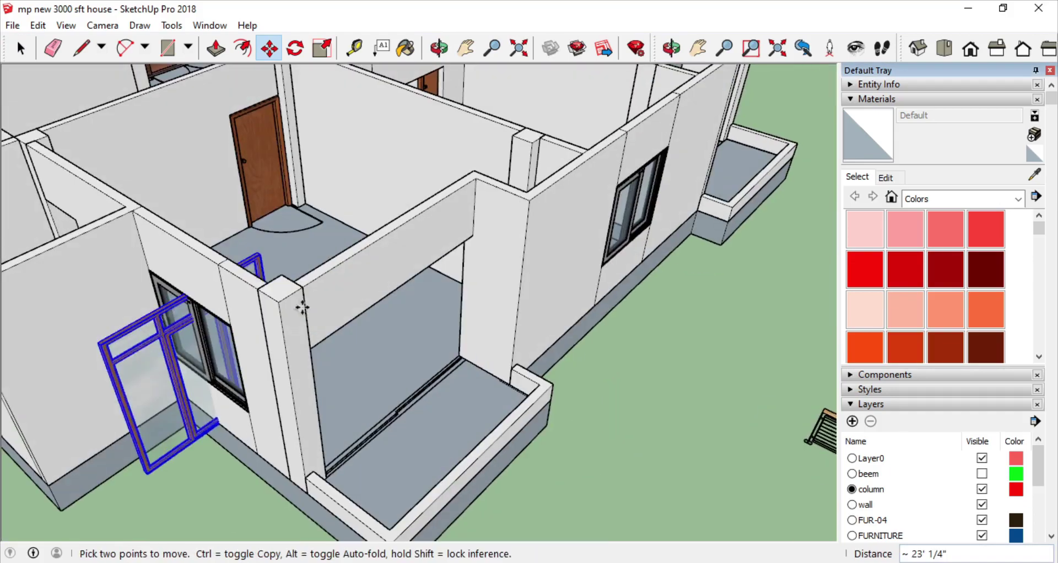
scroll(356, 340, up, 5)
Drop the glazed door frame into the balcony wall opening, snapped to the floor corner.
mouse_move(357, 340)
middle_down()
mouse_move(363, 197)
mouse_move(543, 324)
middle_up()
scroll(363, 197, down, 4)
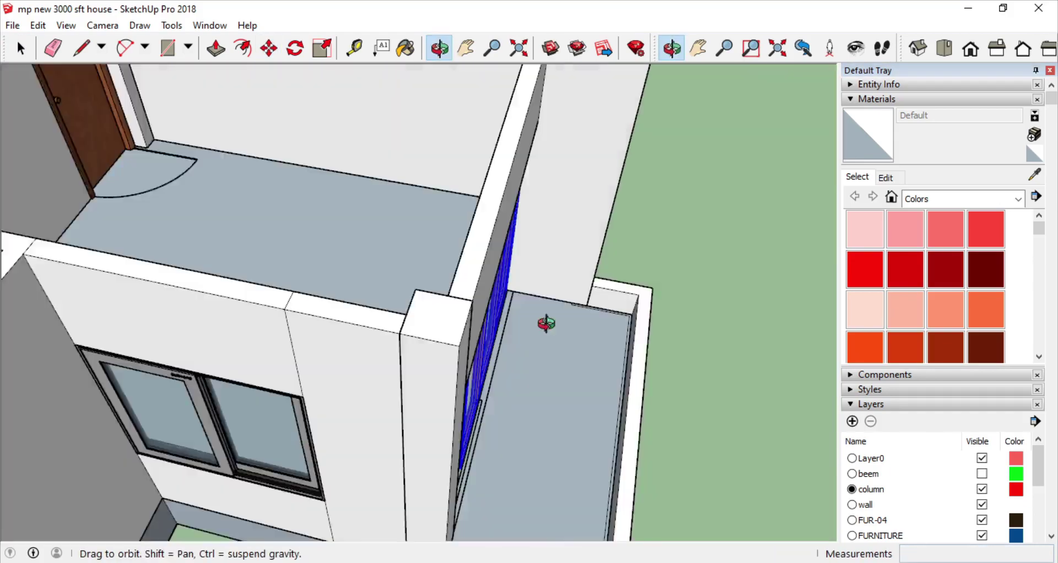
scroll(515, 317, up, 5)
scroll(520, 314, down, 3)
scroll(578, 255, down, 3)
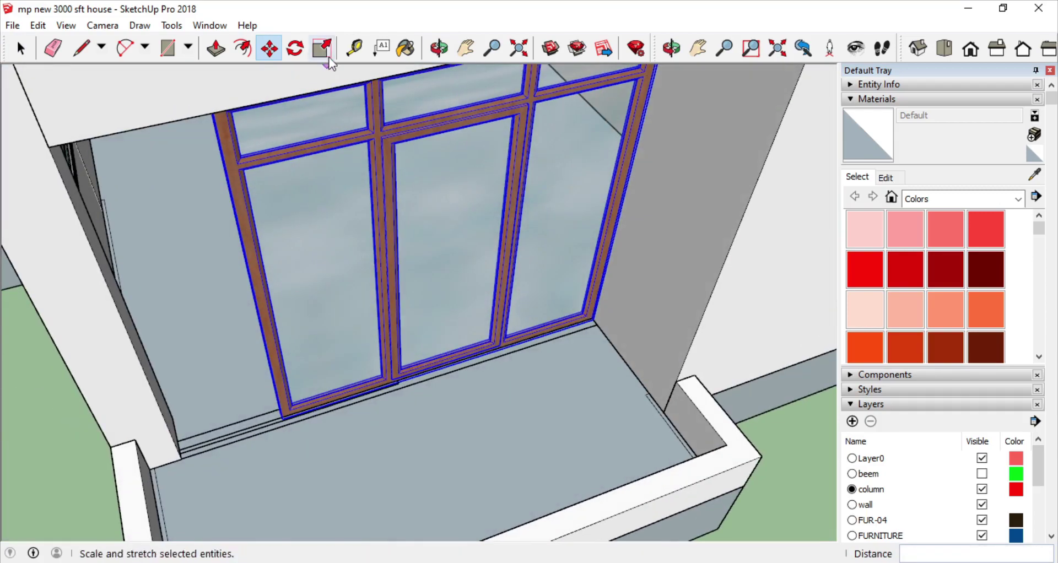
mouse_move(249, 298)
middle_down()
mouse_move(347, 255)
mouse_move(252, 292)
mouse_move(396, 286)
mouse_move(260, 164)
middle_up()
scroll(253, 292, down, 5)
scroll(260, 164, up, 3)
scroll(260, 163, down, 5)
scroll(425, 302, up, 5)
click(425, 303)
key(ctrl)
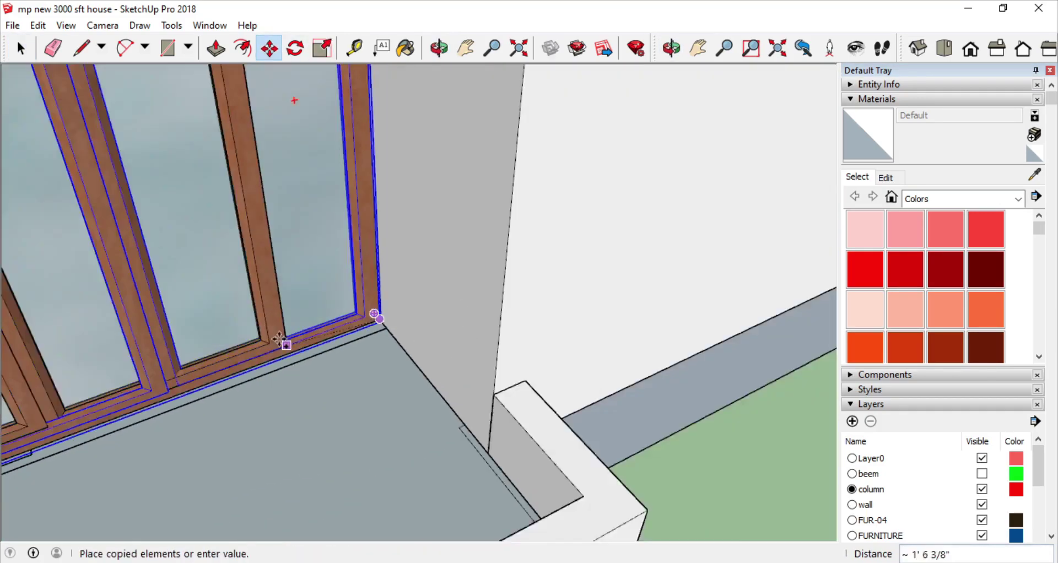
key(o)
scroll(226, 310, down, 5)
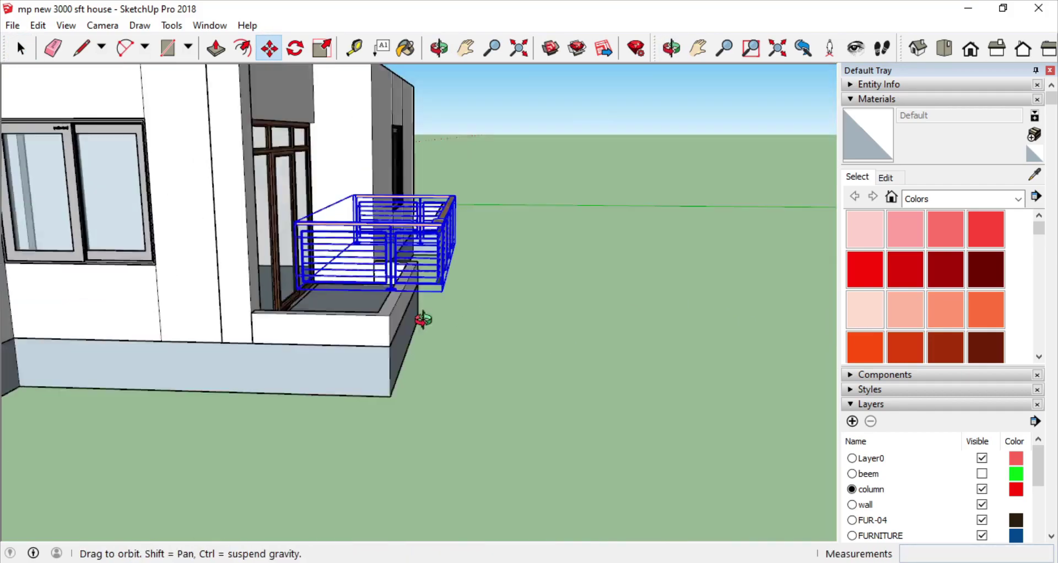
Check the railing's fit on the balcony ledge by measuring from the balcony edge.
middle_drag(423, 320, 352, 386)
scroll(352, 386, up, 5)
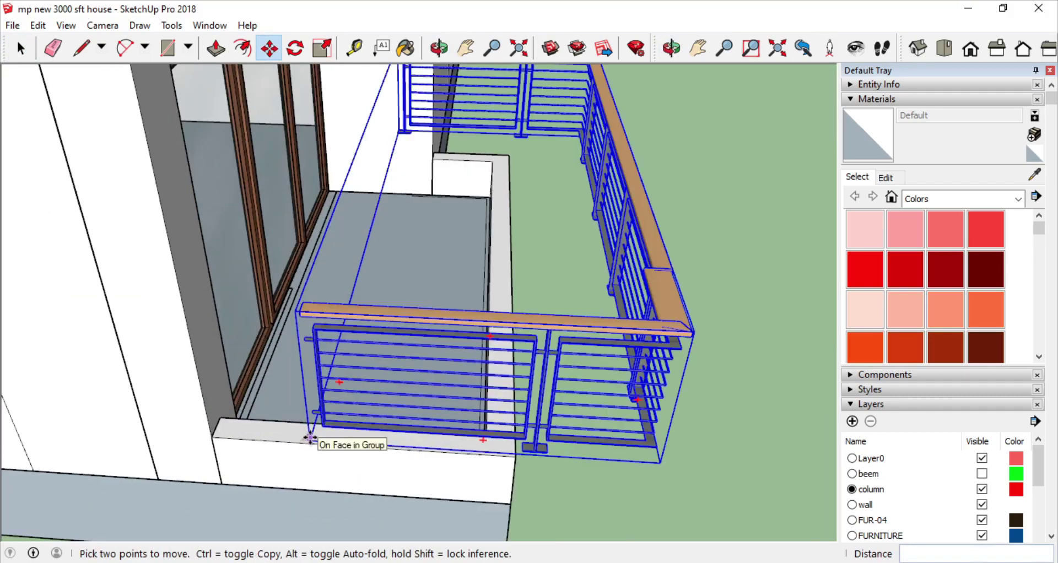
mouse_move(232, 419)
middle_down()
mouse_move(300, 383)
mouse_move(330, 468)
mouse_move(2, 447)
mouse_move(361, 350)
middle_up()
scroll(331, 468, down, 3)
scroll(385, 424, up, 3)
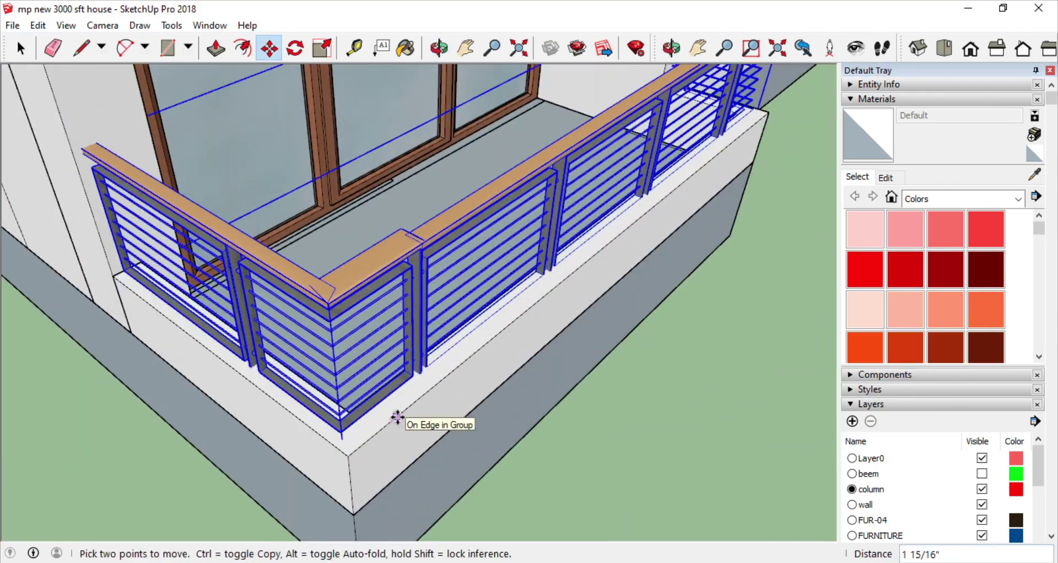
scroll(396, 417, down, 3)
middle_drag(396, 417, 272, 307)
scroll(327, 369, up, 3)
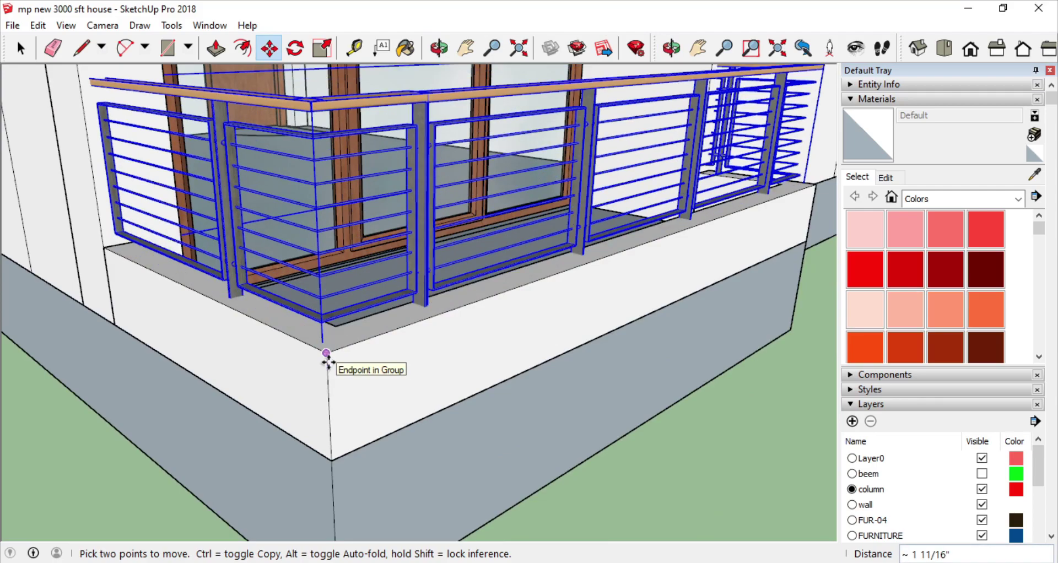
scroll(328, 353, down, 3)
mouse_move(329, 353)
middle_down()
mouse_move(550, 295)
mouse_move(302, 307)
middle_up()
scroll(546, 323, down, 3)
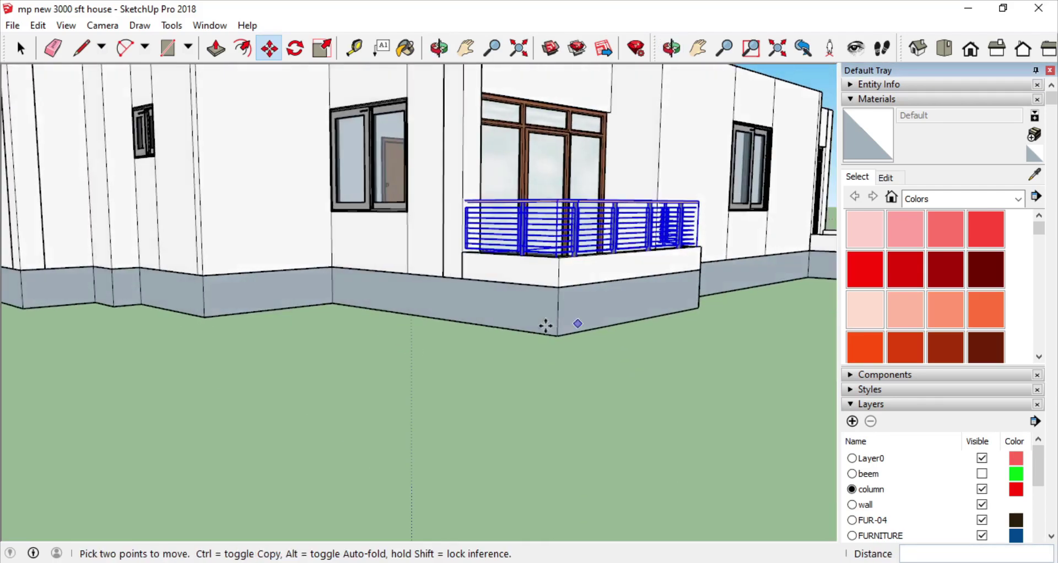
mouse_move(545, 323)
middle_down()
mouse_move(634, 302)
mouse_move(472, 288)
mouse_move(550, 326)
mouse_move(148, 371)
mouse_move(502, 349)
mouse_move(467, 321)
middle_up()
key(t)
scroll(472, 288, up, 3)
click(455, 427)
key(space)
Copy the balcony railing from its corner onto the second balcony using Move with Ctrl.
key(m)
scroll(165, 474, up, 2)
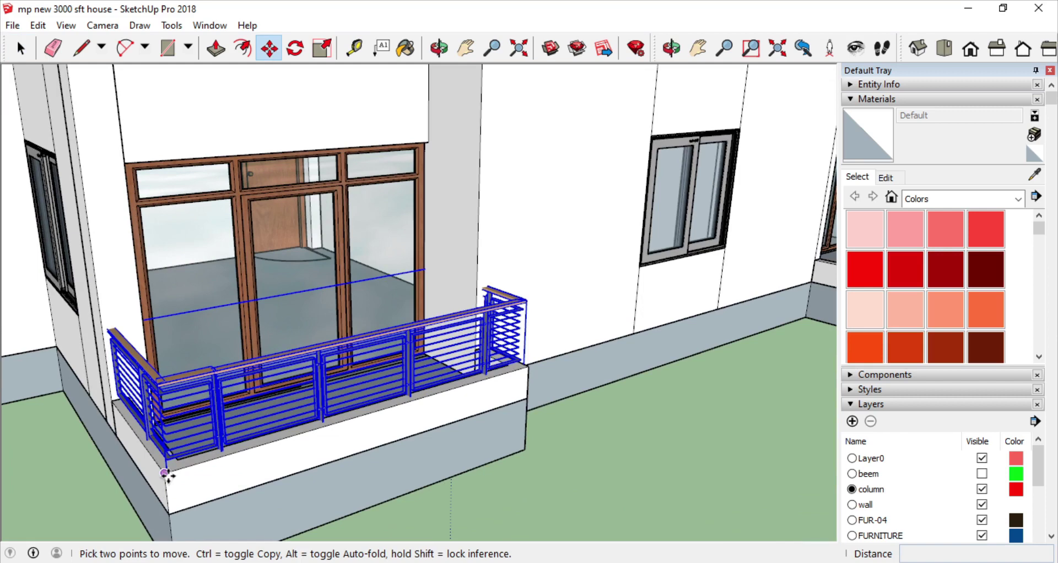
key(ctrl)
click(163, 474)
scroll(110, 490, down, 3)
mouse_move(87, 503)
middle_down()
mouse_move(385, 358)
mouse_move(668, 290)
middle_up()
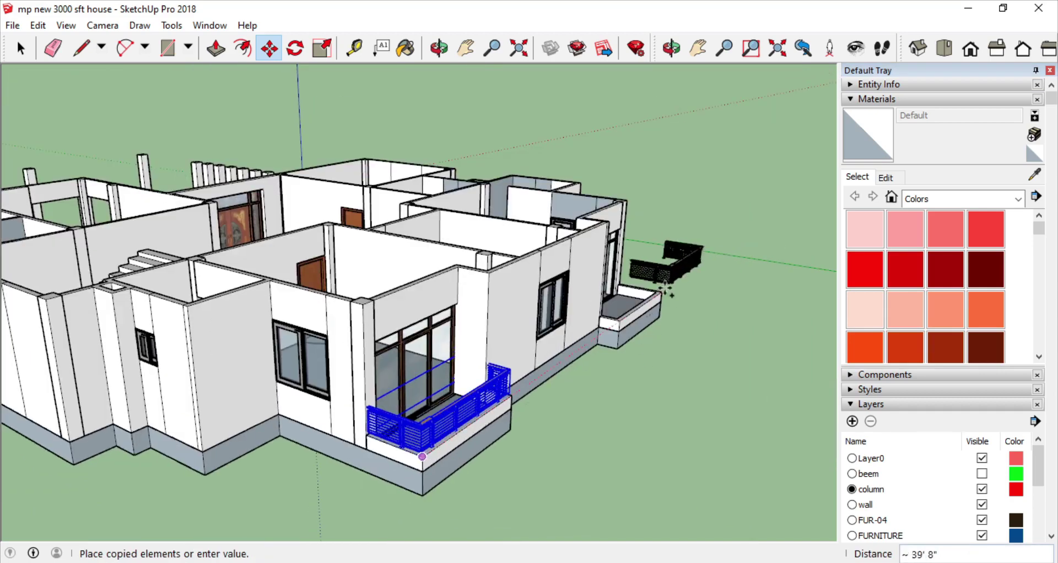
click(566, 386)
scroll(566, 386, up, 5)
middle_drag(565, 385, 697, 390)
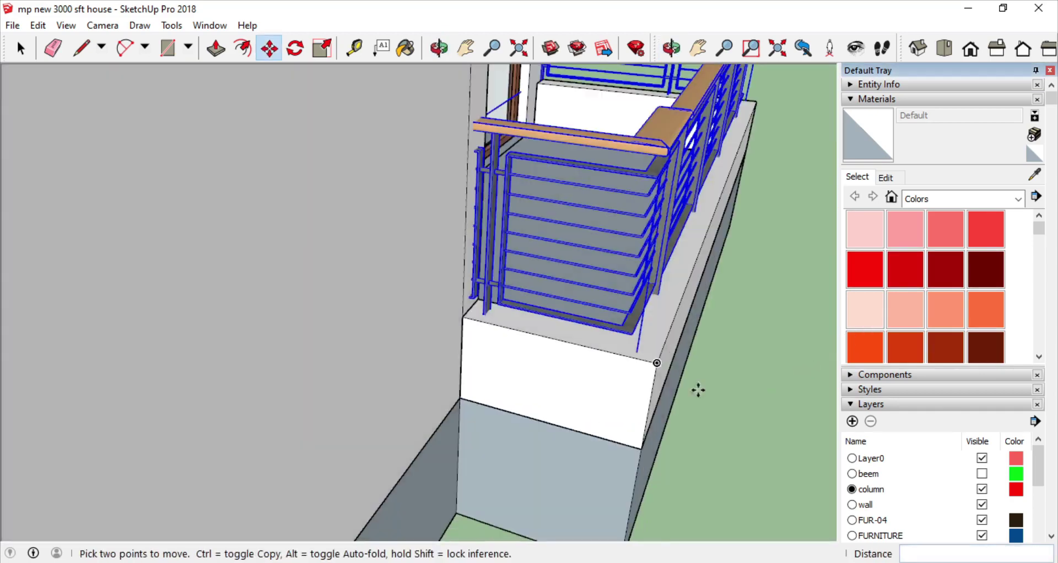
scroll(556, 340, down, 3)
mouse_move(555, 340)
middle_down()
mouse_move(685, 330)
mouse_move(712, 314)
middle_up()
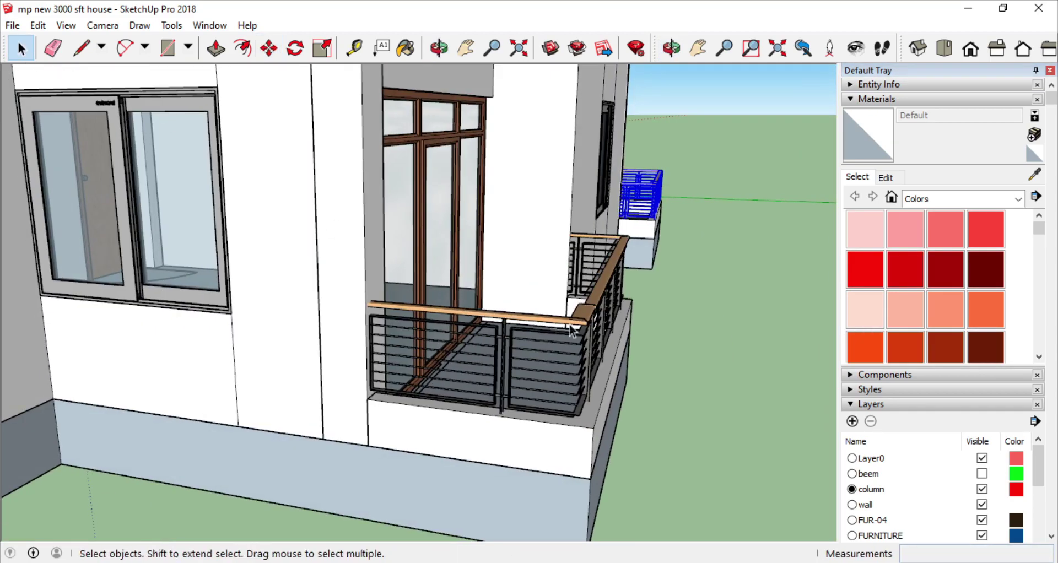